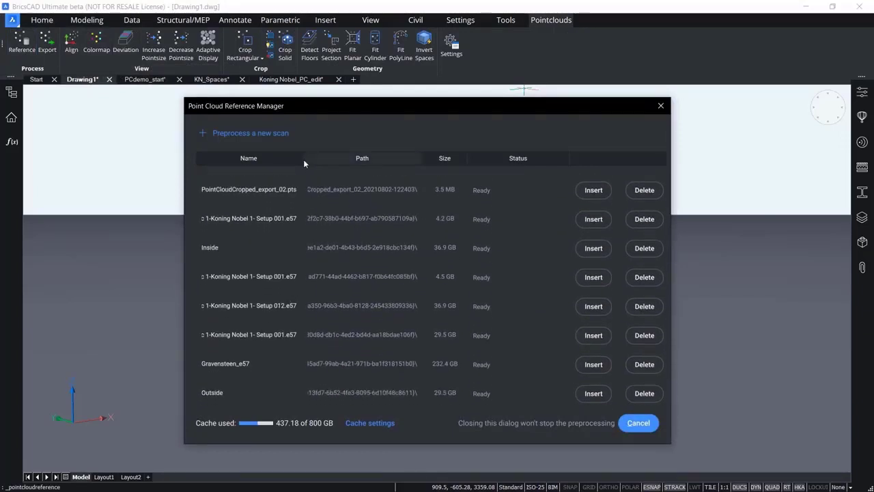
Step: Widen the Name column of the scan list, and choose the single file GK_461_100.laz as a new scan to preprocess
left_click_drag(303, 158, 346, 158)
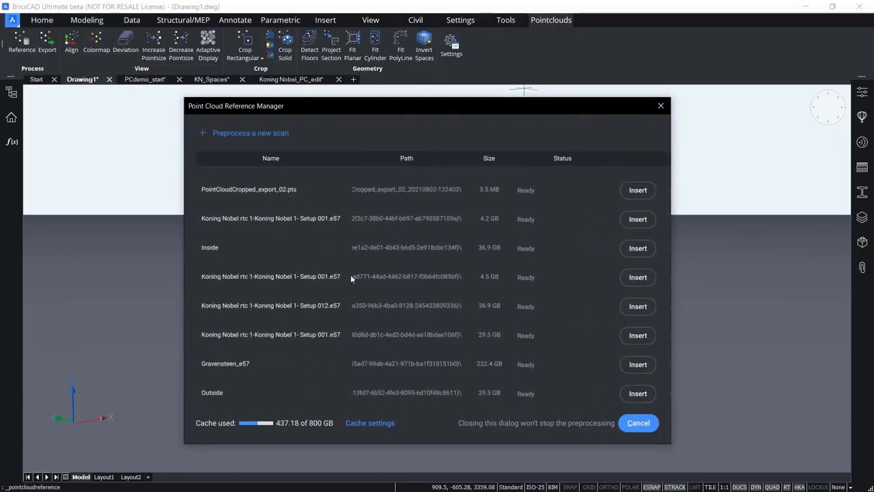
scroll(314, 323, "up", 5)
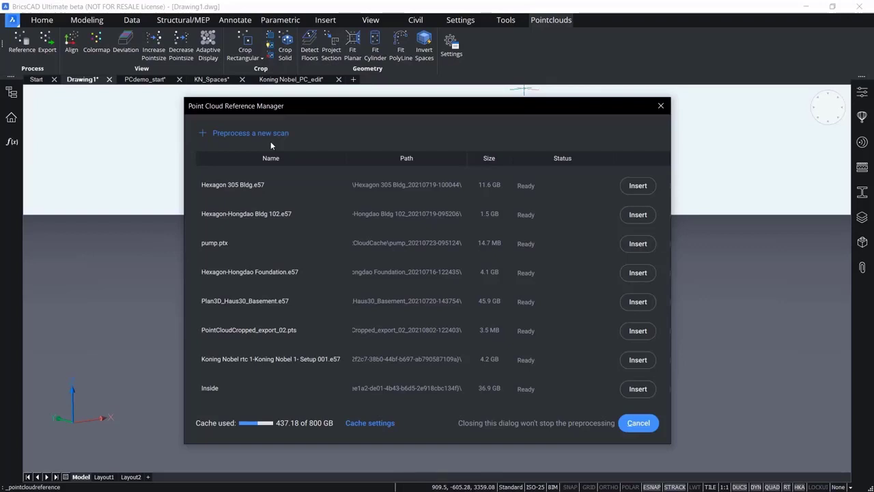
left_click(205, 134)
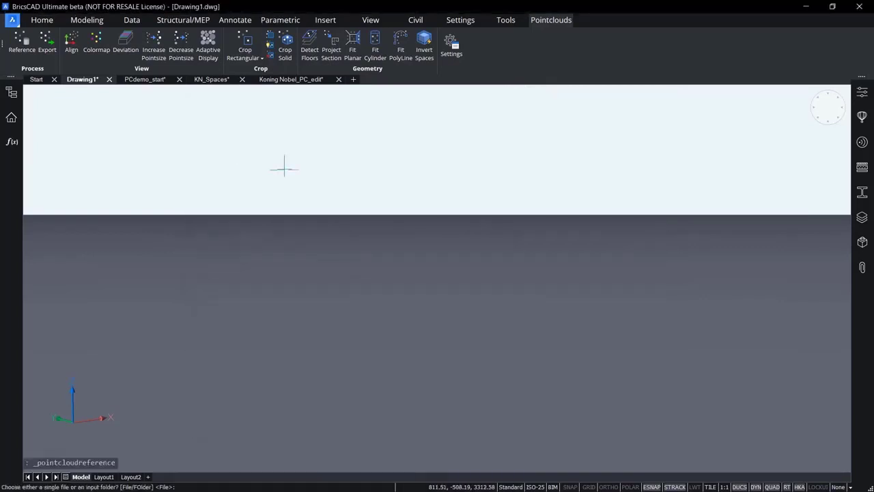
key("Return")
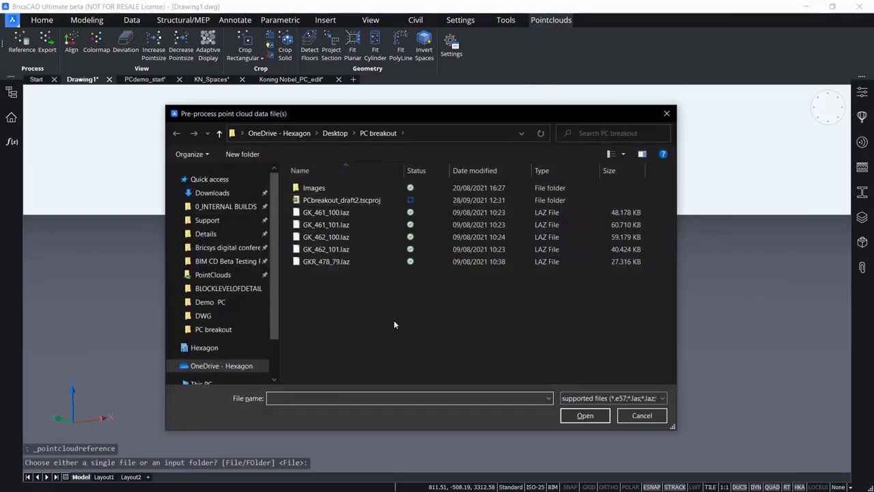
left_click(332, 213)
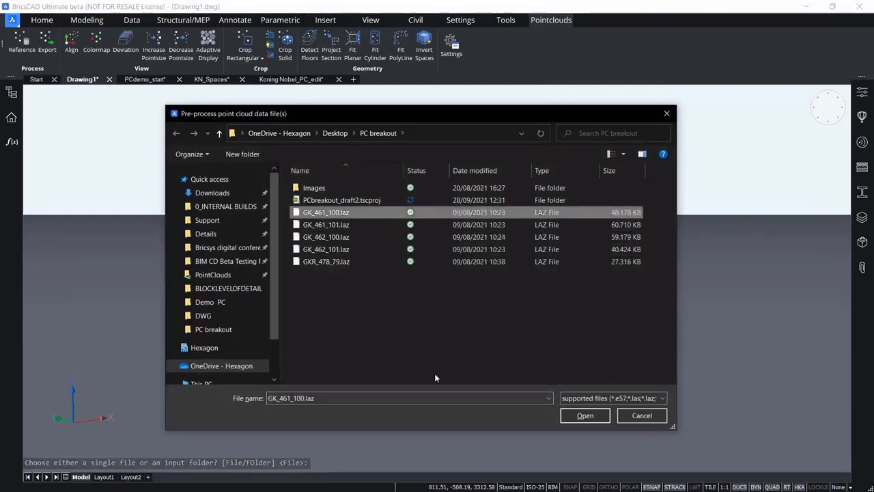
left_click(662, 398)
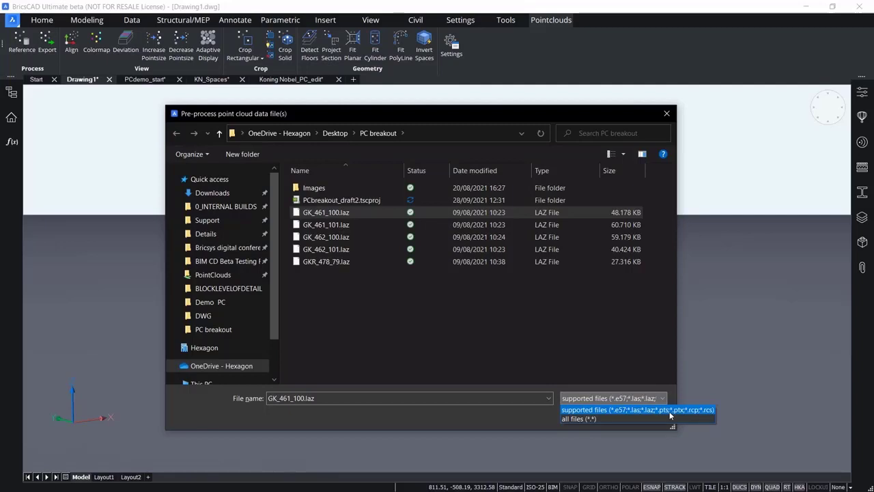
left_click(627, 355)
left_click(596, 419)
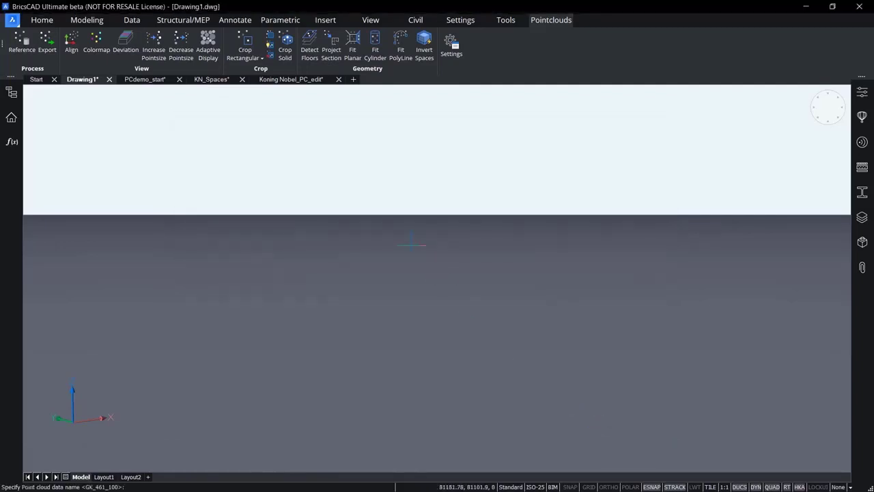
Step: Keep the data name GK_461_100 and metre units, and attach the point cloud at 0,0,0 with scale 1 and rotation 0
key("Return")
key("Return")
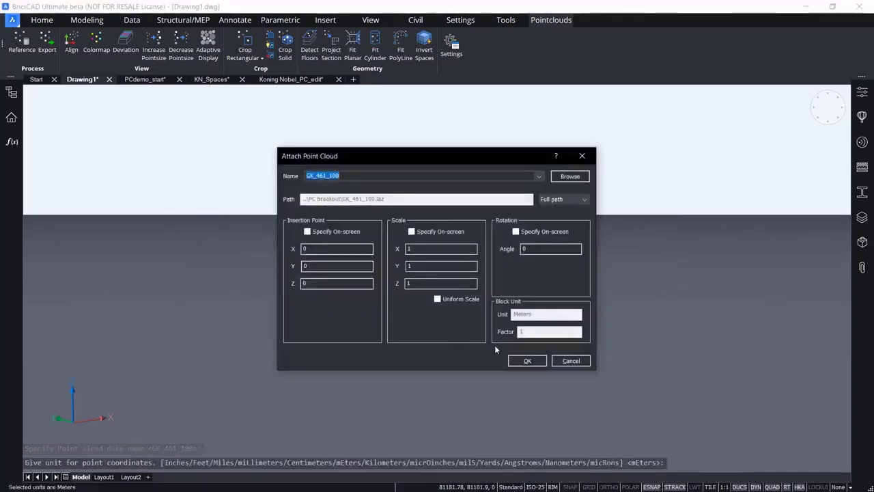
left_click(524, 360)
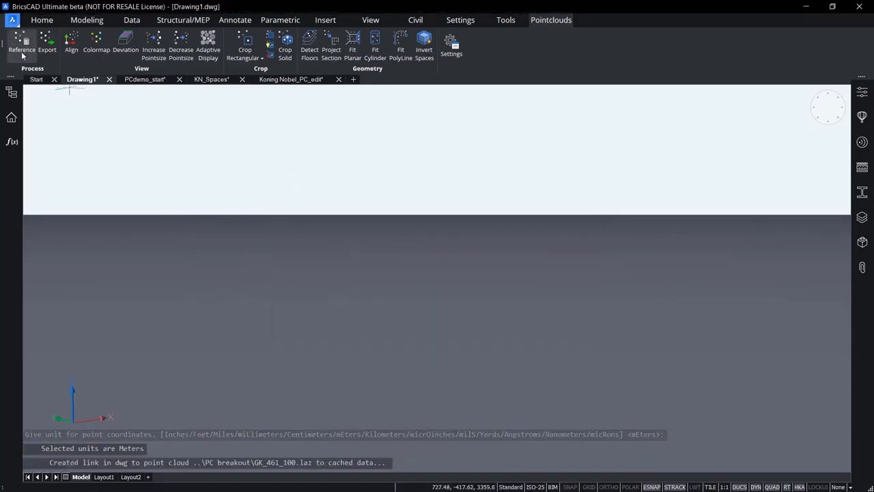
Step: Review the point cloud settings for maximum displayed points, point size, disk cache folder and maximum cache size from the reference manager
left_click(21, 55)
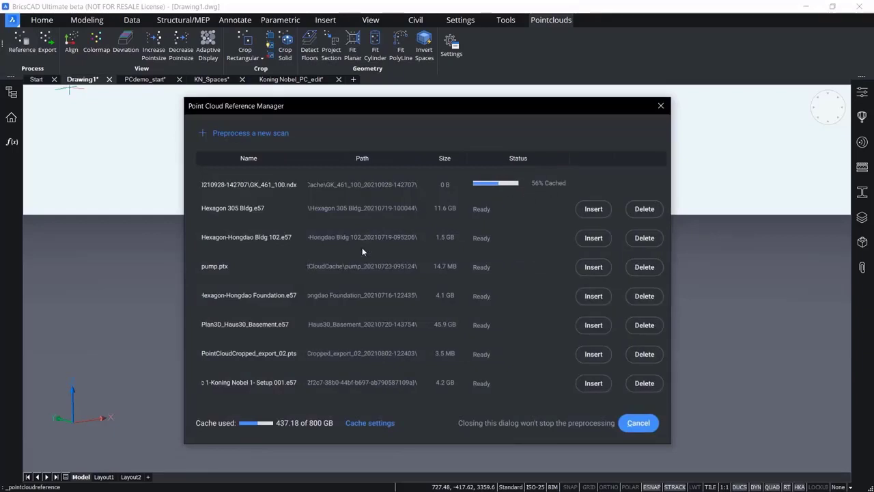
scroll(499, 321, "down", 5)
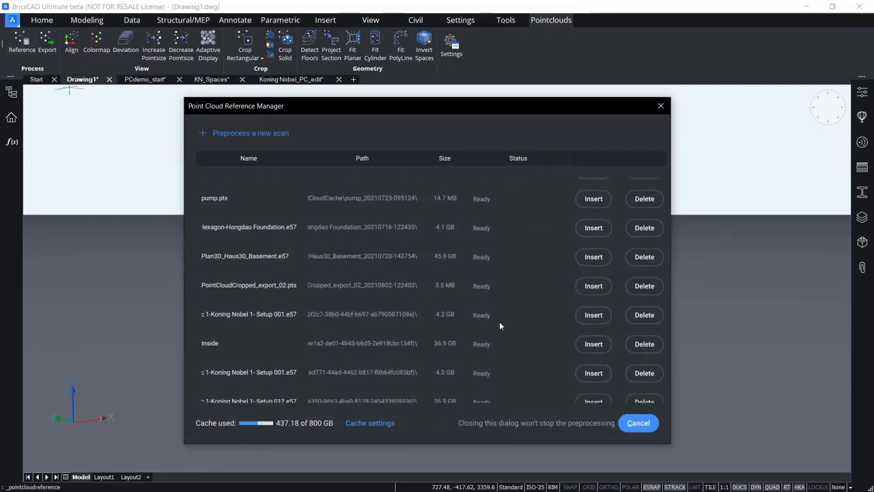
left_click(379, 422)
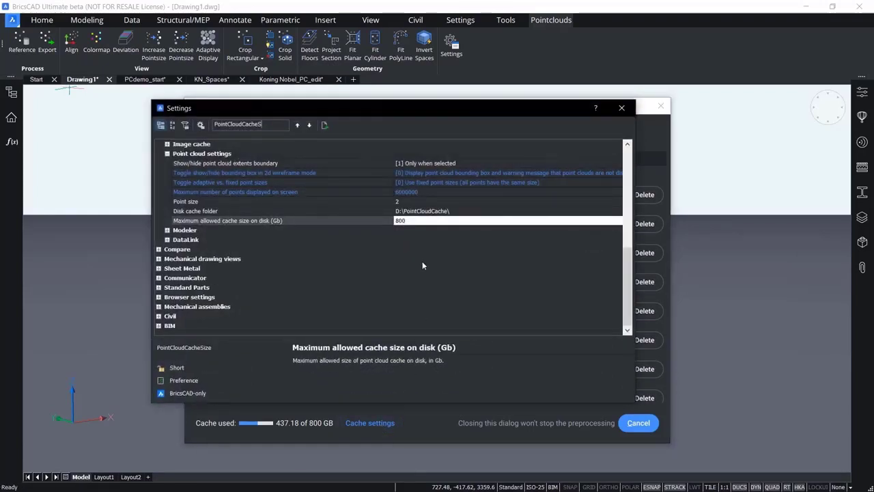
scroll(422, 261, "up", 1)
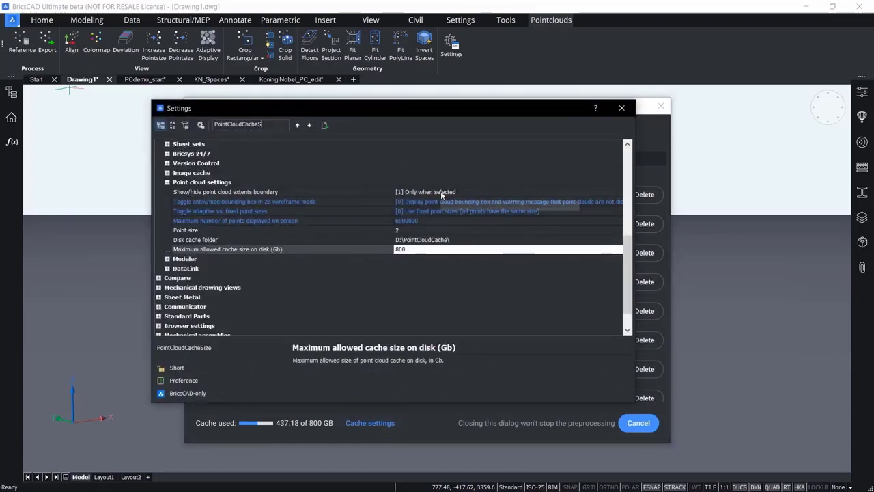
left_click(442, 221)
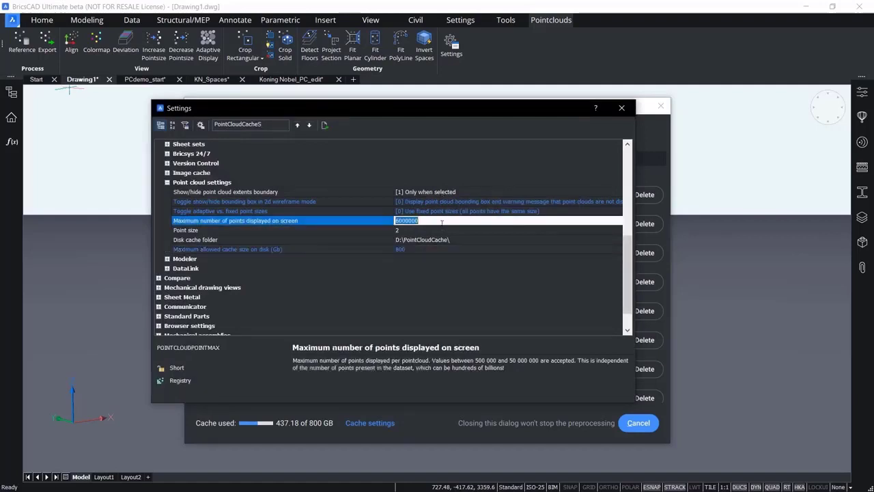
type("5000000")
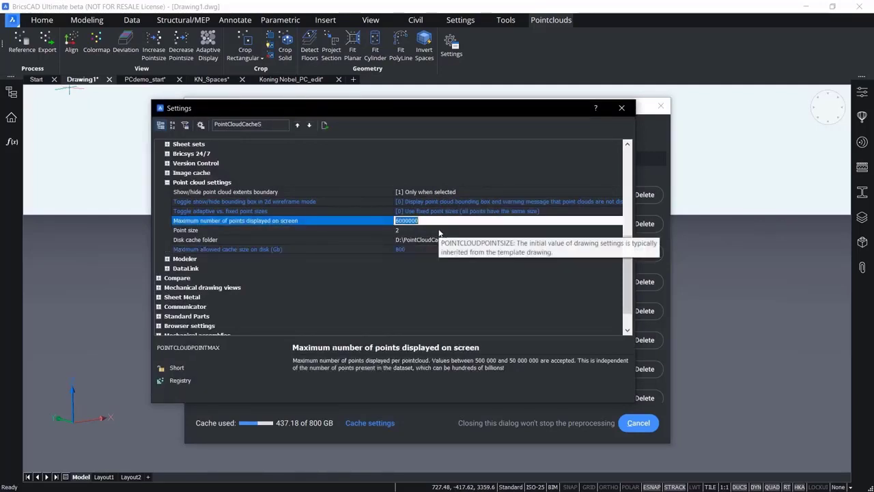
left_click(439, 230)
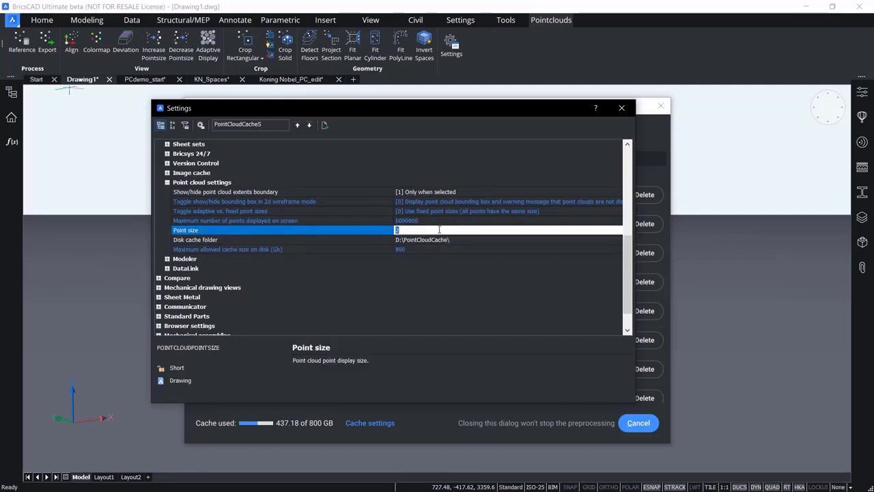
left_click(489, 240)
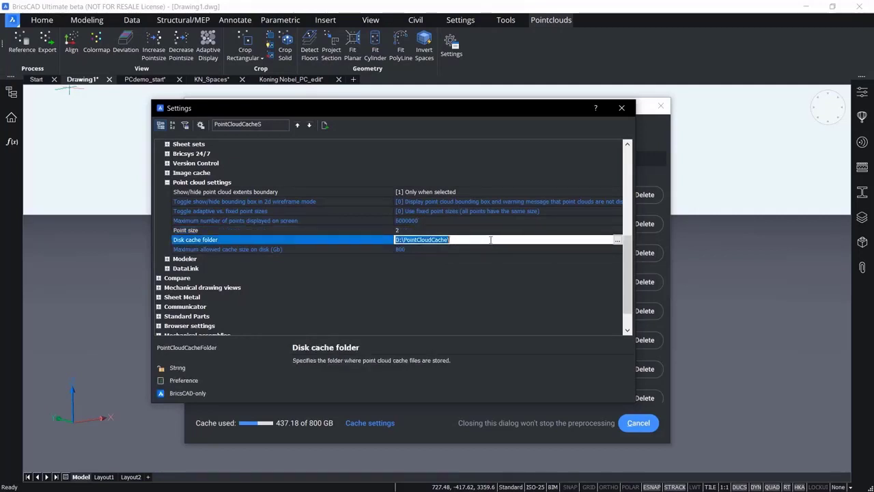
left_click(439, 249)
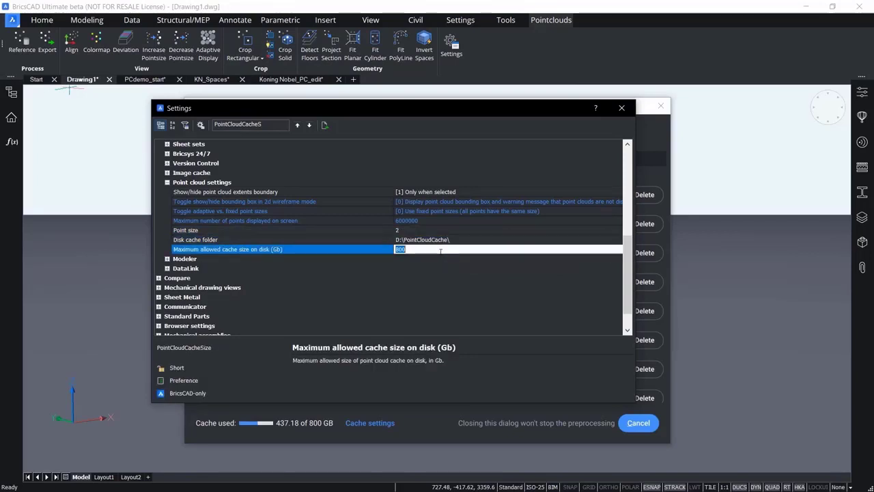
left_click(621, 108)
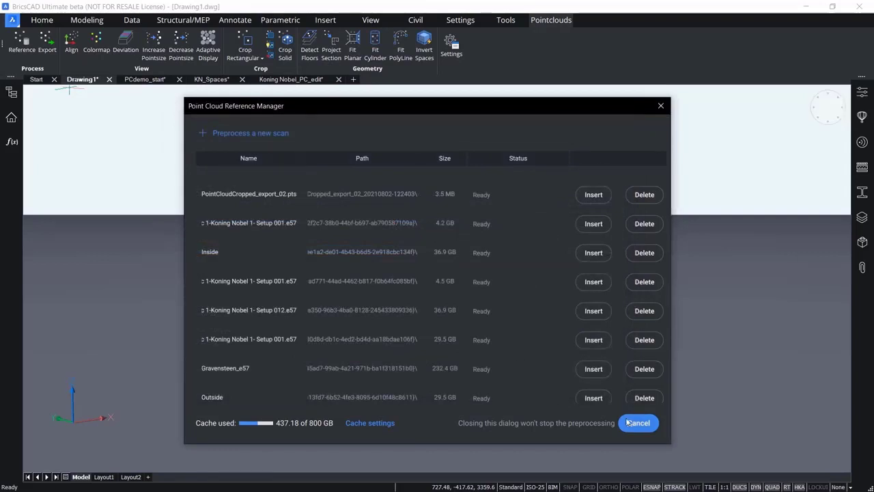
Step: Check the caching progress of GK_461_100, close the reference manager and inspect the loaded point cloud
scroll(514, 335, "up", 5)
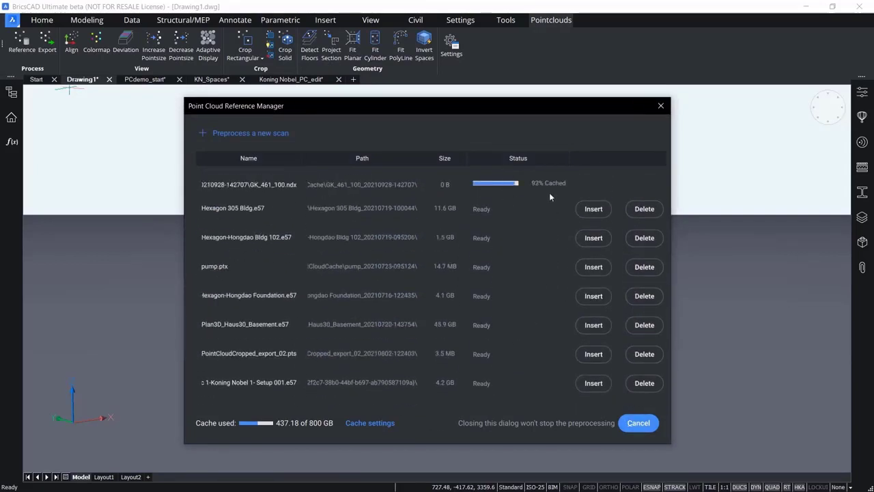
left_click(661, 106)
left_click(485, 336)
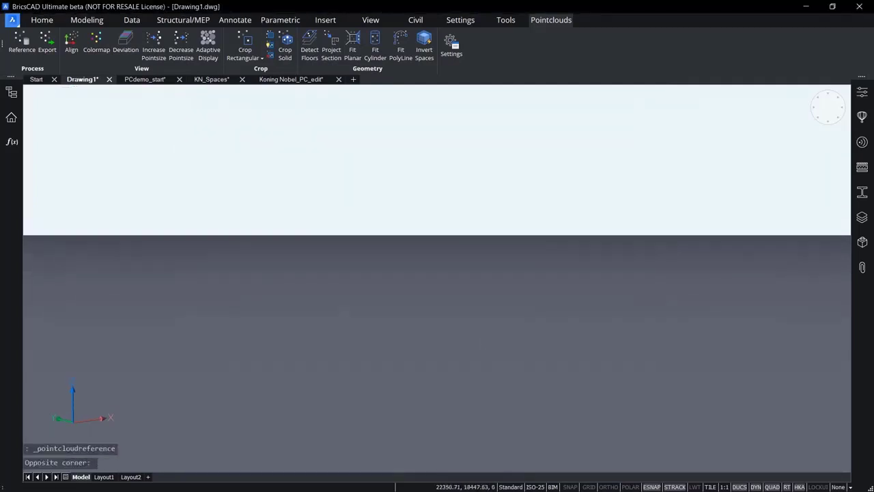
middle_click_drag(379, 314, 350, 325)
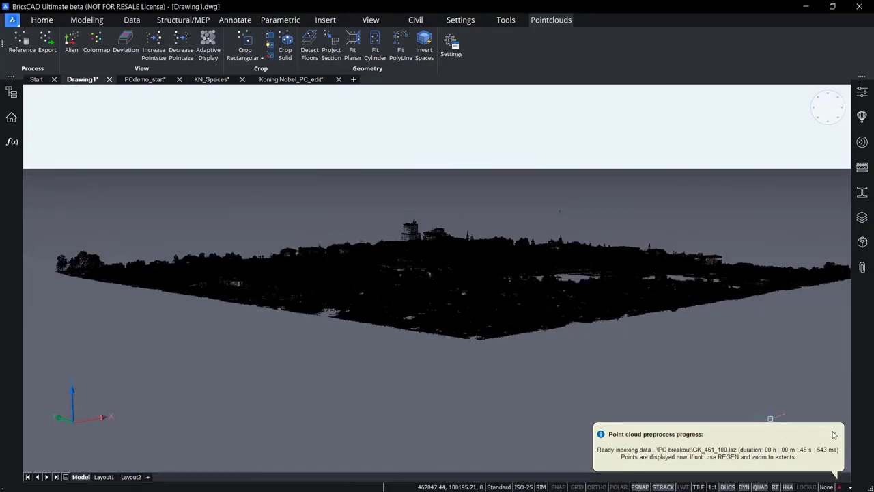
left_click(834, 435)
middle_click_drag(683, 358, 465, 337)
Step: Delete the GK_461_100.laz point cloud together with its reference in the current drawing, and close the reference manager
left_click(22, 42)
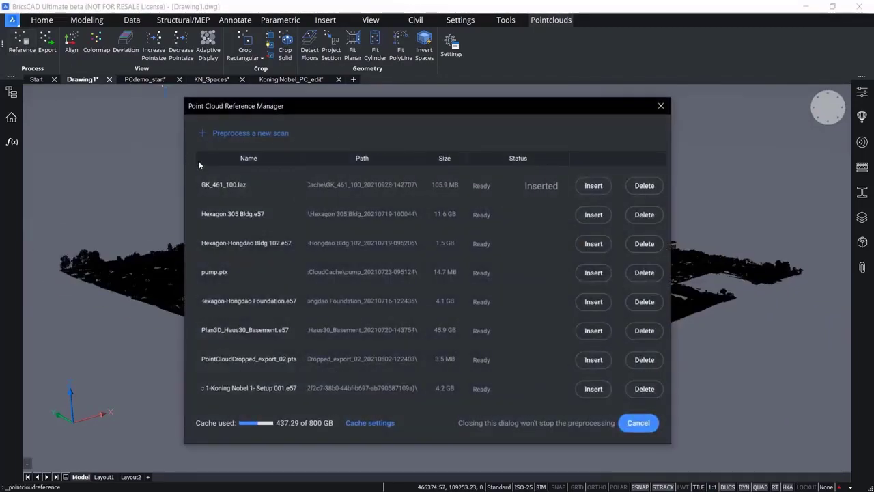
left_click(644, 185)
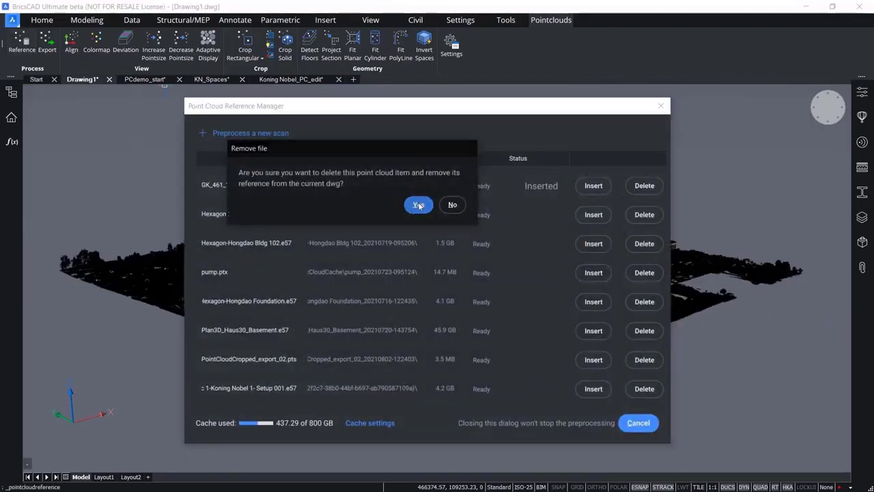
left_click(418, 203)
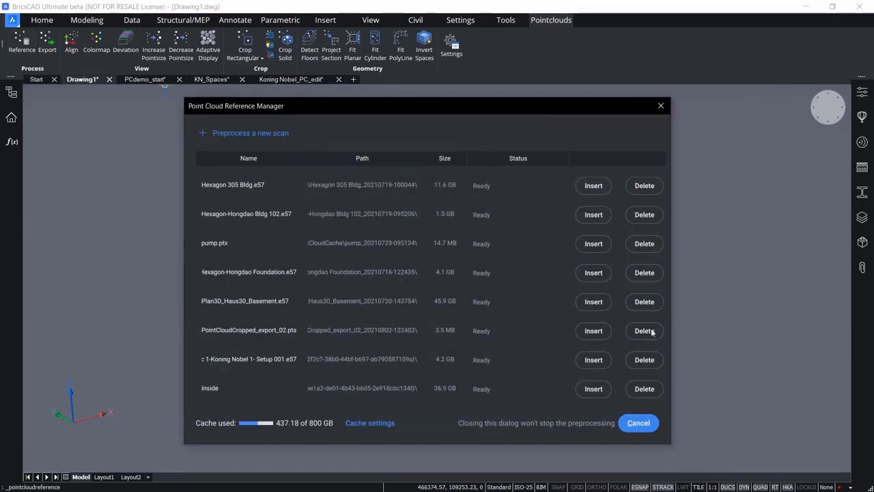
left_click(638, 422)
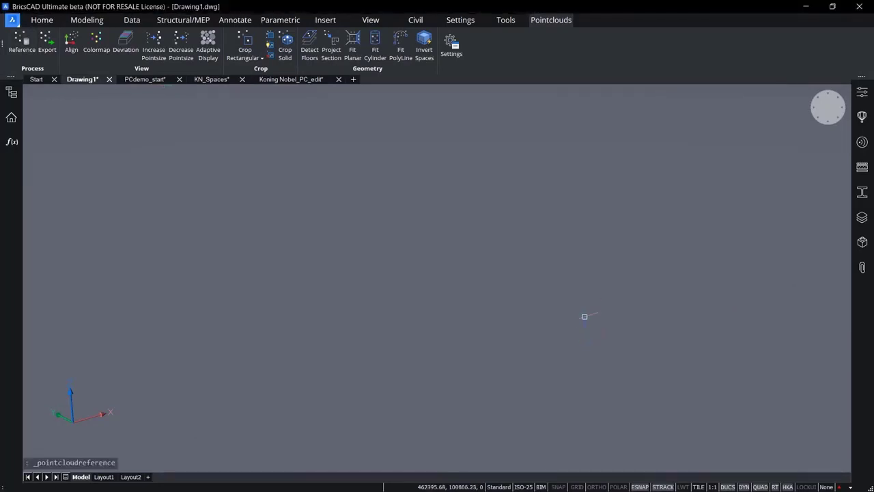
Step: Switch to the PCdemo_start drawing and insert the cached Inside point cloud at 0,0,0 with scale 1 and rotation 0
left_click(585, 384)
left_click(144, 141)
key("ctrl+Tab")
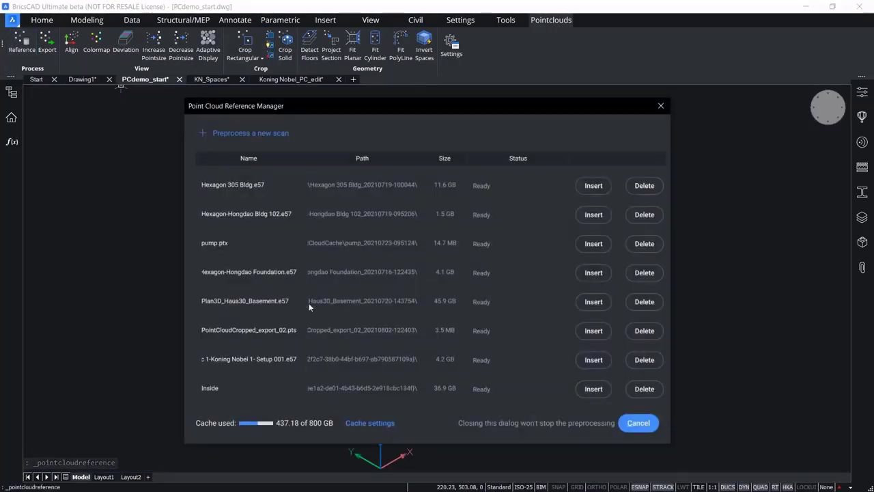
scroll(222, 309, "down", 3)
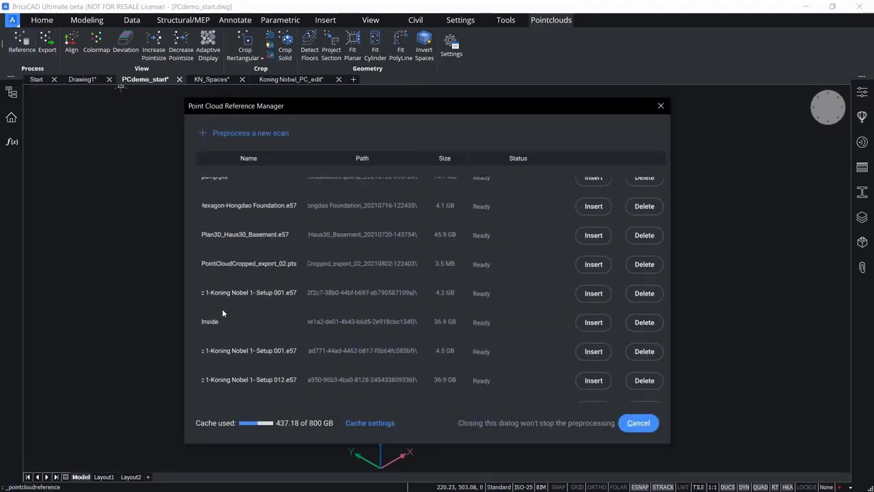
left_click(588, 318)
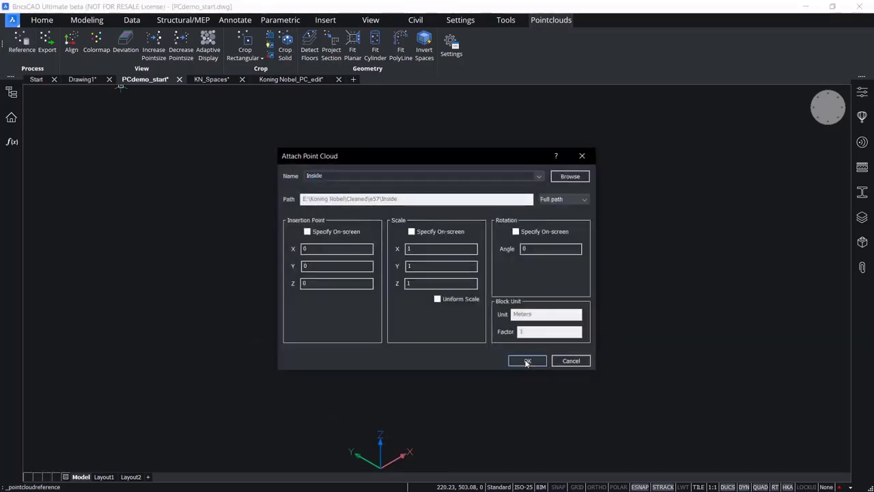
left_click(523, 361)
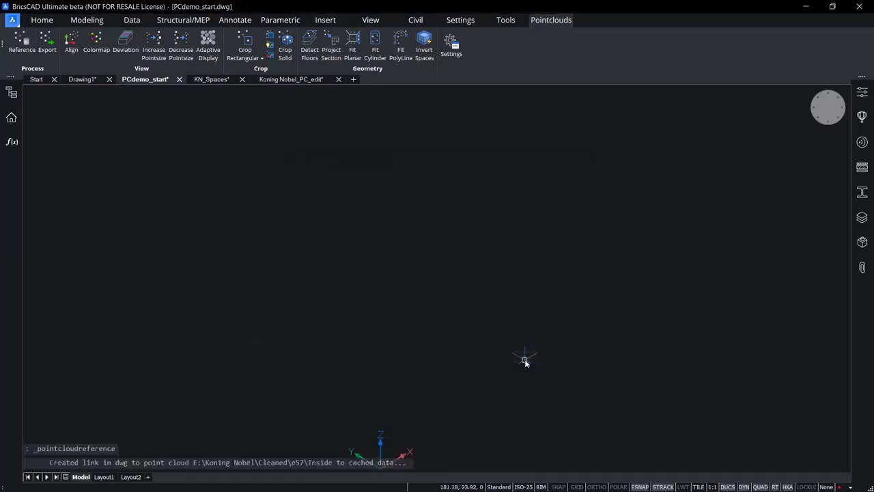
Step: Examine the Inside point cloud from the courtyard side, up close around the roofs, window facades and green scan position bubbles
left_click(818, 117)
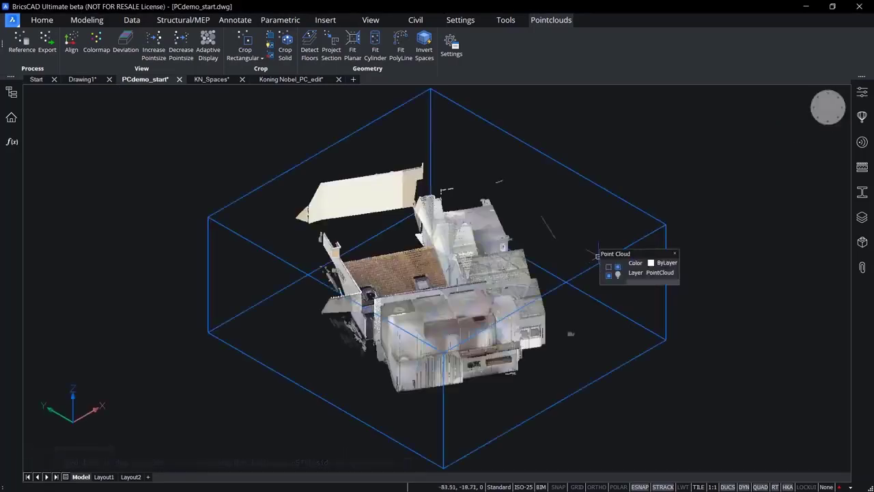
middle_click_drag(682, 139, 848, 123, "shift")
middle_click_drag(423, 186, 436, 184)
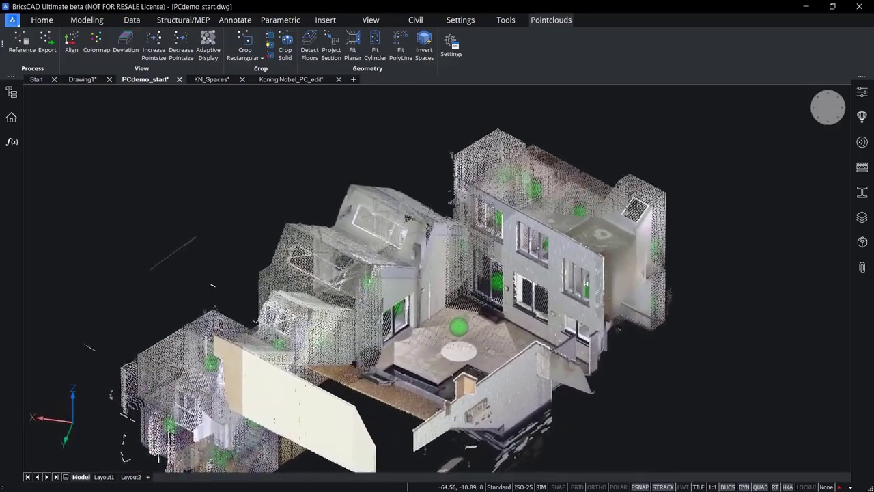
scroll(436, 185, "up", 3)
scroll(434, 198, "up", 5)
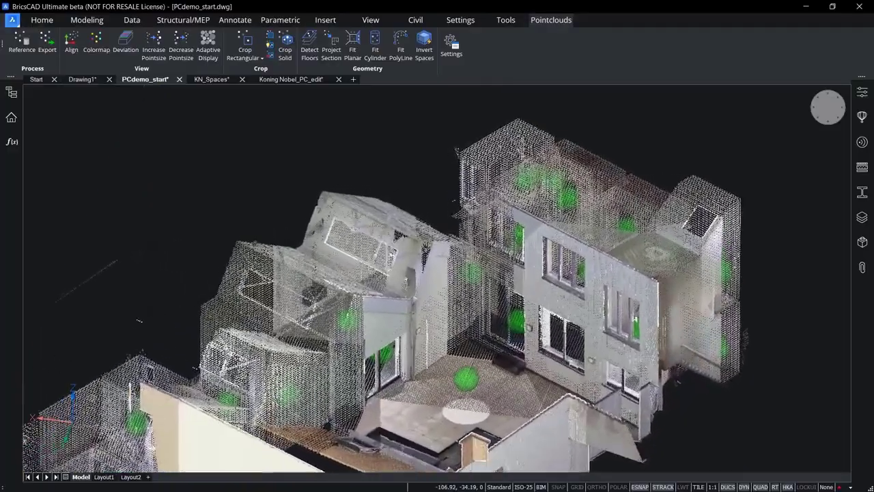
scroll(433, 198, "up", 2)
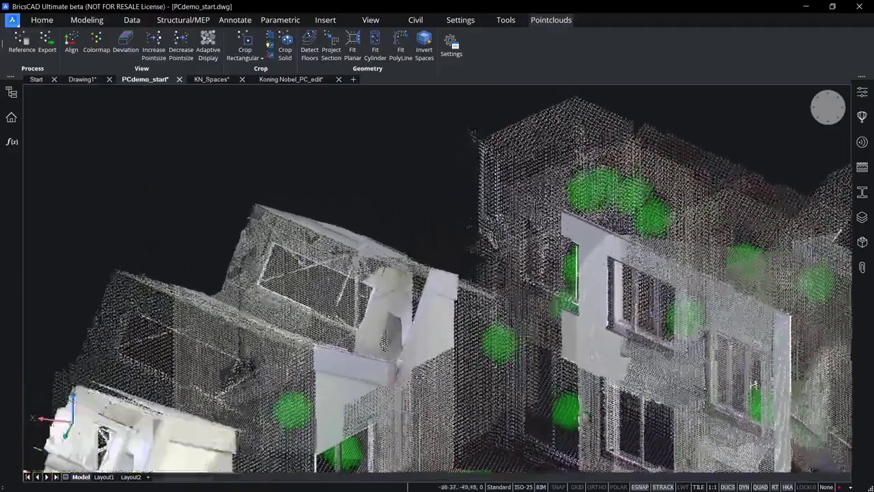
scroll(294, 212, "up", 4)
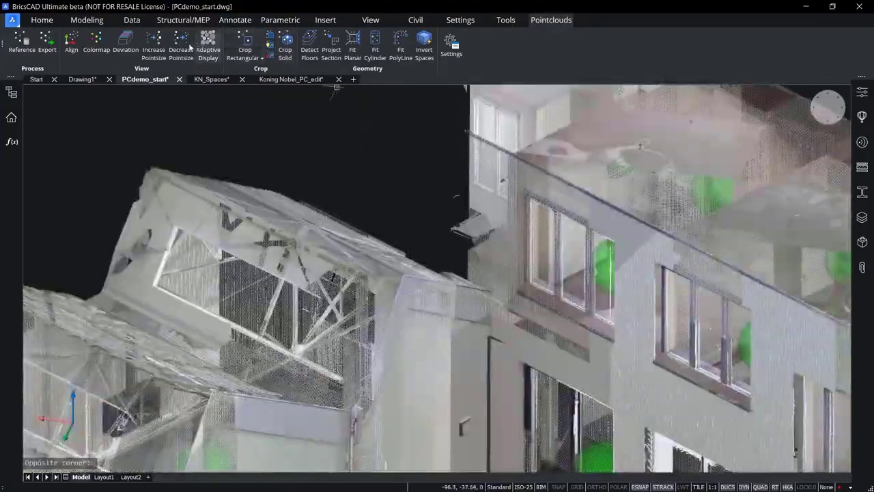
Step: Increase the point size of the point cloud display to 9 for the roofs and facade
left_click(156, 45)
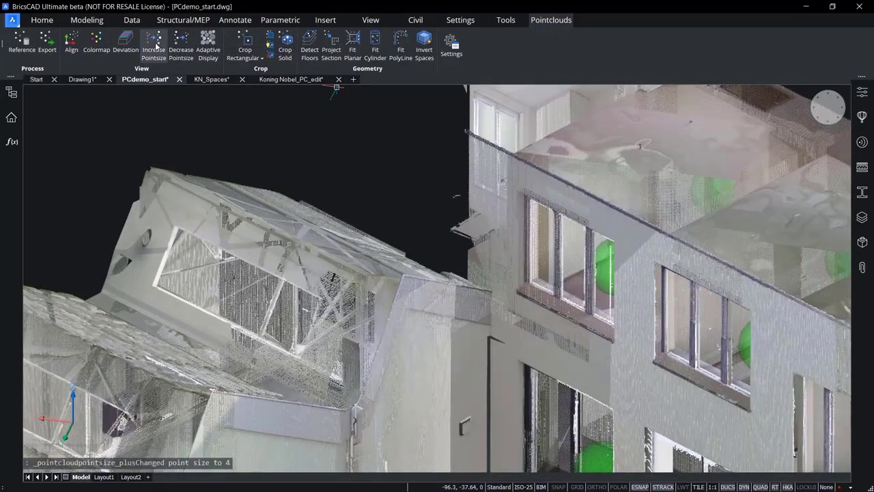
left_click(156, 45)
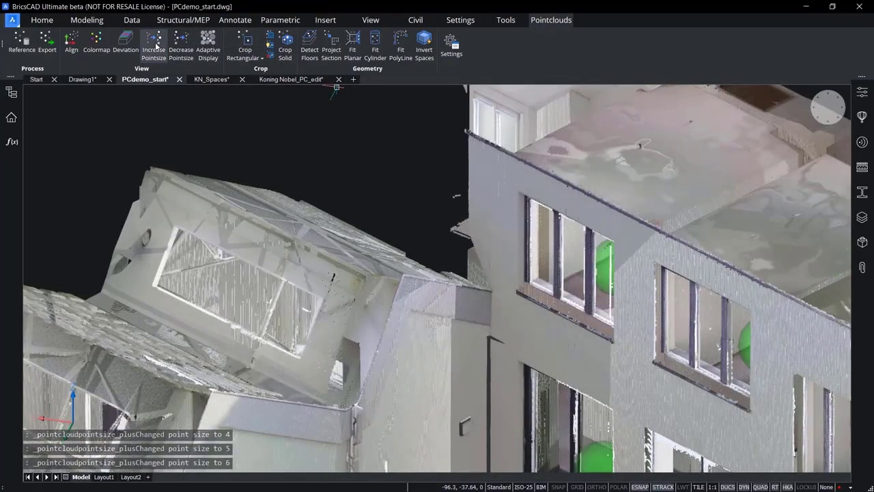
left_click(156, 45)
left_click(157, 45)
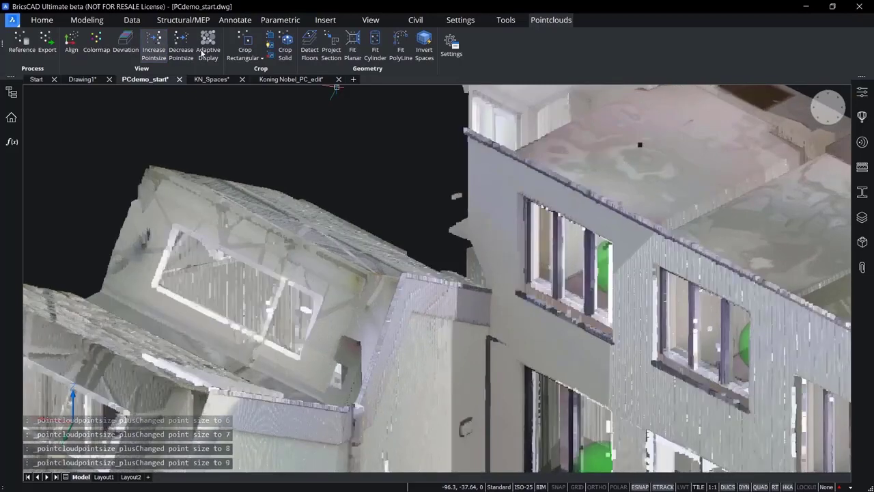
middle_click_drag(396, 169, 377, 182)
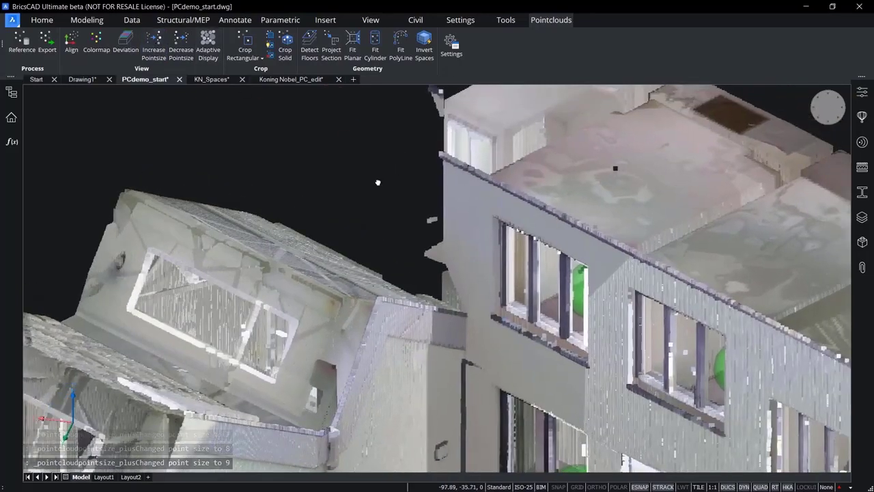
Step: Decrease the point size of the point cloud display to 1 and view the building from further away
left_click(181, 44)
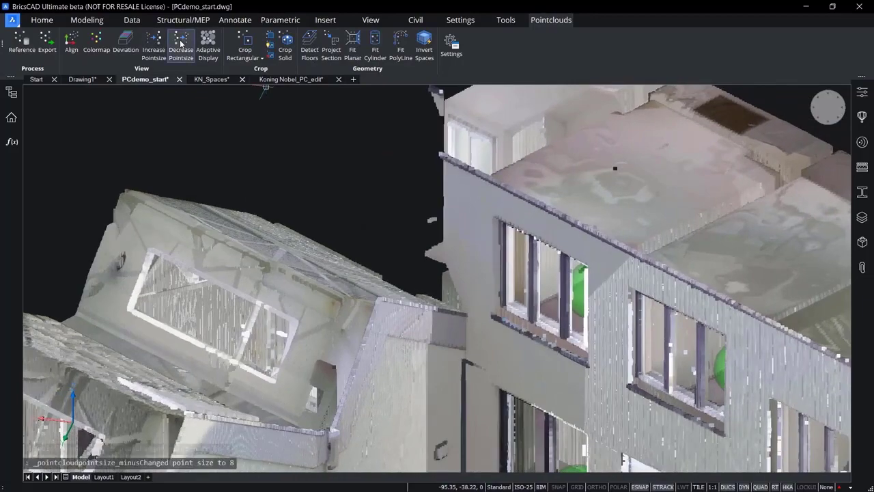
left_click(181, 44)
left_click(181, 44)
left_click(181, 44)
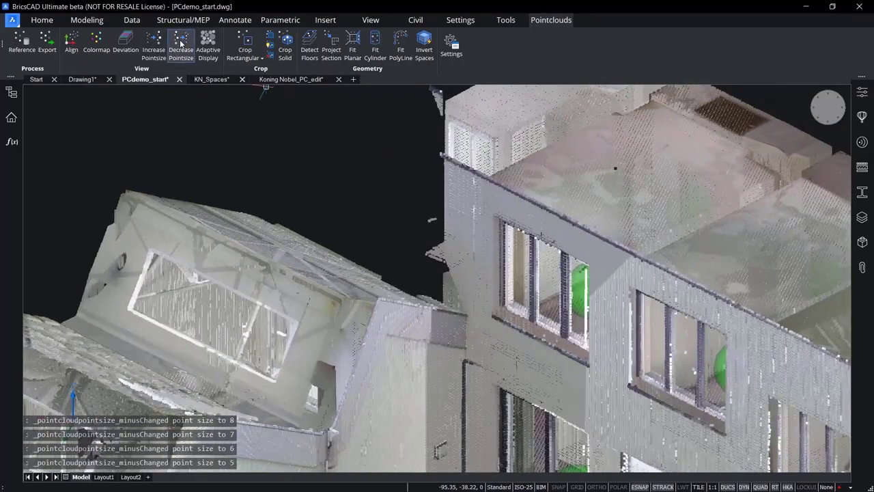
left_click(181, 43)
left_click(181, 44)
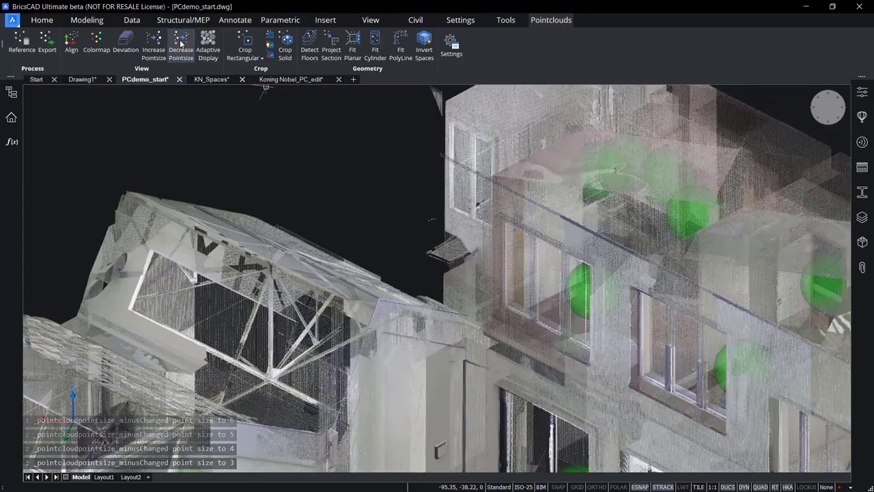
left_click(181, 44)
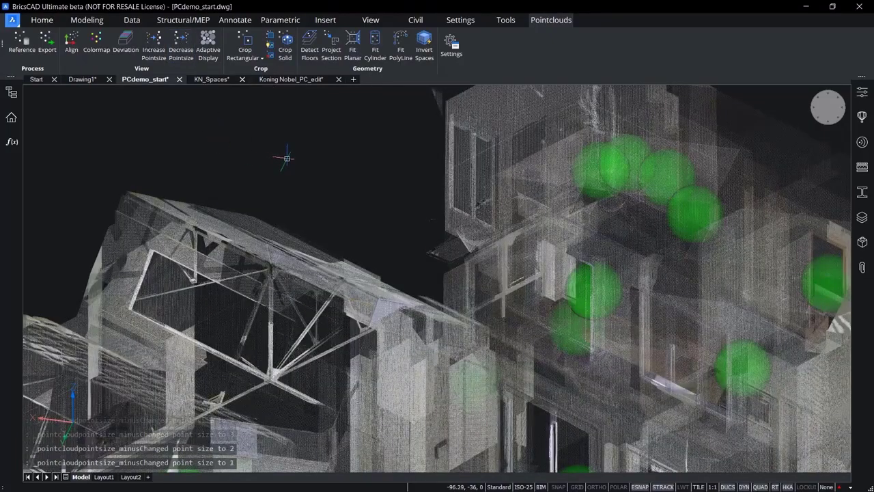
scroll(324, 170, "down", 3)
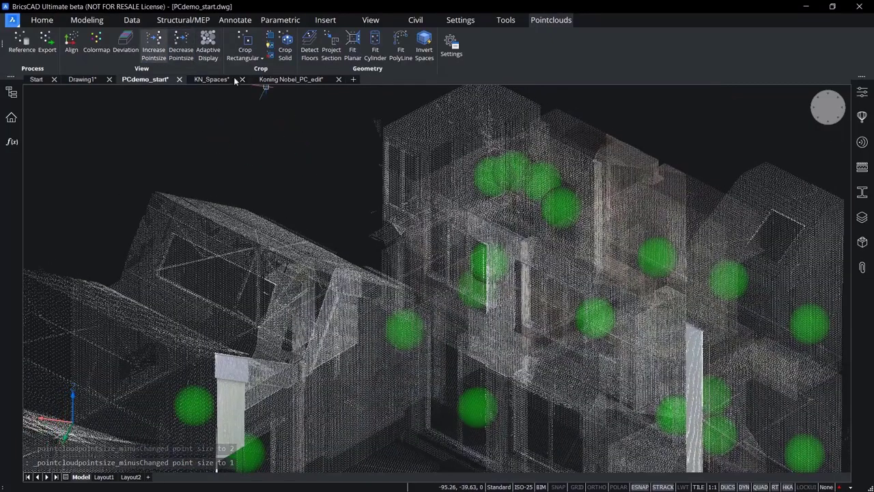
Step: Set the point cloud's point size to 2 and view the roofs and window facade up close
left_click(154, 42)
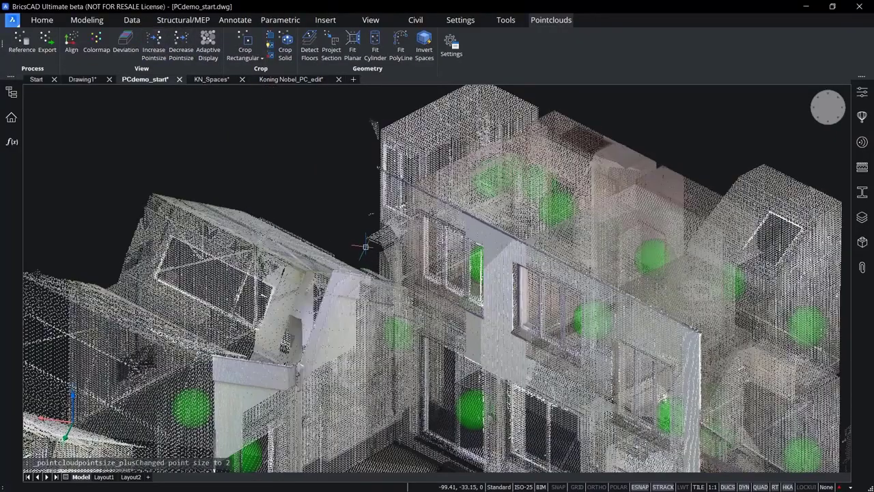
scroll(365, 247, "up", 2)
scroll(357, 250, "up", 3)
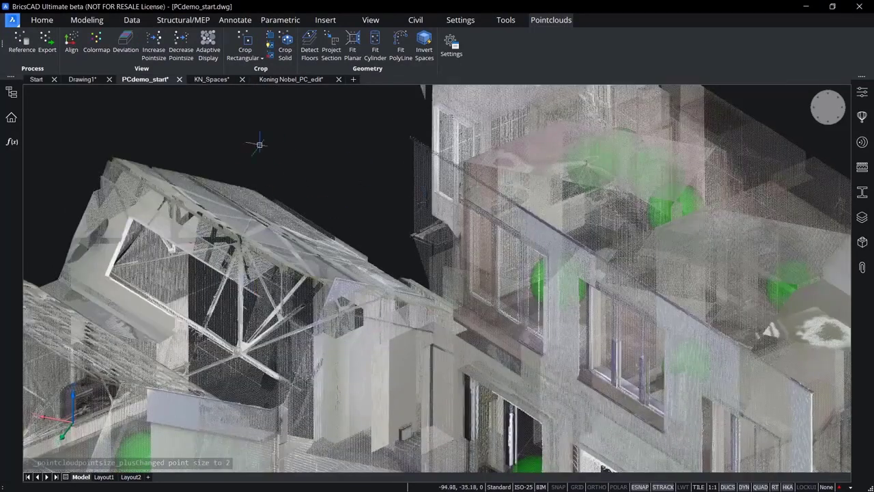
Step: Turn on adaptive display for the point cloud and inspect the facade and roofs from a slightly different angle
left_click(211, 58)
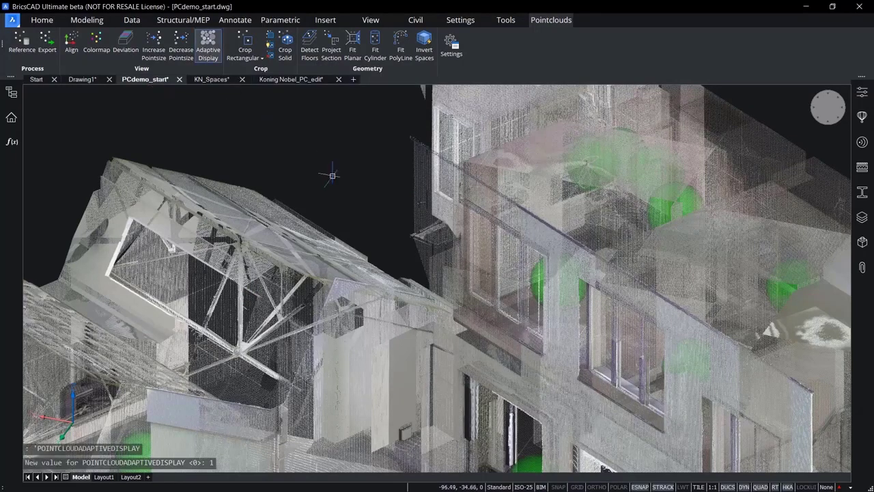
scroll(355, 184, "up", 3)
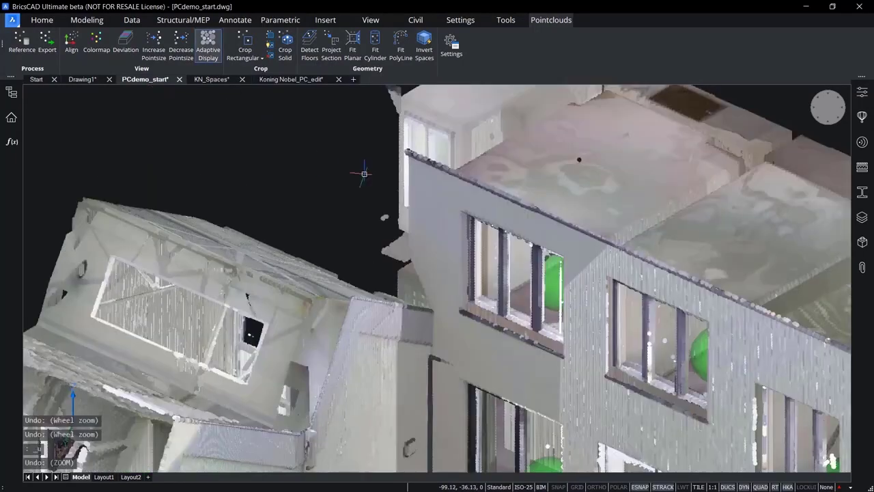
middle_click_drag(364, 174, 275, 157, "shift")
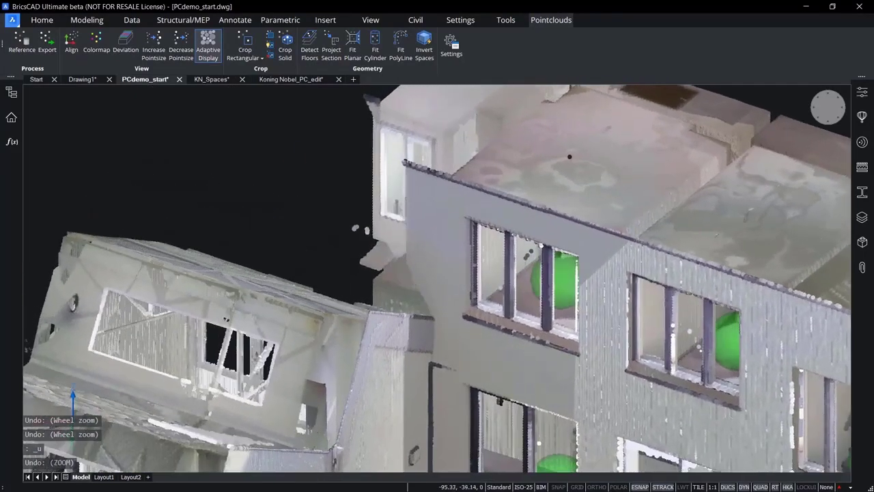
Step: With adaptive display on, try point size 4 and then point size 1 on the point cloud
left_click(159, 52)
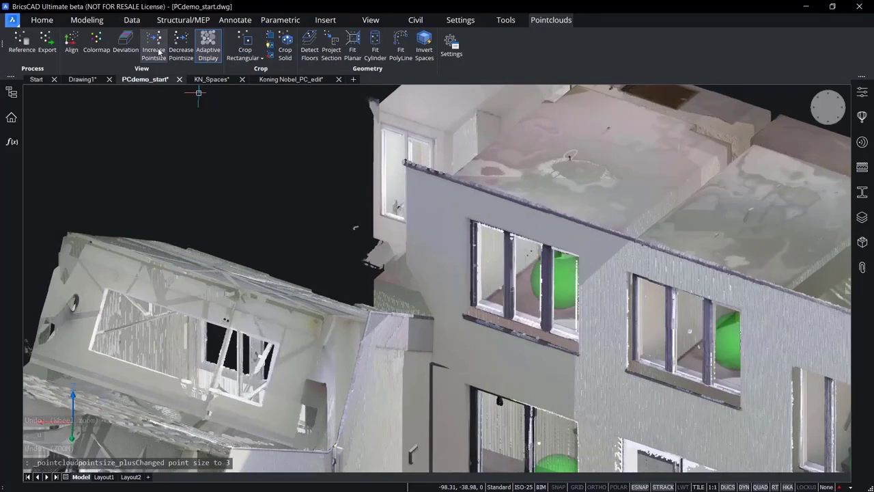
middle_click_drag(257, 216, 236, 115, "shift")
left_click(181, 54)
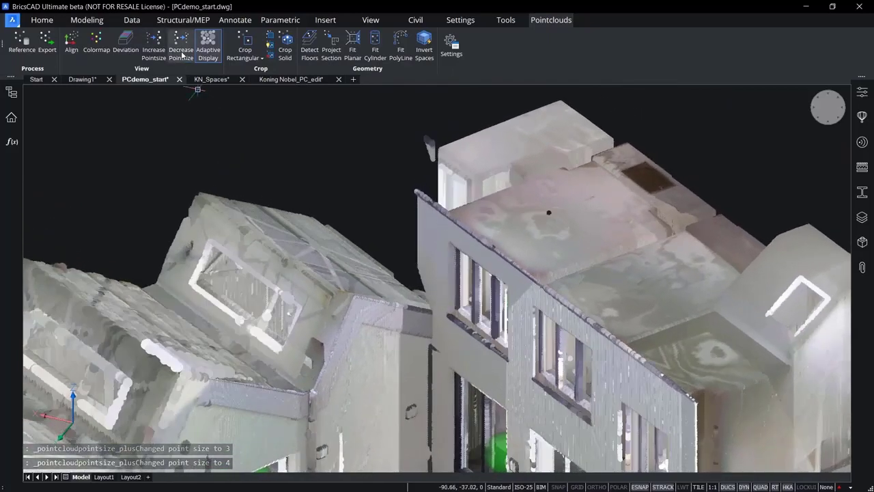
left_click(182, 54)
left_click(182, 53)
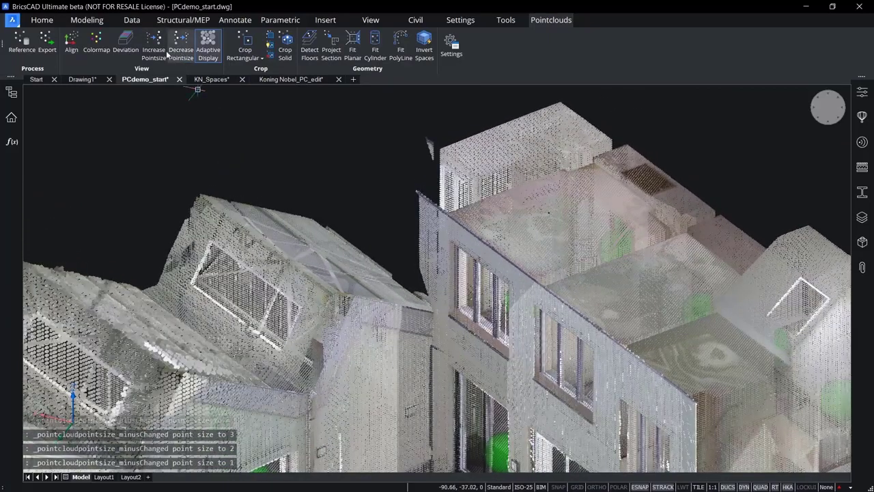
Step: Return the point size to 2 and inspect the adaptively displayed roofs and windows up close
left_click(155, 52)
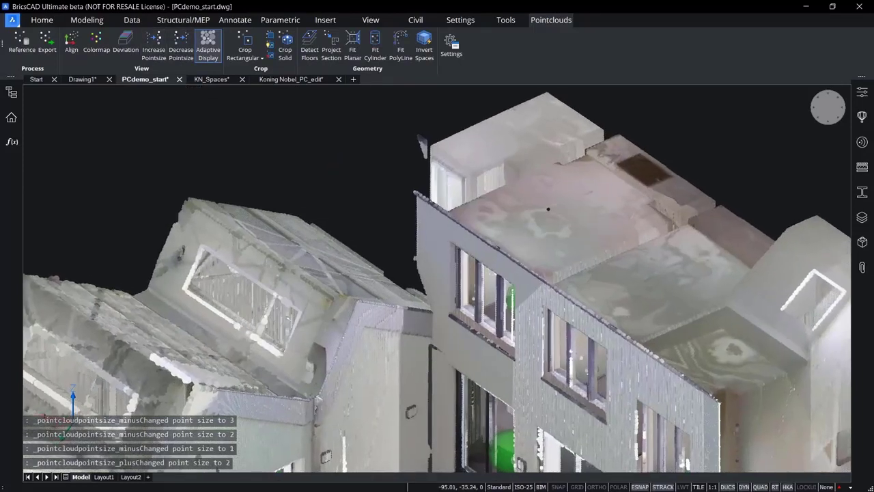
middle_click_drag(437, 280, 488, 253, "shift")
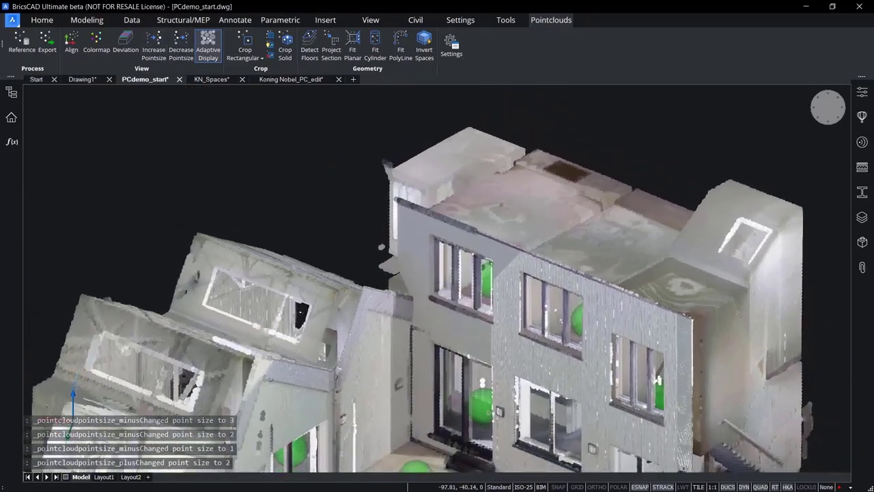
scroll(502, 205, "up", 4)
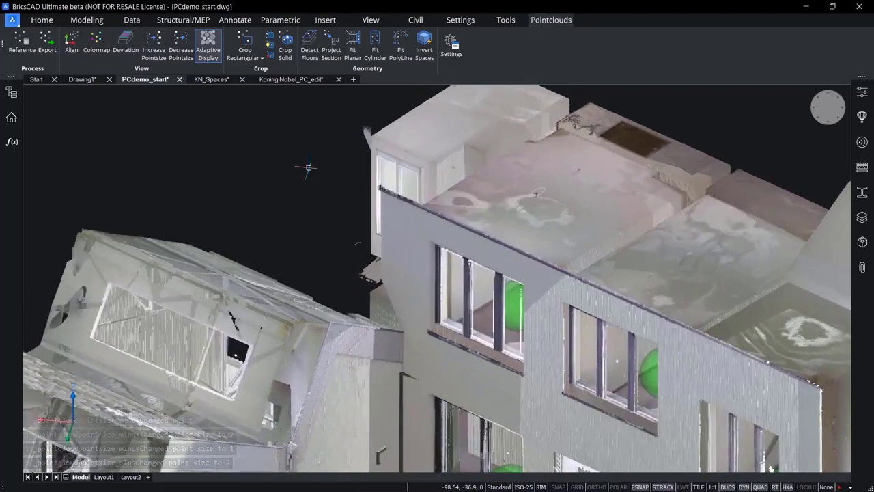
Step: Set the POINTCLOUDPOINTMAX variable to 500000
type("ma")
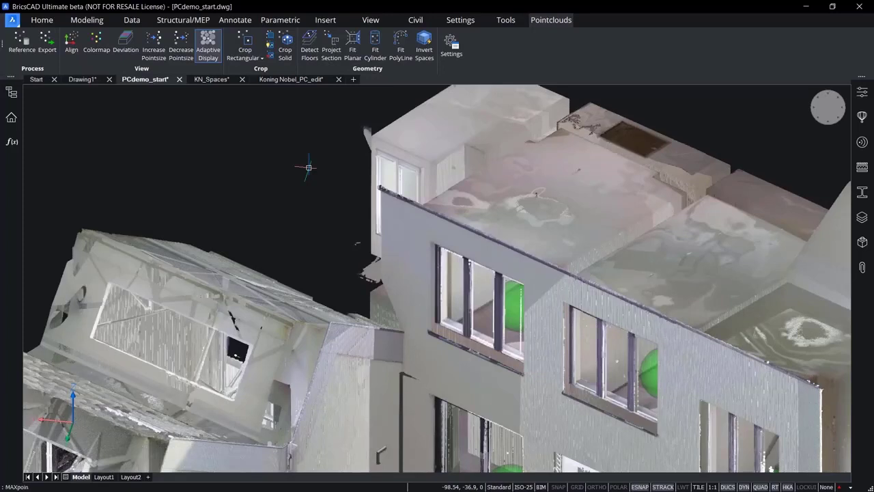
key("BackSpace")
key("BackSpace")
key("BackSpace")
key("BackSpace")
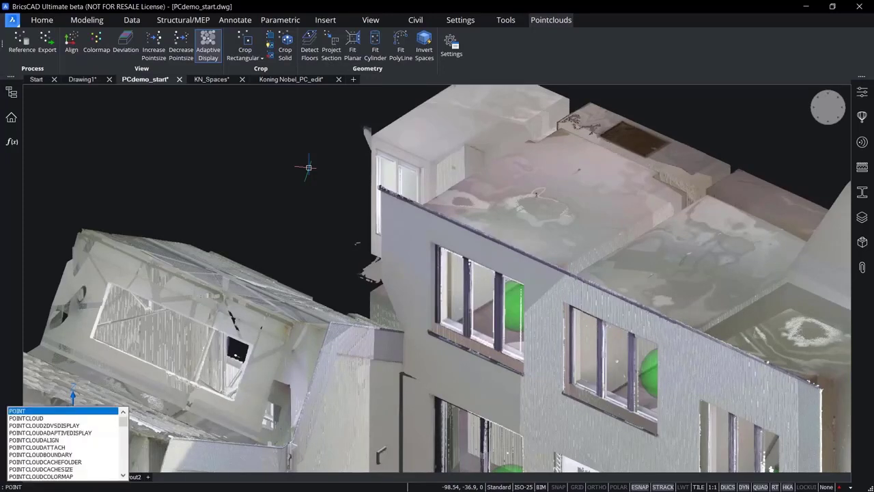
type("m")
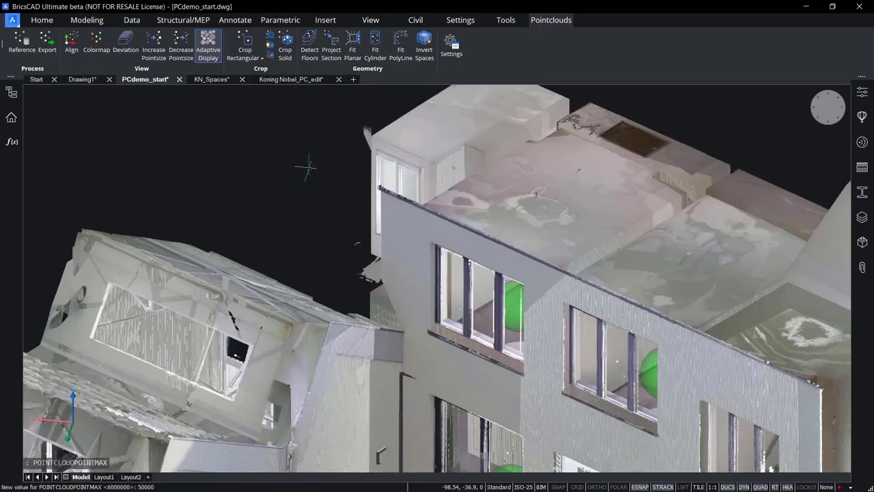
key("Return")
Step: Compare the display while moving around the building, and set POINTCLOUDPOINTMAX to 6000000
middle_click_drag(278, 167, 291, 188)
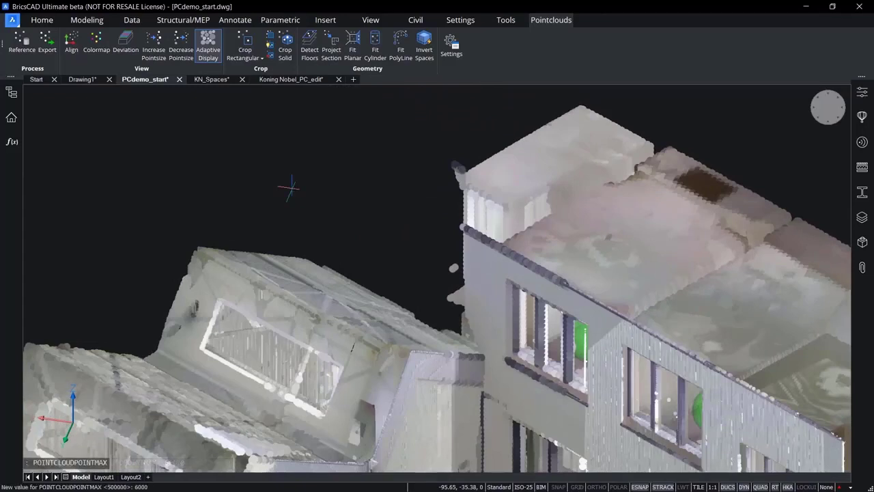
key("Return")
left_click_drag(293, 188, 292, 188, "shift")
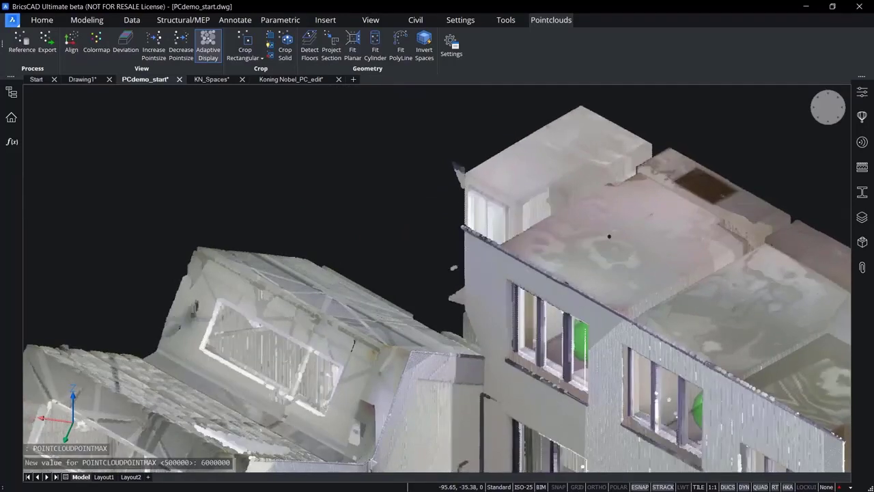
middle_click_drag(293, 188, 289, 170, "shift")
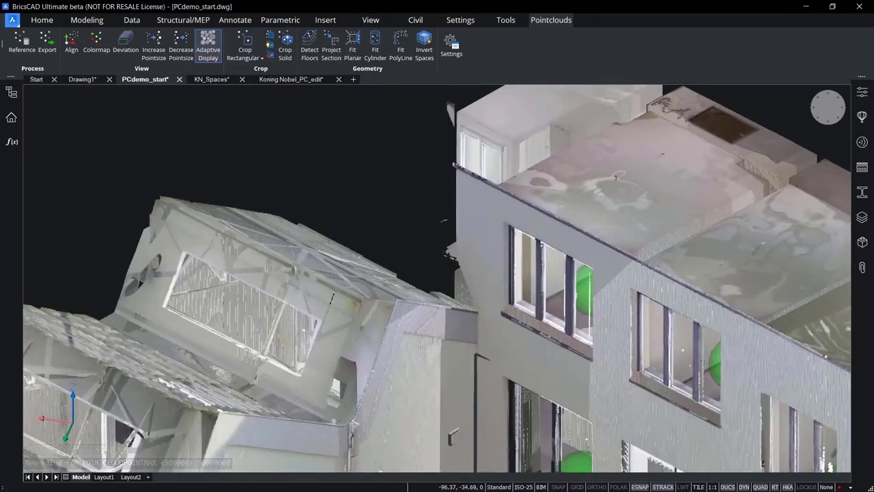
Step: At the outer courtyard wall, check the Pointcloud nearest point option among the entity snaps and dismiss the list
scroll(375, 140, "down", 5)
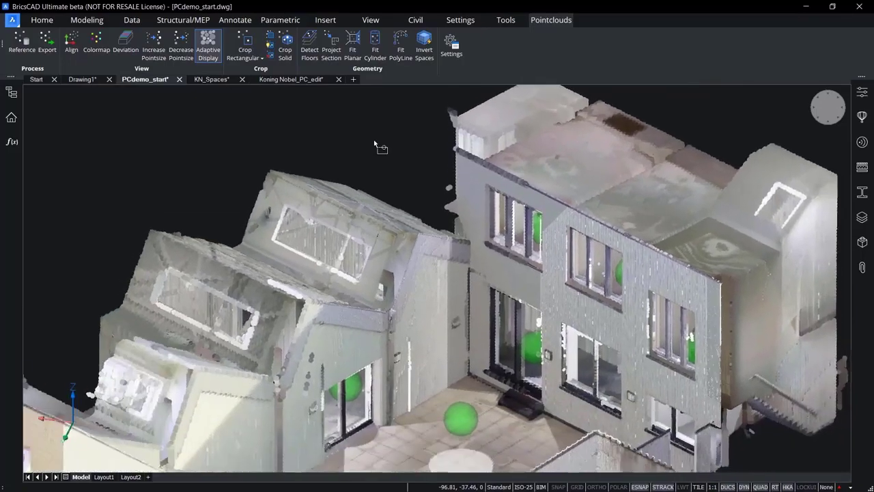
middle_click_drag(374, 139, 277, 6)
scroll(373, 139, "up", 5)
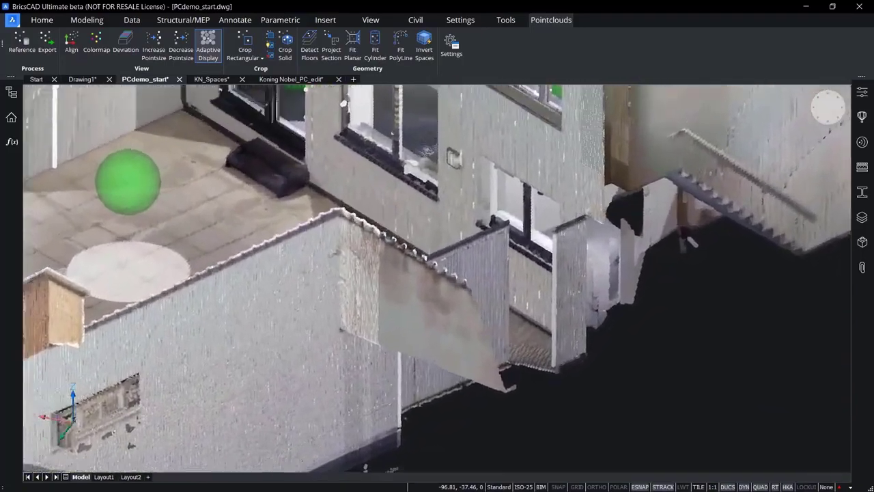
scroll(593, 294, "up", 3)
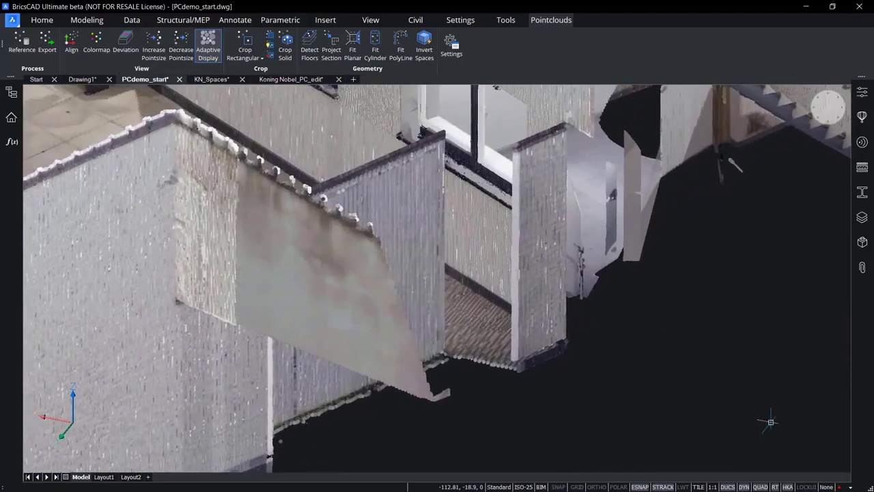
right_click(646, 486)
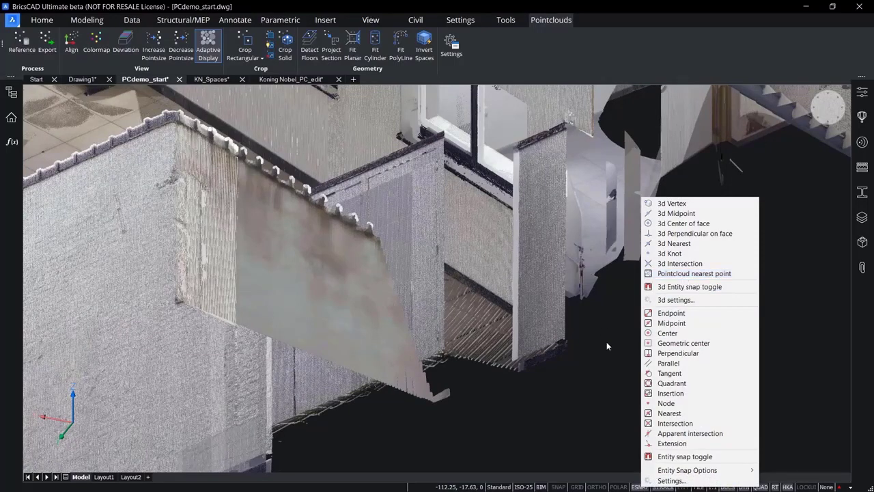
left_click(621, 376)
left_click(622, 376)
Step: Move the point cloud from the bottom corner of the outer wall pillar to 0,0,0 and view it from the top front left
type("m")
key("Return")
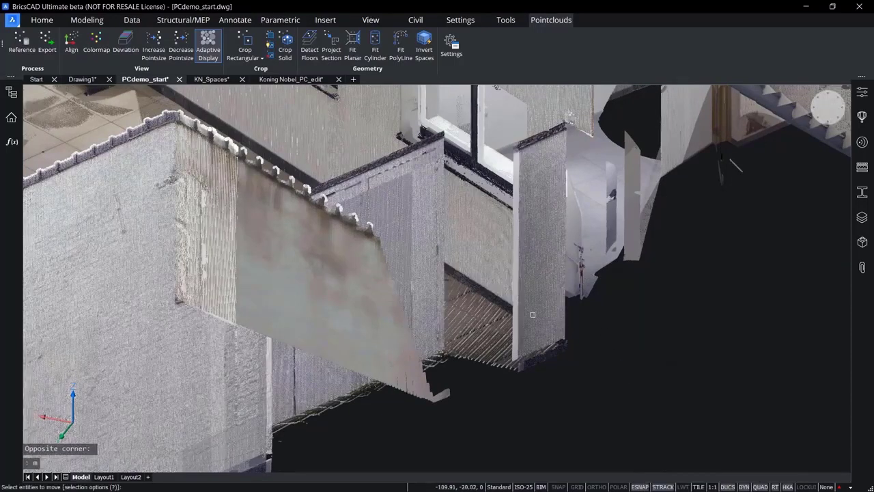
left_click(529, 322)
key("Return")
scroll(517, 353, "up", 3)
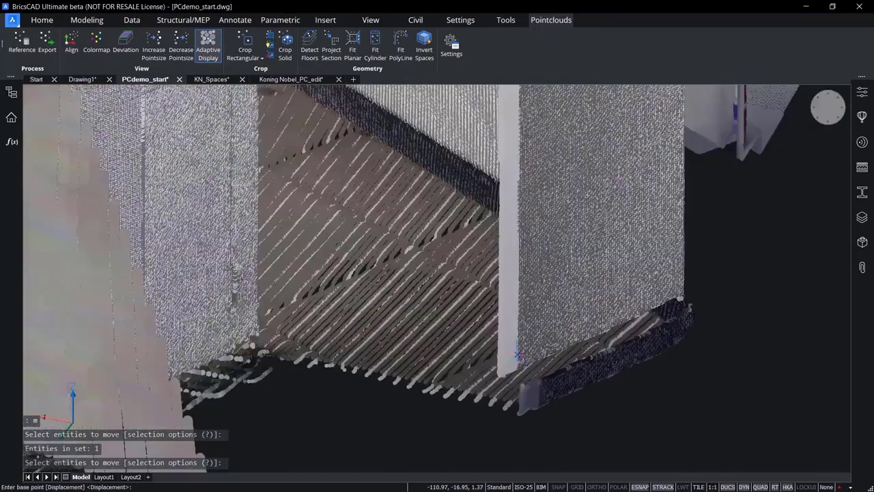
left_click(519, 412)
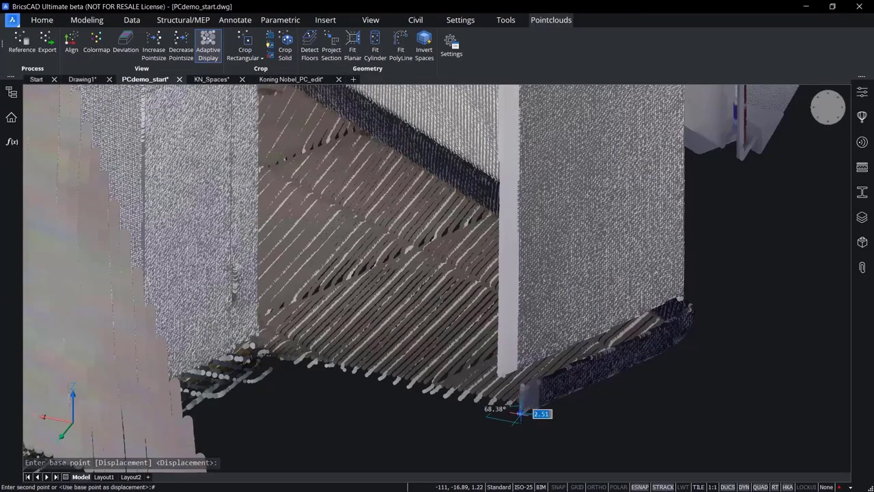
key("Return")
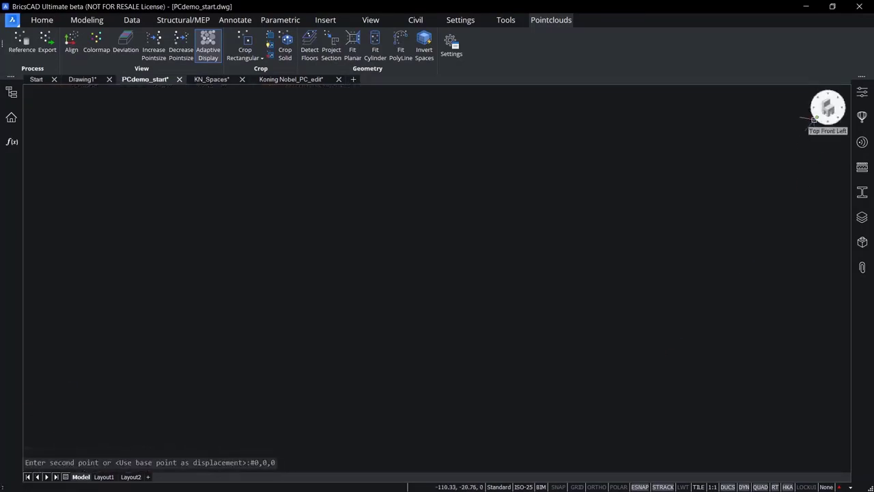
left_click(813, 120)
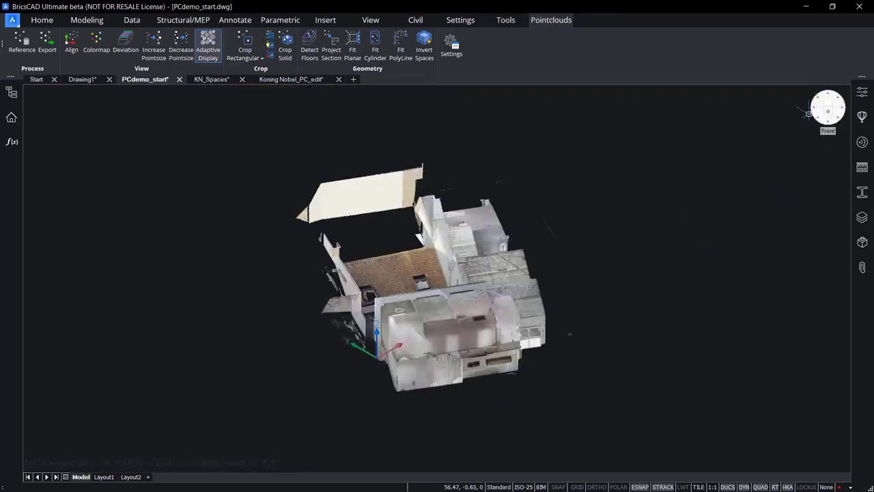
Step: View the point cloud from directly above
left_click(809, 114)
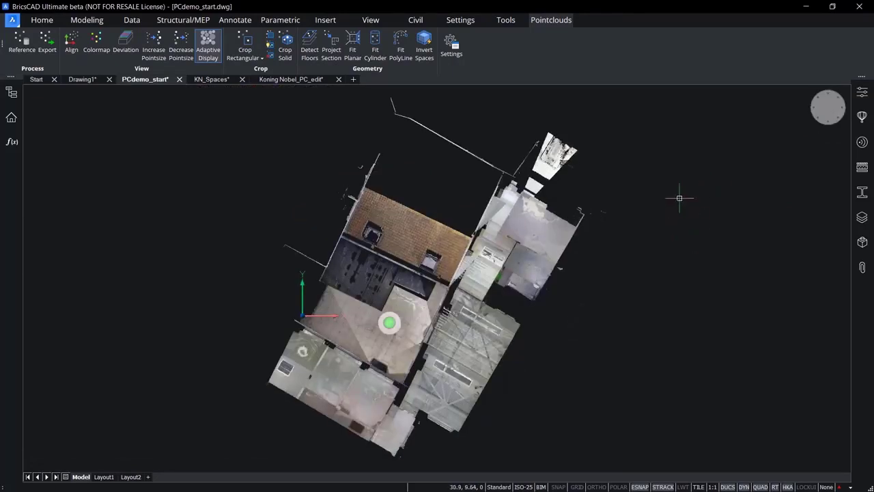
Step: Try rotating the point cloud freehand with the manipulator, and undo the rotation
mouse_move(407, 380)
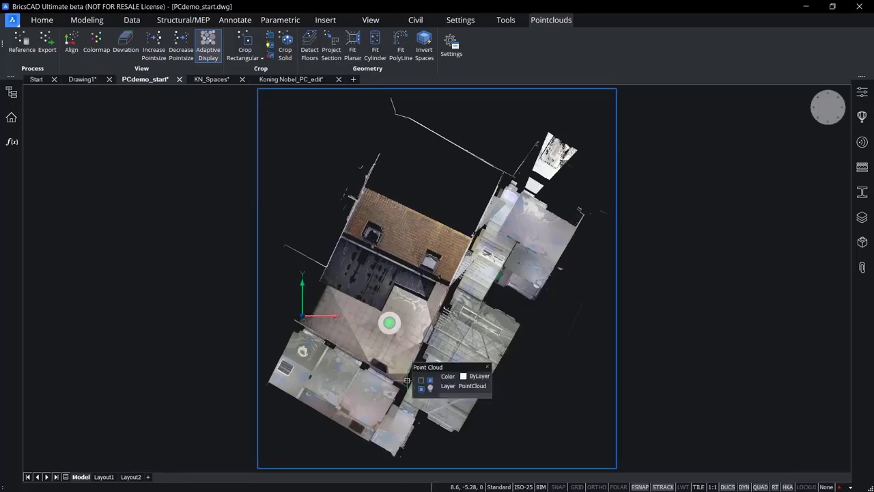
key("Escape")
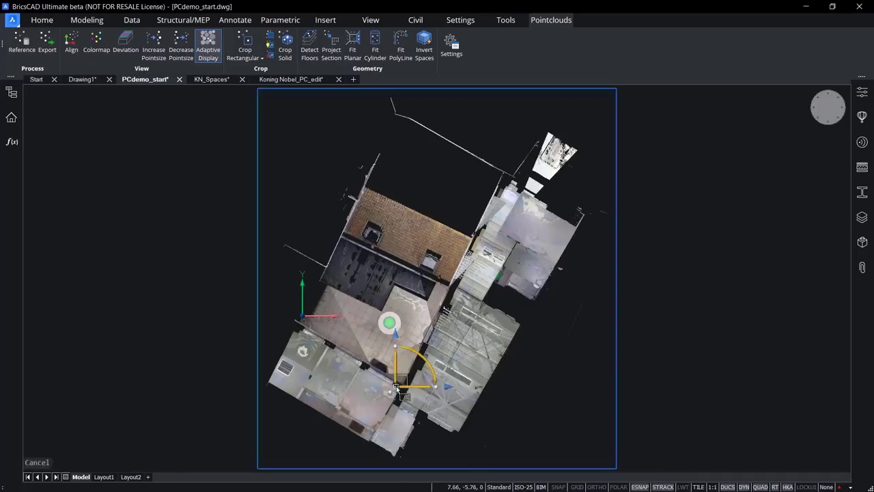
left_click(424, 361)
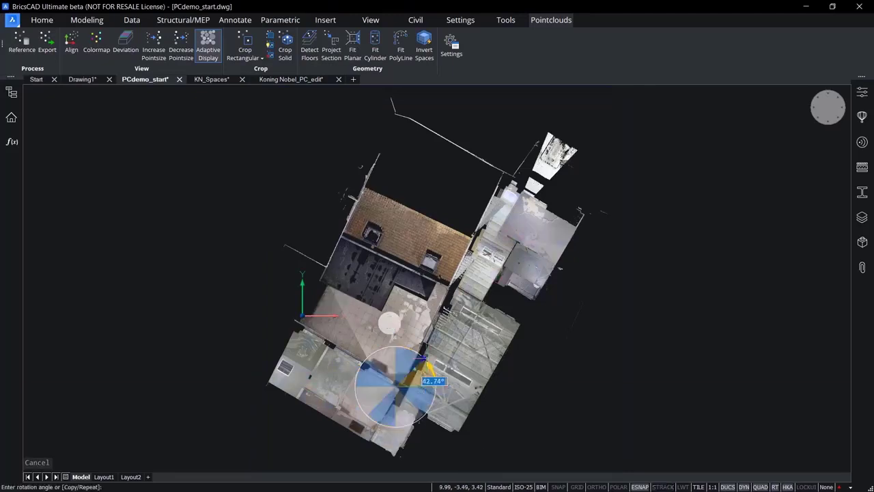
left_click(310, 284)
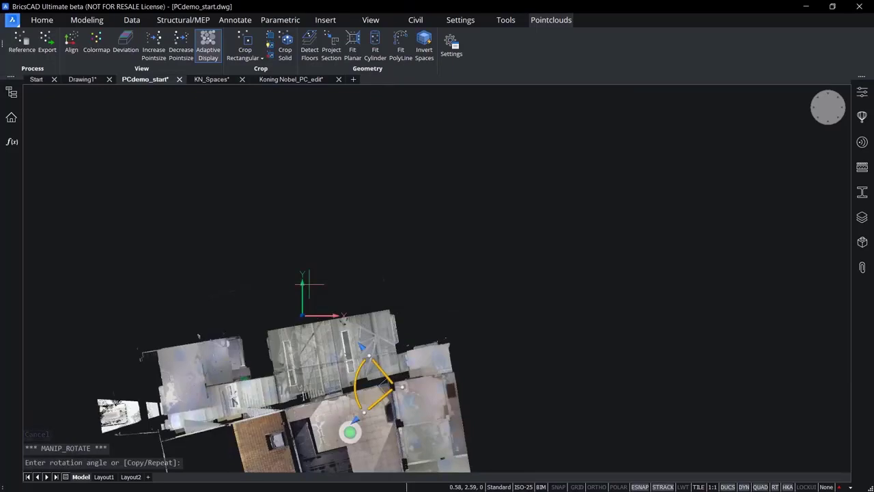
key("ctrl+z")
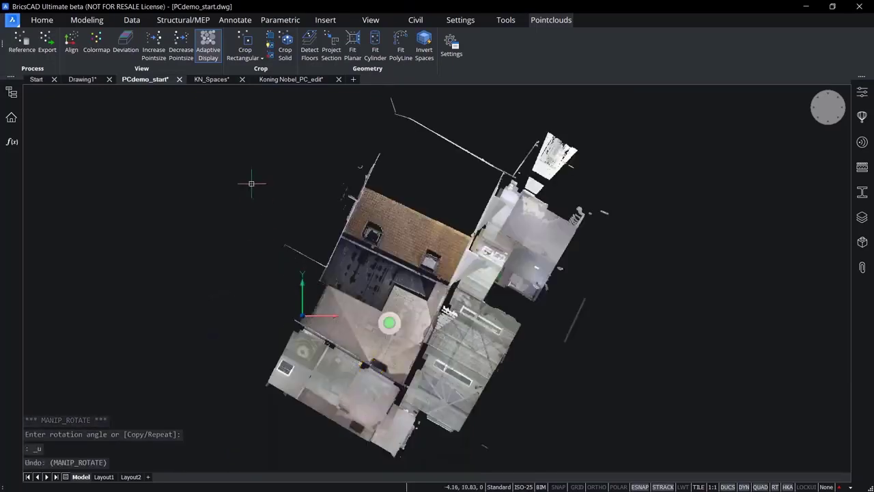
Step: Align the full point cloud with the coordinate axes, and select it to inspect its bounding box
left_click(71, 43)
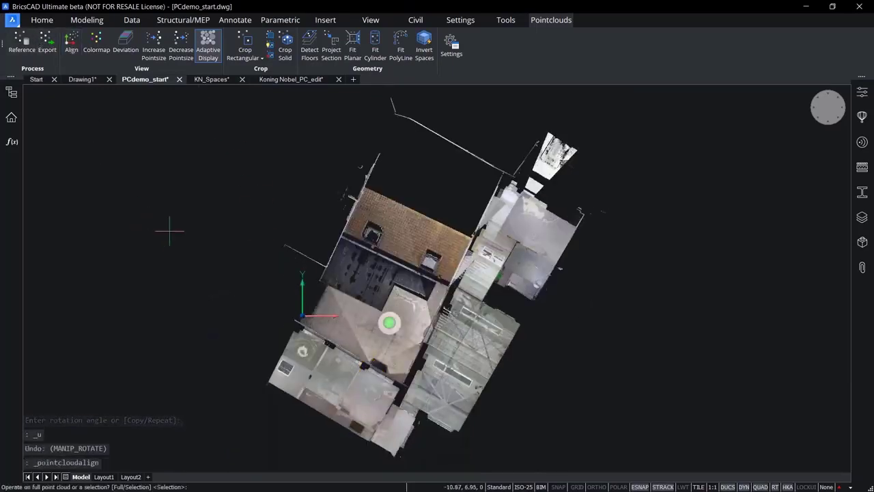
type("f")
key("Return")
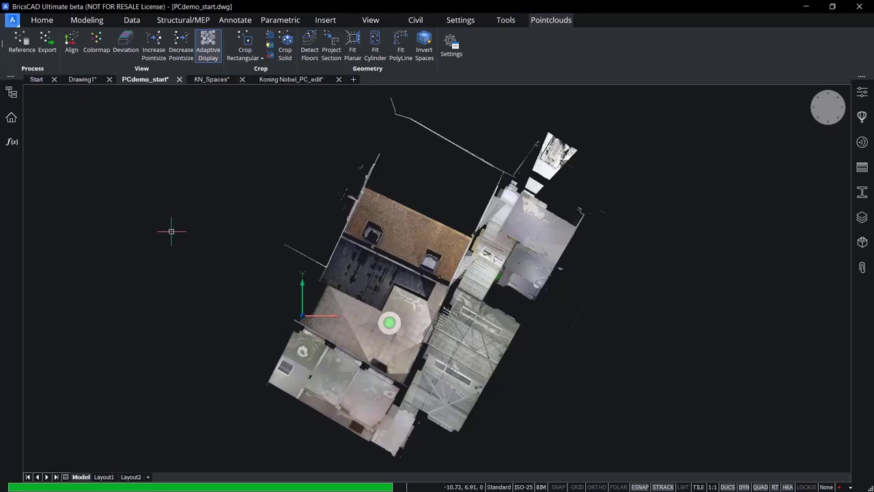
scroll(172, 232, "down", 2)
middle_click_drag(222, 217, 293, 241)
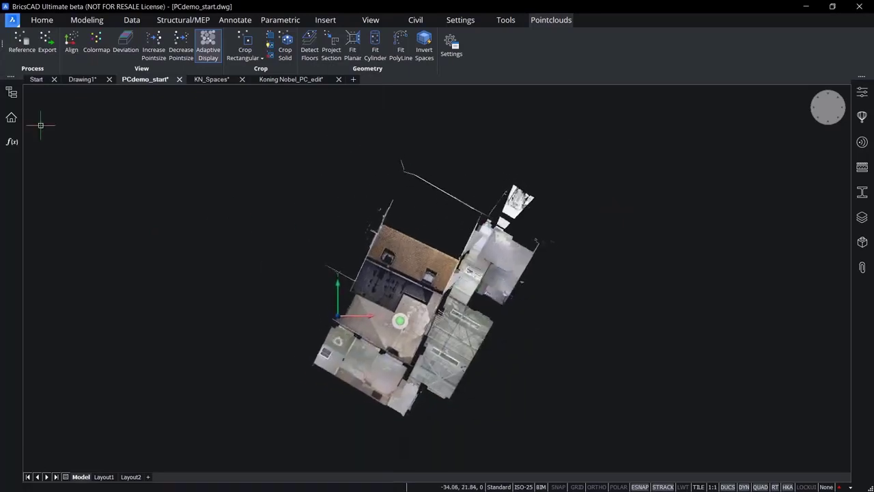
left_click(499, 196)
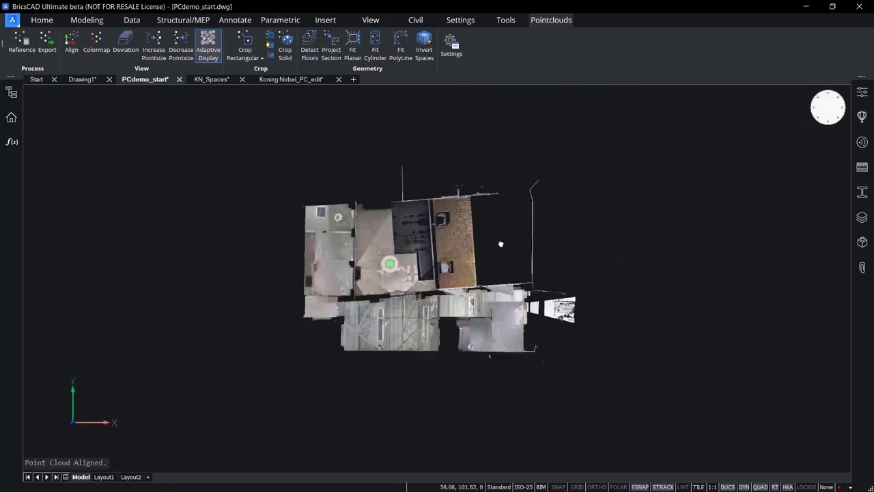
middle_click_drag(501, 238, 504, 257)
scroll(420, 317, "up", 3)
middle_click_drag(415, 272, 416, 291)
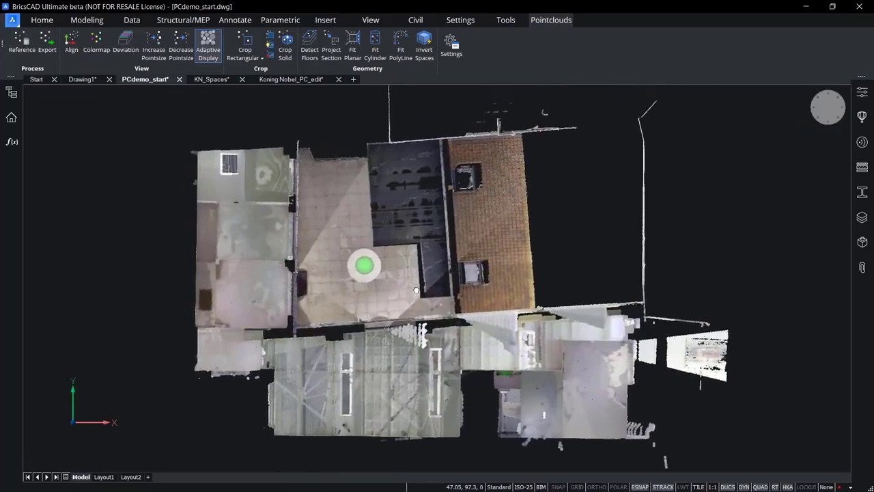
left_click(86, 189)
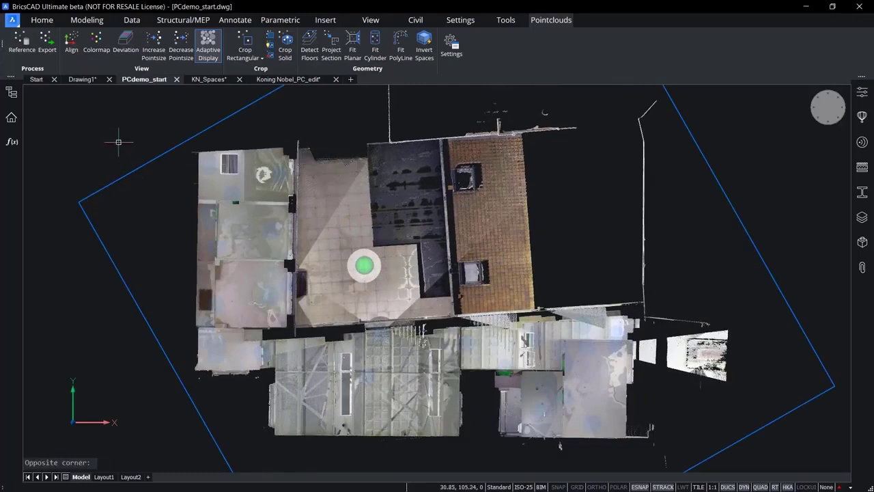
mouse_move(496, 235)
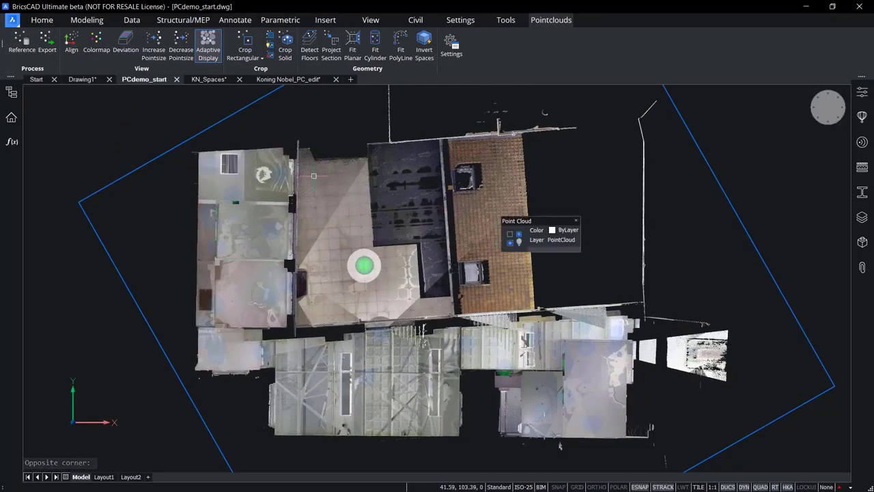
Step: Crop the point cloud with a rectangle around the detached boundary wall and adjoining scan area beyond the tiled roof, keeping the points outside
middle_click_drag(534, 235, 327, 211)
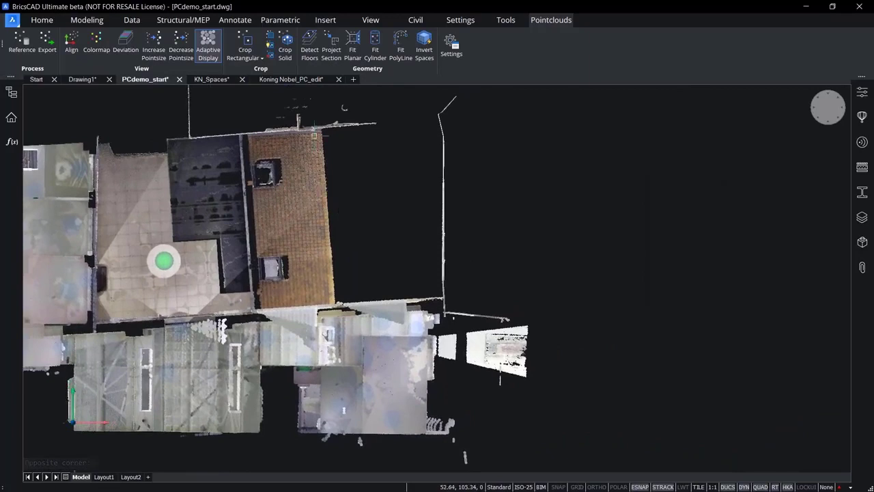
left_click(246, 59)
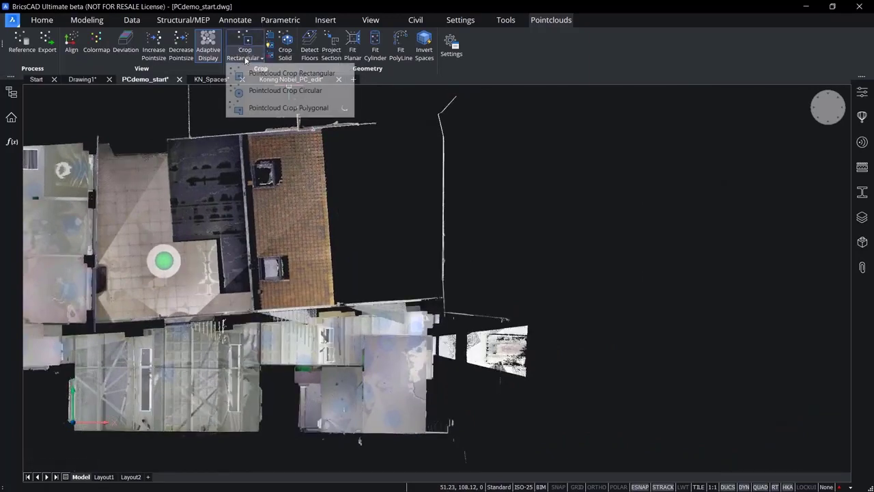
left_click(270, 74)
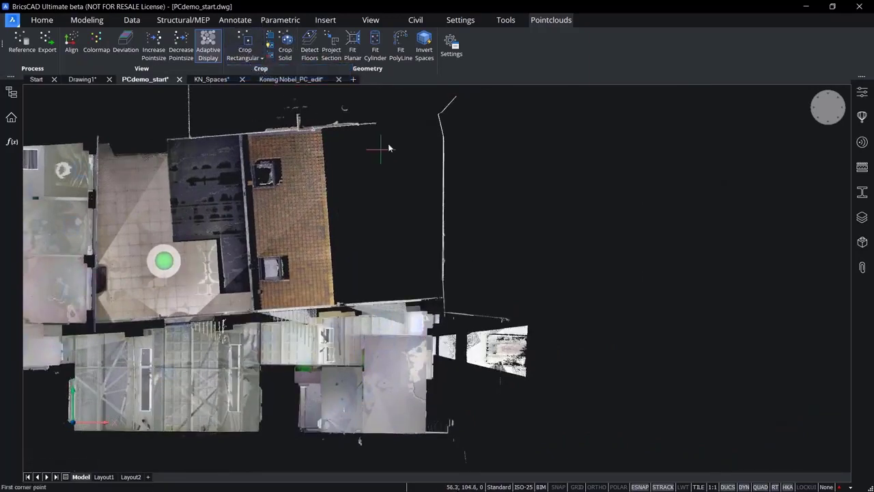
left_click(367, 98)
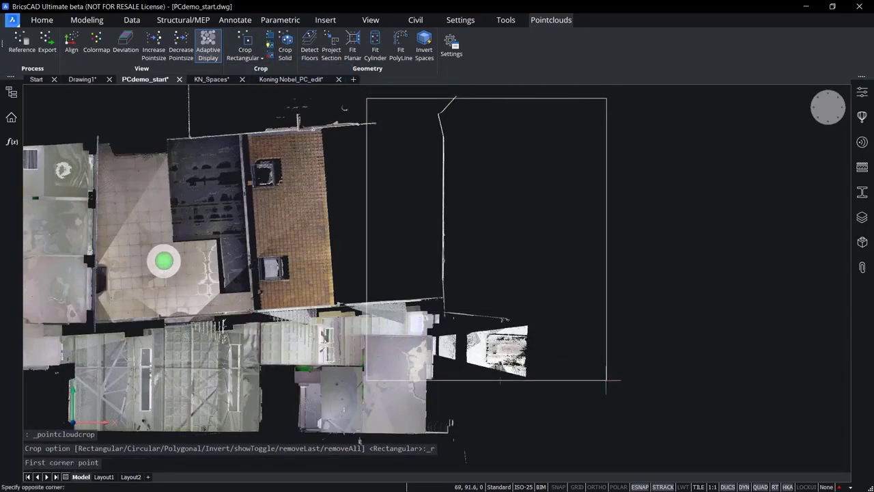
left_click(617, 406)
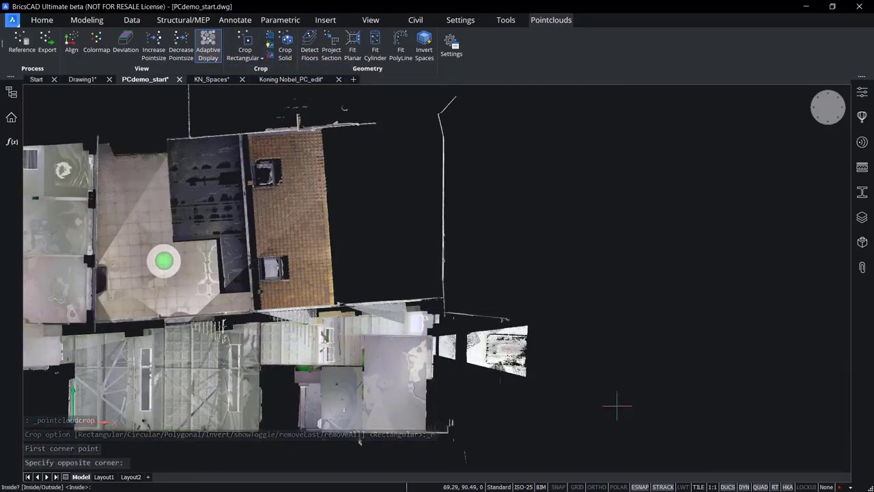
type("o")
key("Return")
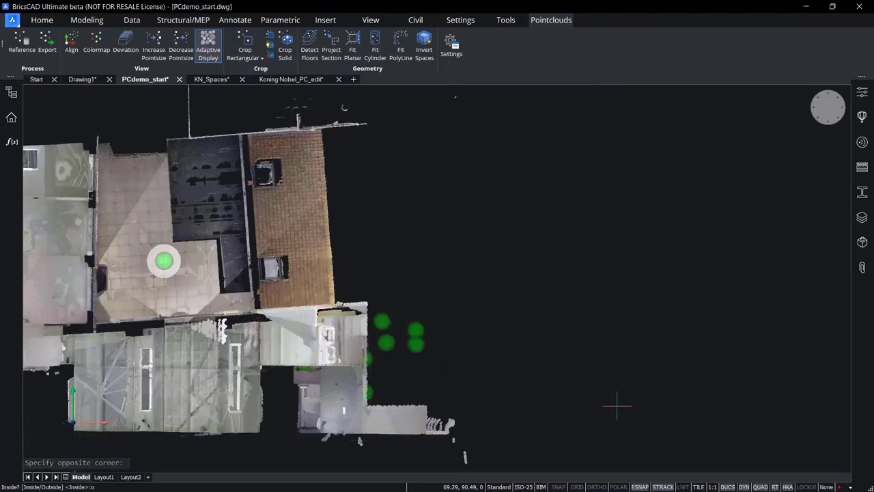
Step: In a 3D view, crop the point cloud with a rectangle around the cut-open end wing, keeping the points inside
middle_click_drag(588, 383, 409, 280, "shift")
middle_click_drag(558, 245, 260, 205, "shift")
scroll(420, 308, "up", 5)
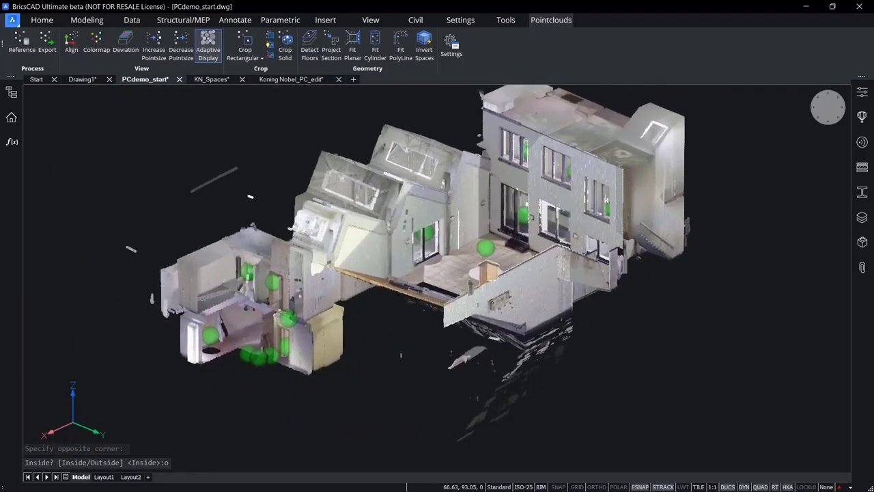
middle_click_drag(371, 358, 489, 361)
scroll(490, 361, "up", 3)
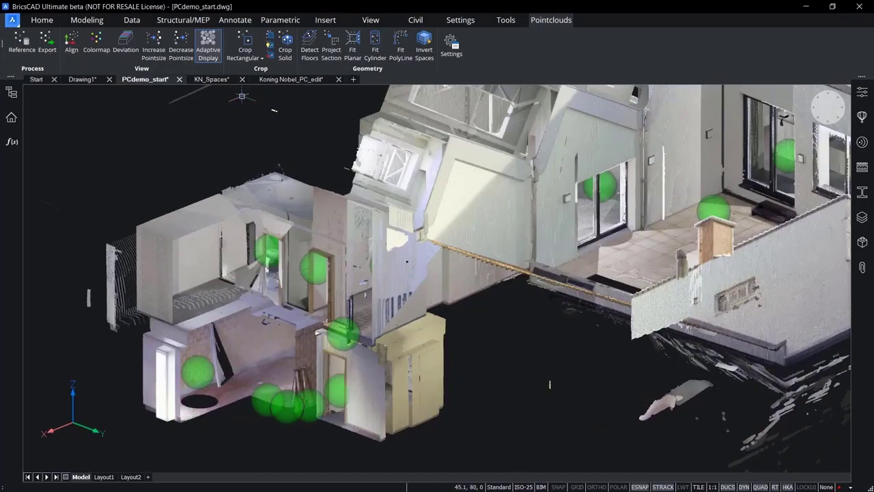
left_click(245, 42)
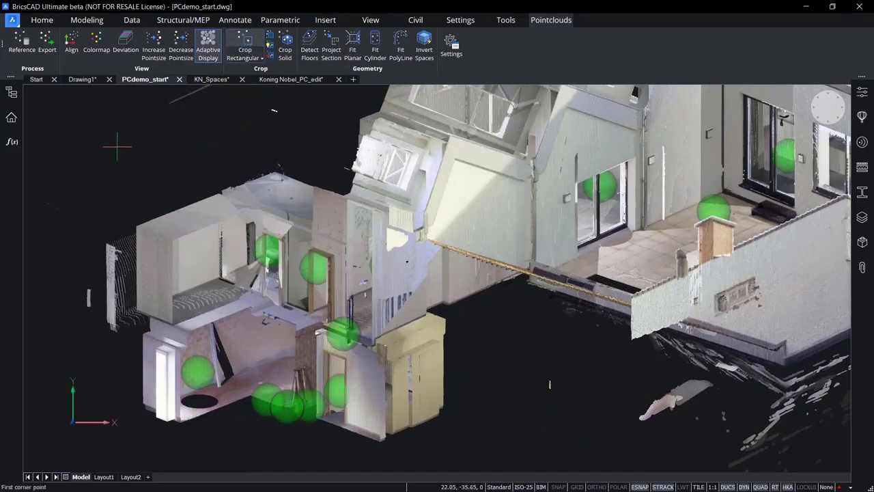
left_click(79, 123)
left_click(501, 459)
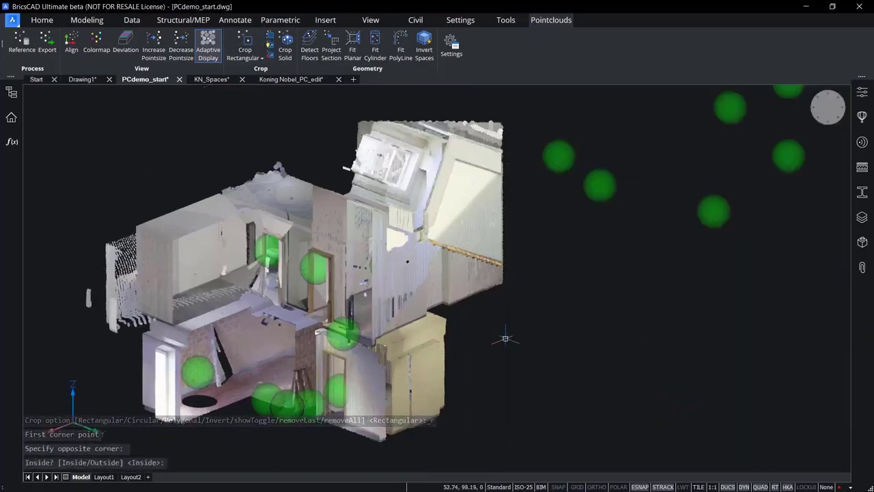
Step: Orbit around the cropped wing to inspect it, and remove all crops from the point cloud
middle_click_drag(506, 338, 328, 320, "shift")
middle_click_drag(680, 348, 662, 338, "shift")
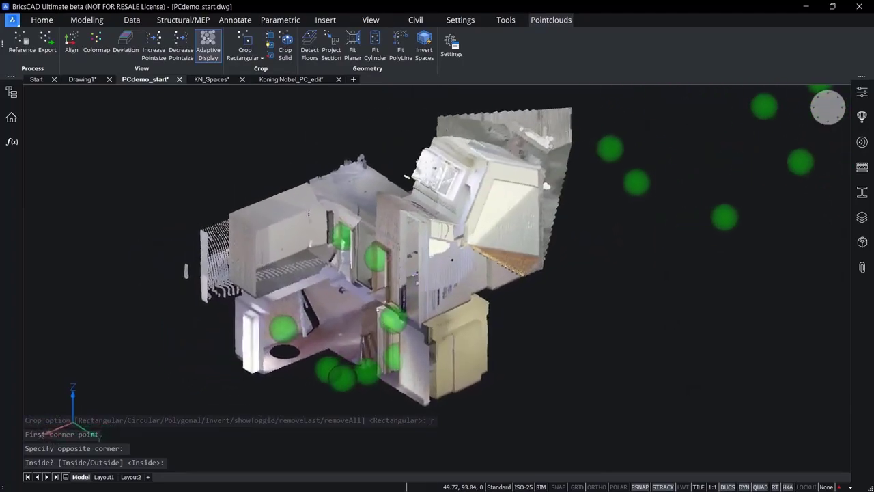
middle_click_drag(506, 319, 510, 320, "shift")
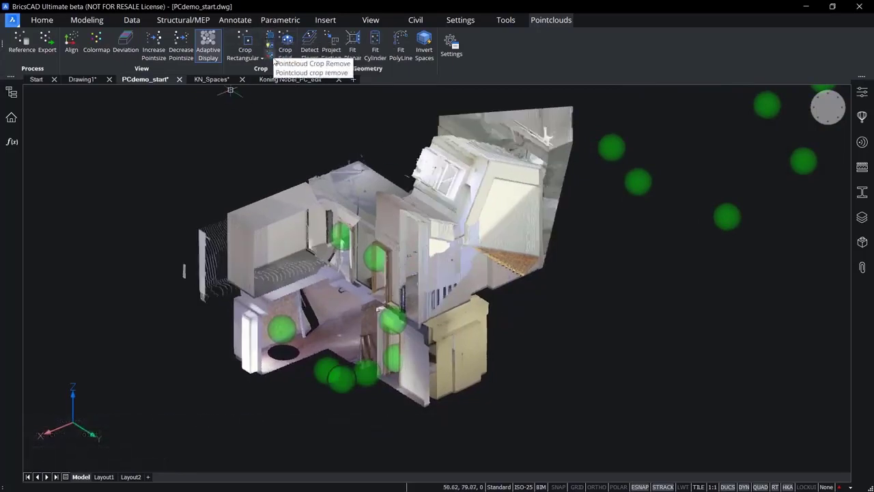
left_click(272, 60)
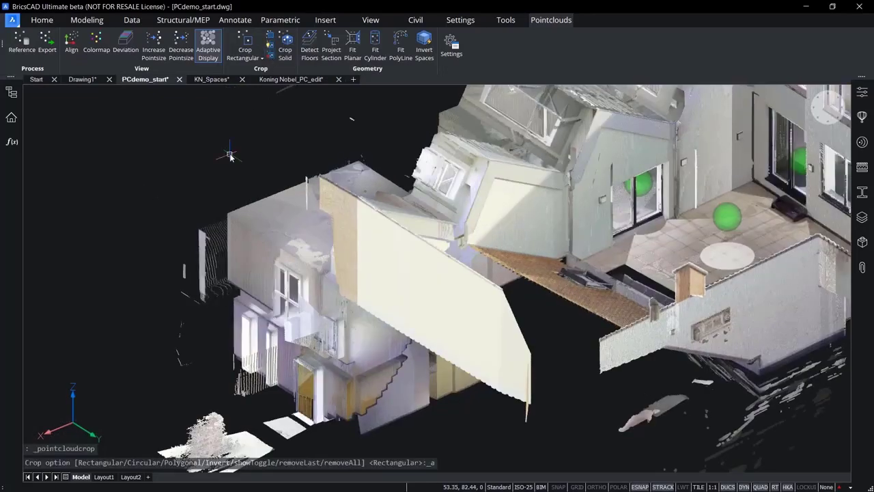
Step: Draw a solid box over the outer corner of the main building beside the courtyard facade, reaching partway up the upper storey
scroll(230, 158, "down", 3)
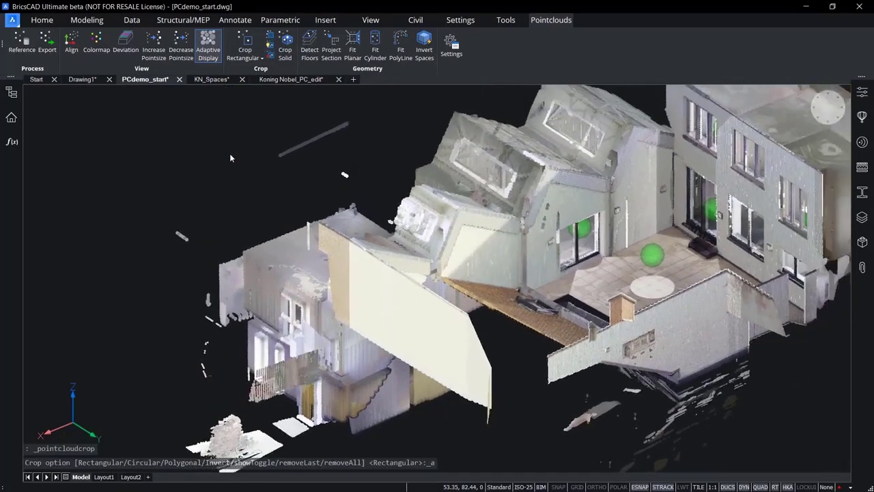
scroll(230, 158, "down", 3)
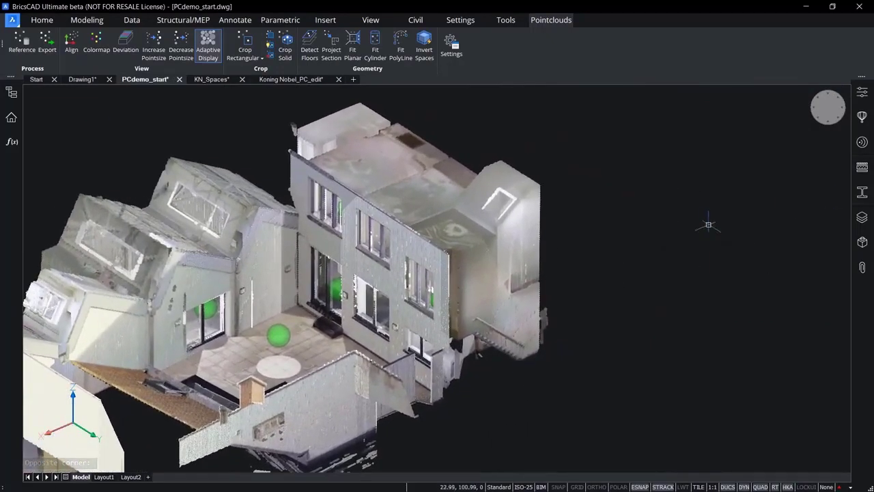
right_click(695, 226)
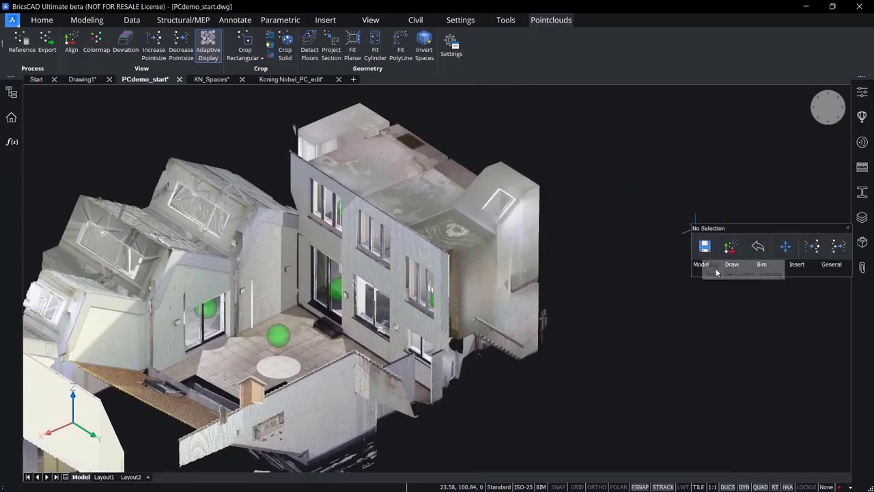
mouse_move(710, 266)
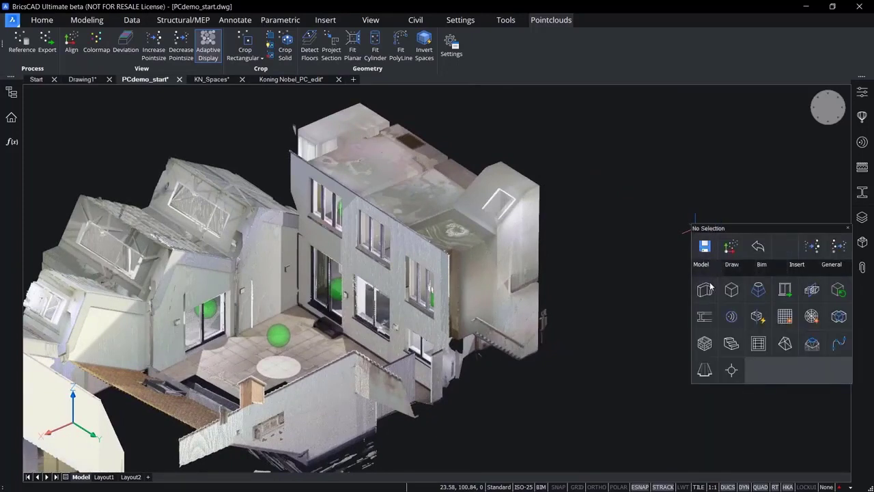
left_click(727, 298)
left_click(412, 415)
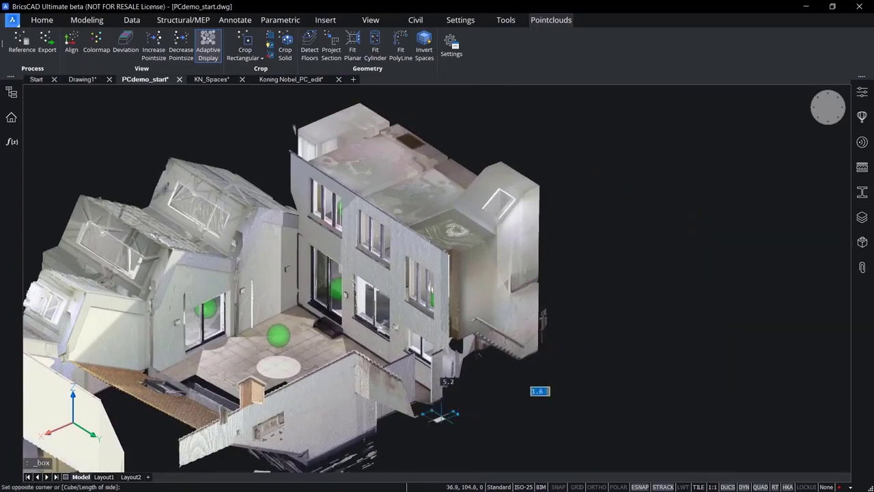
left_click(555, 276)
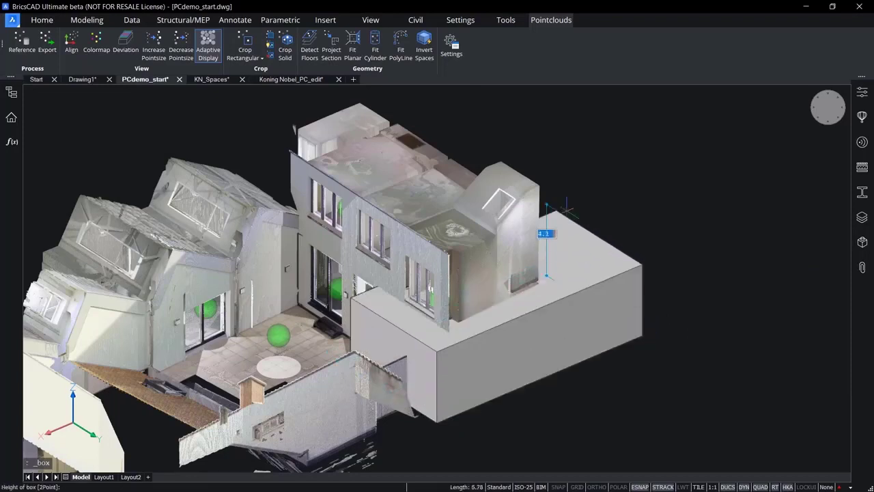
left_click(571, 154)
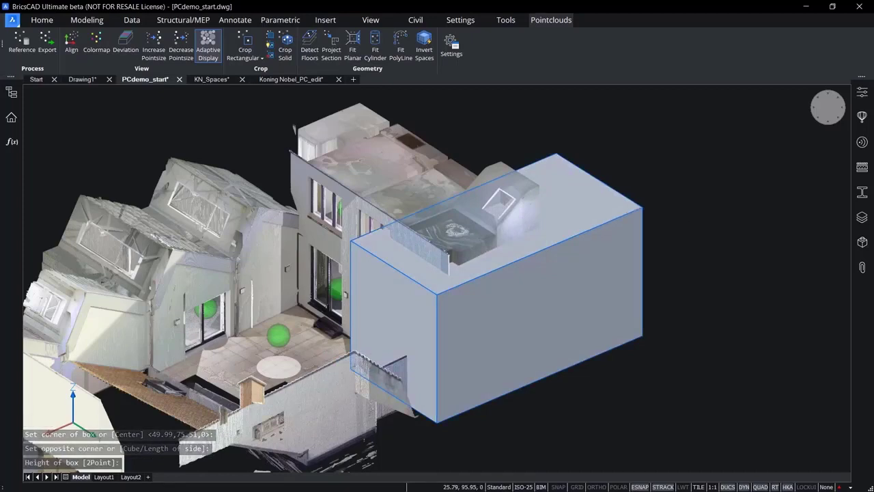
Step: Crop the point cloud by the solid box, keeping the points inside
left_click(287, 51)
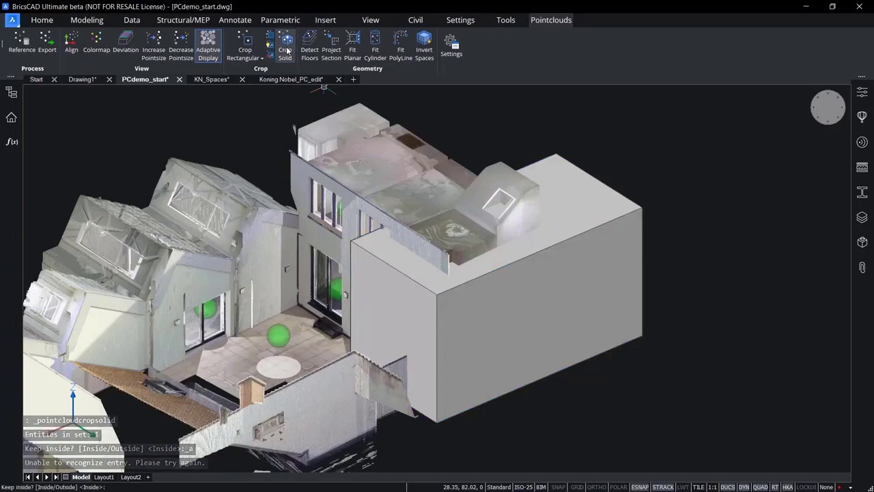
key("Return")
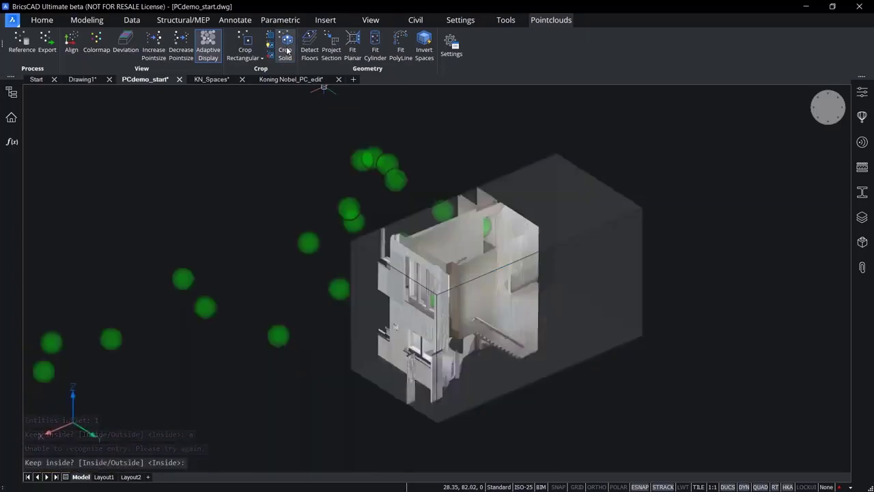
Step: Extend the cropping solid above the roof and push its side face outward so it encloses the whole main building
middle_click_drag(455, 170, 299, 254, "shift")
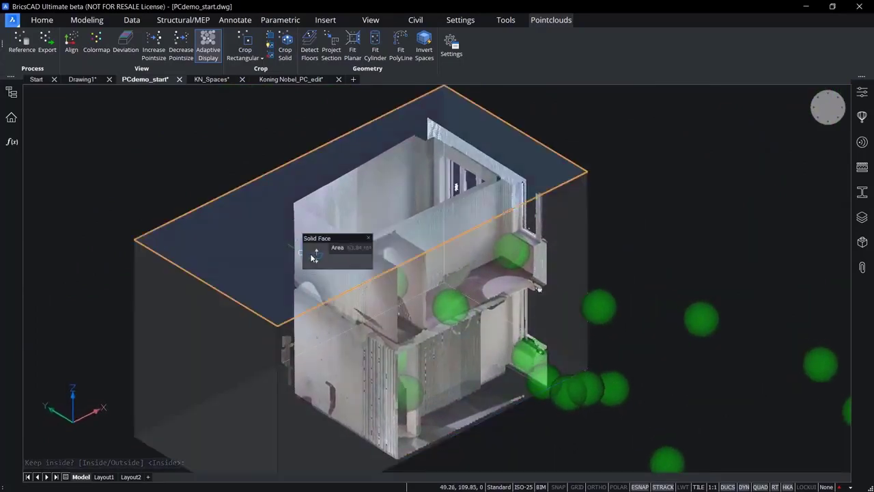
left_click(312, 258)
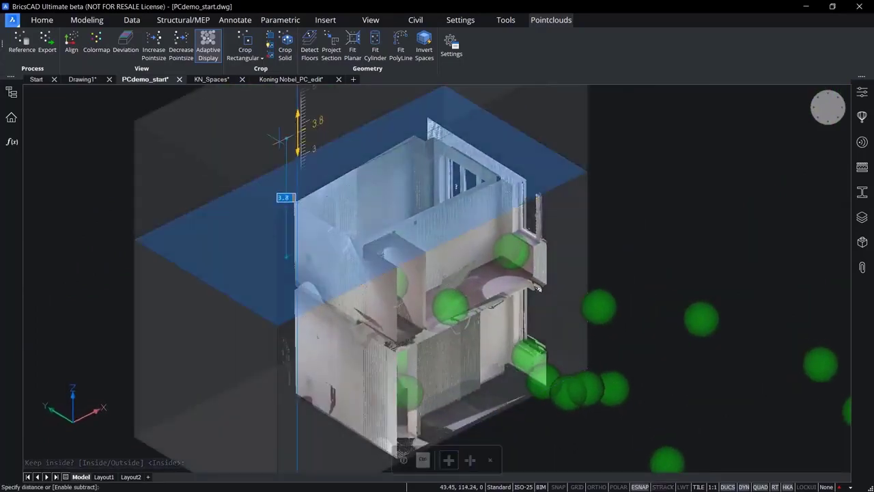
left_click(246, 218)
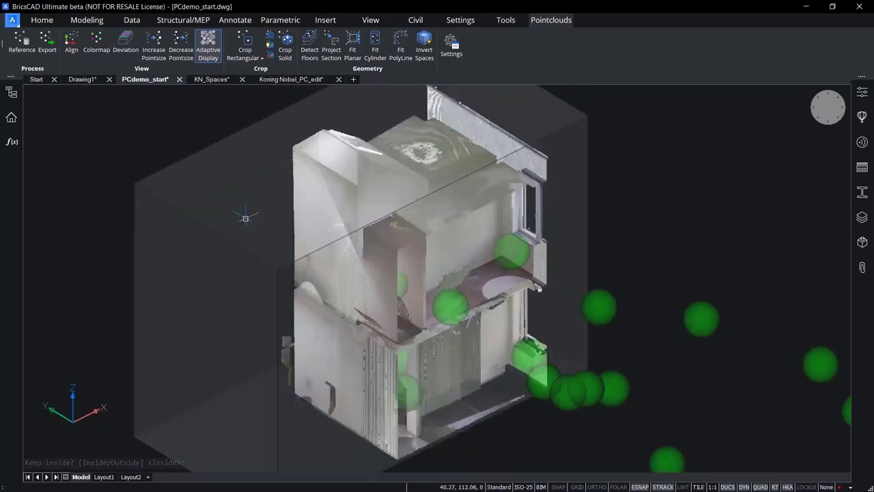
middle_click_drag(327, 263, 317, 206)
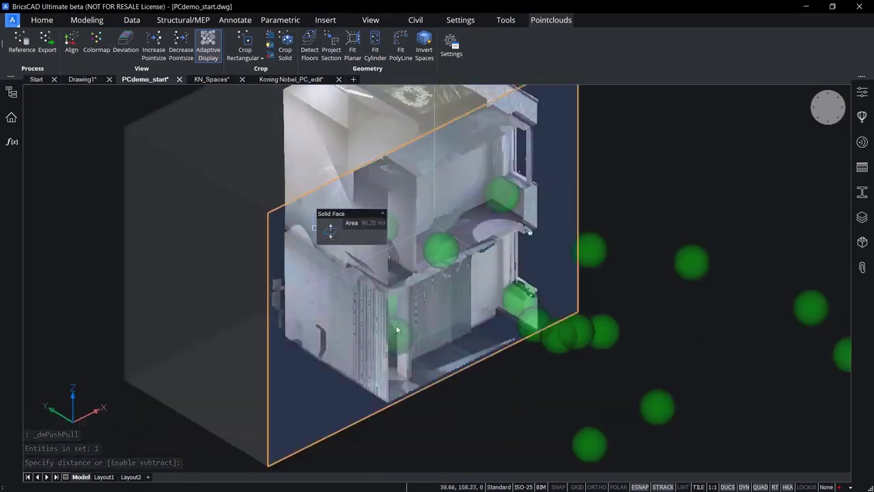
left_click(501, 420)
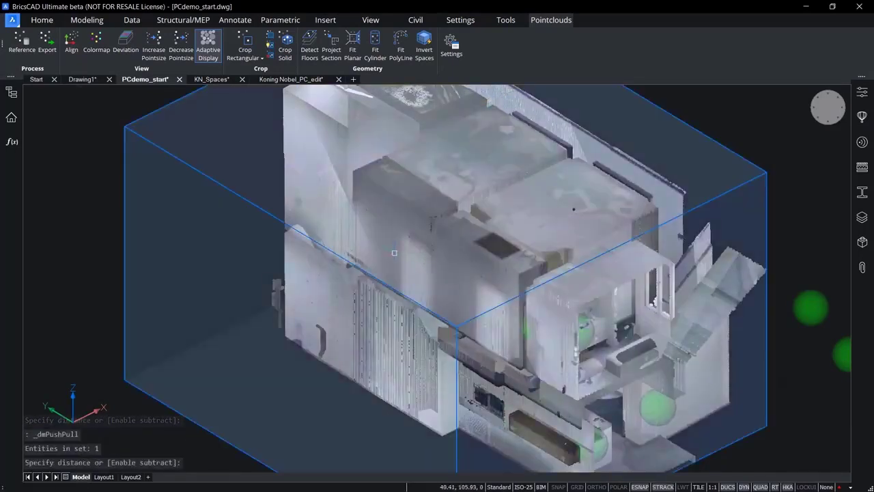
middle_click_drag(394, 252, 386, 289)
scroll(361, 276, "down", 3)
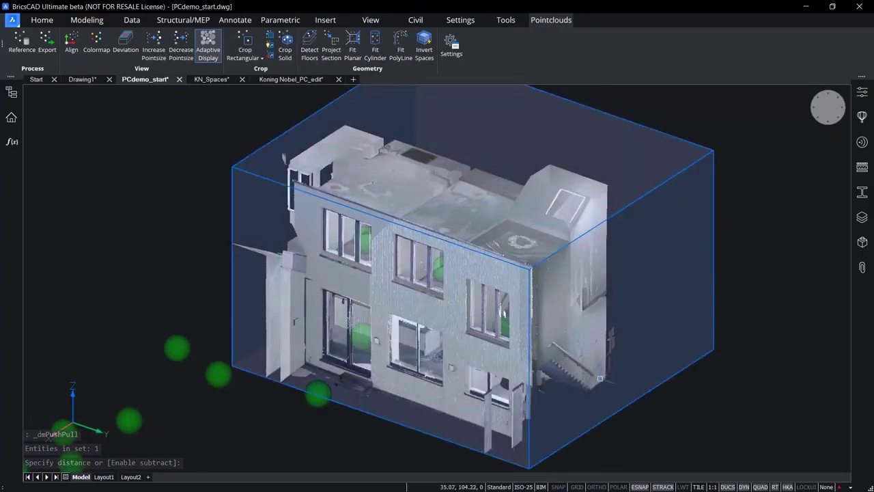
Step: Set the Inside cropping property of the solid around the main building to Outside
left_click(863, 95)
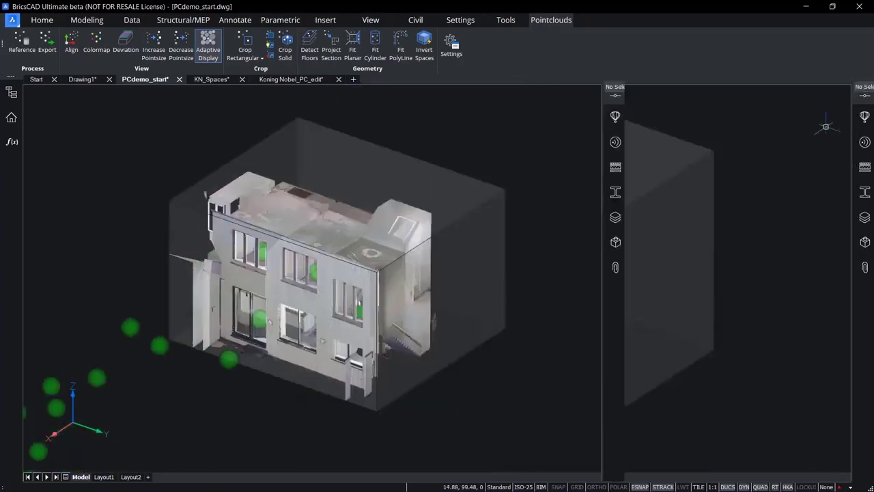
left_click(379, 171)
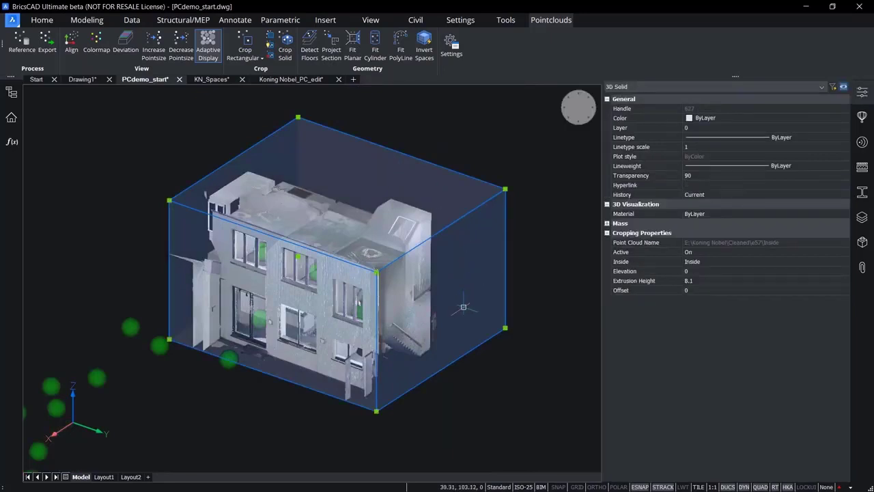
scroll(472, 326, "up", 4)
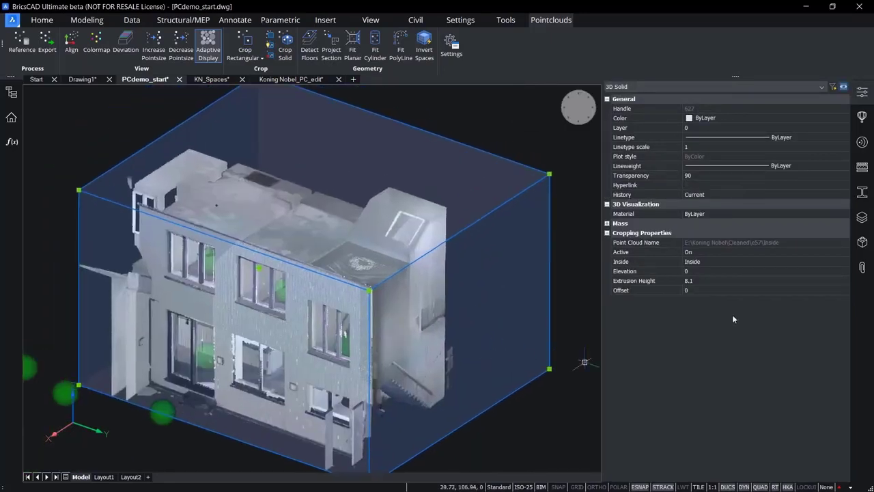
left_click(705, 266)
left_click(700, 281)
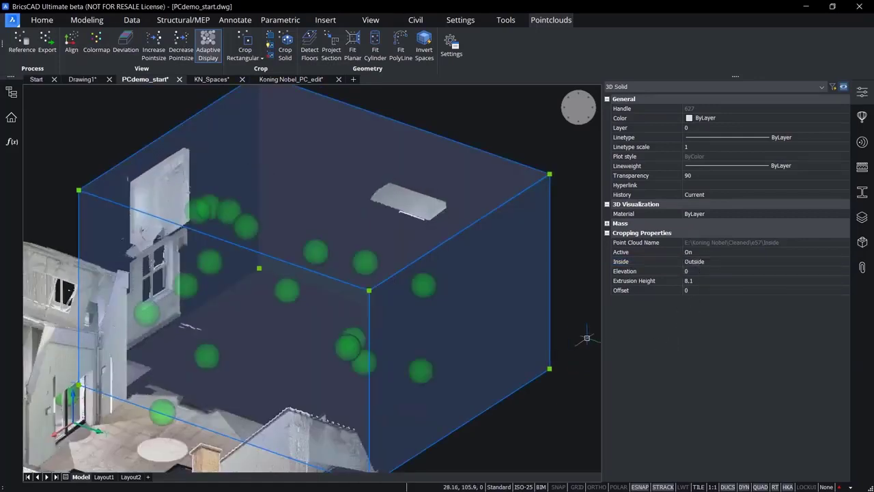
Step: Shrink the cropping solid by pushing its outer side face inward and its top face down to below the upper storey
key("Escape")
key("ctrl")
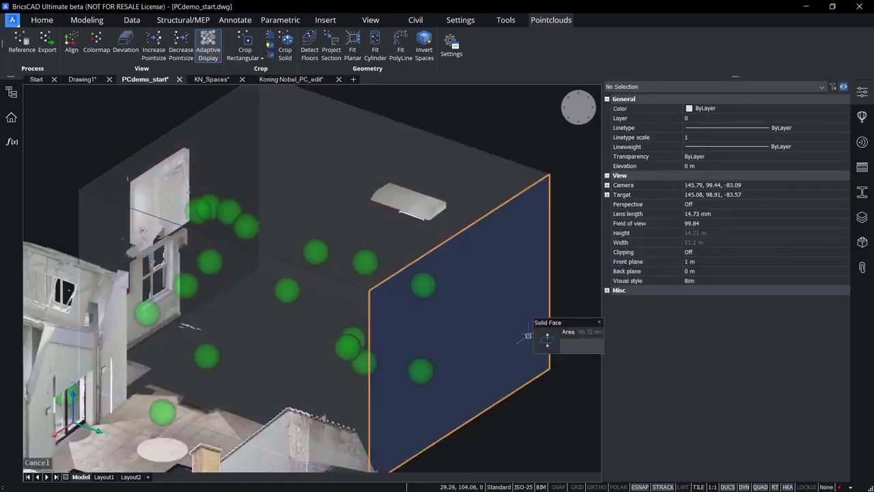
left_click(517, 341)
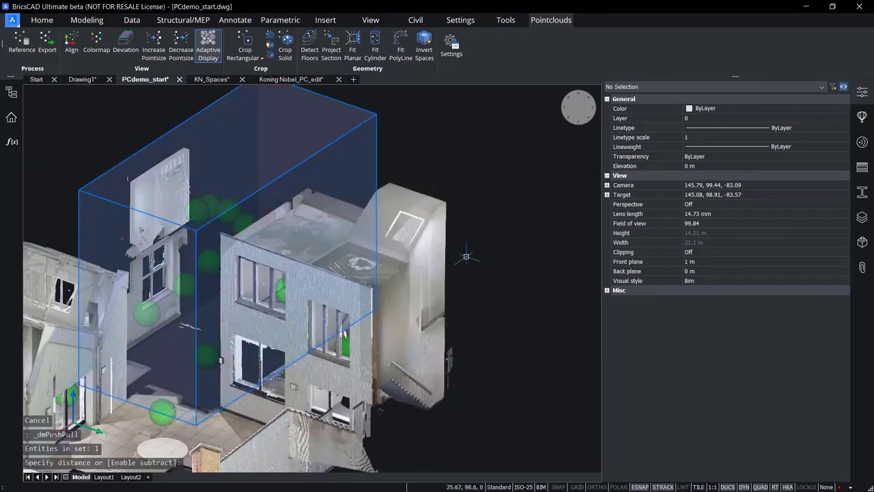
left_click(865, 94)
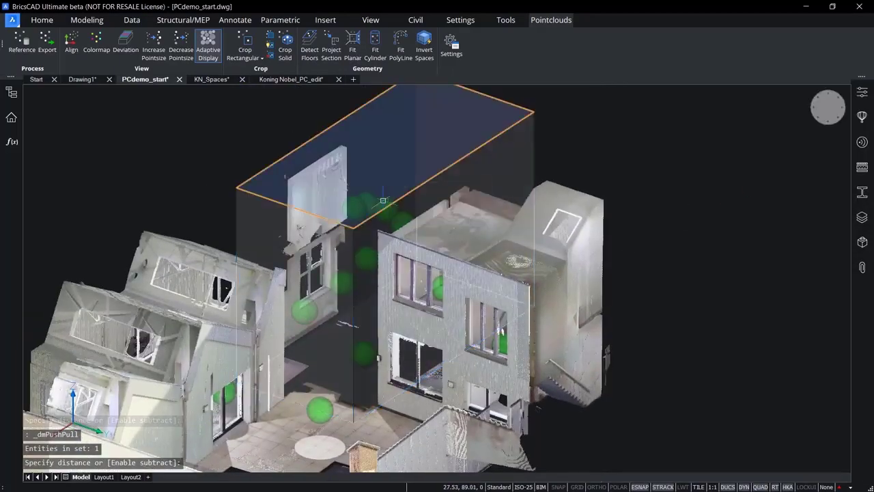
left_click(398, 206)
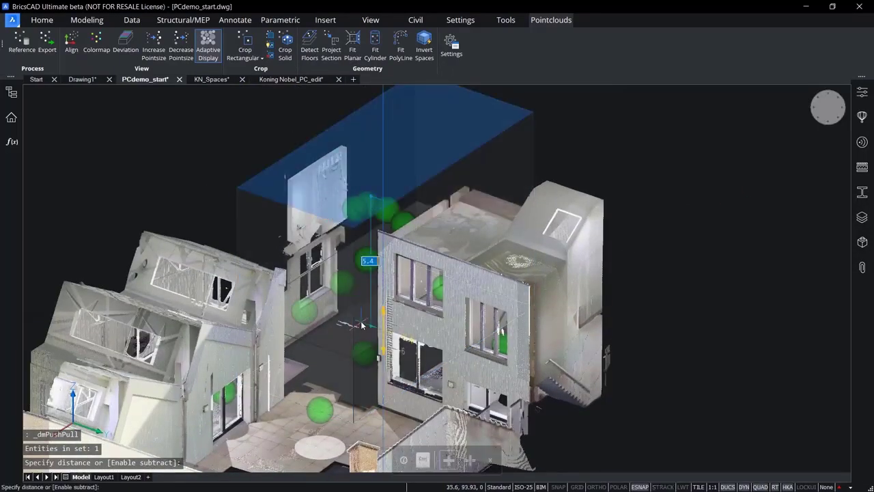
key("Escape")
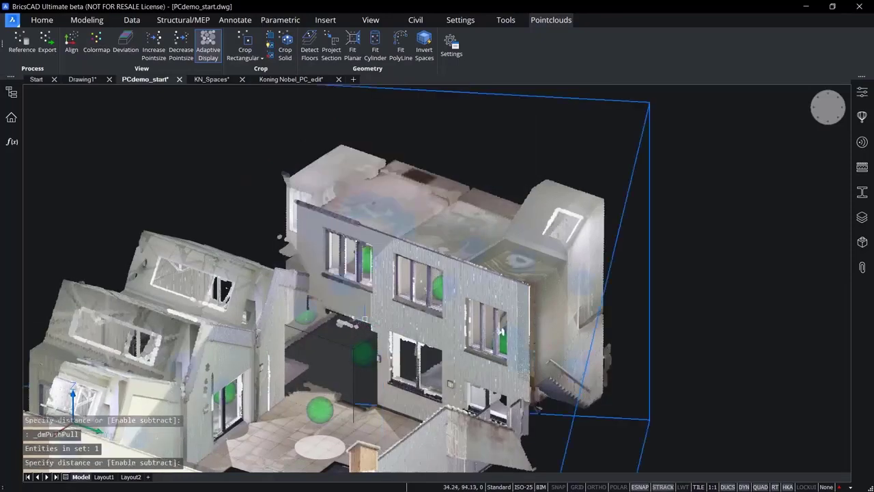
Step: Delete the cropping solid at the back of the main building
middle_click_drag(747, 358, 618, 356, "shift")
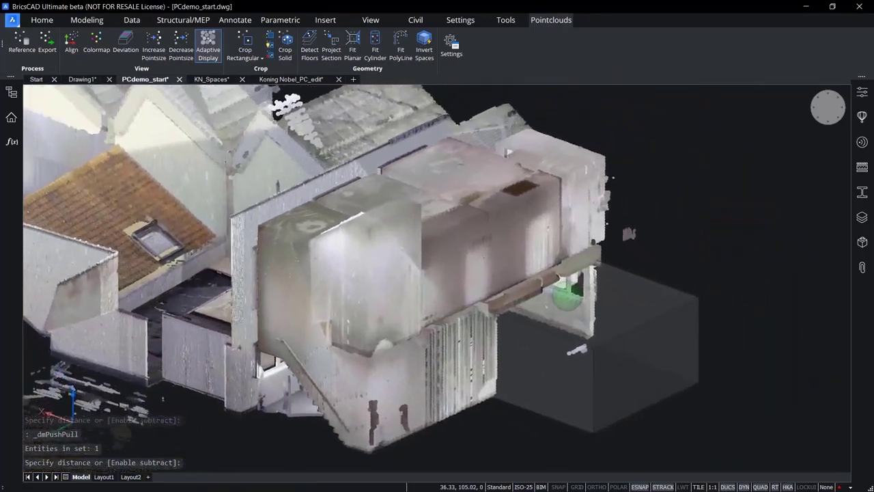
left_click(692, 356)
key("Delete")
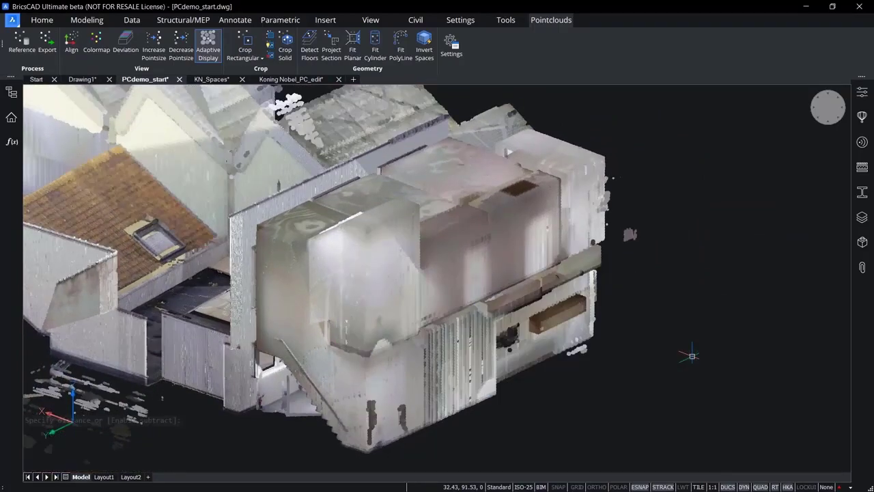
Step: Draw a box solid about 2.5 m high over the sliding glass door of the gabled courtyard facade
middle_click_drag(423, 307, 623, 346, "shift")
scroll(437, 278, "up", 3)
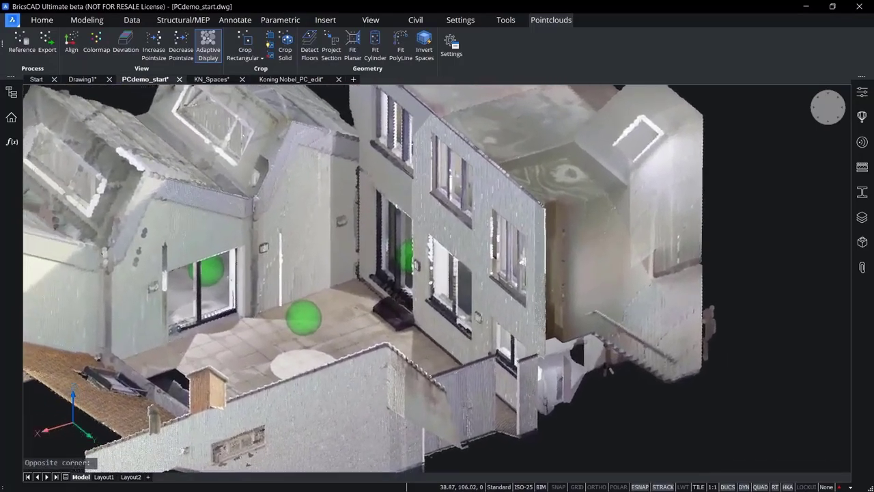
scroll(437, 279, "up", 2)
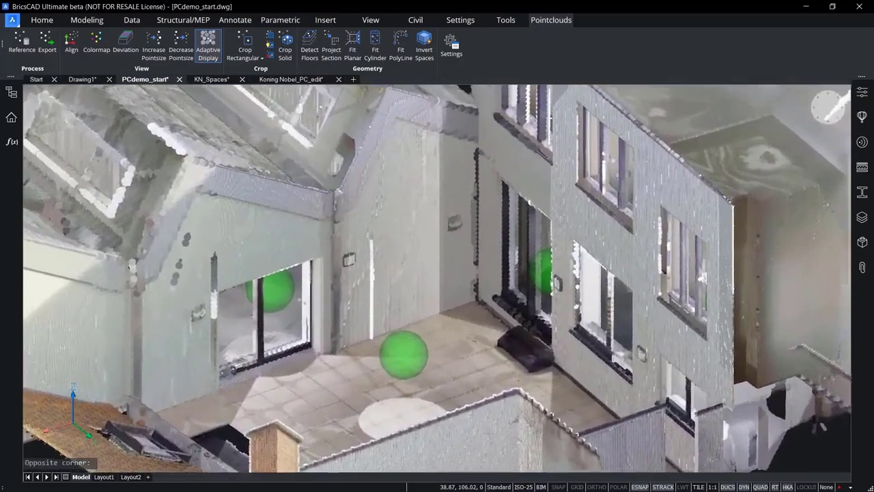
middle_click_drag(296, 391, 361, 336)
scroll(343, 335, "up", 2)
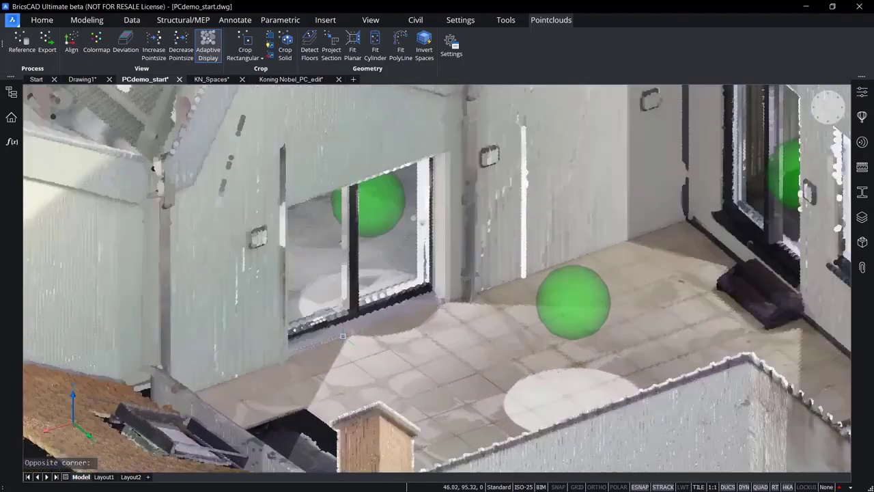
mouse_move(361, 345)
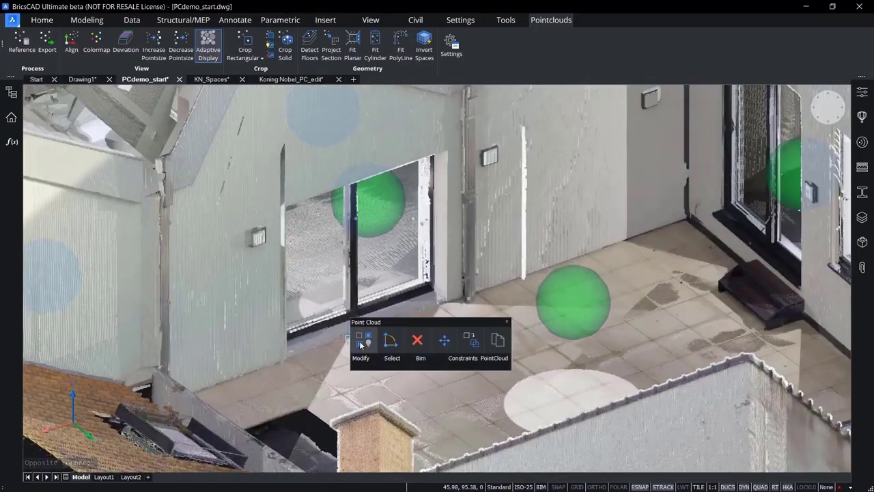
key("Escape")
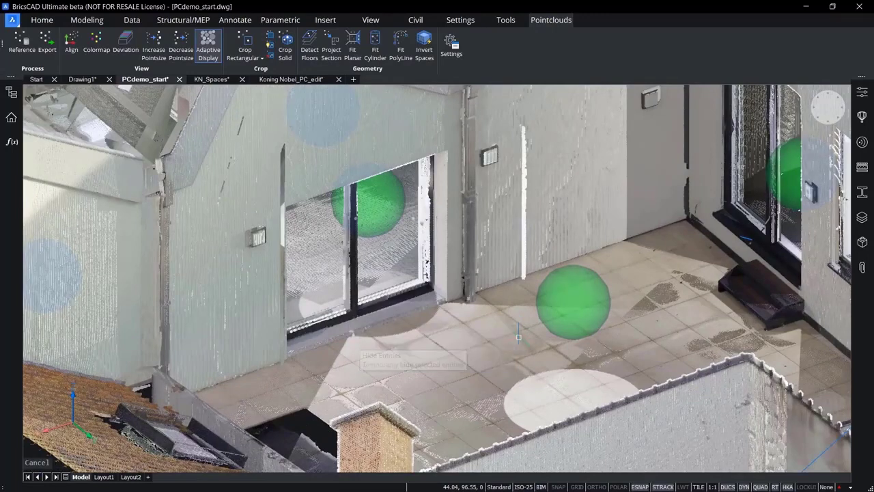
scroll(519, 337, "down", 2)
scroll(519, 336, "down", 2)
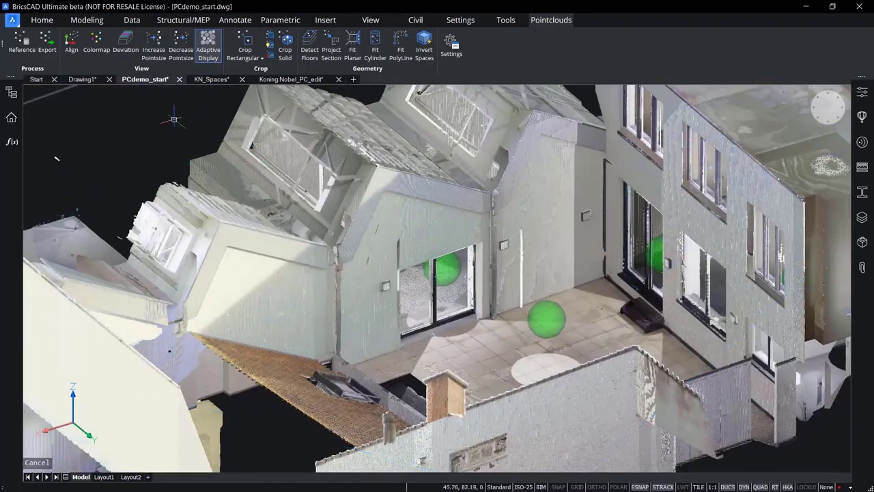
left_click(184, 138)
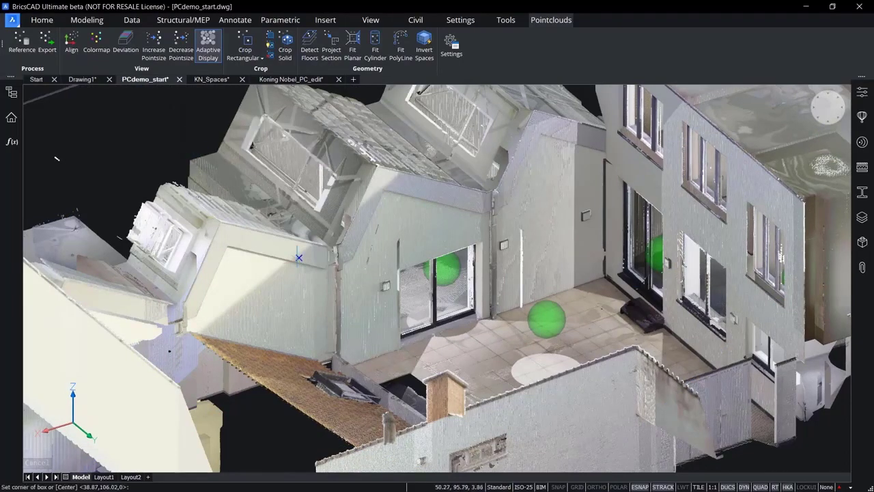
scroll(407, 350, "up", 6)
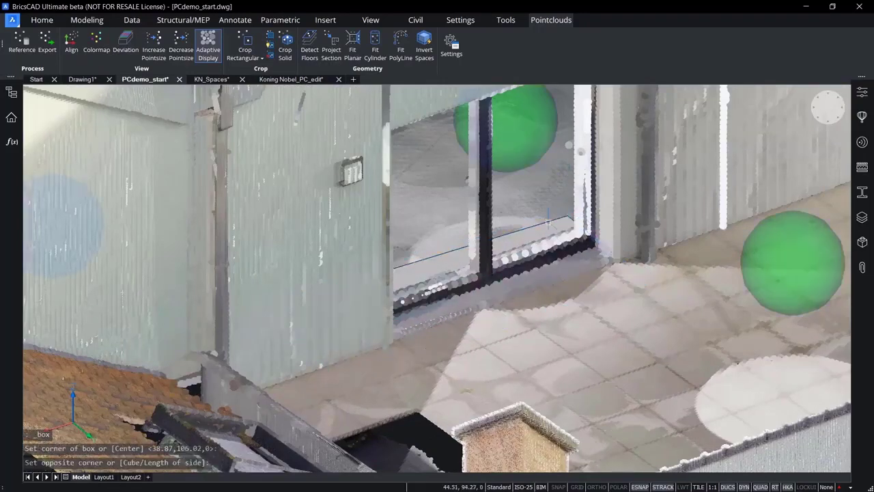
left_click(528, 155)
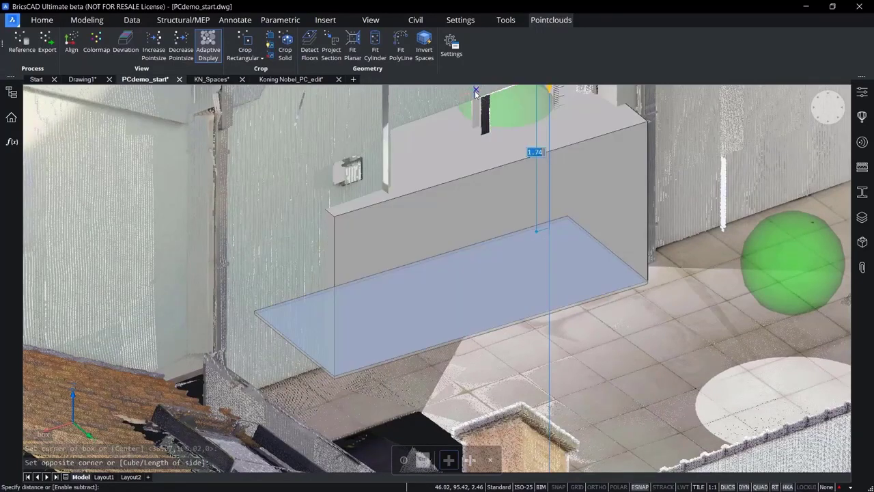
left_click(476, 92)
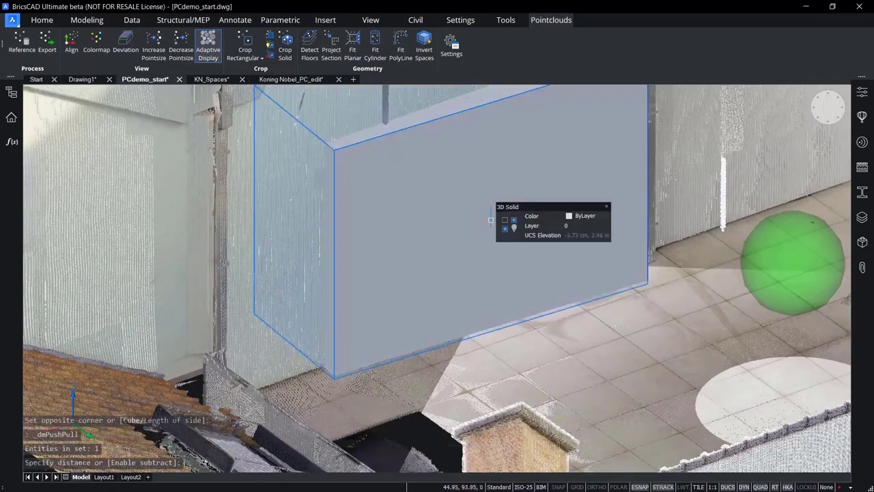
Step: Crop the point cloud by the box at the sliding door, keeping the points outside
middle_click_drag(490, 220, 391, 298)
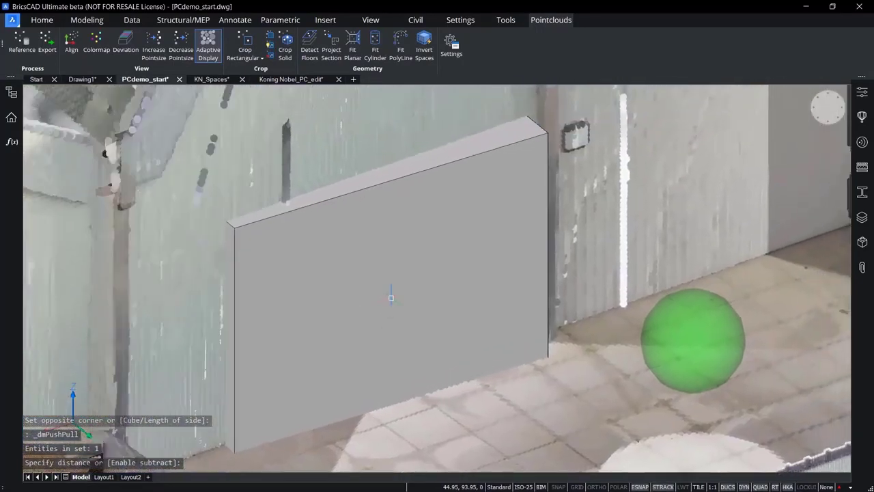
left_click(289, 55)
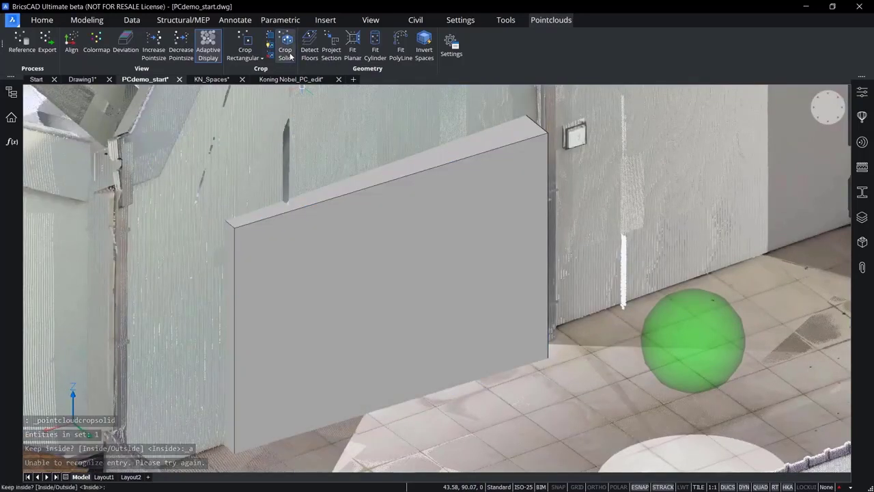
type("o")
key("Return")
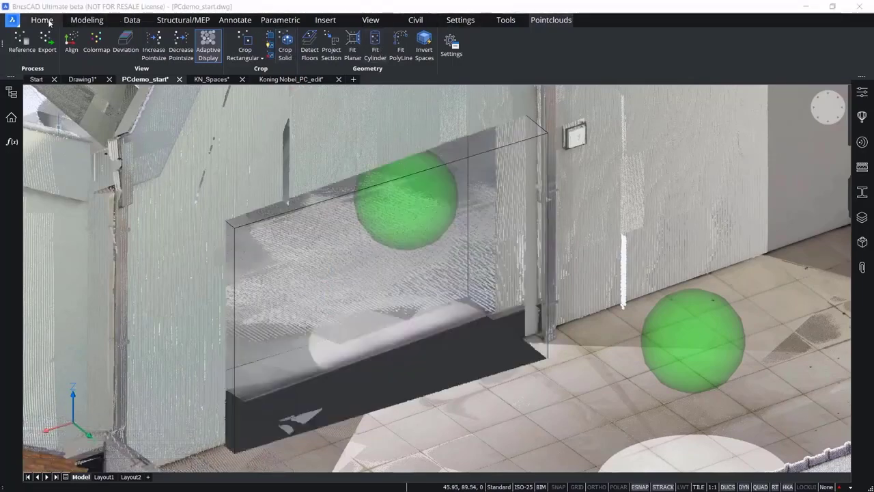
Step: Enable face selection and push the bottom face of the sliding door's cropping solid up about 0.18 m
left_click(42, 20)
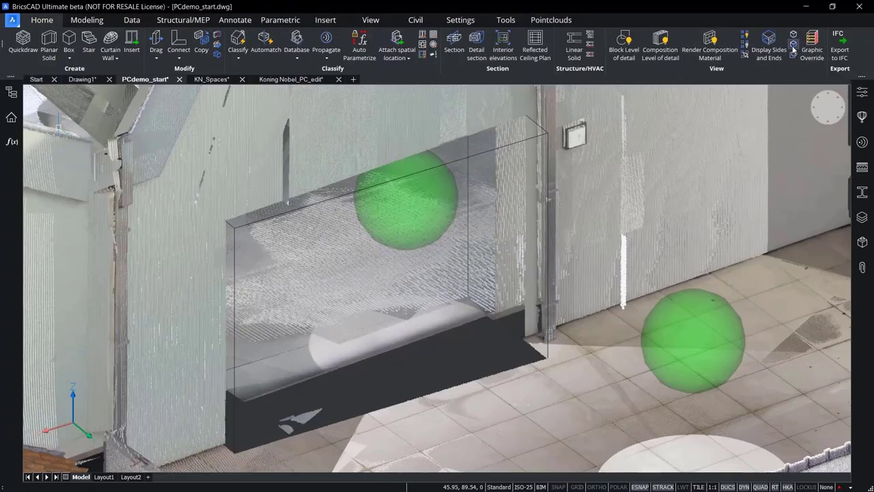
key("ctrl")
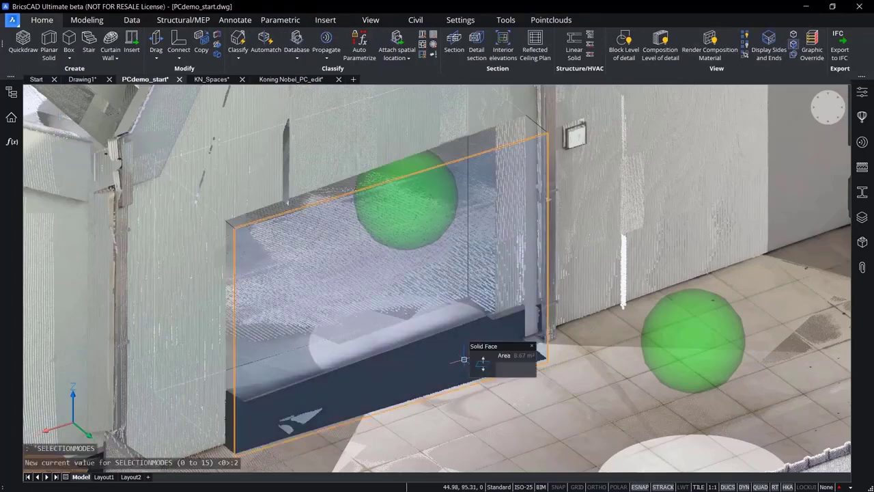
key("Tab")
left_click(478, 359)
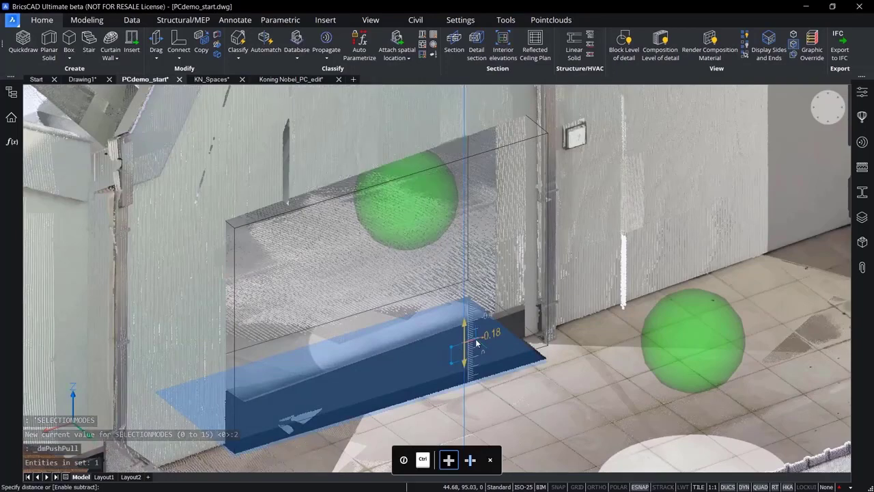
key("Escape")
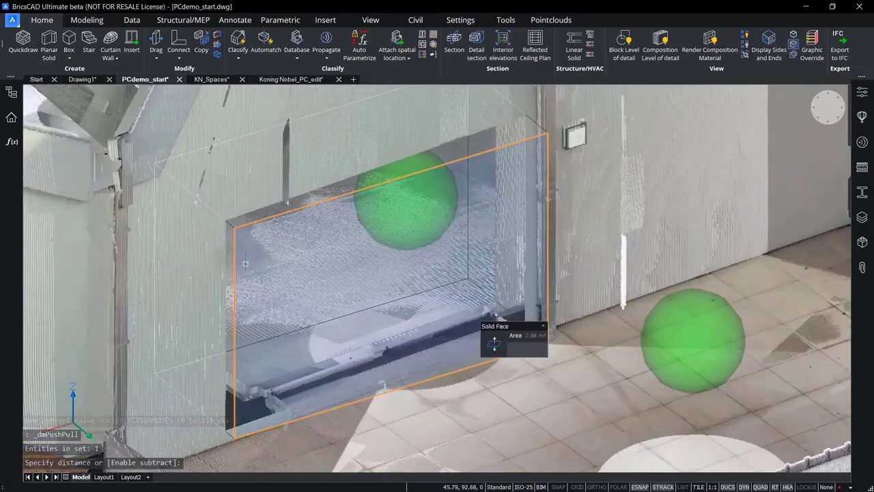
key("ctrl+z")
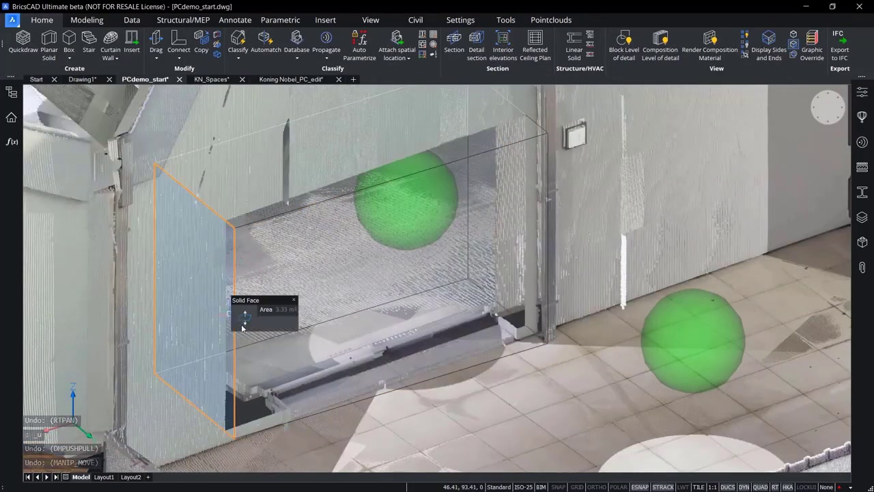
Step: Push the side face of the sliding door's cropping solid inward to the door edge and push its top face up
left_click(244, 320)
left_click(320, 334)
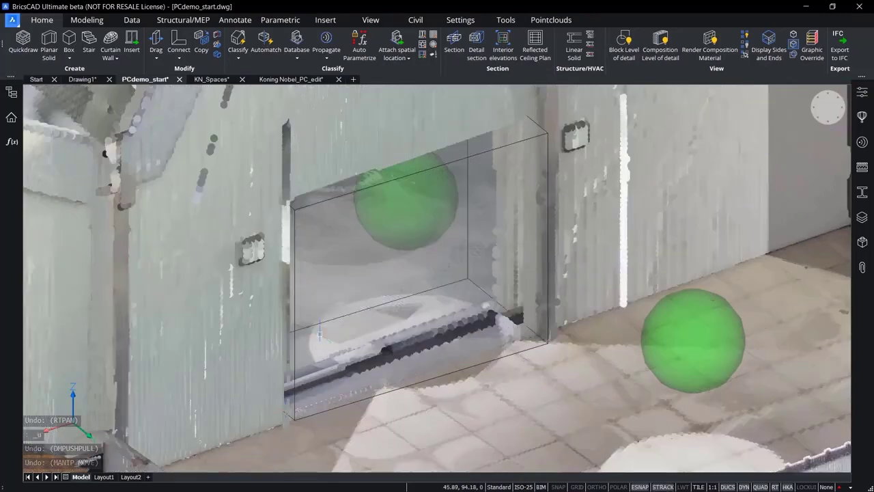
left_click(402, 164)
middle_click_drag(383, 205, 339, 304)
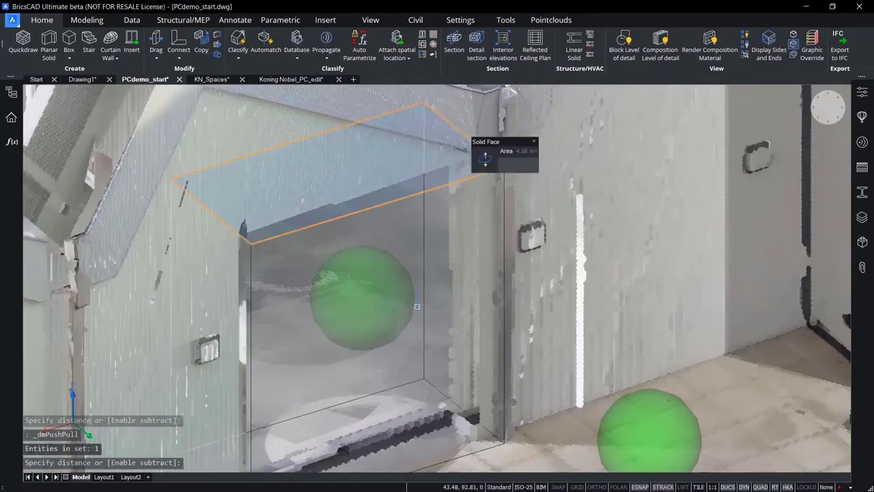
scroll(413, 309, "down", 2)
middle_click_drag(411, 310, 417, 274)
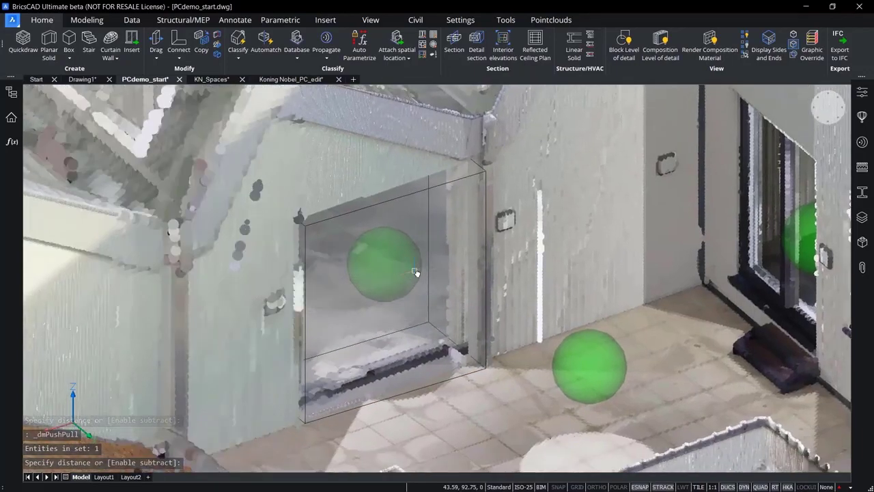
Step: Hide the sliding door's cropping solid and turn off the prioritized selection of solid faces
left_click(416, 272)
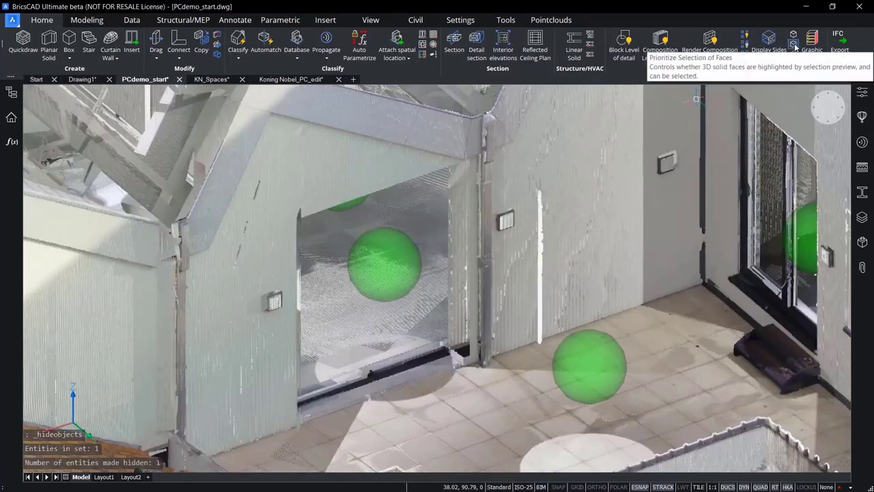
left_click(564, 20)
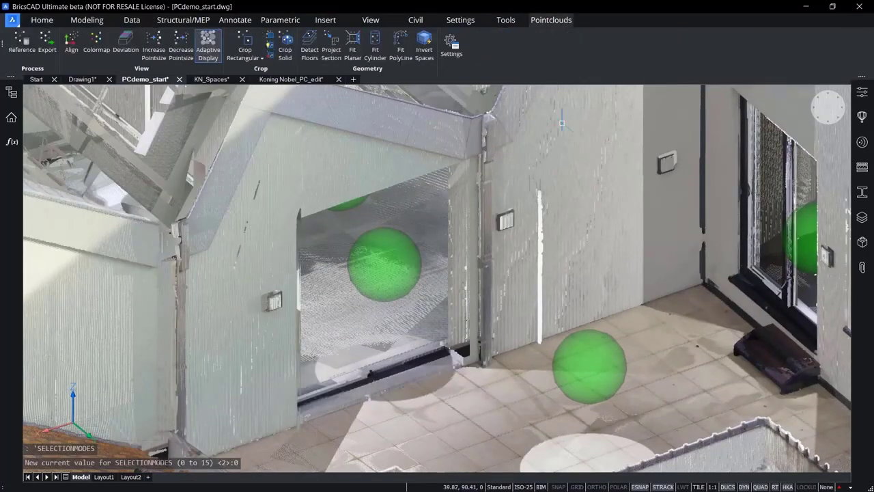
middle_click_drag(478, 273, 572, 345, "shift")
key("ctrl+z")
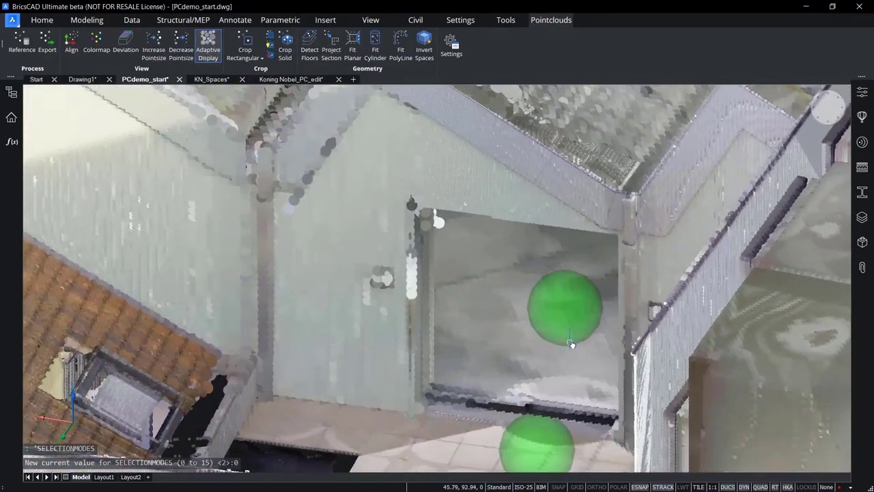
key("ctrl+z")
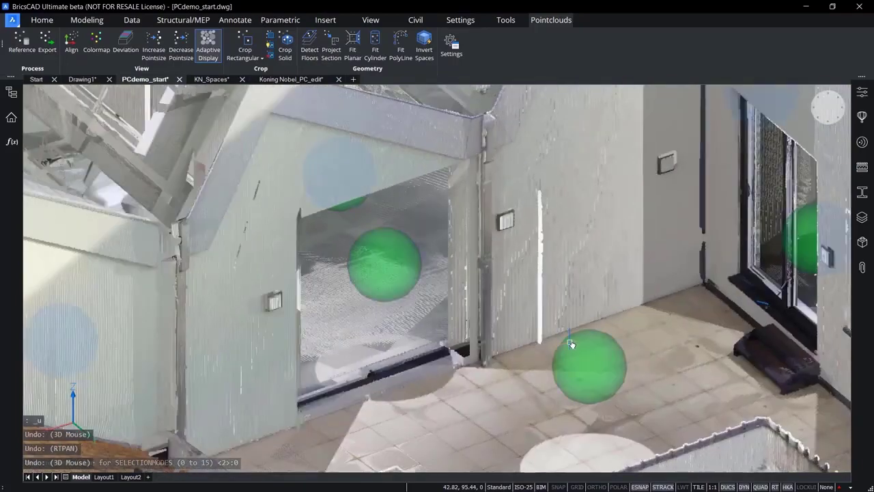
Step: Unhide the sliding door's cropping solid and delete it
scroll(572, 345, "down", 2)
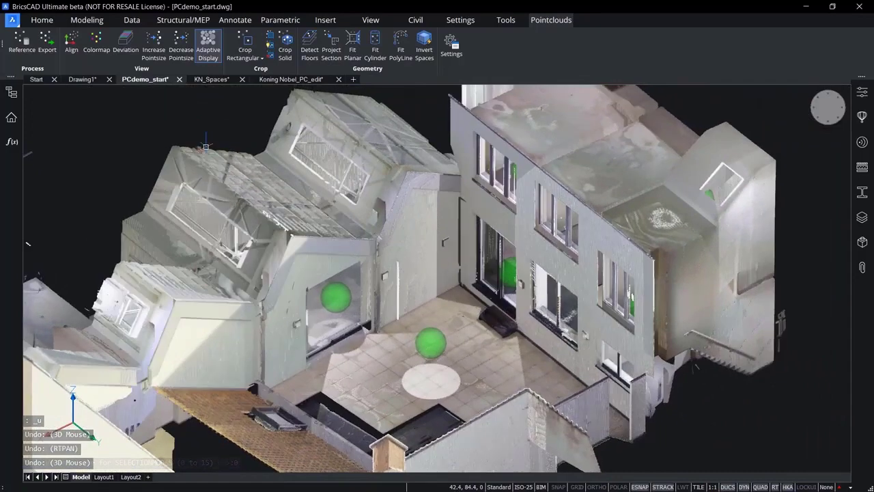
right_click(215, 112)
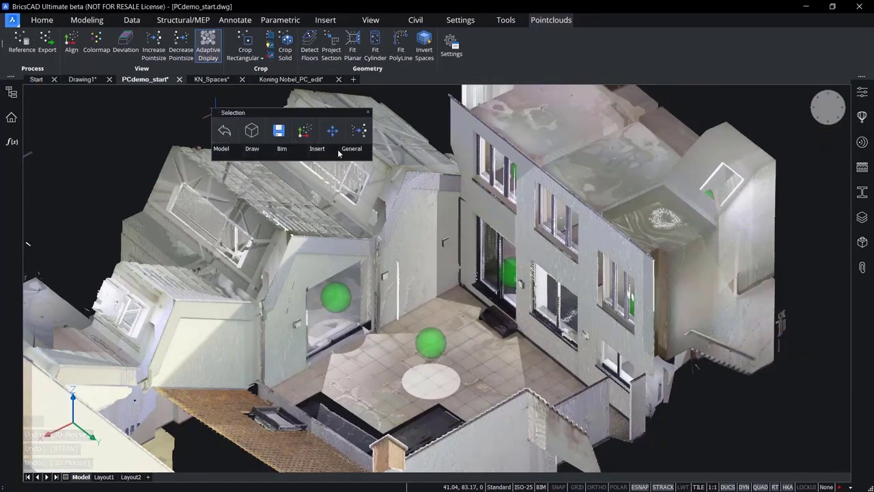
mouse_move(351, 155)
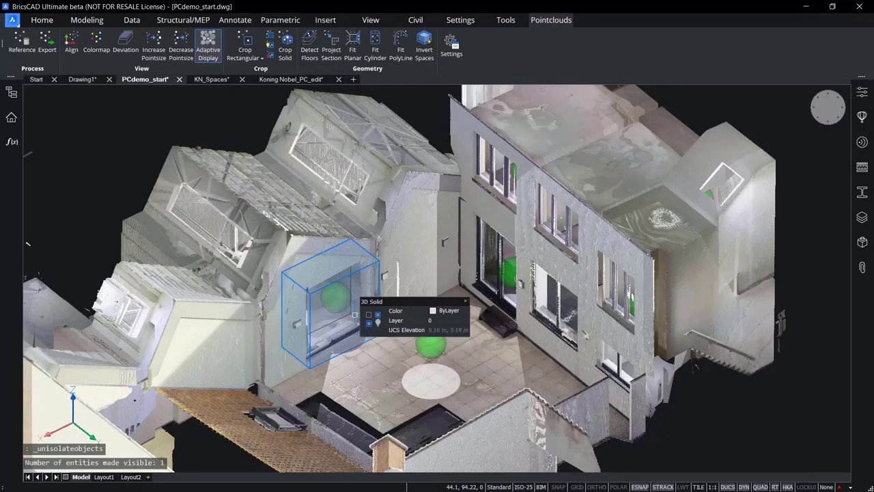
left_click(354, 314)
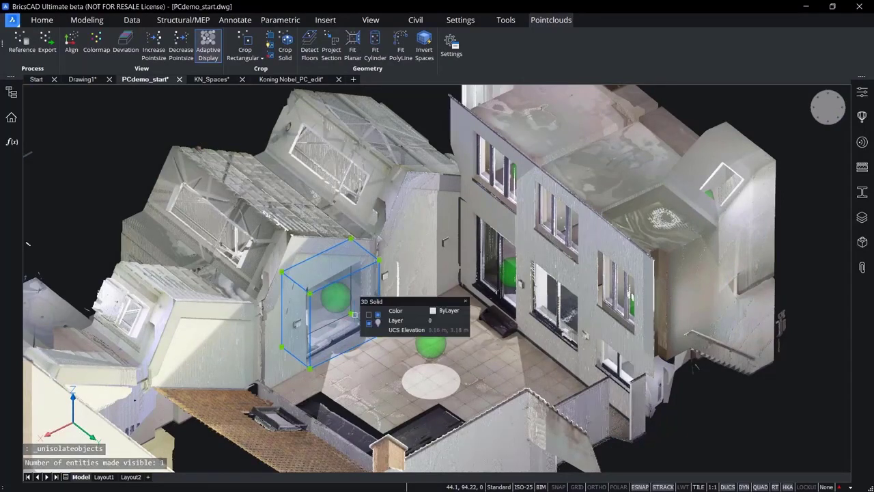
key("Delete")
scroll(430, 338, "down", 5)
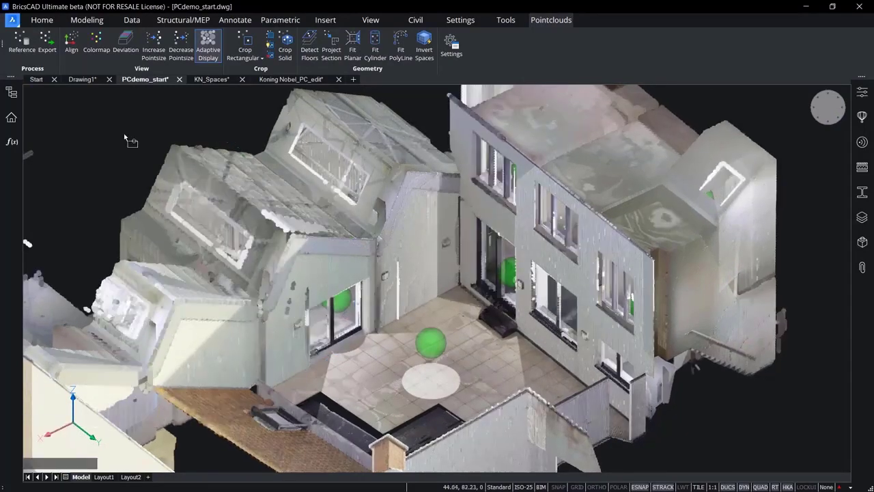
Step: Place a horizontal section over the building with clipping on and lower it to cut through the ground floor
middle_click_drag(431, 338, 441, 338, "shift")
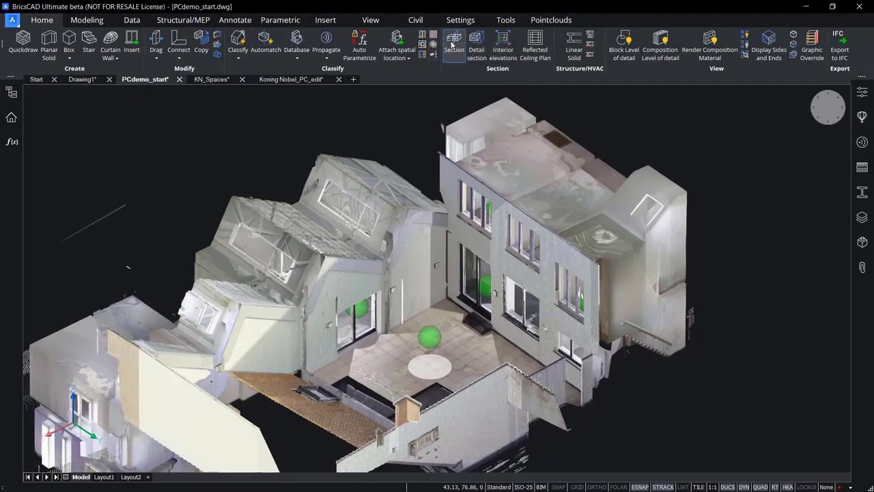
left_click(717, 417)
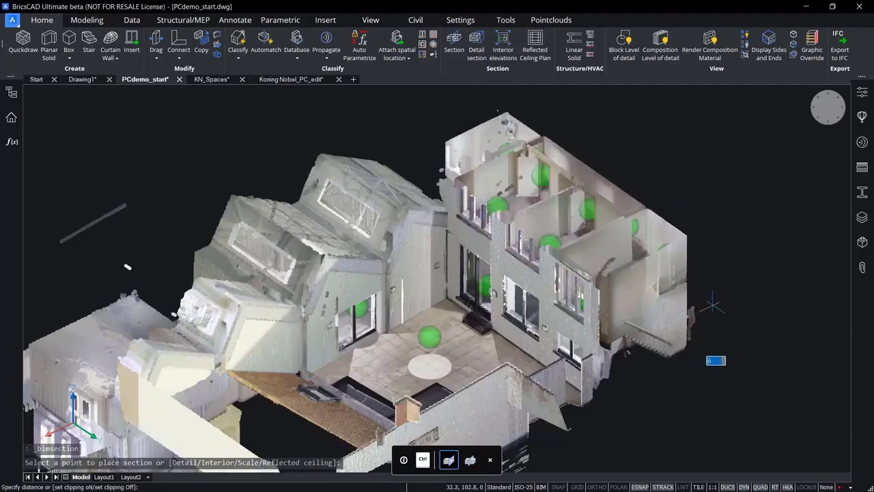
left_click(704, 364)
middle_click_drag(704, 362, 702, 402, "shift")
scroll(427, 275, "up", 5)
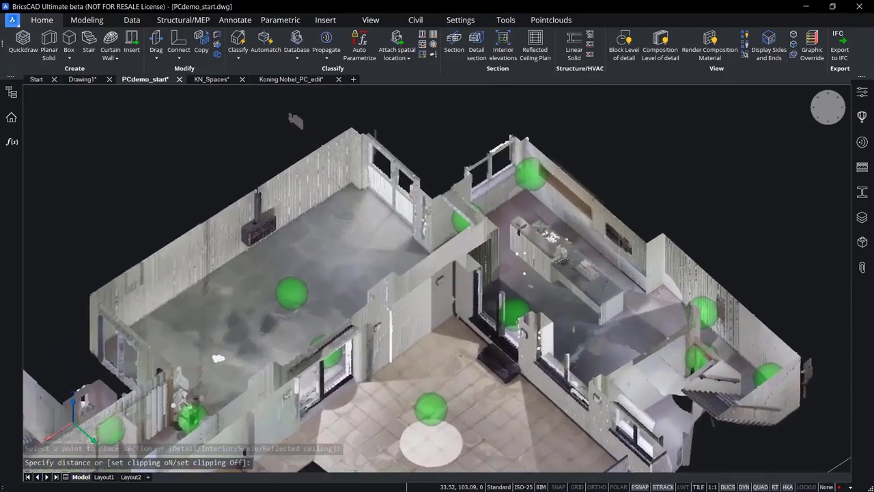
scroll(456, 293, "down", 5)
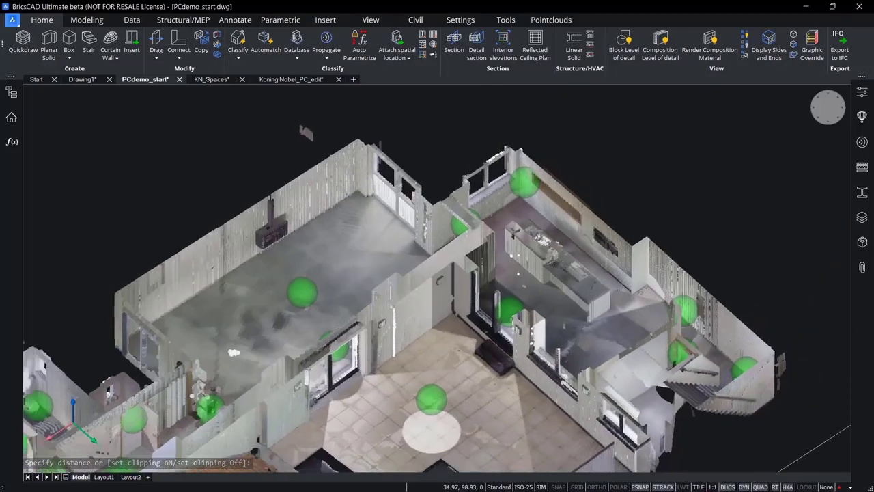
scroll(321, 328, "down", 2)
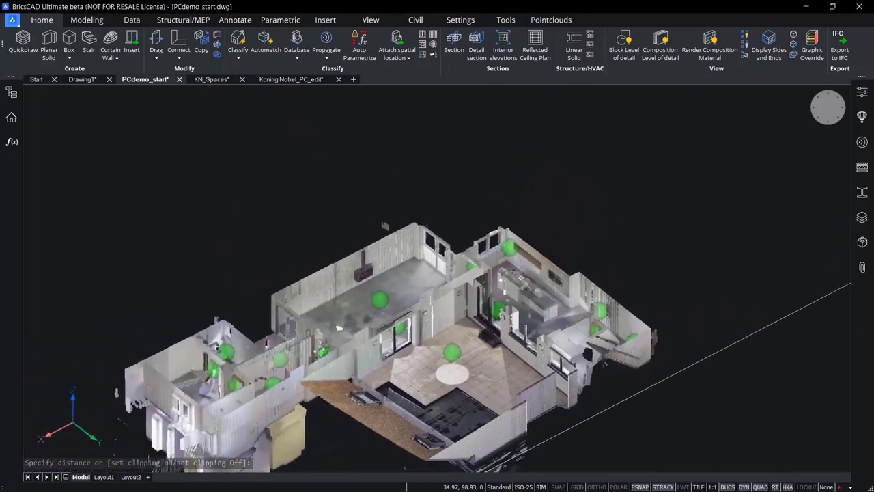
Step: Delete the horizontal section plane cutting the ground floor
left_click(763, 309)
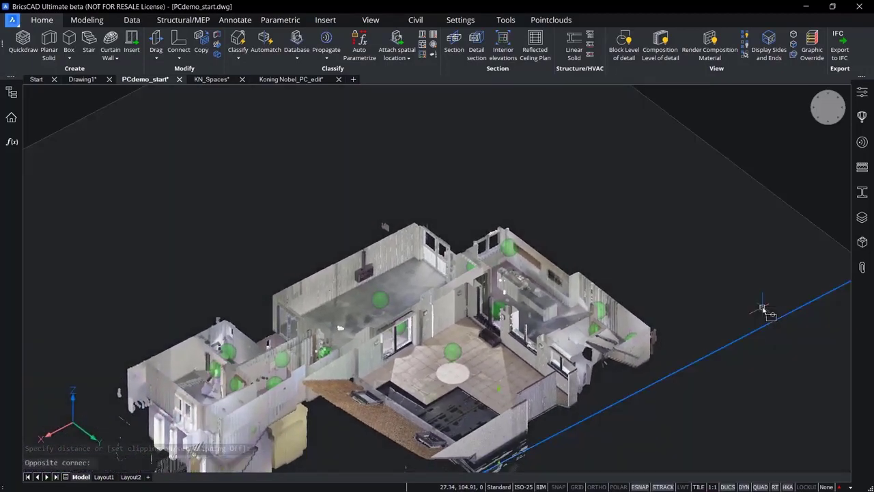
left_click(764, 310)
key("Delete")
Step: Detect the floors of the point cloud using the Full option
scroll(490, 246, "down", 2)
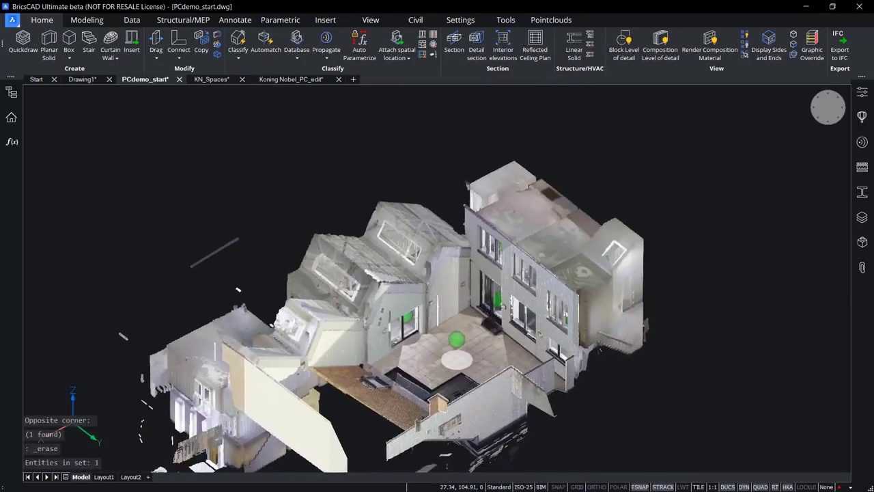
middle_click_drag(478, 260, 493, 226)
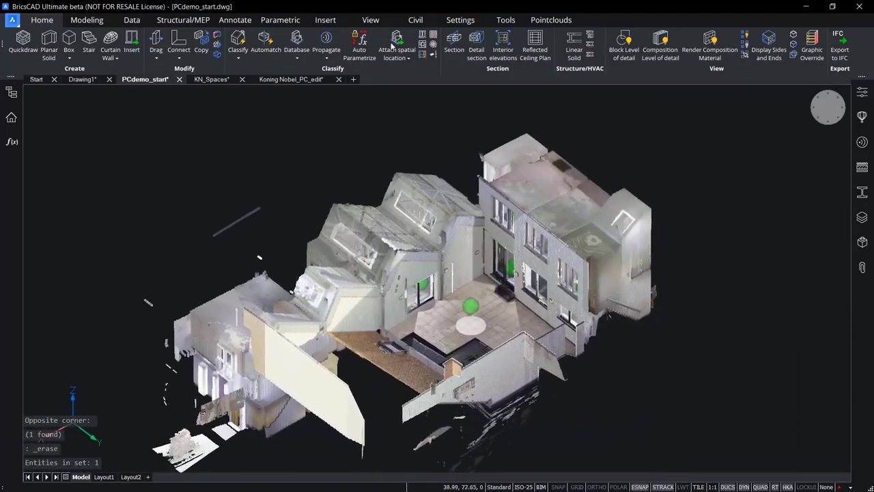
left_click(547, 20)
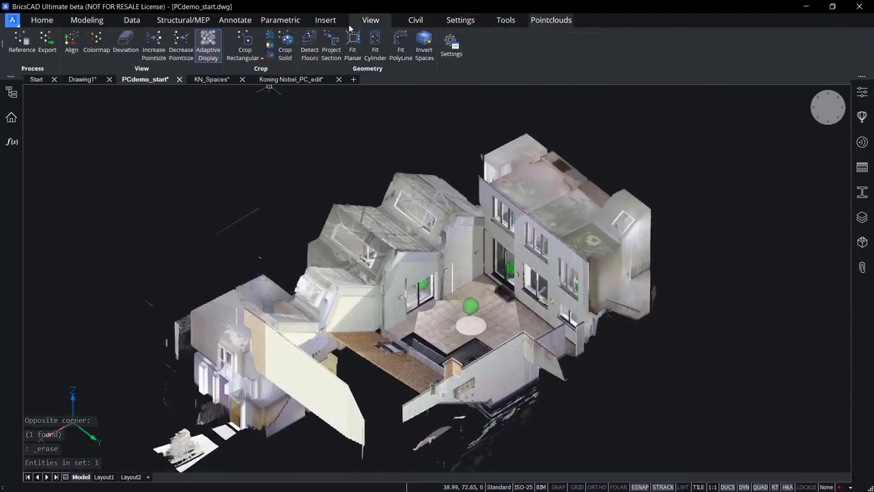
left_click(313, 49)
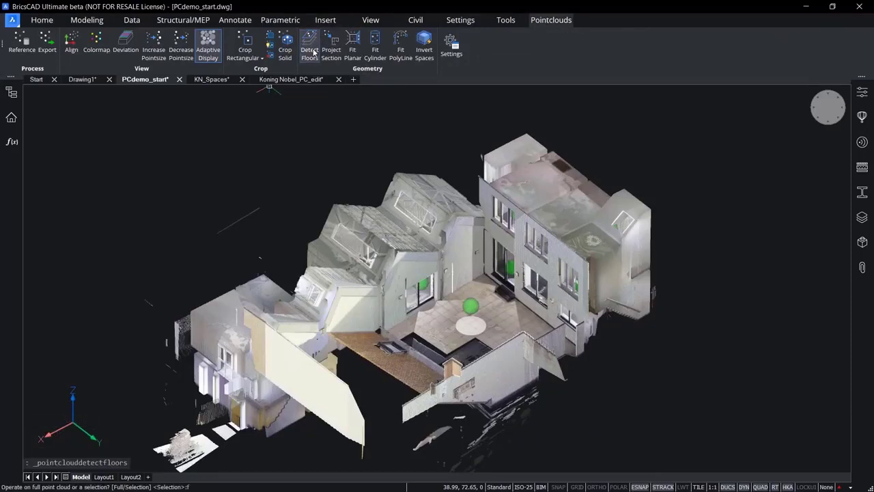
type("f")
key("Return")
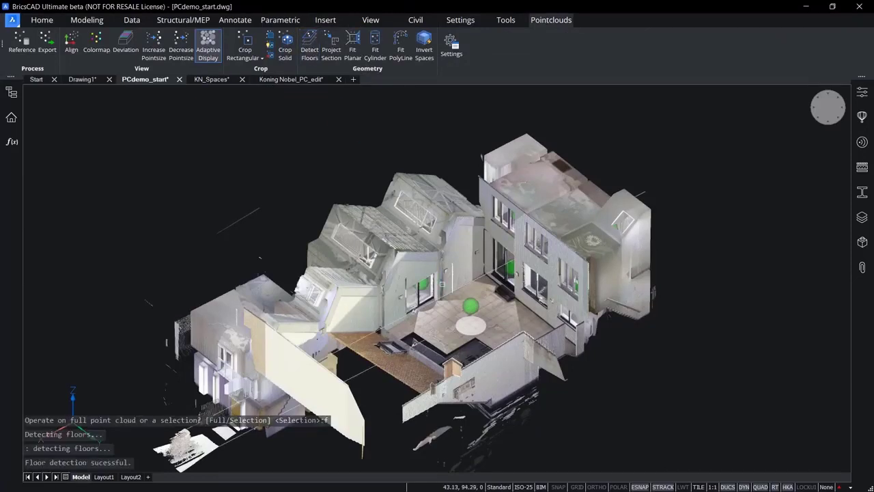
Step: Toggle the clip display of section floor_0 on and off, and turn on the clip display of section floor_1
mouse_move(445, 295)
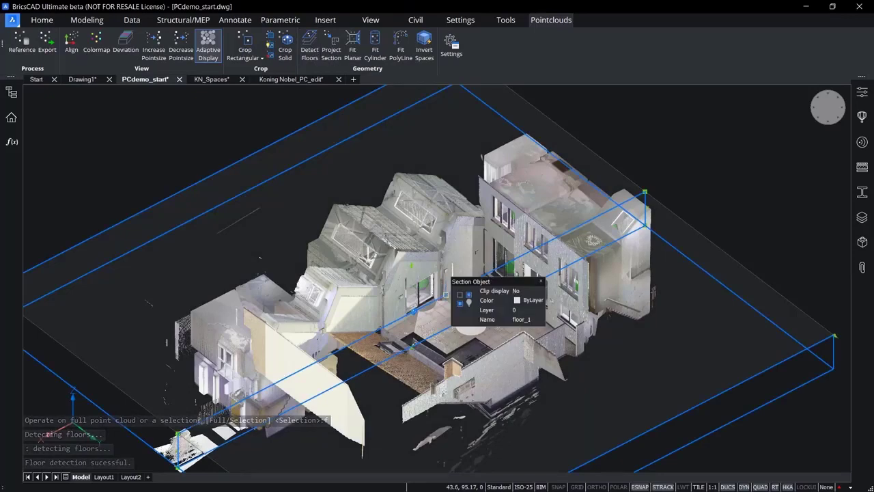
key("Escape")
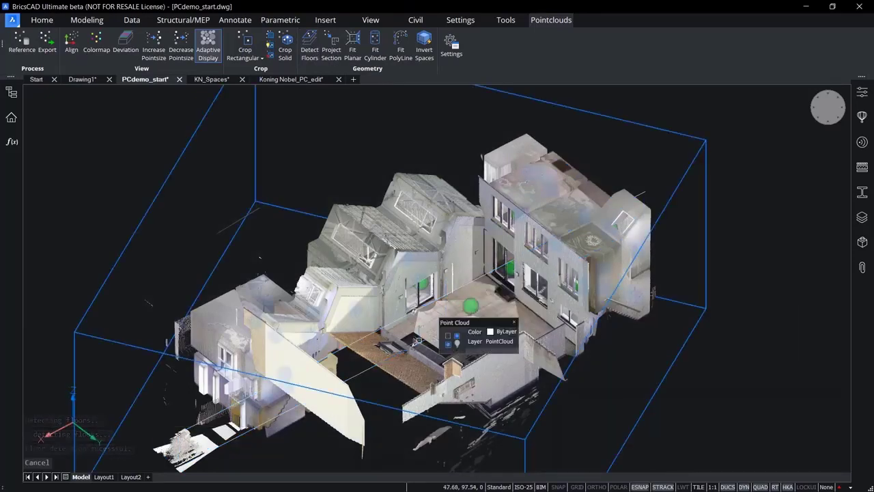
double_click(419, 343)
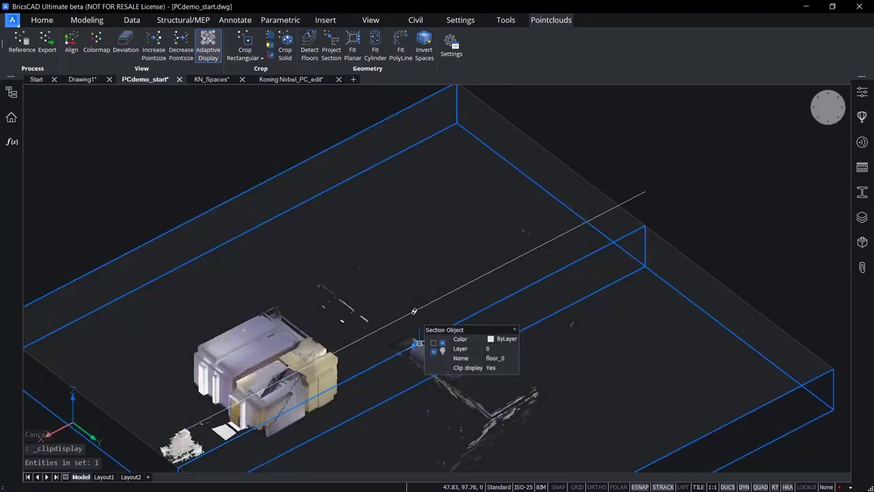
double_click(414, 312)
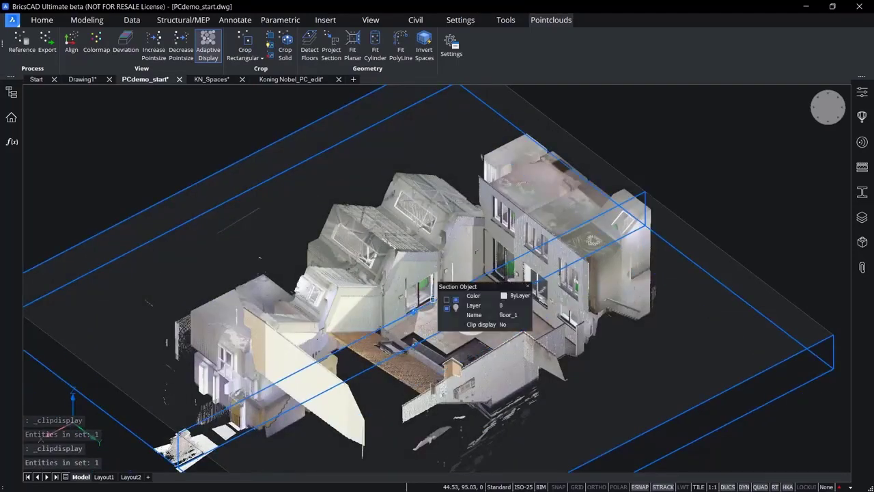
double_click(433, 303)
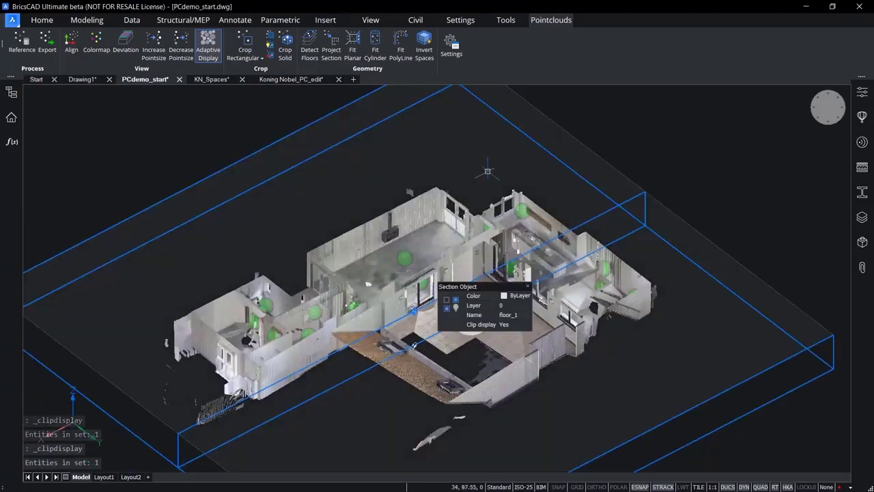
Step: Turn the point cloud's Show Bubbles property off and back on
scroll(437, 278, "up", 3)
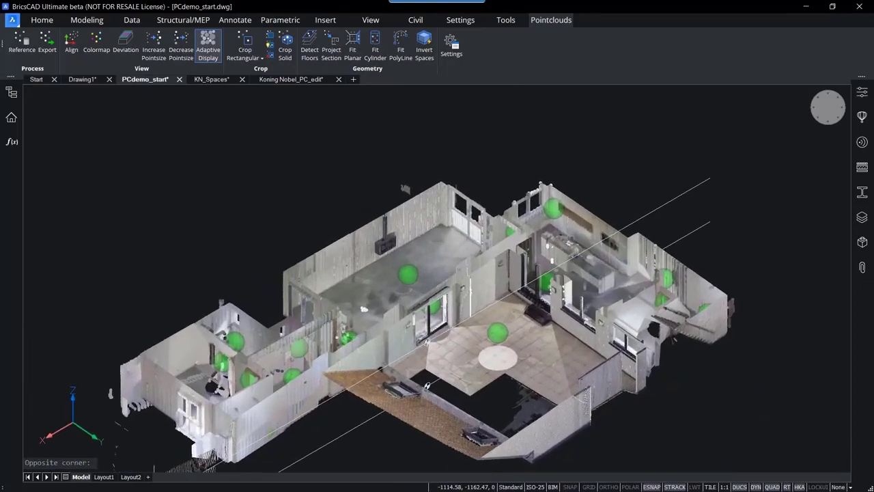
scroll(421, 257, "up", 4)
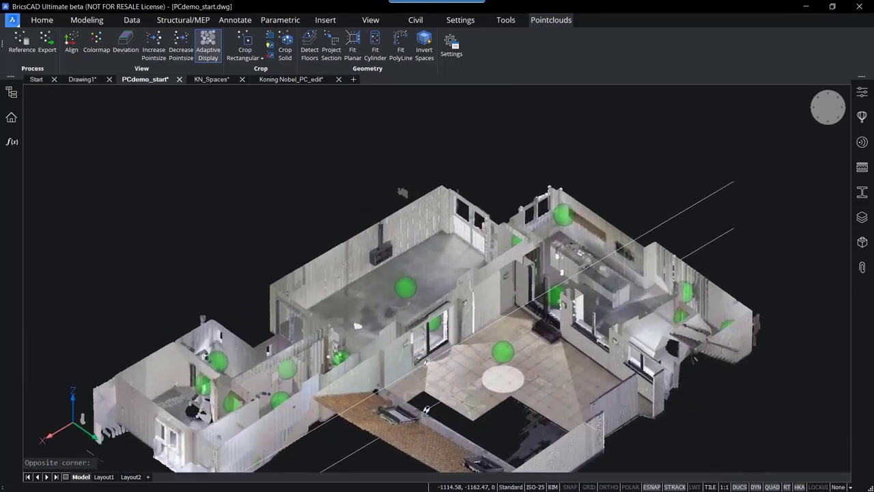
scroll(402, 280, "up", 3)
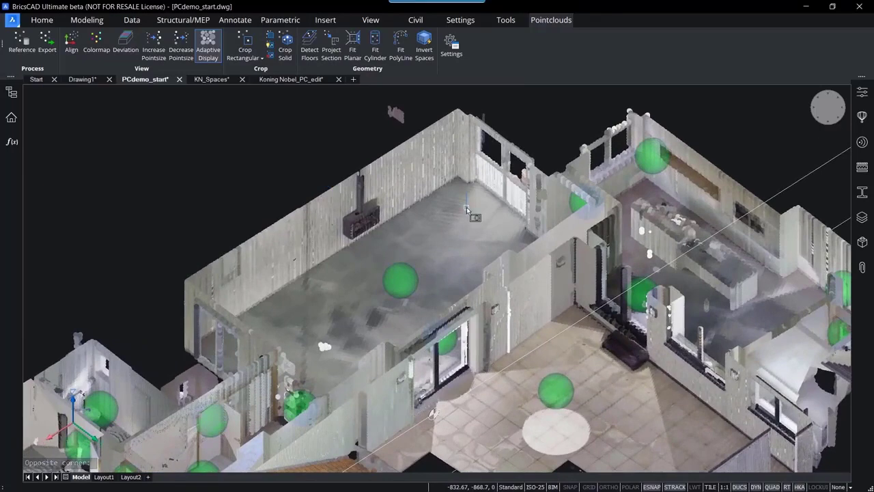
mouse_move(468, 211)
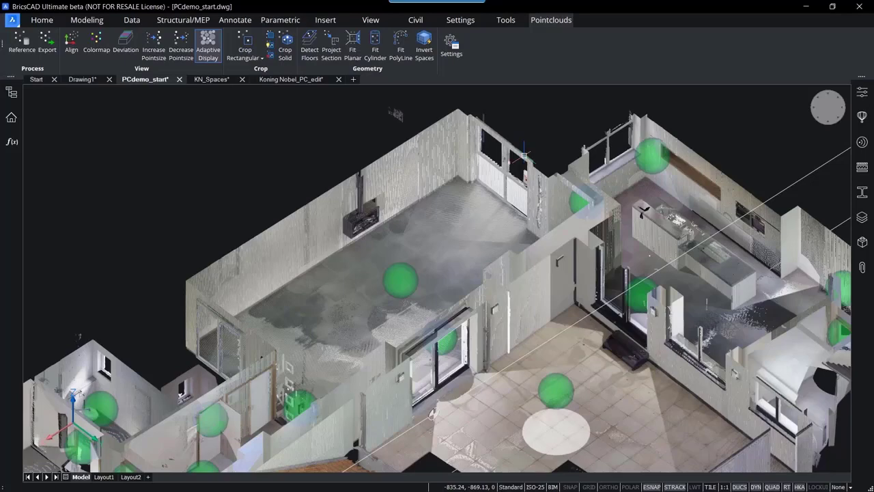
left_click(862, 92)
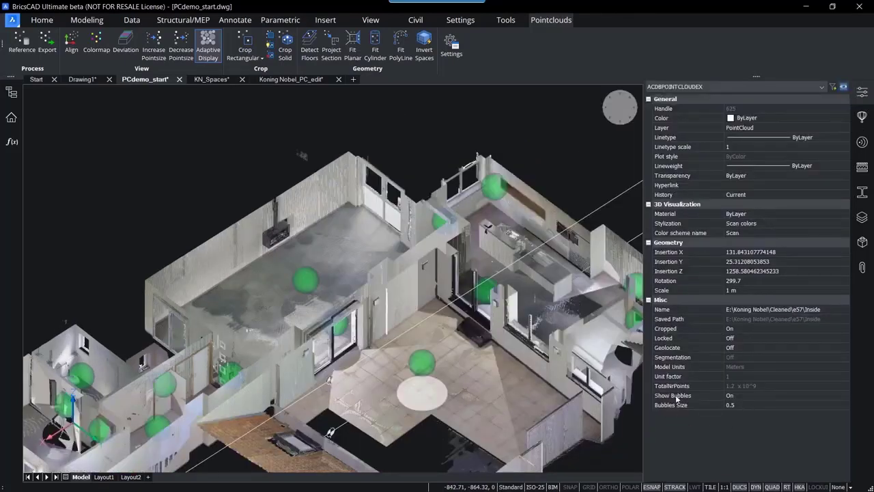
left_click(749, 398)
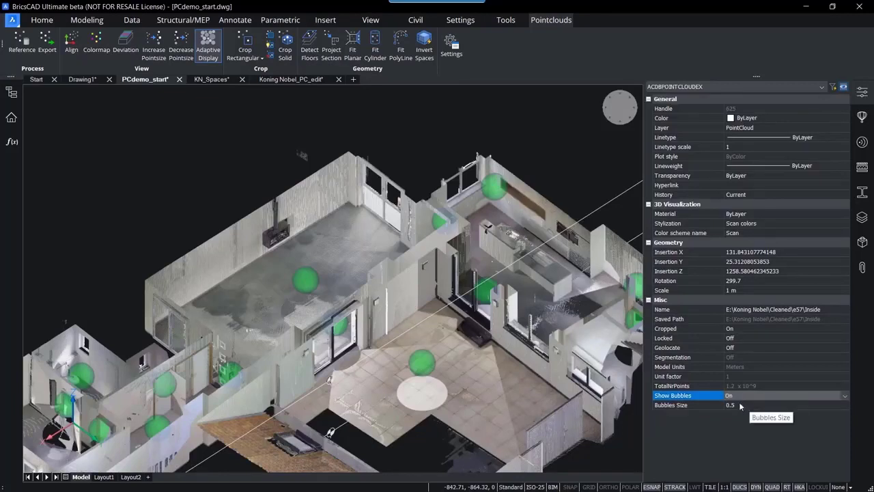
left_click(743, 397)
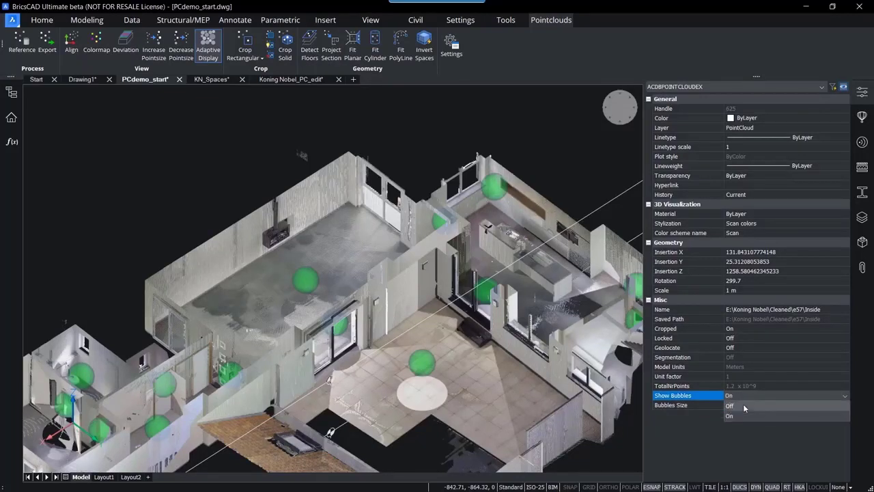
left_click(743, 405)
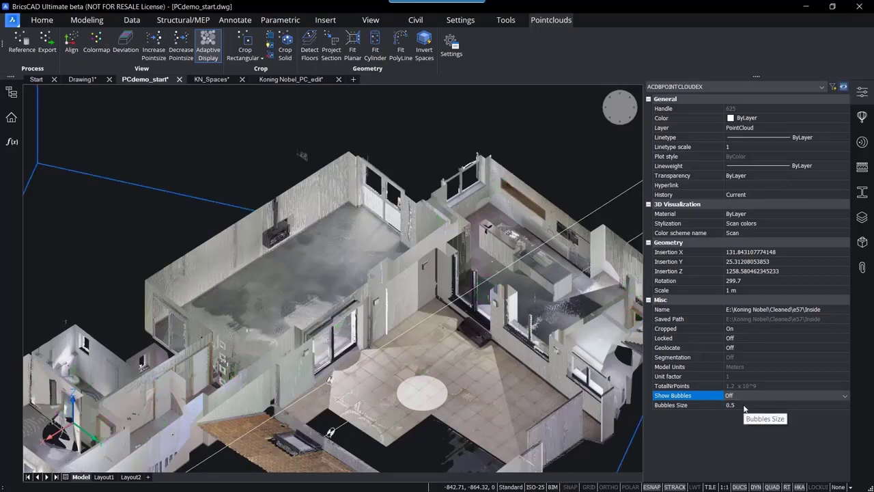
mouse_move(362, 377)
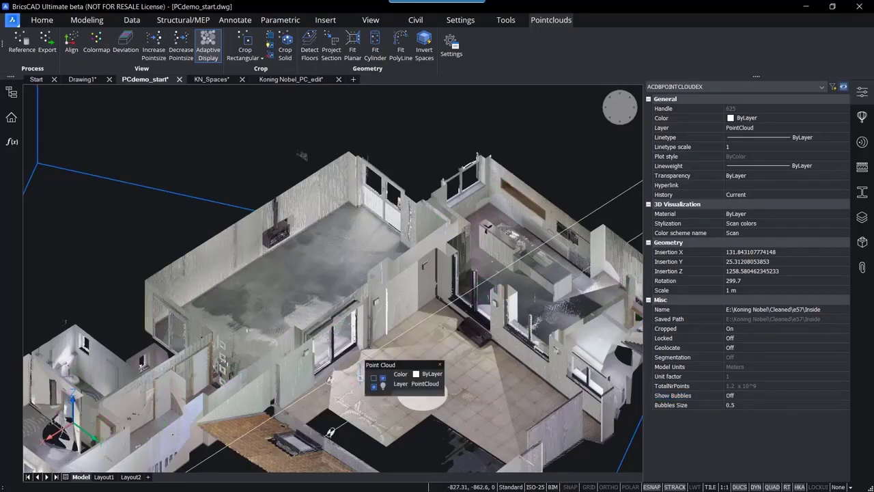
left_click(745, 397)
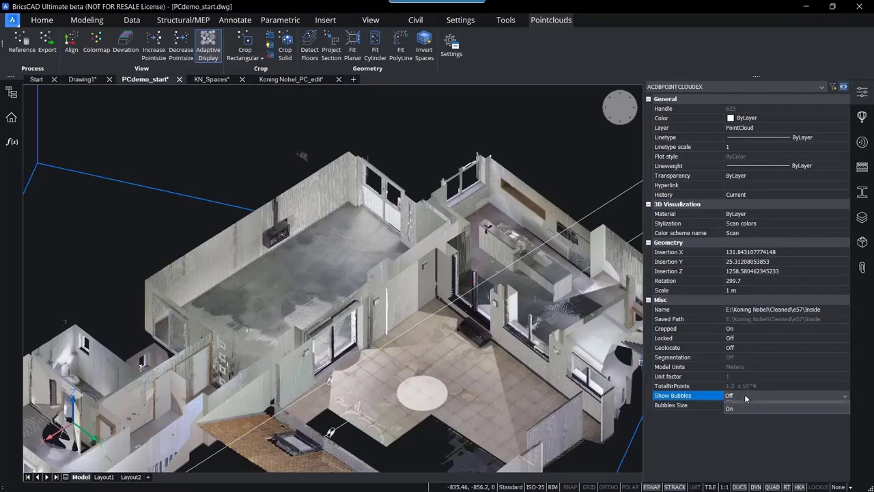
left_click(744, 417)
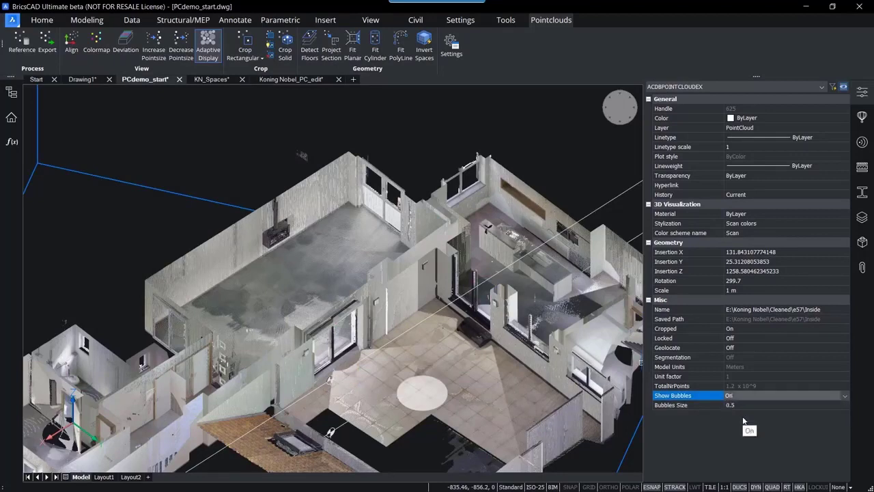
left_click(862, 93)
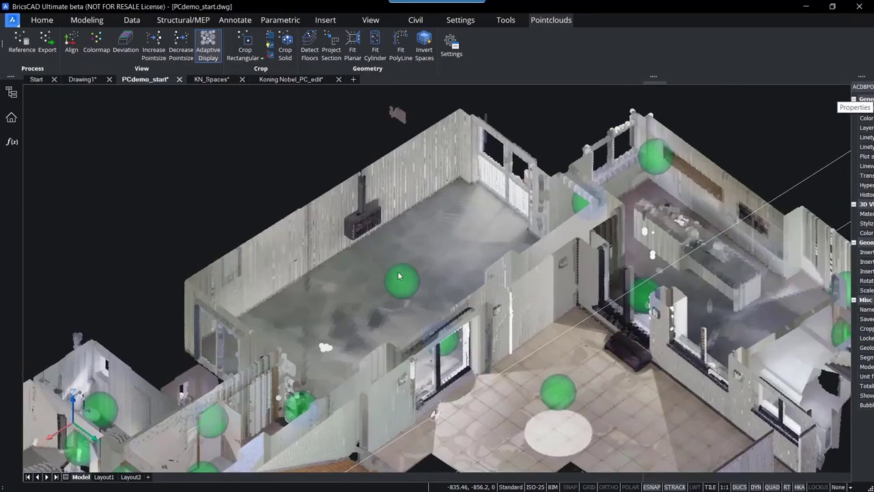
Step: Open the scan bubble in the middle of the large room in the Bubble viewer, and enlarge the viewer beside the model
double_click(393, 252)
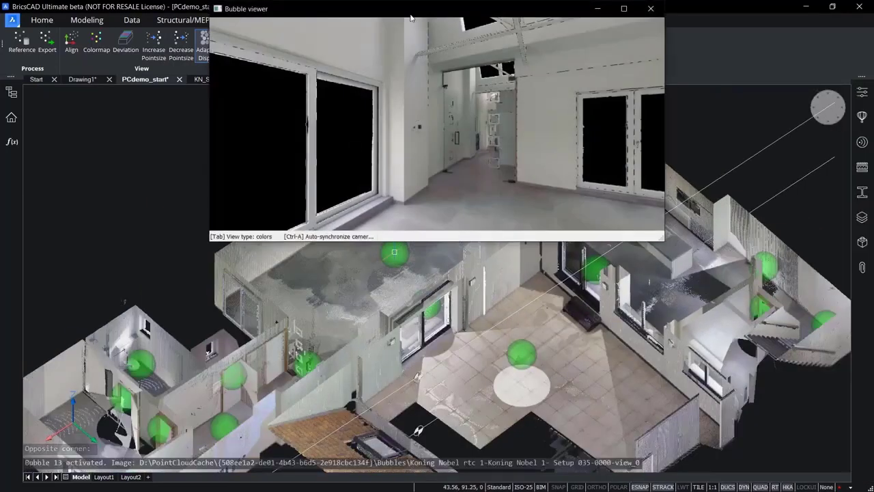
left_click_drag(410, 8, 596, 86)
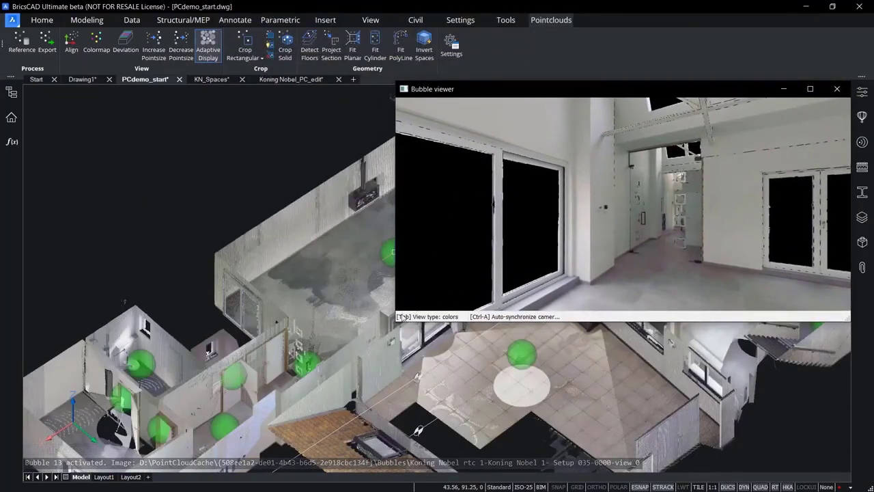
mouse_move(396, 321)
left_mouse_down()
mouse_move(312, 420)
mouse_move(390, 449)
mouse_move(402, 464)
left_mouse_up()
middle_click_drag(258, 146, 111, 161)
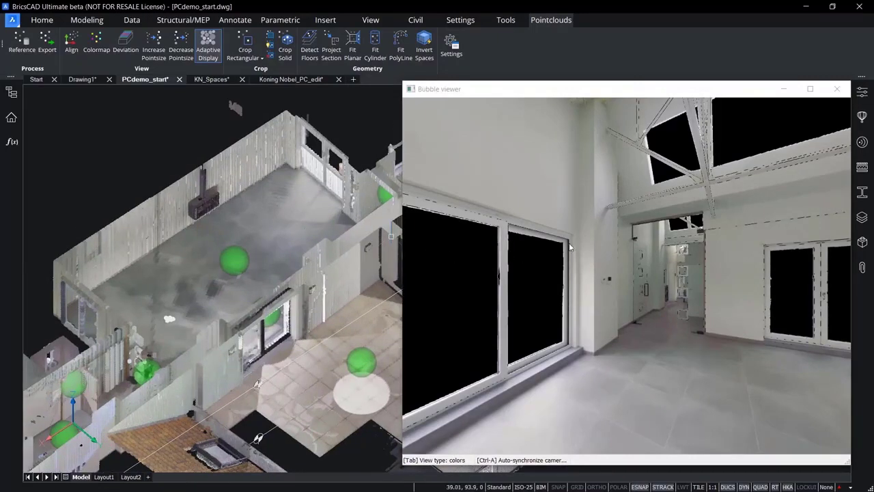
Step: Look around the room in the bubble image with the colors view type, from the window wall to the glazed doors
left_click(653, 265)
mouse_move(508, 241)
left_mouse_down()
mouse_move(669, 261)
mouse_move(497, 249)
mouse_move(692, 249)
mouse_move(516, 255)
left_mouse_up()
left_click_drag(673, 247, 490, 238)
left_click_drag(618, 239, 590, 210)
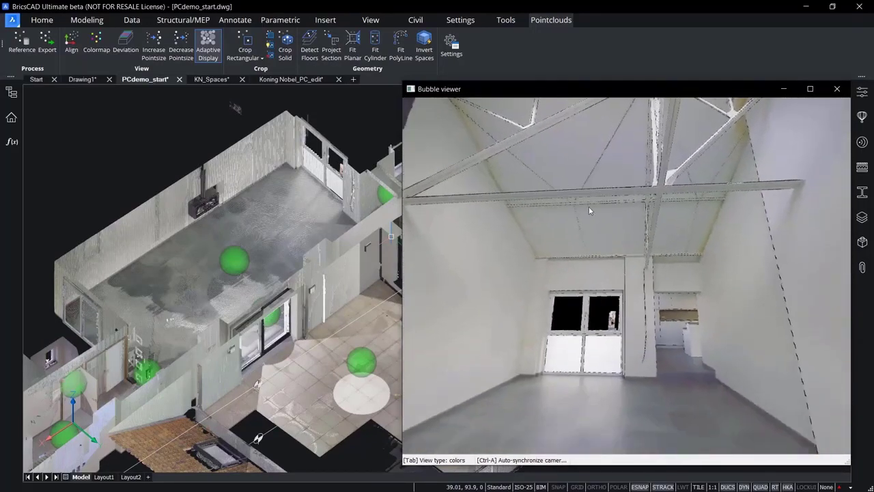
left_click_drag(607, 332, 618, 299)
Step: Switch the bubble image to the normals view type and examine the surrounding walls, floor and windows
key("Tab")
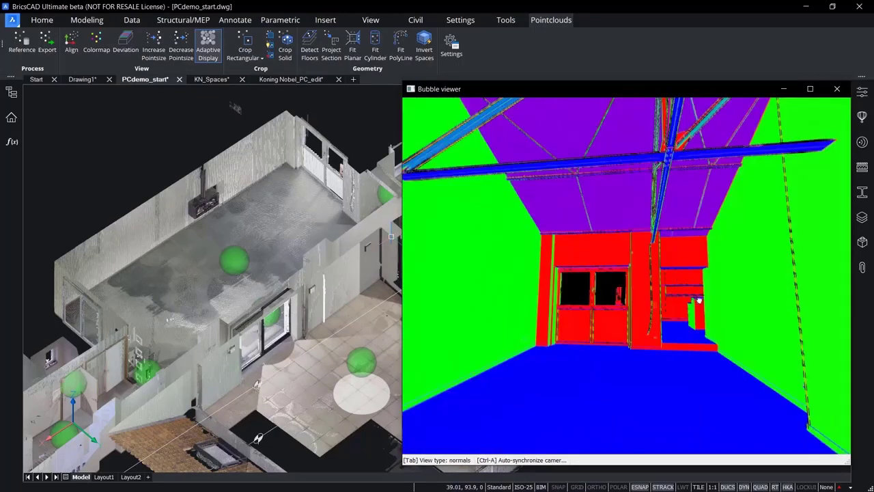
left_click_drag(697, 300, 563, 286)
left_click_drag(749, 289, 575, 286)
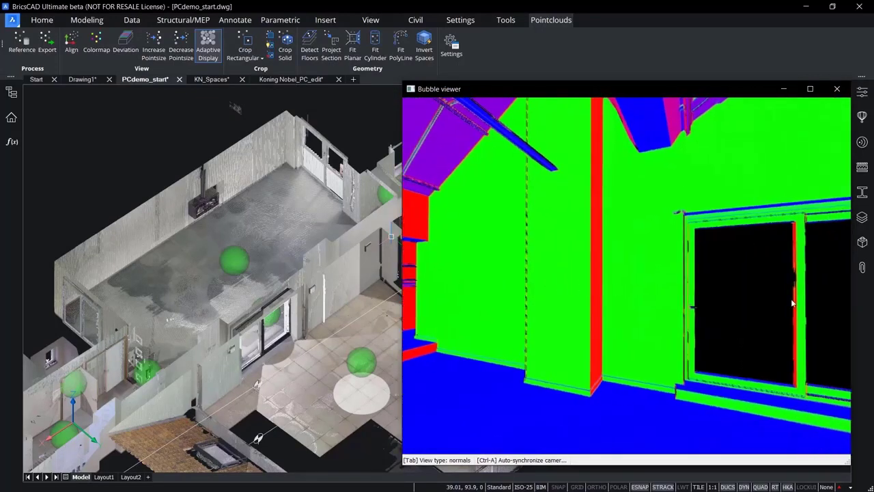
left_click_drag(794, 302, 602, 294)
left_click_drag(771, 293, 524, 285)
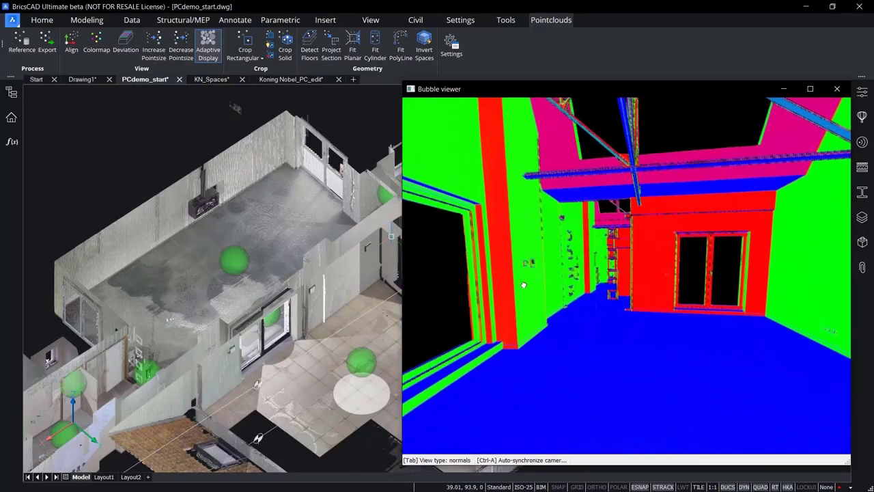
Step: Examine the bubble image with the distance view type, and return it to the colors view type
key("Tab")
left_click_drag(708, 305, 758, 312)
left_click_drag(613, 310, 685, 333)
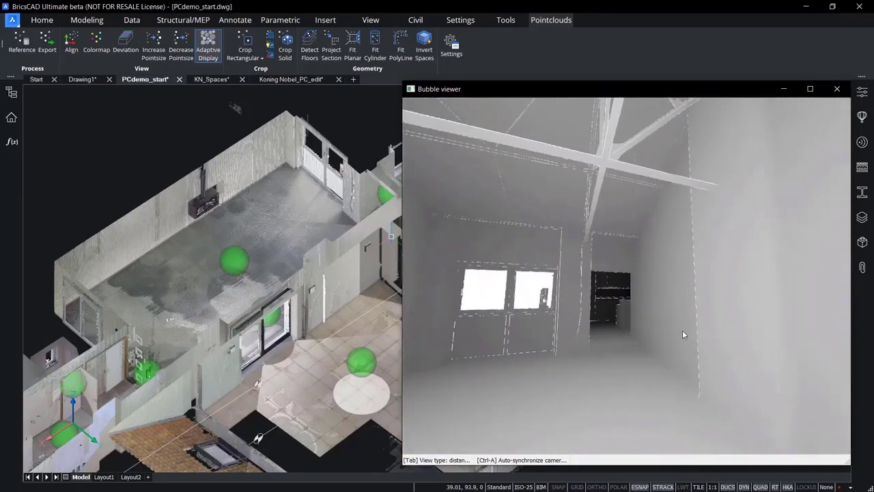
key("Tab")
left_click_drag(613, 343, 685, 328)
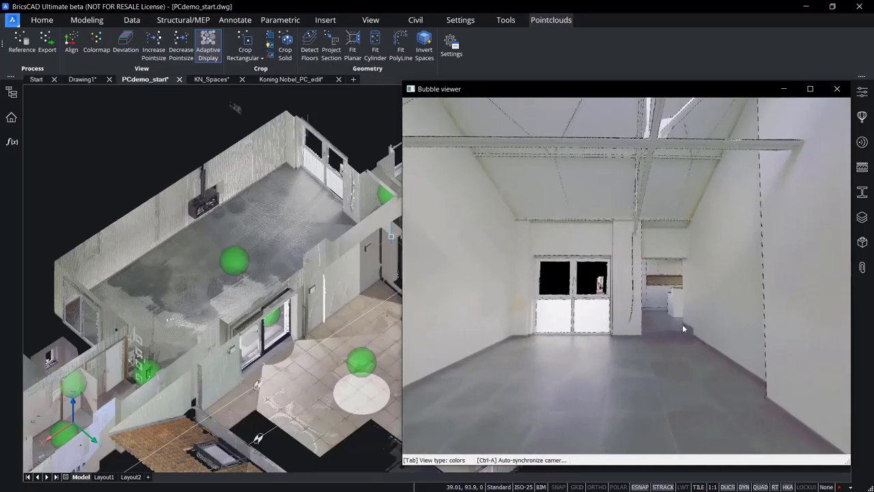
Step: Match the model view to the bubble's camera for comparison, and dismiss the Bubble viewer
left_click(362, 131)
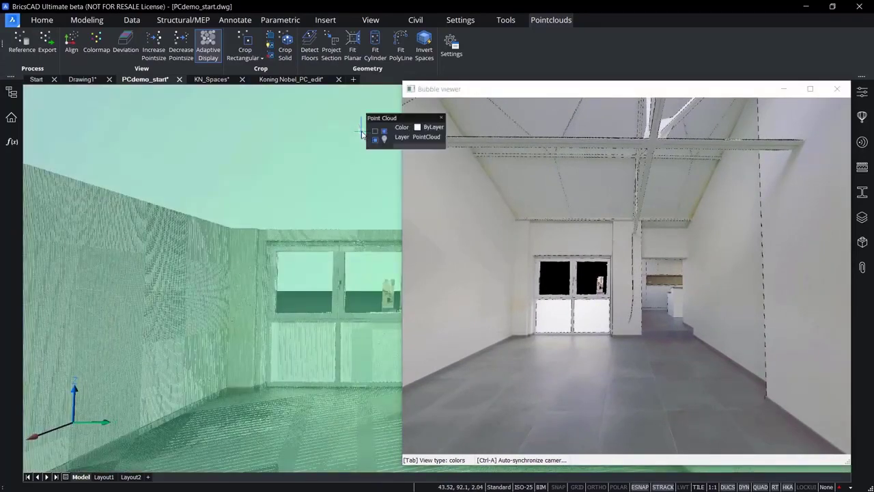
left_click_drag(678, 95, 656, 105)
mouse_move(742, 103)
left_mouse_down()
mouse_move(865, 103)
mouse_move(737, 103)
left_mouse_up()
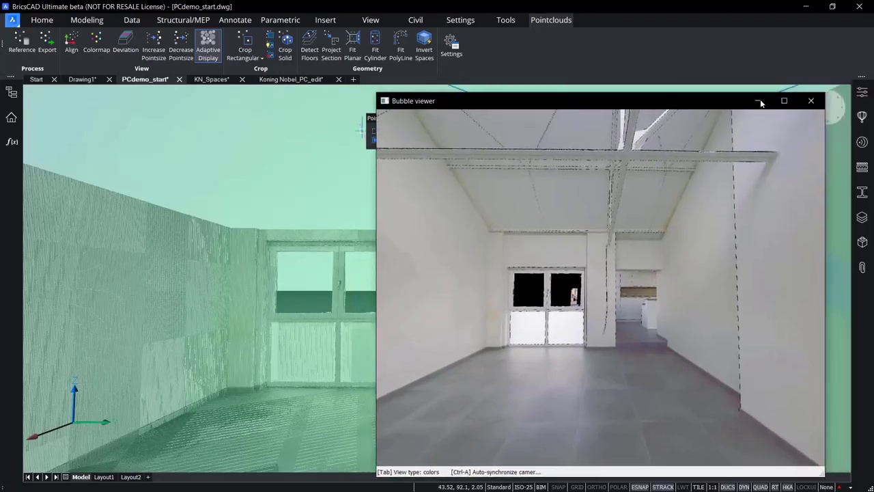
left_click(792, 100)
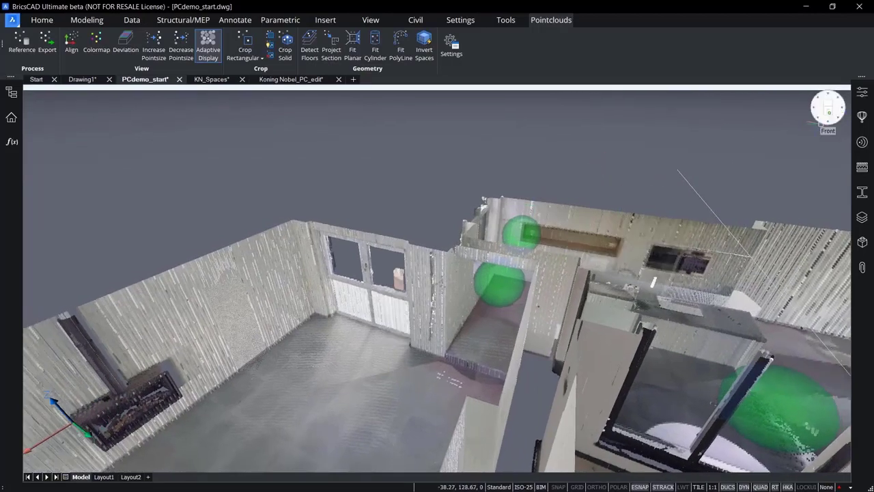
Step: Turn off perspective projection for the model view
right_click(827, 107)
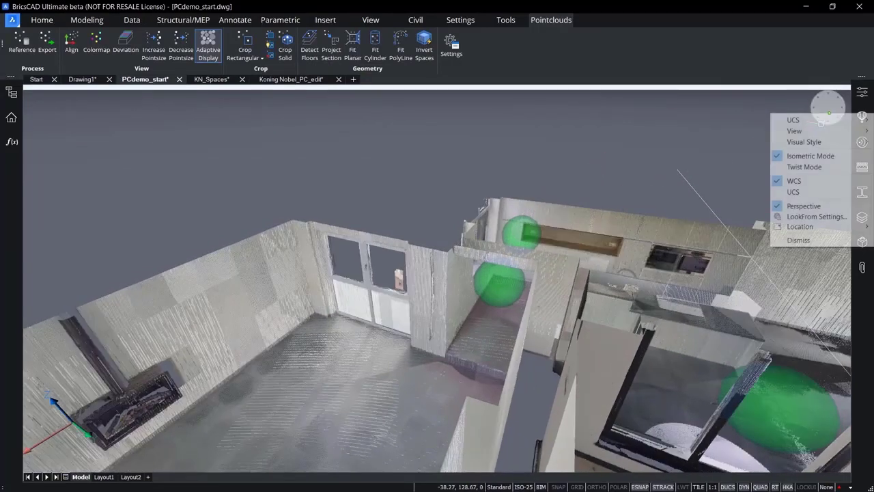
left_click(803, 204)
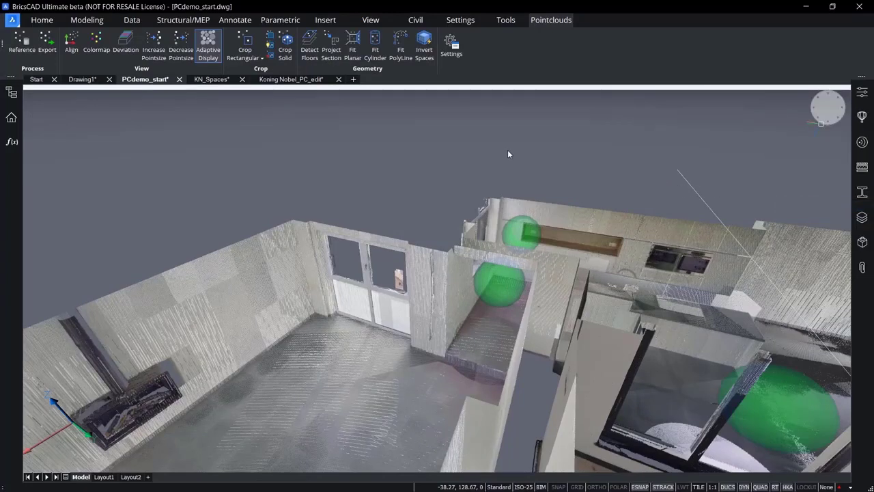
scroll(508, 150, "up", 8)
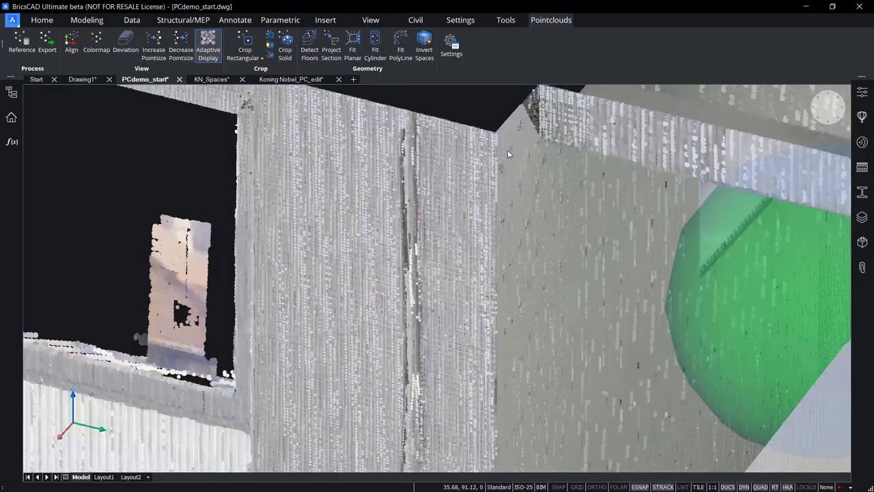
scroll(508, 150, "down", 5)
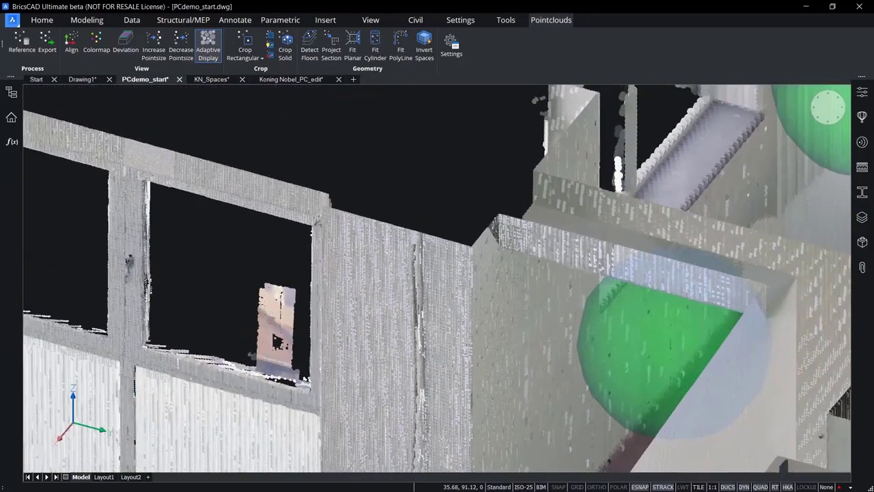
scroll(507, 150, "down", 6)
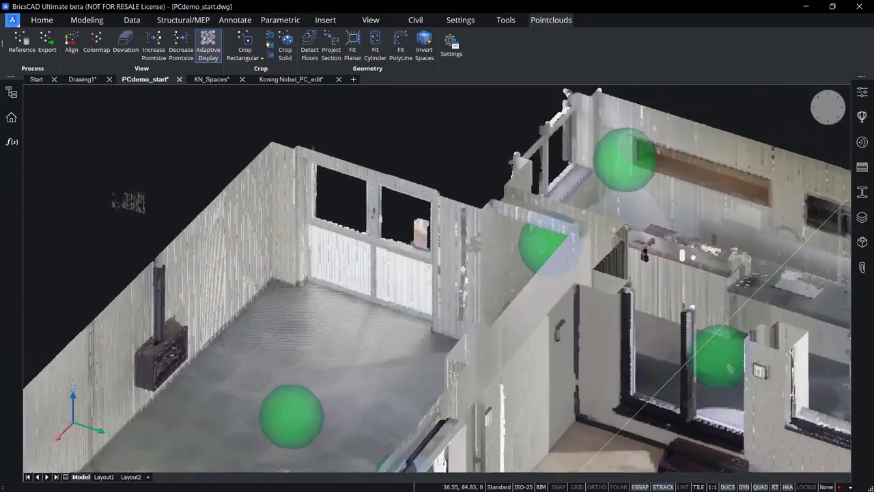
scroll(508, 149, "down", 5)
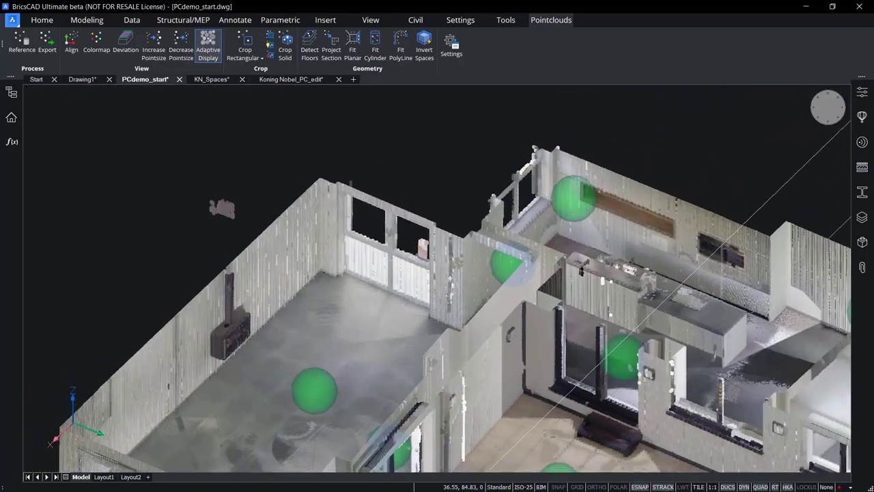
Step: Turn off the clip display of section floor_1 to show the full building around the terrace
scroll(508, 149, "down", 2)
middle_click_drag(489, 239, 484, 194)
middle_click_drag(444, 463, 409, 358, "shift")
scroll(410, 357, "up", 2)
scroll(407, 356, "up", 1)
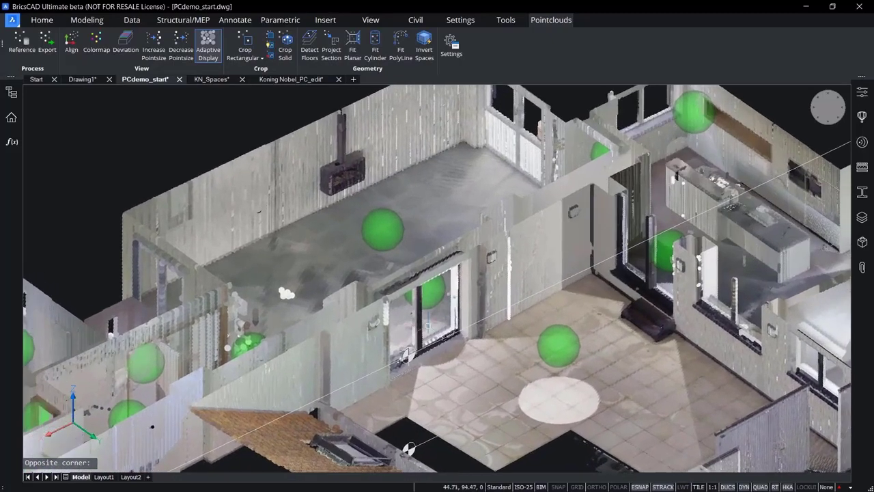
mouse_move(408, 356)
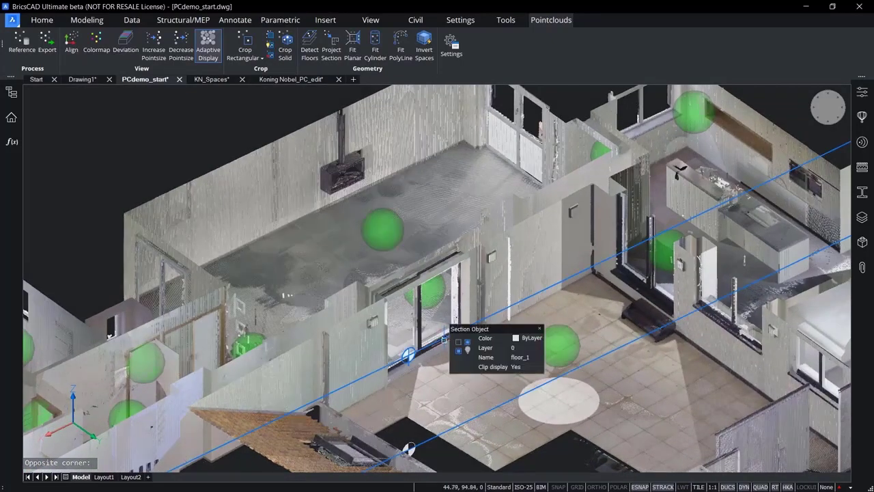
mouse_move(445, 339)
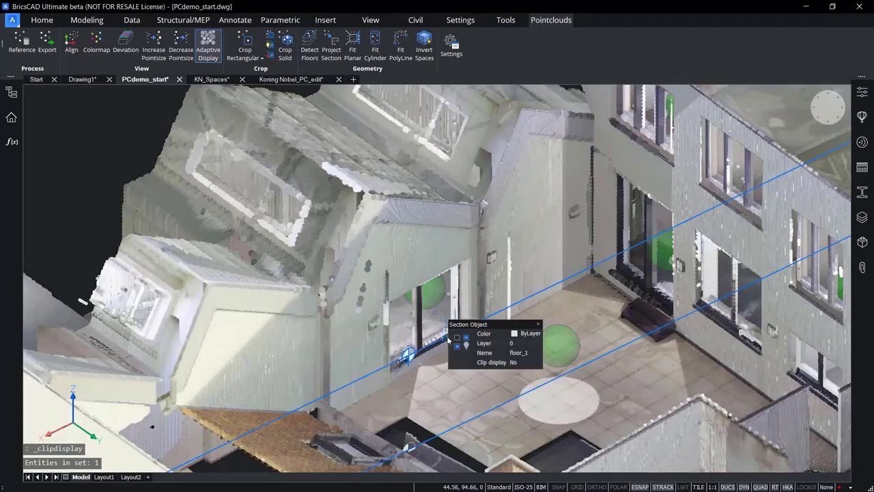
scroll(388, 260, "up", 5)
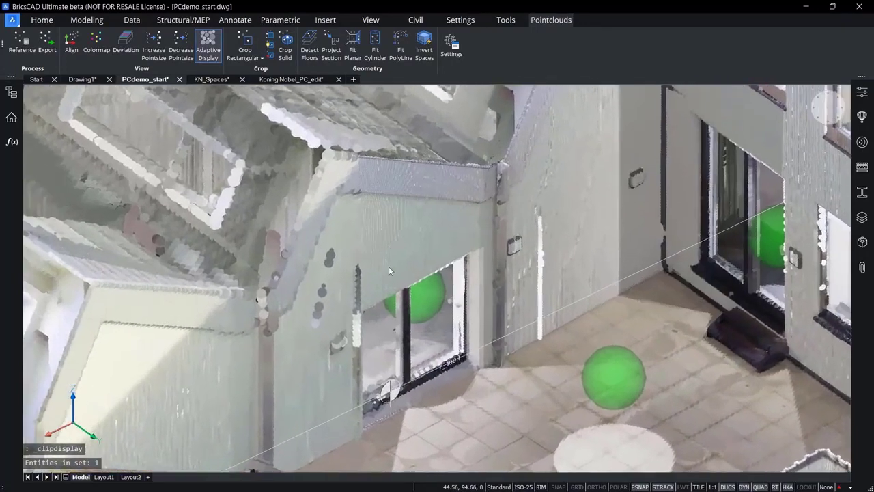
middle_click_drag(389, 267, 379, 279, "shift")
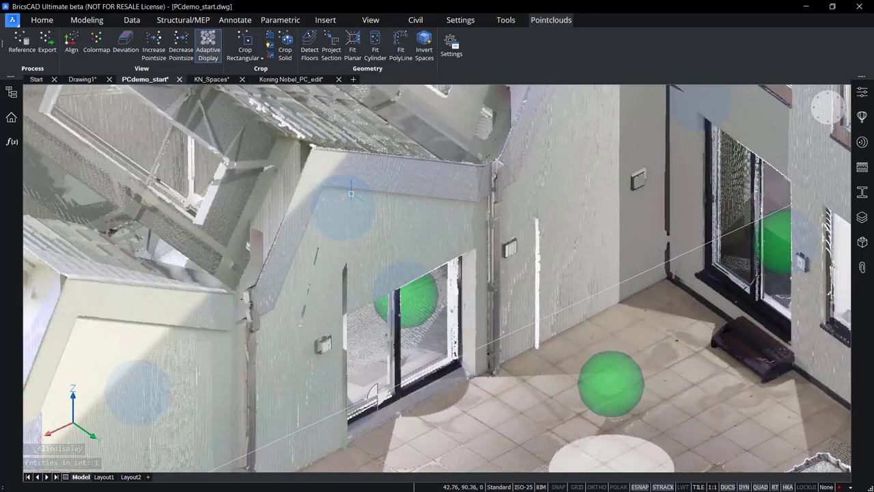
Step: Draw a line about 3.6 m long along the lower edge of the gable's fascia above the sliding door, and check its length
scroll(325, 203, "up", 6)
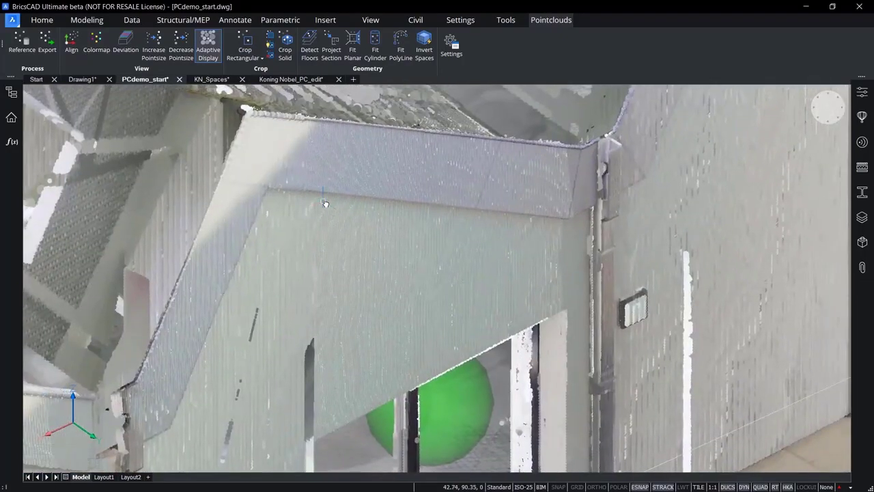
type("l")
key("Return")
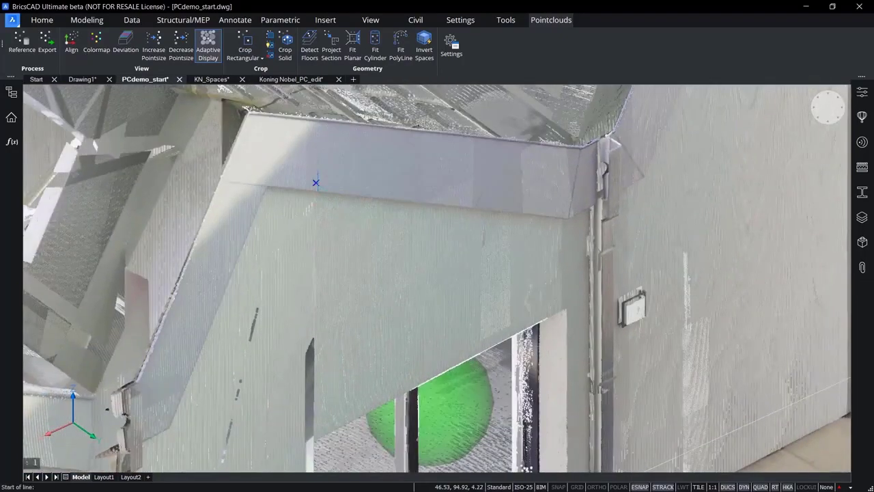
left_click(269, 188)
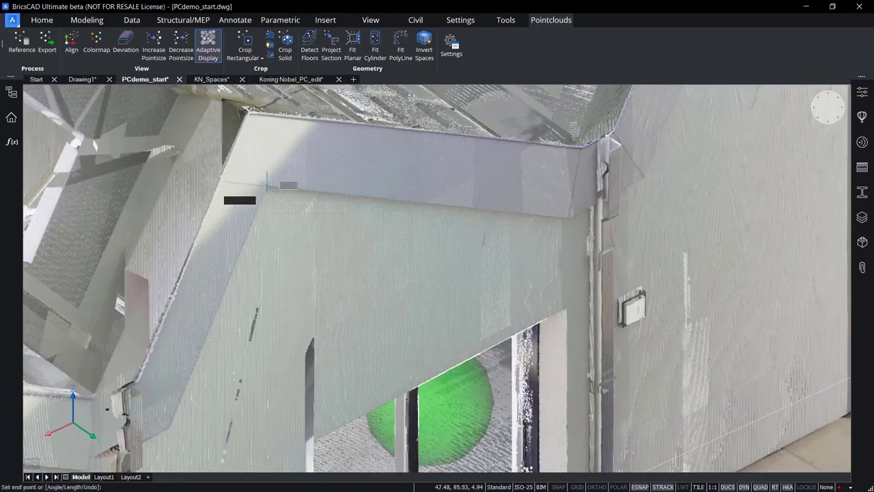
left_click(570, 219)
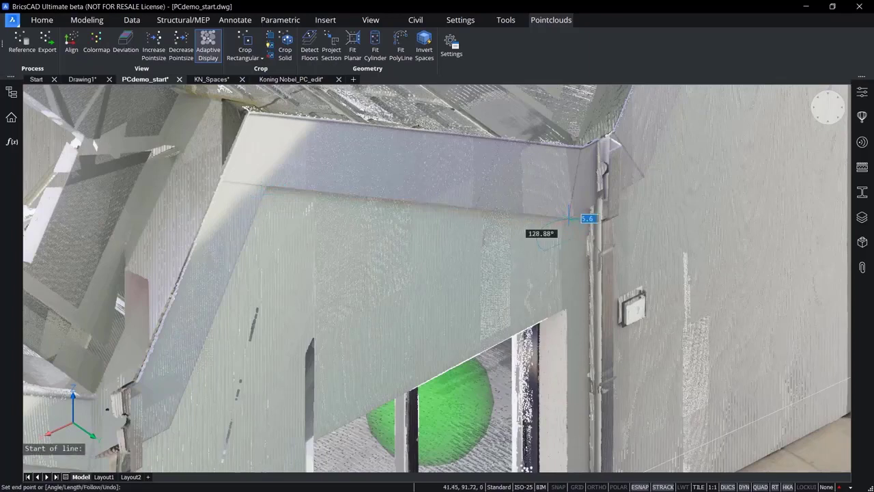
key("Return")
left_click(553, 217)
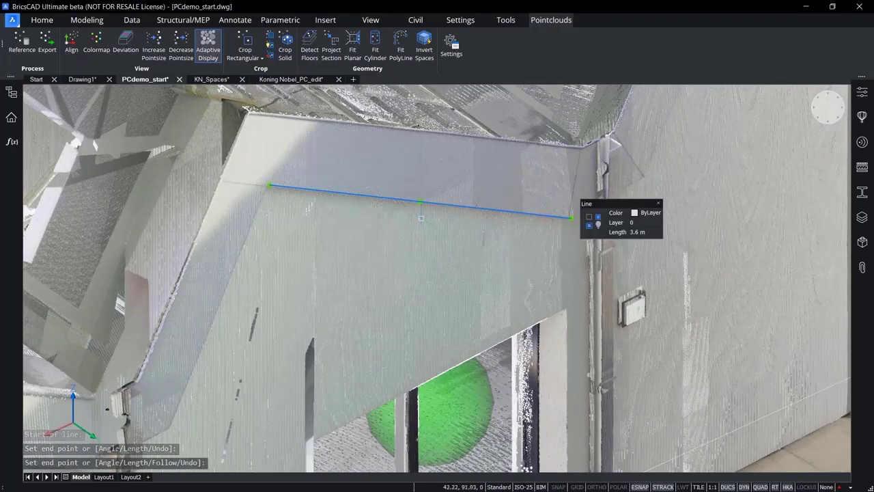
scroll(396, 271, "down", 2)
middle_click_drag(396, 293, 396, 234)
key("Escape")
Step: Open the terrace's scan bubble in the Bubble viewer, enlarge the viewer beside the model view, and face the gable wall with the sliding door
scroll(397, 231, "down", 2)
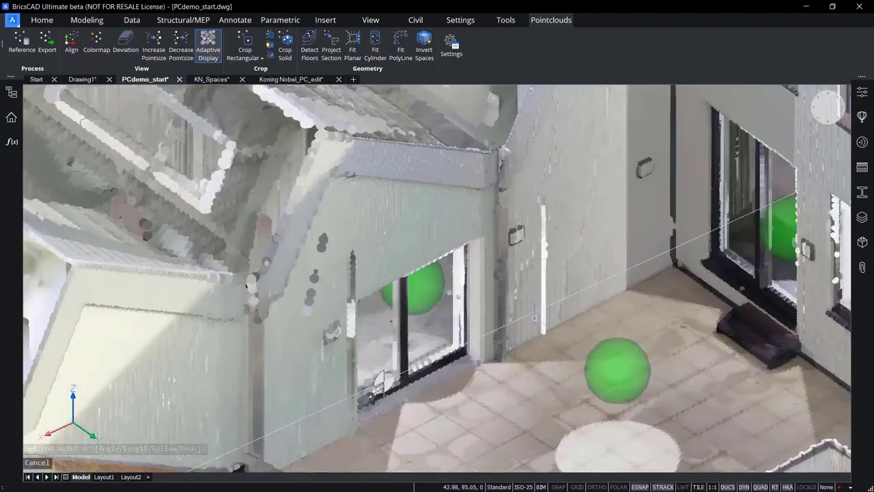
middle_click_drag(463, 290, 455, 294)
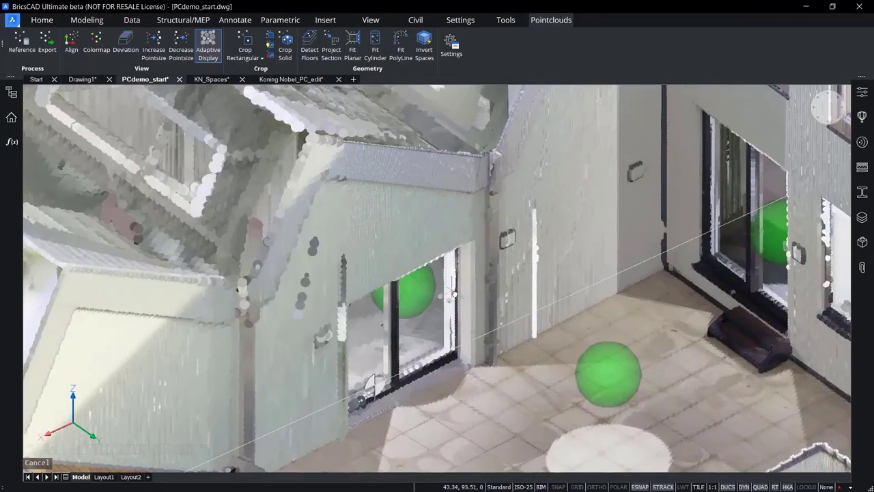
scroll(454, 293, "down", 4)
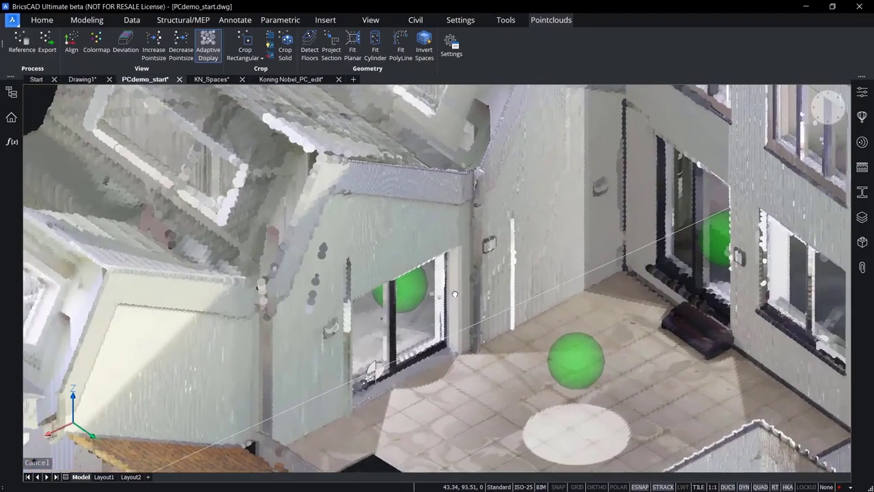
scroll(472, 306, "down", 1)
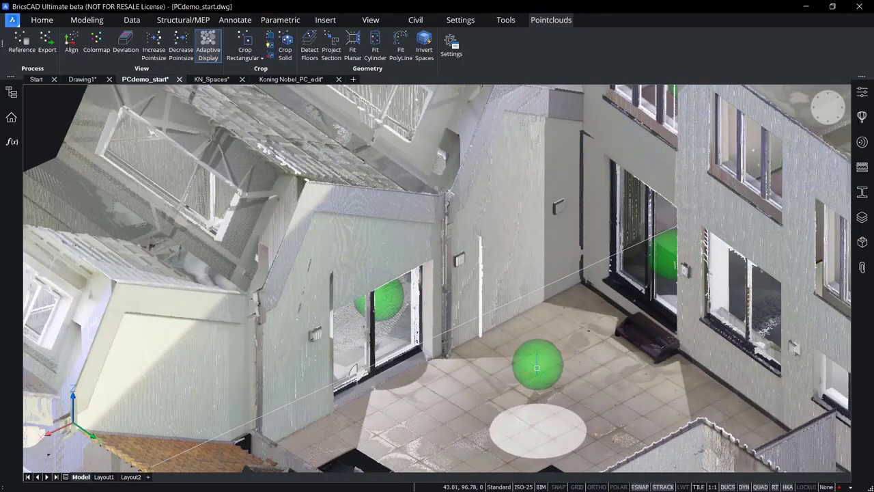
double_click(537, 368)
left_click_drag(420, 13, 634, 92)
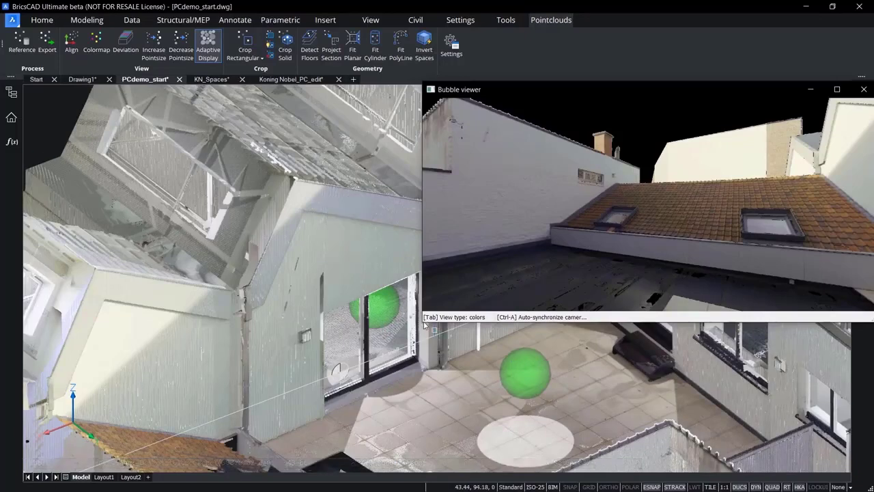
left_click_drag(424, 322, 443, 469)
middle_click_drag(344, 275, 221, 278)
left_click(605, 315)
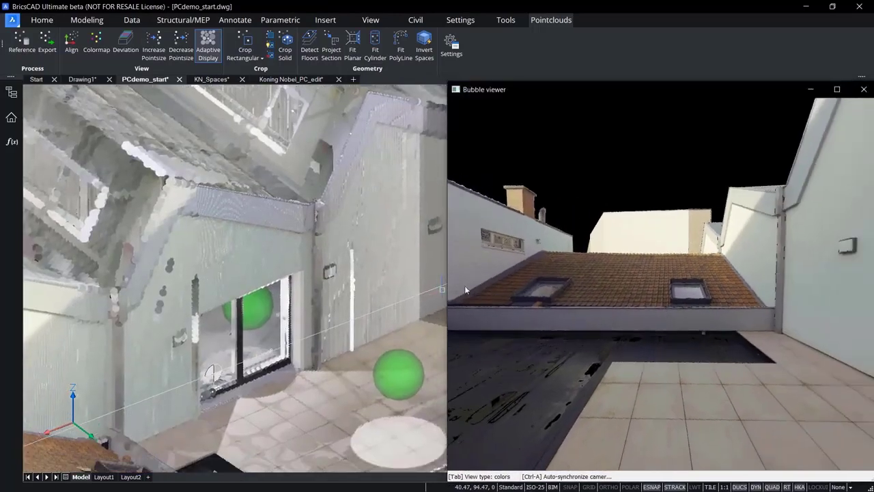
left_click_drag(644, 305, 488, 293)
left_click_drag(698, 294, 541, 310)
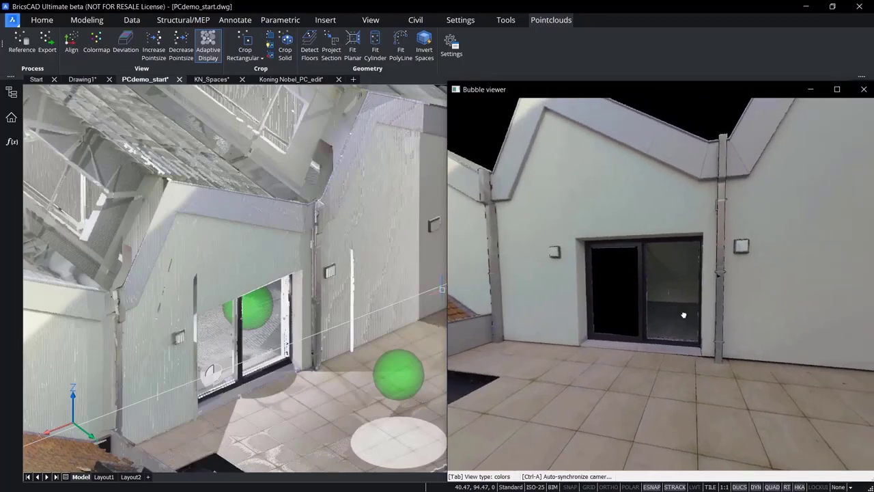
left_click_drag(684, 315, 739, 331)
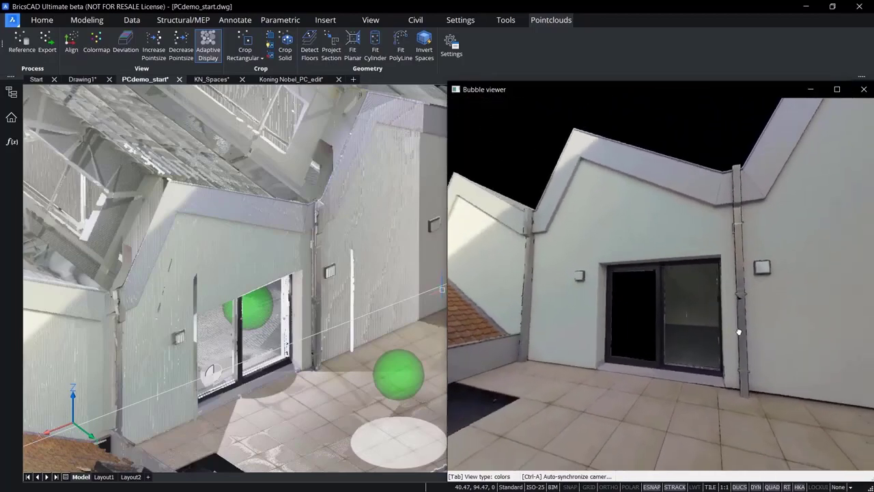
Step: Trace the gable wall's outline in the bubble image with a closed polyline through its base corners, eaves and peak
type("pl")
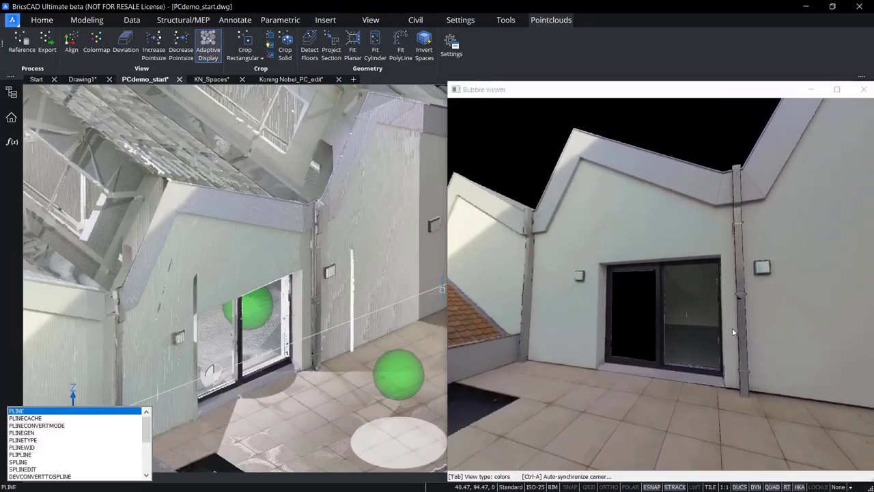
key("Return")
scroll(520, 351, "up", 3)
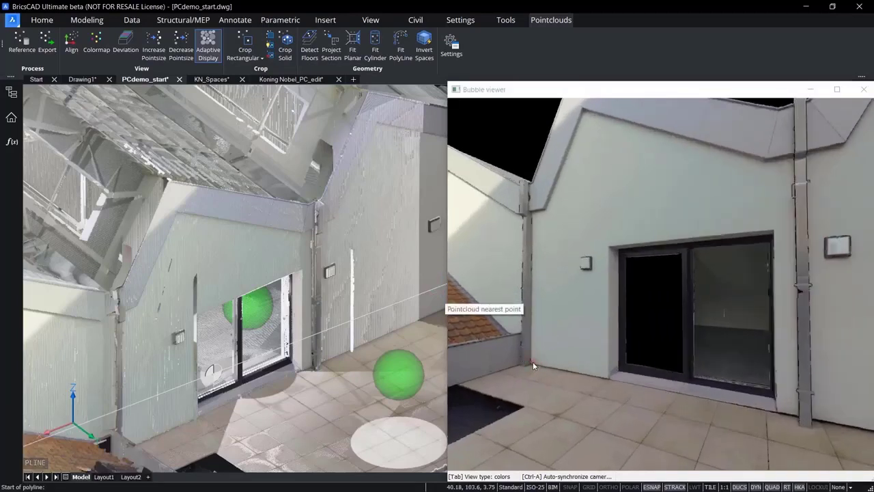
left_click(533, 361)
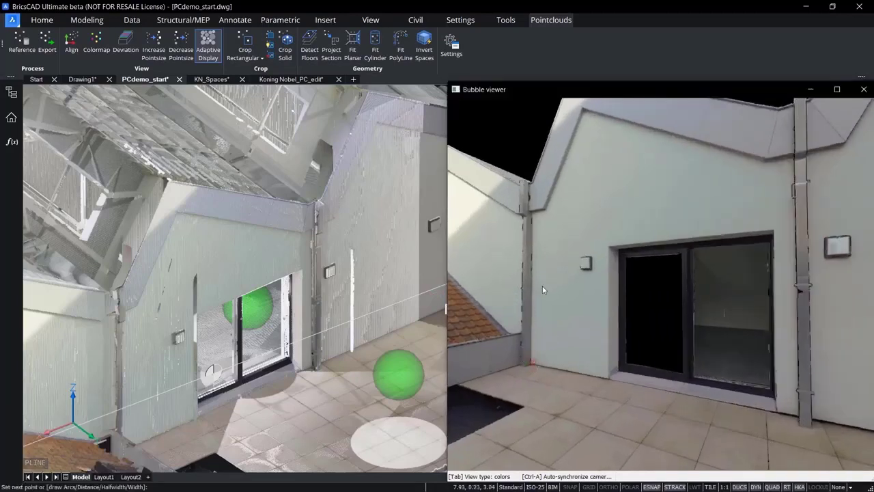
left_click(534, 189)
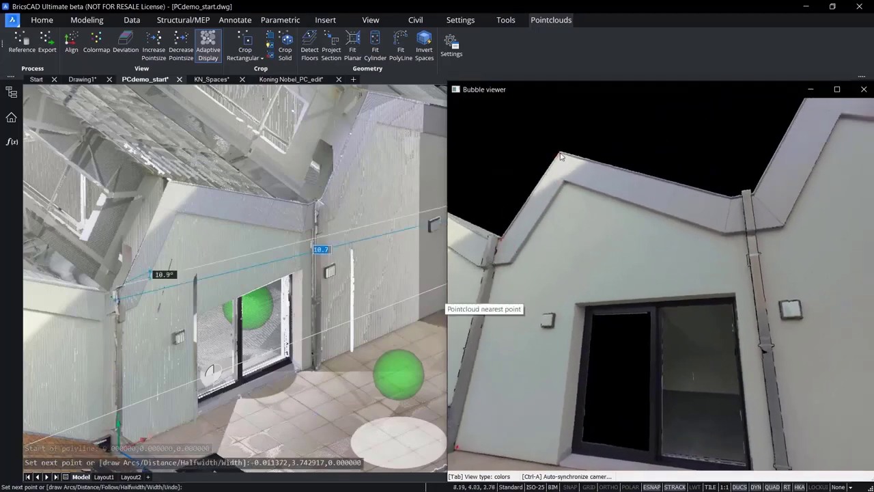
left_click(560, 156)
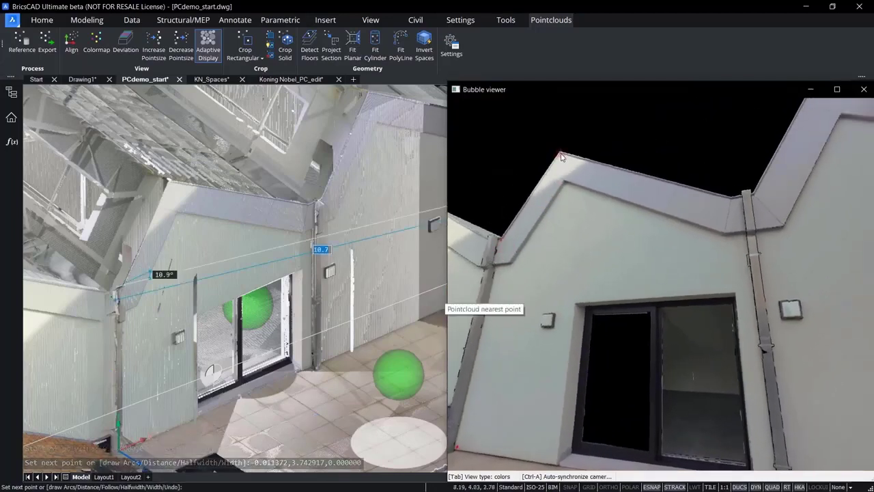
left_click(732, 197)
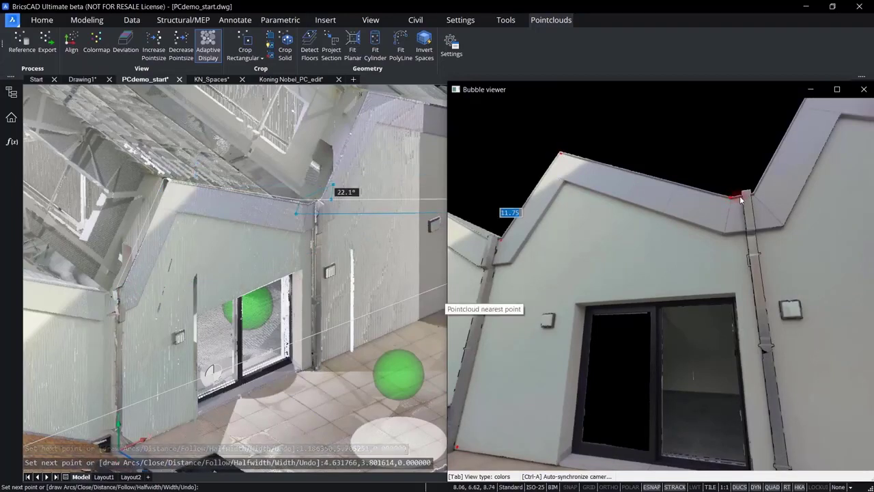
left_click_drag(756, 386, 727, 277)
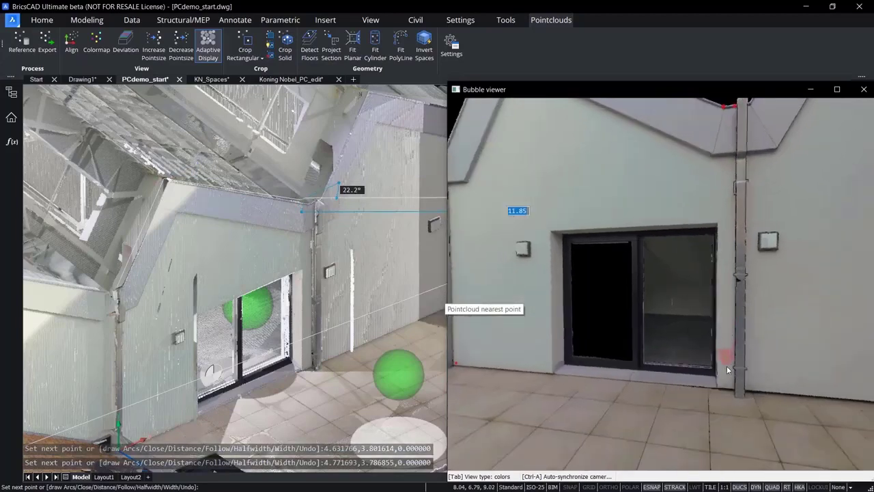
left_click(731, 387)
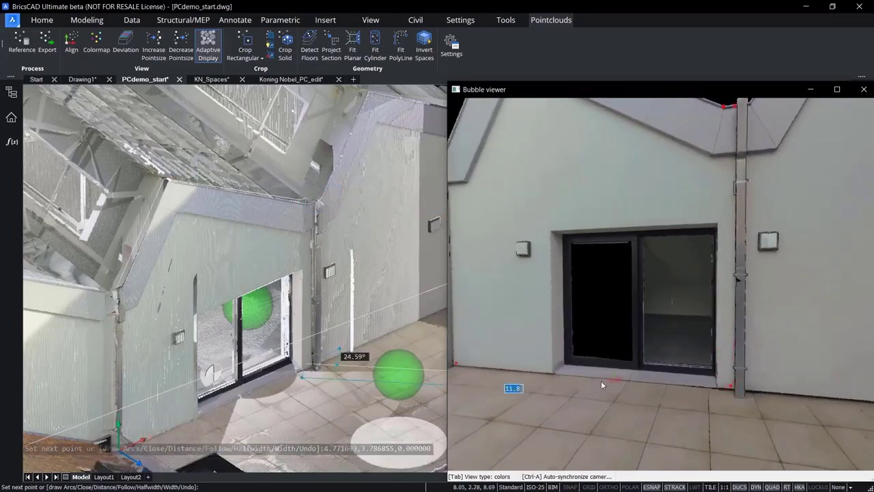
left_click_drag(601, 381, 685, 383)
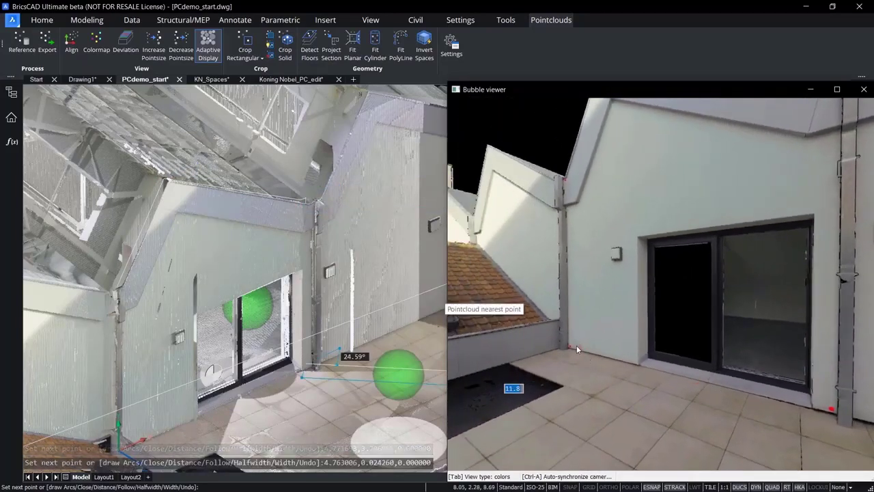
type("c")
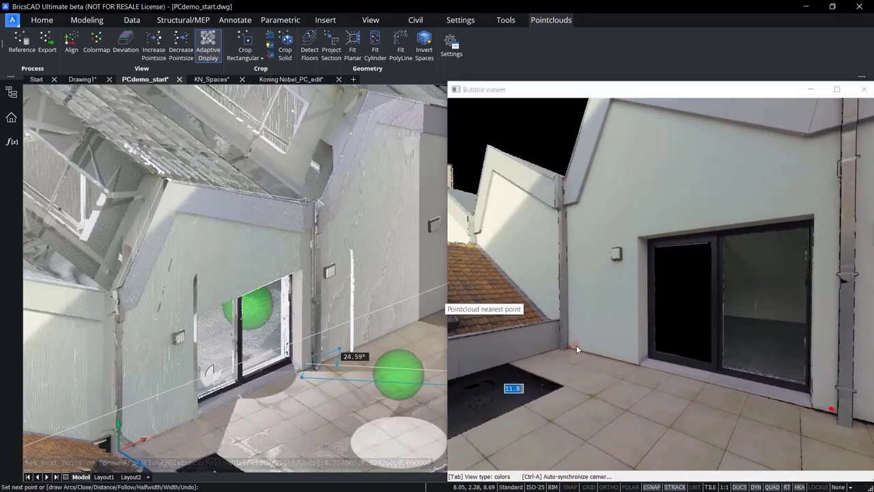
key("Return")
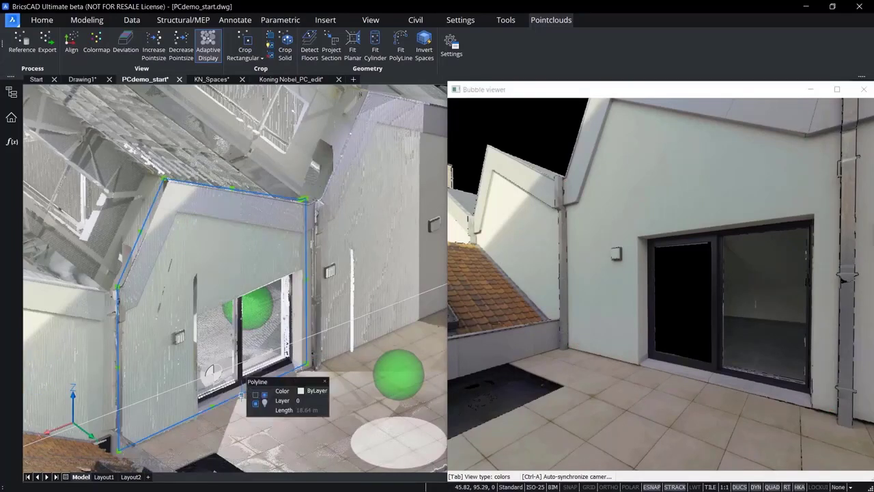
Step: Draw a rectangle around the sliding door opening in the bubble image, between its diagonally opposite corners
left_click(651, 333)
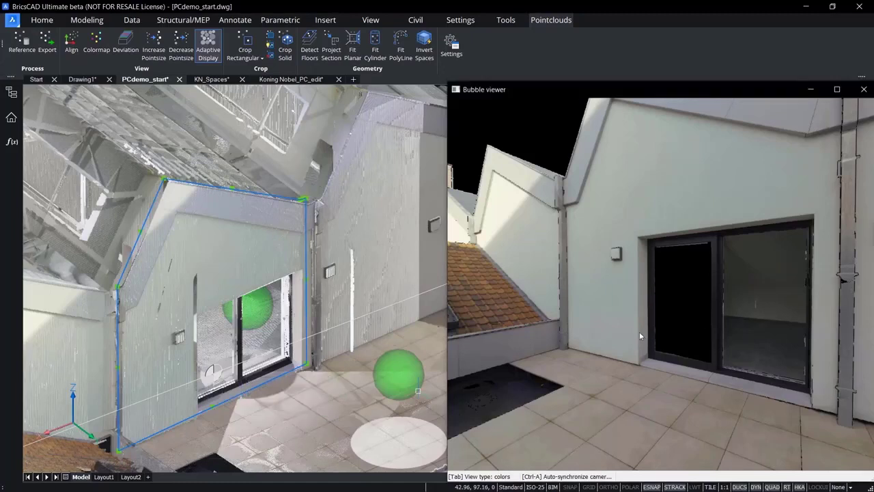
key("Escape")
type("RECT")
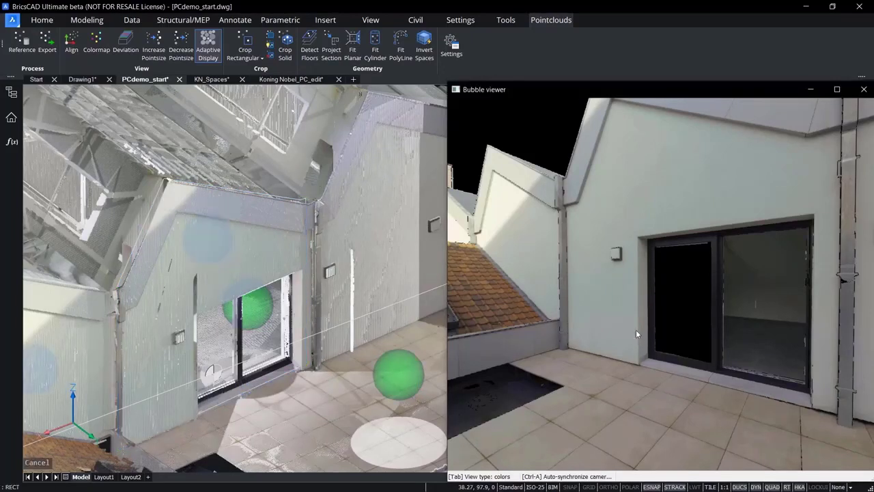
key("Return")
left_click_drag(633, 253, 557, 235)
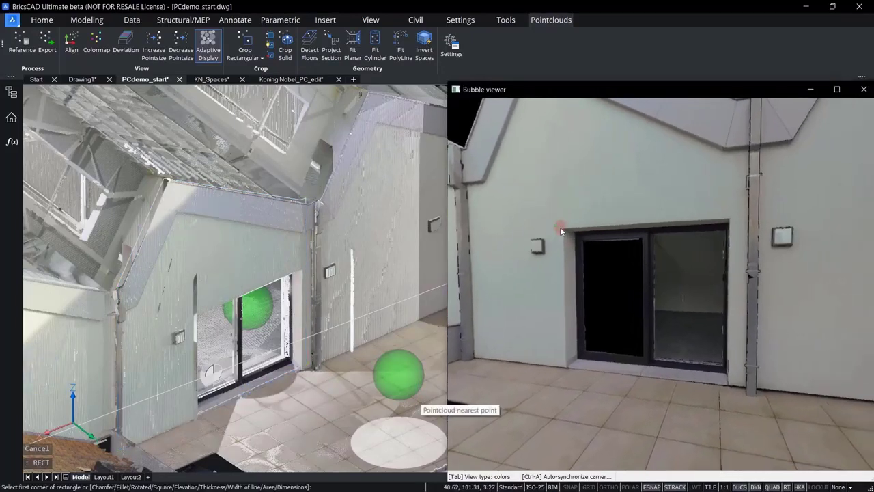
left_click(560, 227)
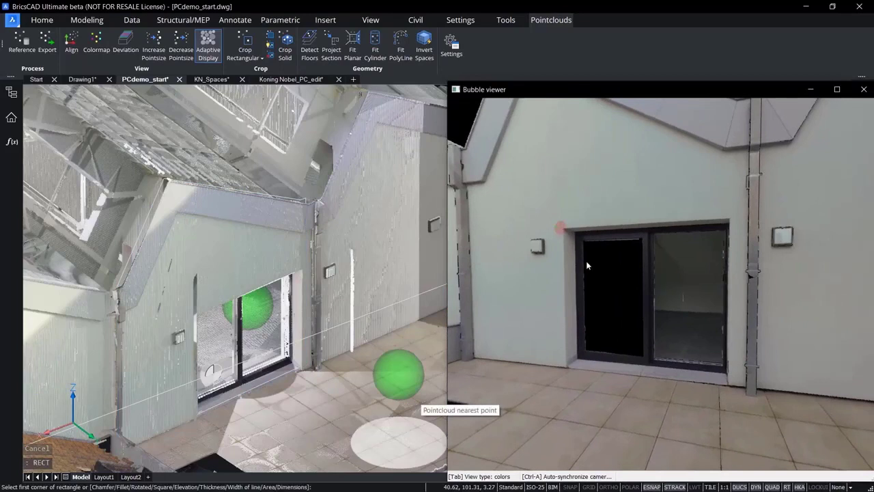
left_click(730, 387)
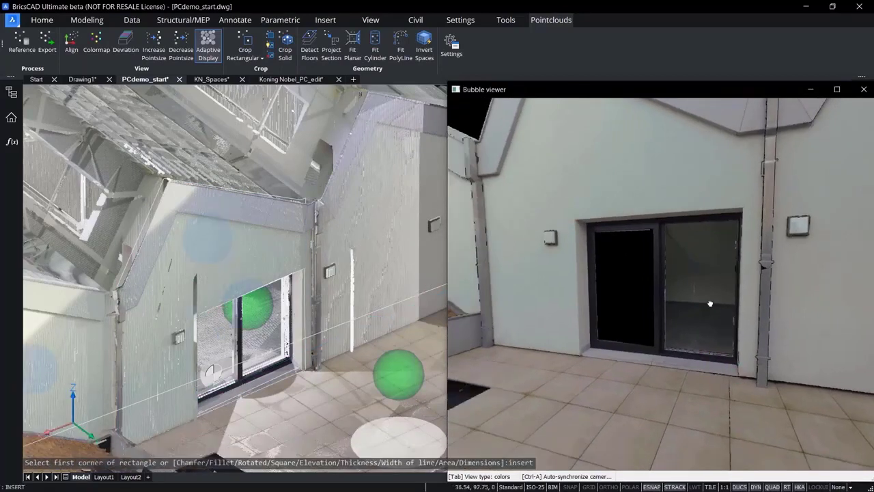
Step: Insert the Outdoor_light block at the wall lamp beside the sliding door in the bubble image
type("insert")
key("Return")
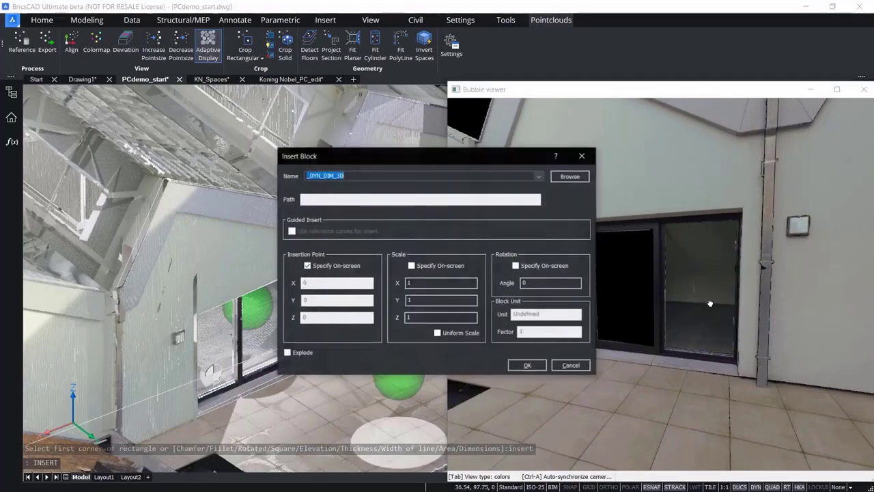
left_click(539, 176)
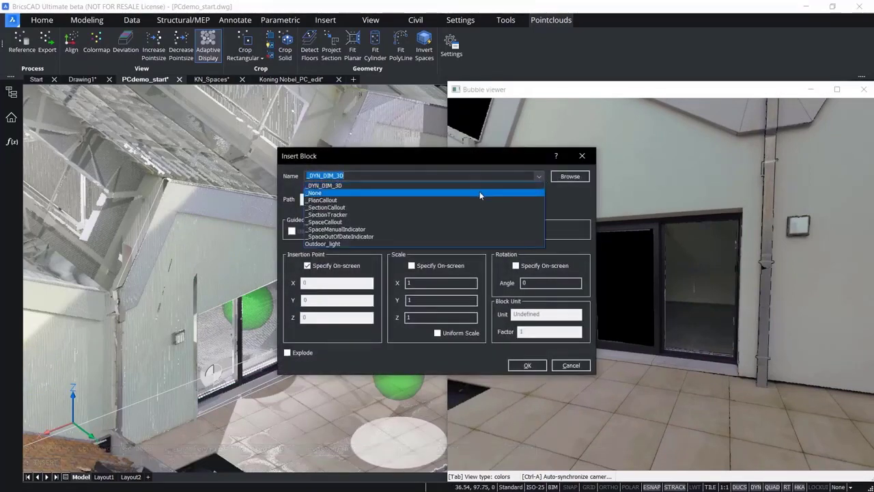
left_click(367, 243)
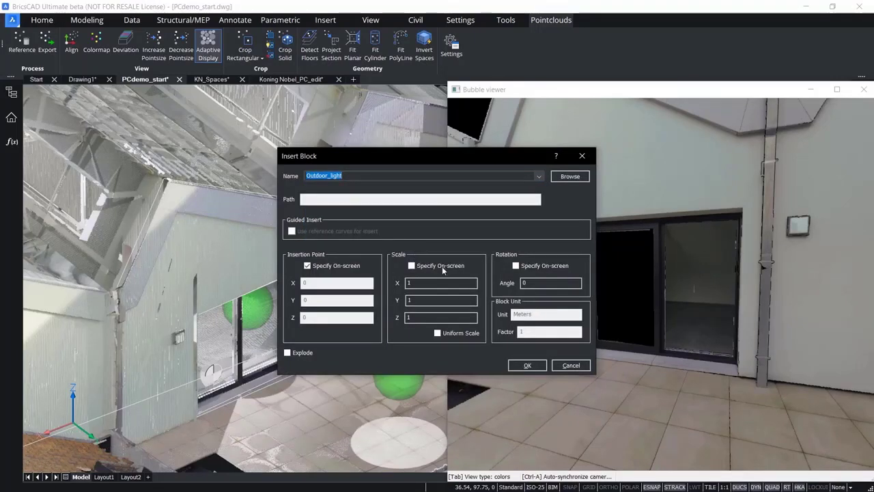
left_click(529, 366)
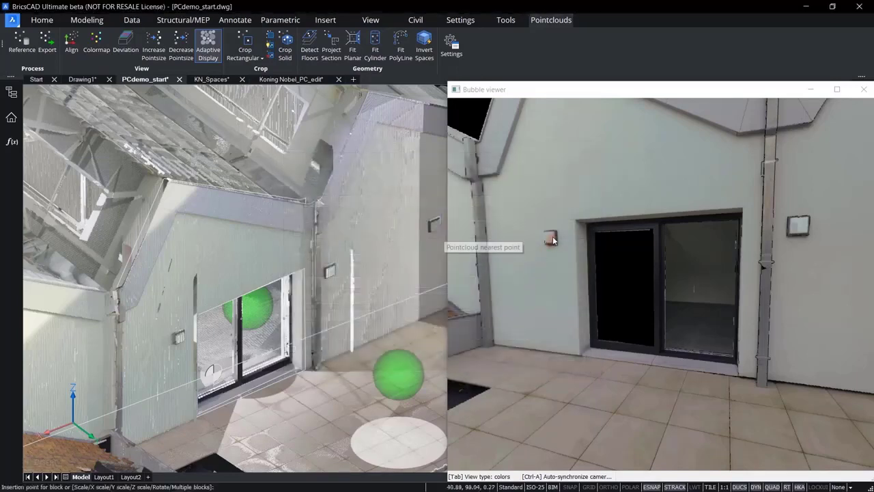
left_click(559, 233)
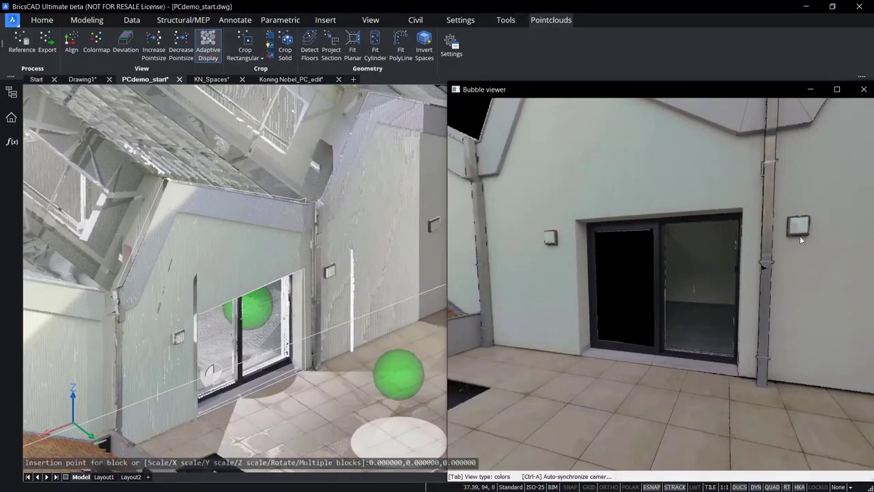
Step: Insert the Outdoor_light block at the two remaining lamps on the adjoining wall, beside the downpipe and near the corner, in the bubble image
key("Return")
left_click(538, 364)
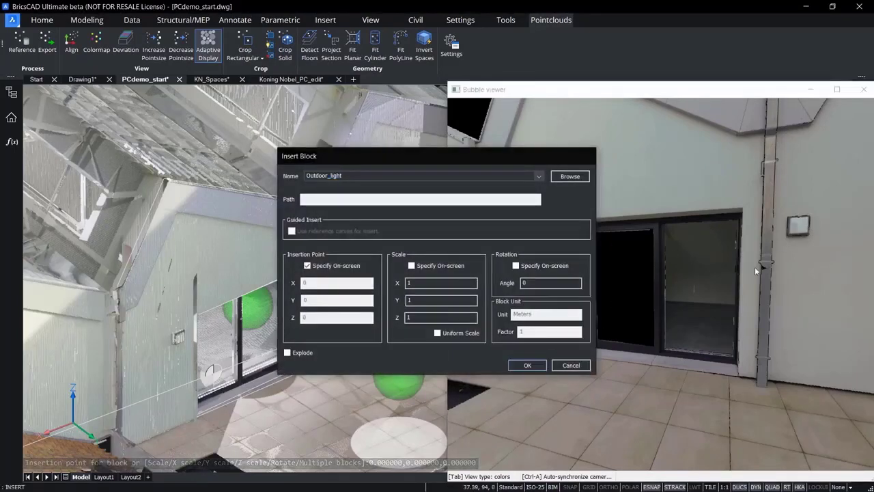
left_click(811, 215)
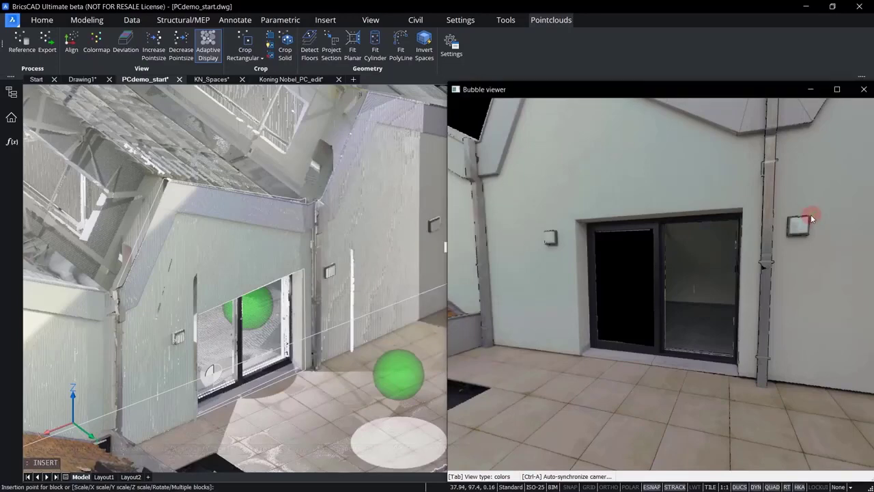
left_click_drag(810, 237, 595, 232)
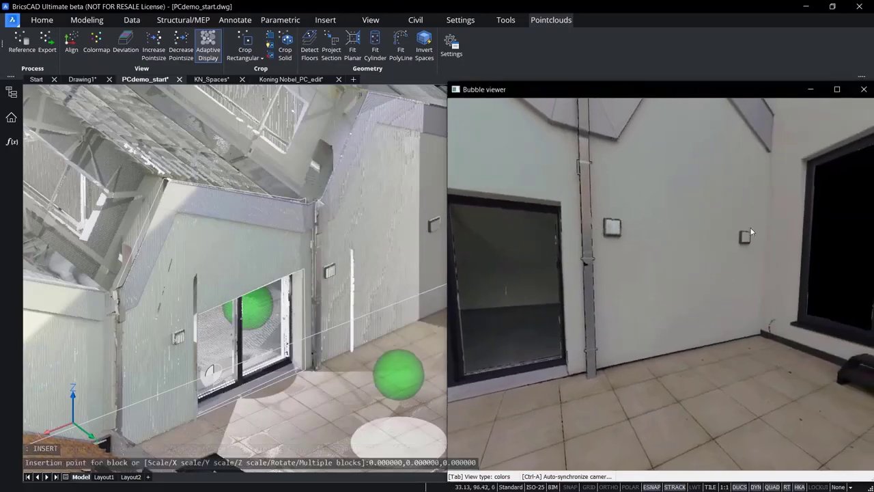
key("Return")
left_click(536, 364)
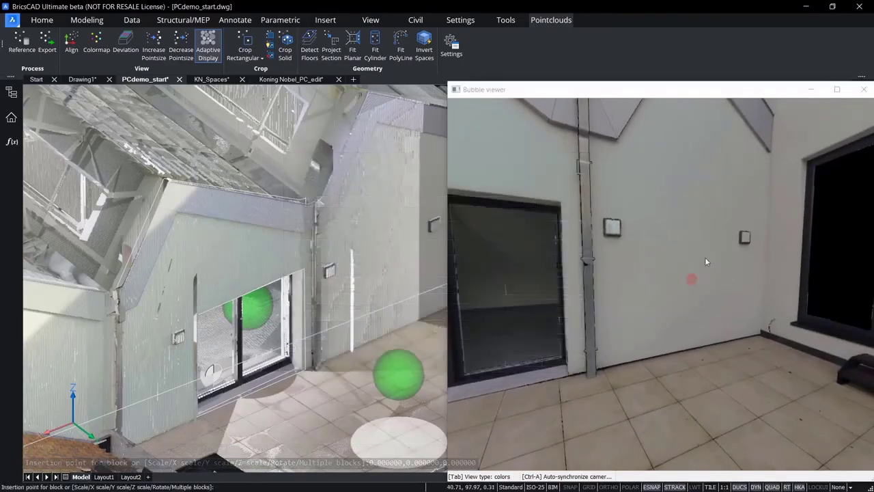
left_click(751, 233)
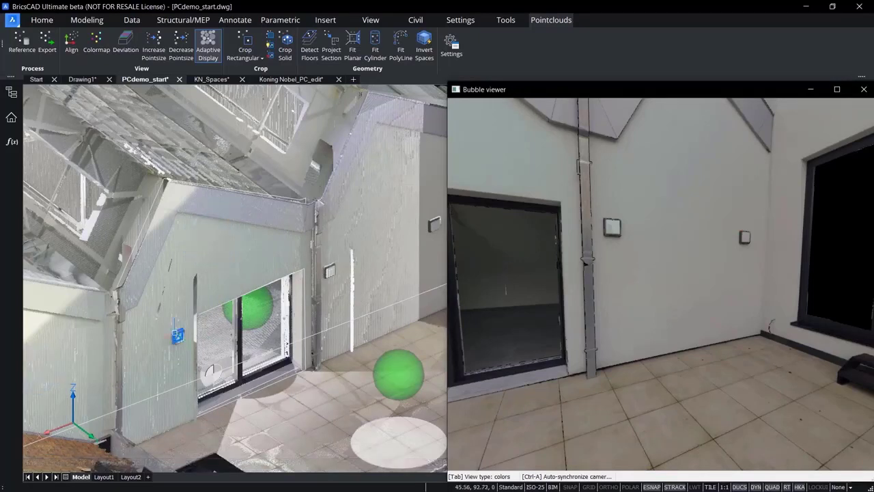
Step: Check the three inserted Outdoor_light blocks by selecting them in the model view, and clear the selection
left_click(175, 334)
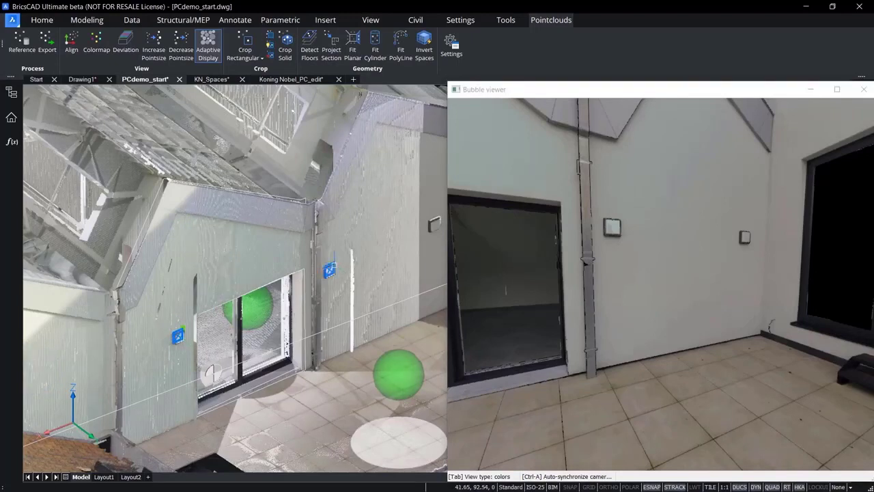
left_click(431, 219)
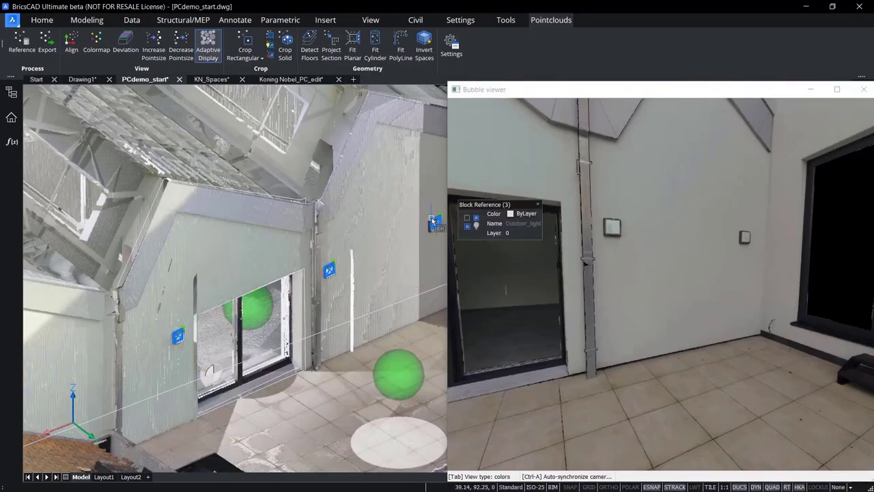
key("Escape")
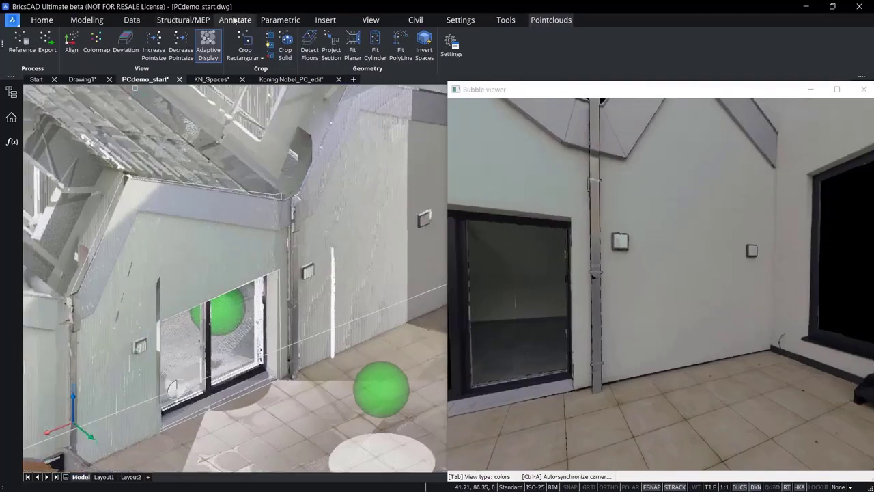
Step: Add a linear dimension between the front base corners of the black step in the bubble image, placing its dimension line on the terrace floor
left_click(233, 21)
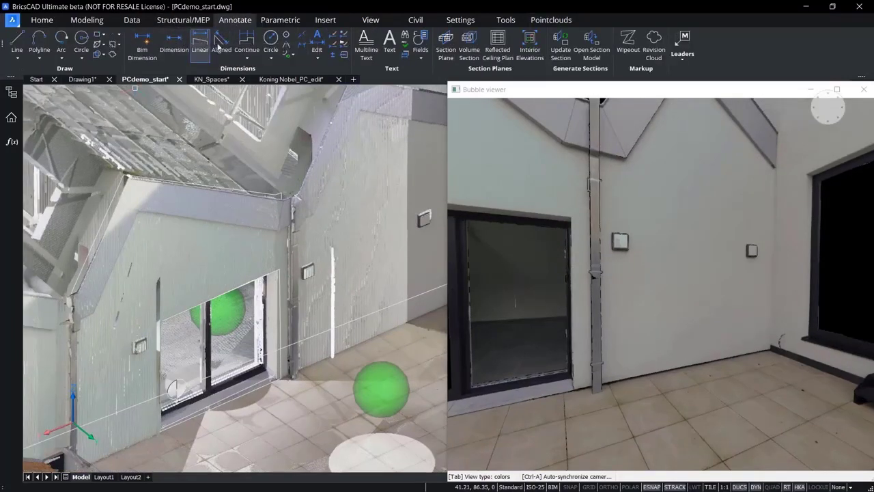
left_click(201, 41)
left_click_drag(683, 283, 517, 241)
left_click_drag(639, 273, 609, 266)
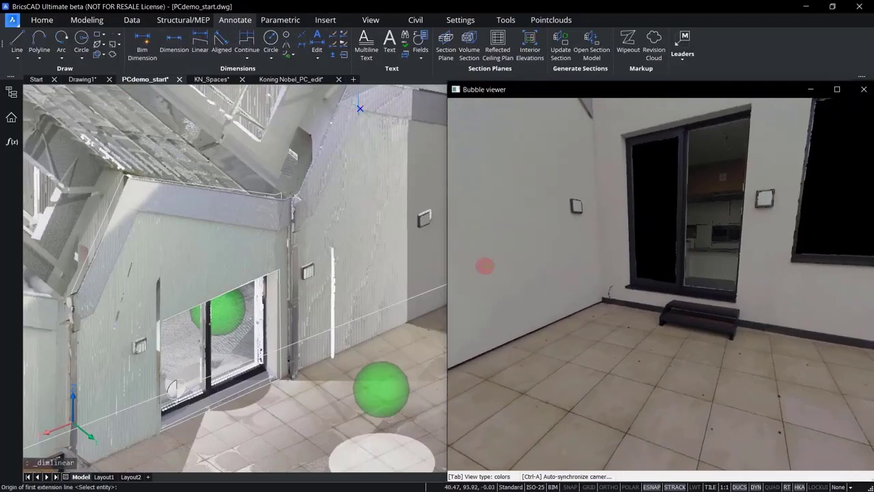
middle_click_drag(376, 272, 219, 263)
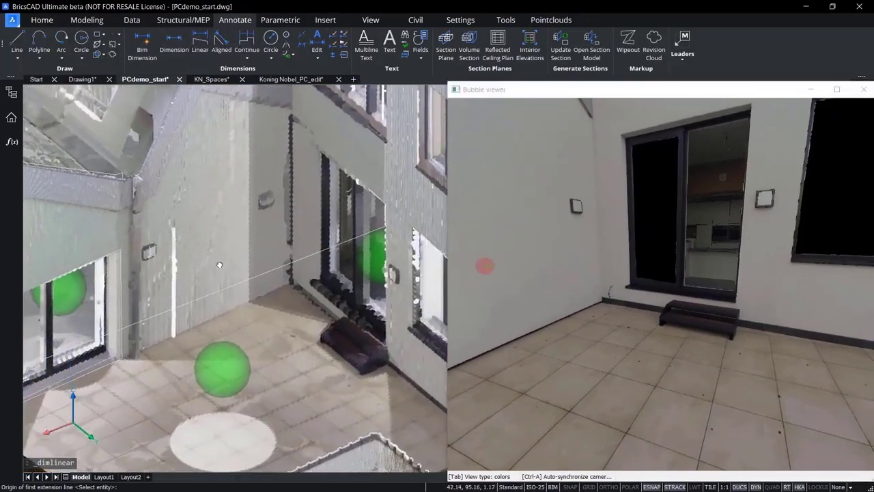
left_click_drag(689, 344, 666, 330)
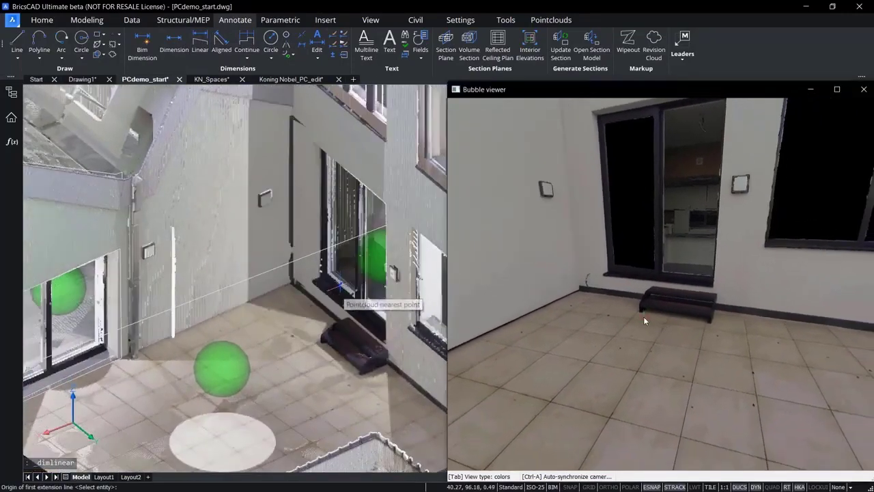
scroll(642, 315, "up", 2)
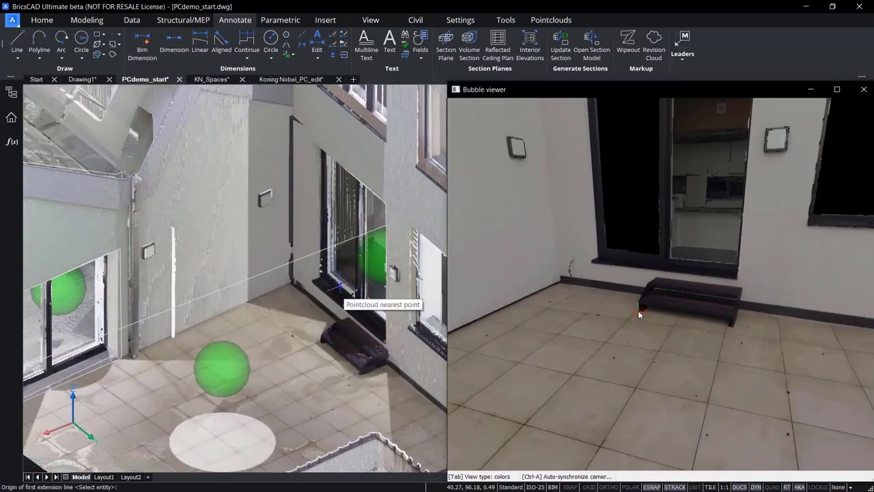
left_click(639, 313)
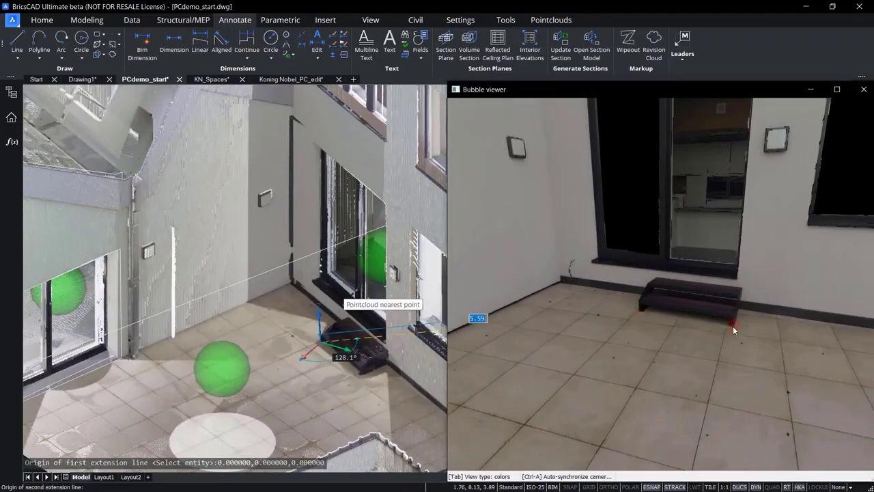
left_click(733, 326)
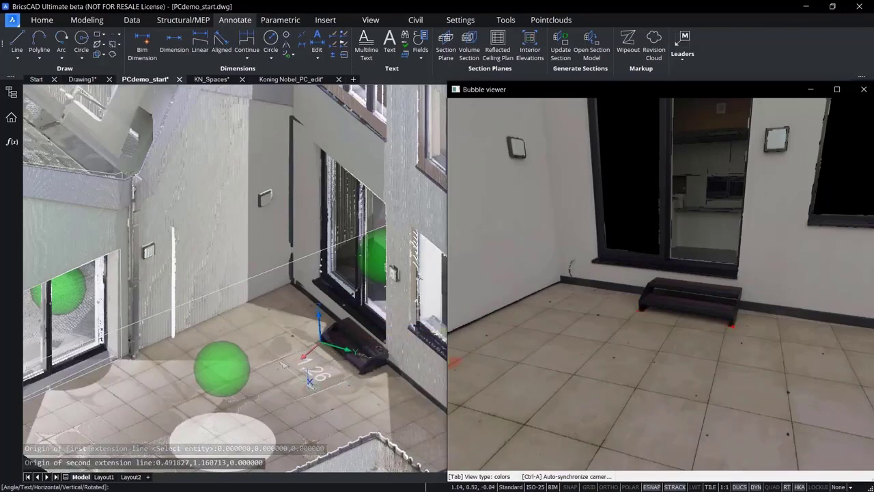
left_click(308, 382)
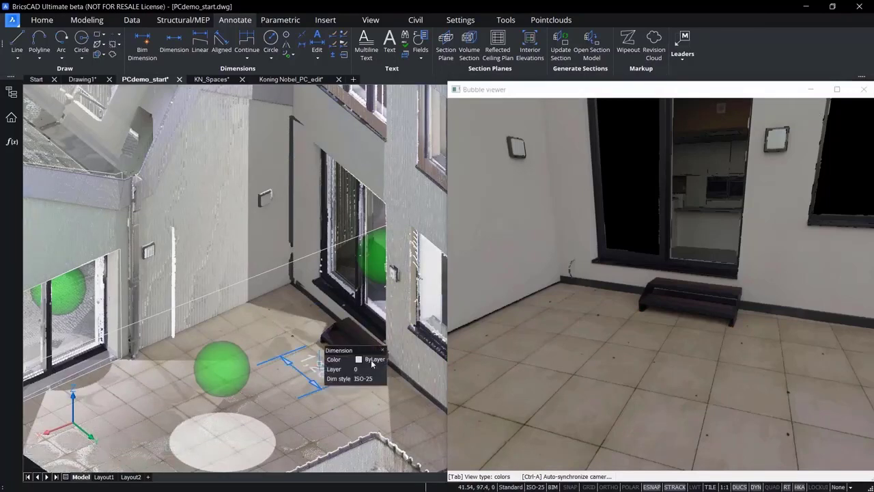
Step: Set the color of the step's dimension to Red and clear the selection
left_click(372, 364)
left_click(371, 380)
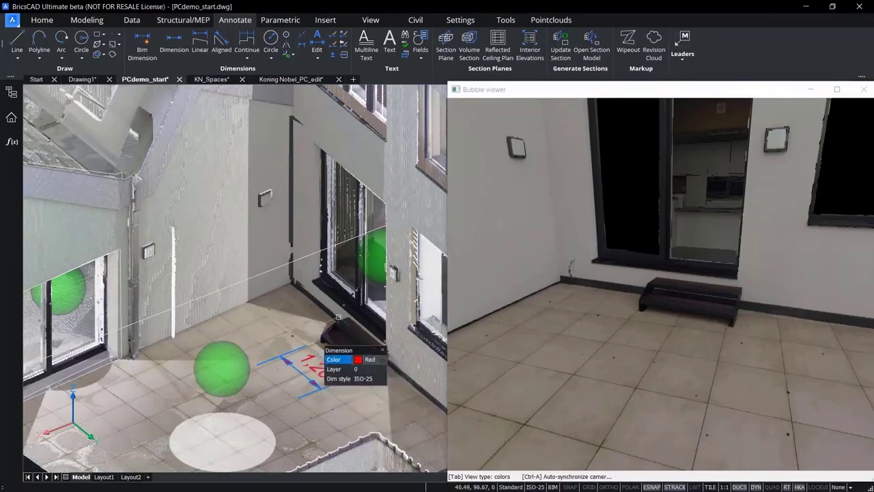
key("Escape")
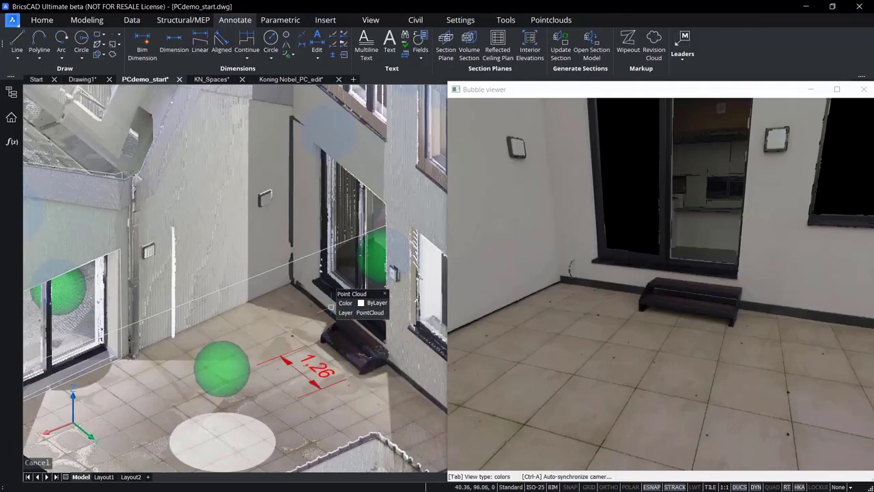
Step: Place the single-line text "Facade" on the adjoining wall above the lamp by the downpipe in the bubble image, with height 0.5 and rotation 0
middle_click_drag(192, 241, 224, 299)
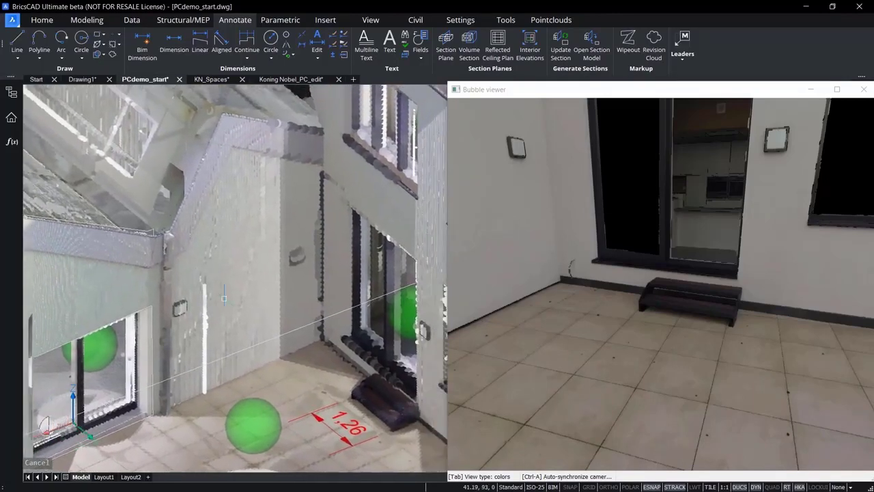
left_click(558, 229)
left_click_drag(571, 237, 633, 306)
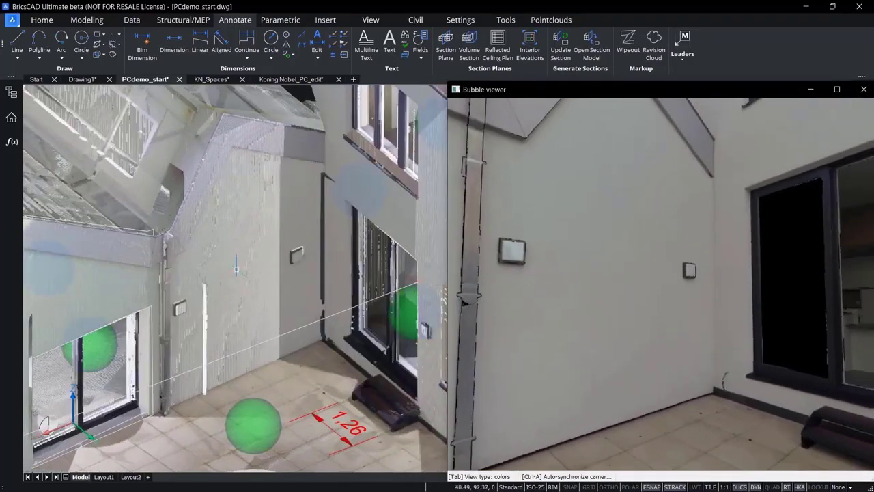
type("TEXT")
key("Return")
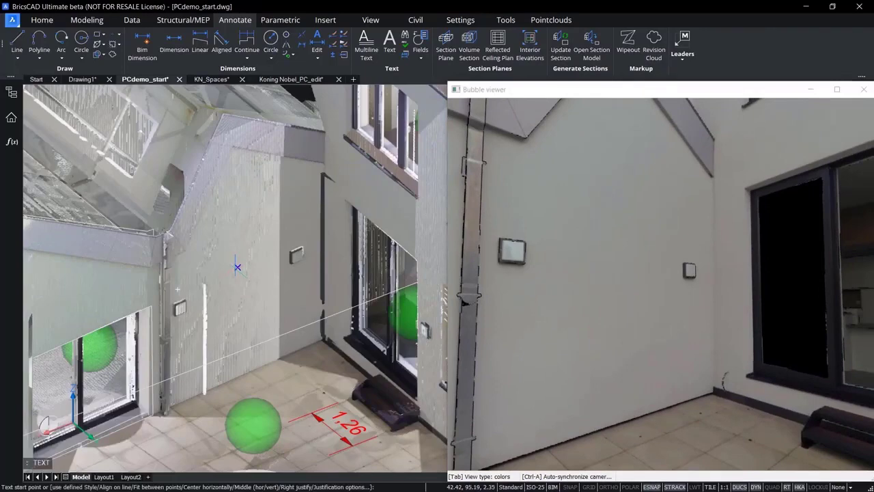
left_click(523, 195)
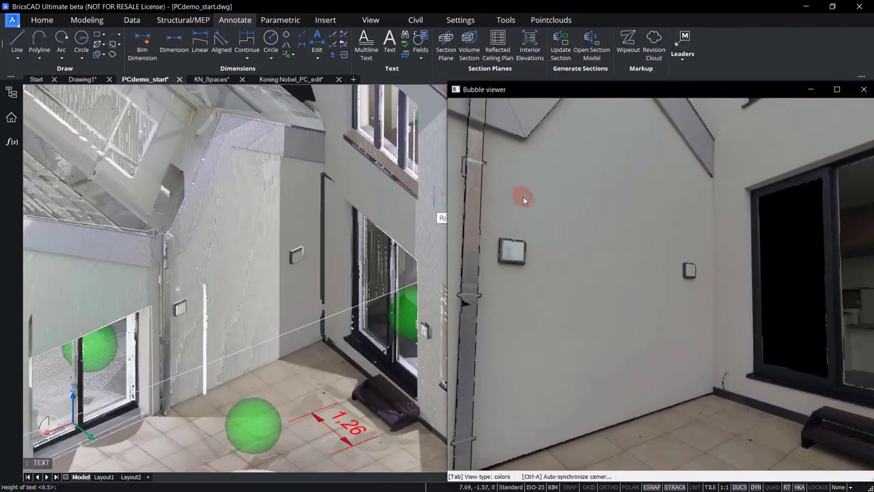
key("Return")
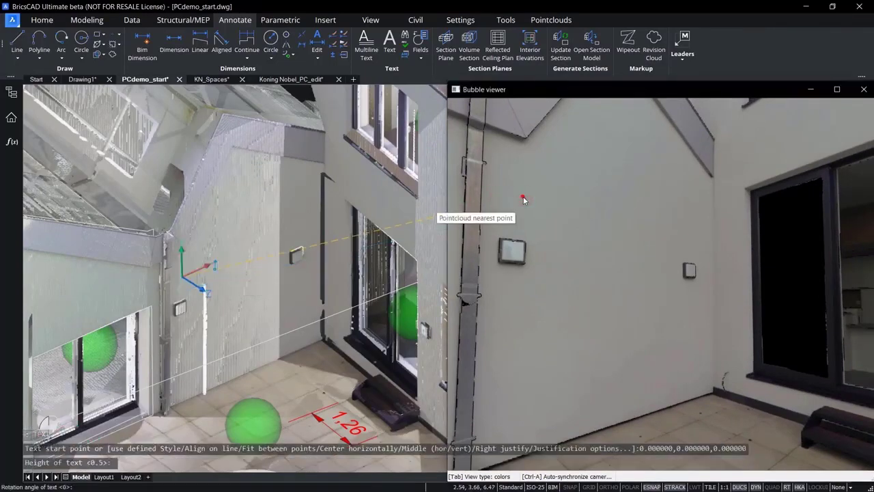
type("Facade")
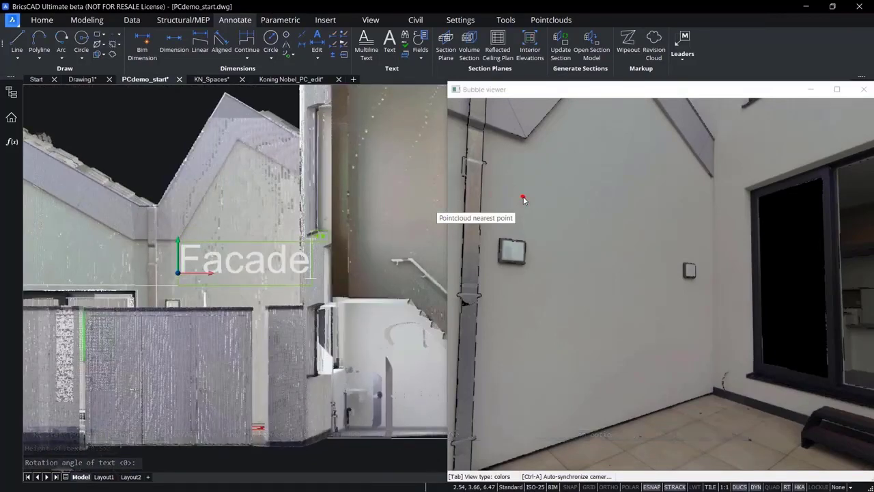
left_click(373, 458)
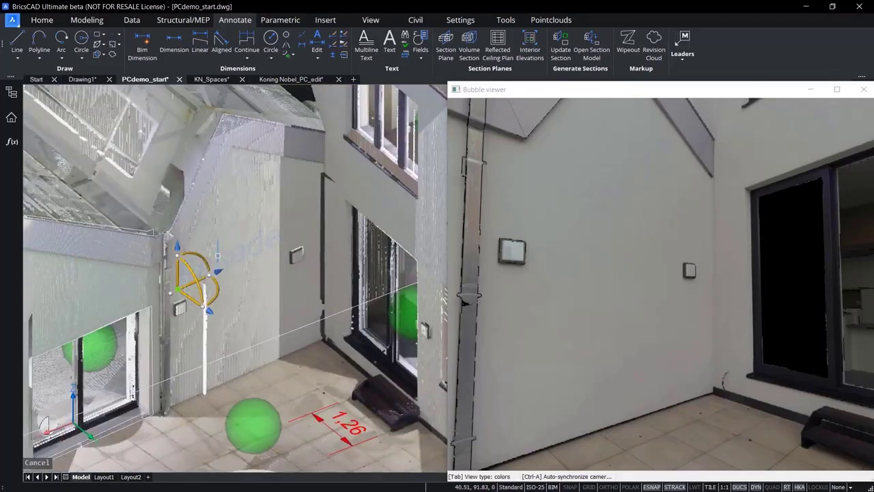
Step: Move the Facade text slightly outward from the wall surface and open its color choices
left_click(198, 301)
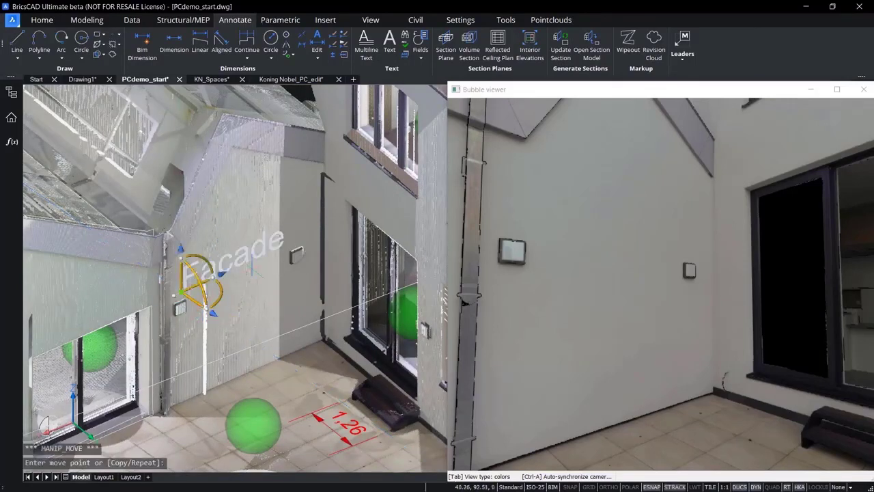
key("Escape")
mouse_move(251, 258)
left_click(292, 254)
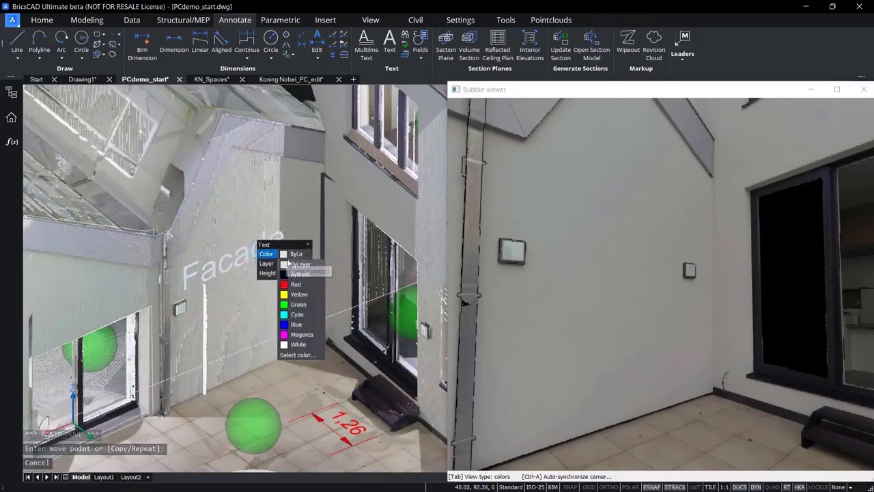
Step: Set the color of the Facade text to Blue and close the bubble viewer
left_click(293, 324)
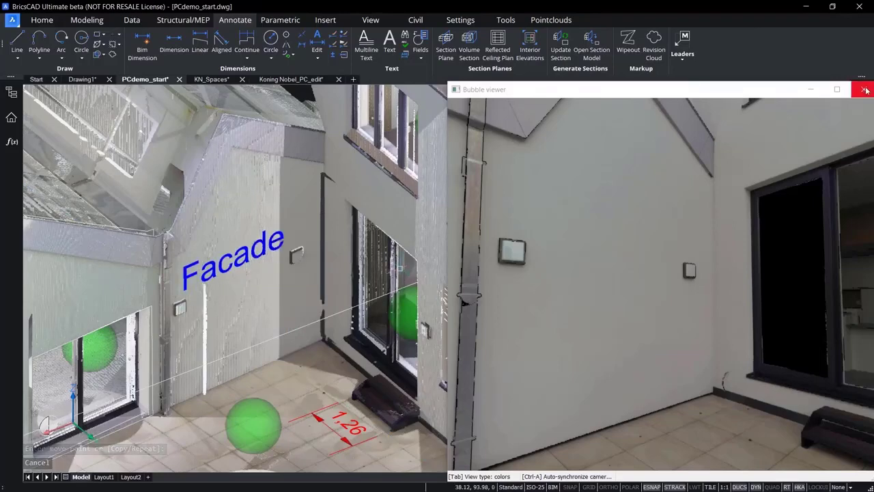
left_click(863, 90)
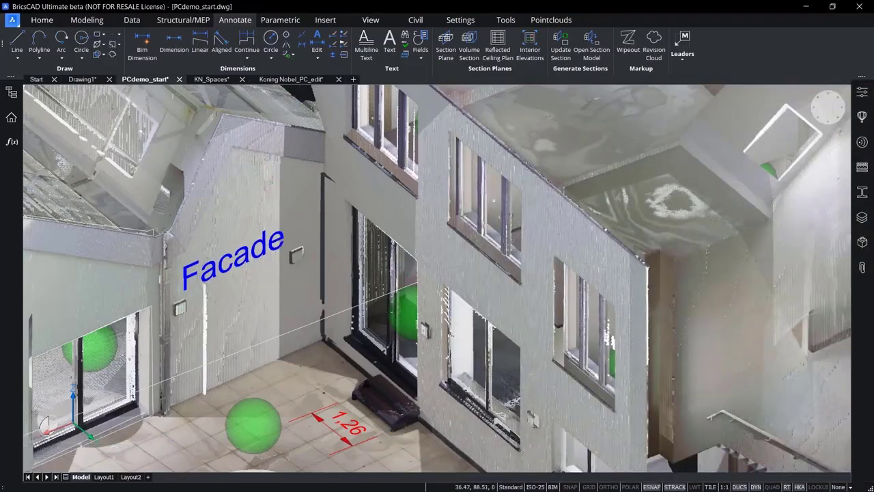
Step: Temporarily hide the point cloud to inspect the drawn lines, Facade text and dimension, and make it visible again
scroll(296, 96, "down", 5)
scroll(539, 253, "down", 3)
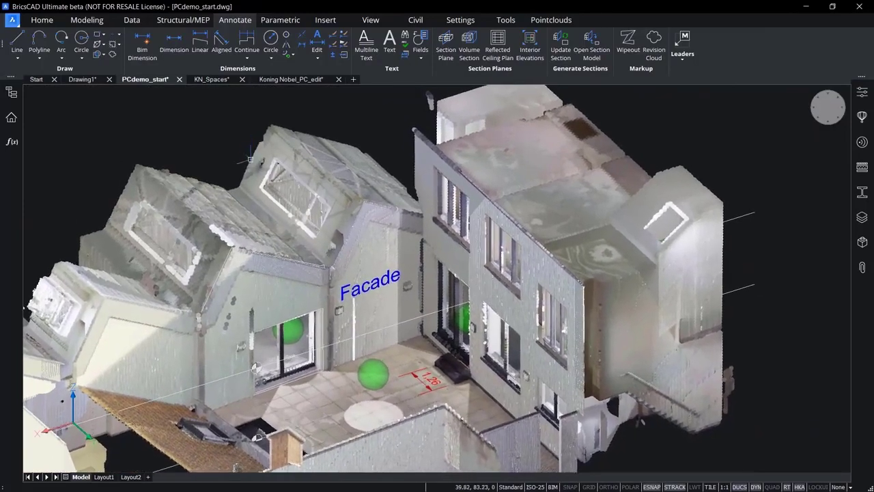
key("F12")
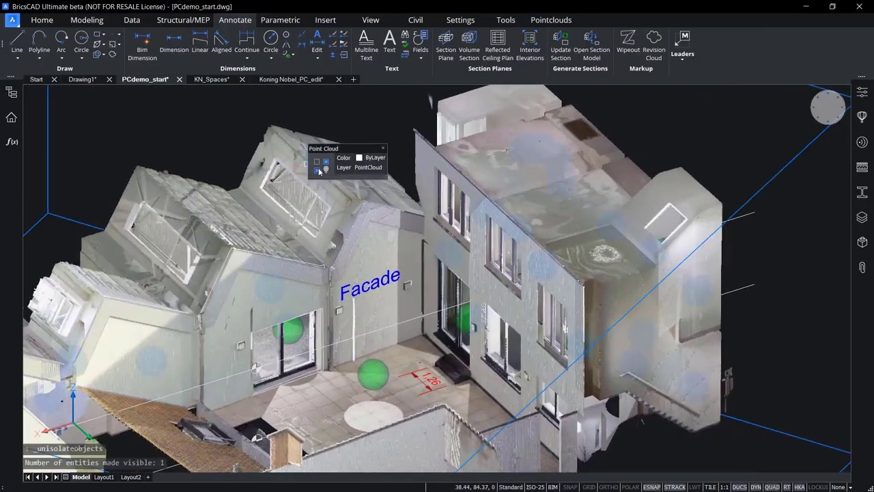
left_click(318, 170)
scroll(403, 262, "up", 2)
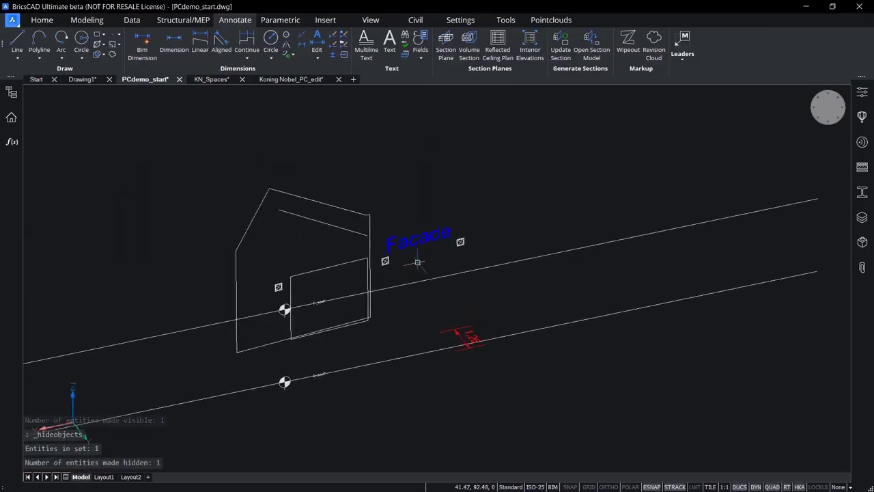
mouse_move(450, 249)
key("Escape")
key("Escape")
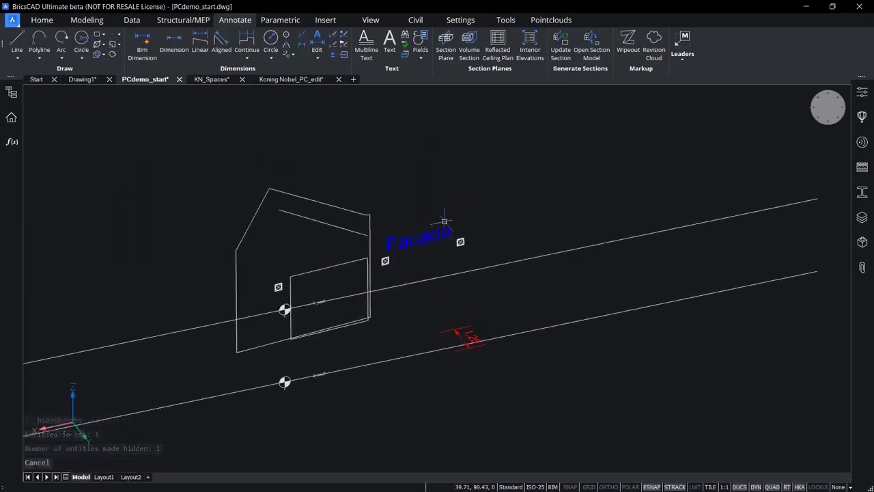
mouse_move(450, 331)
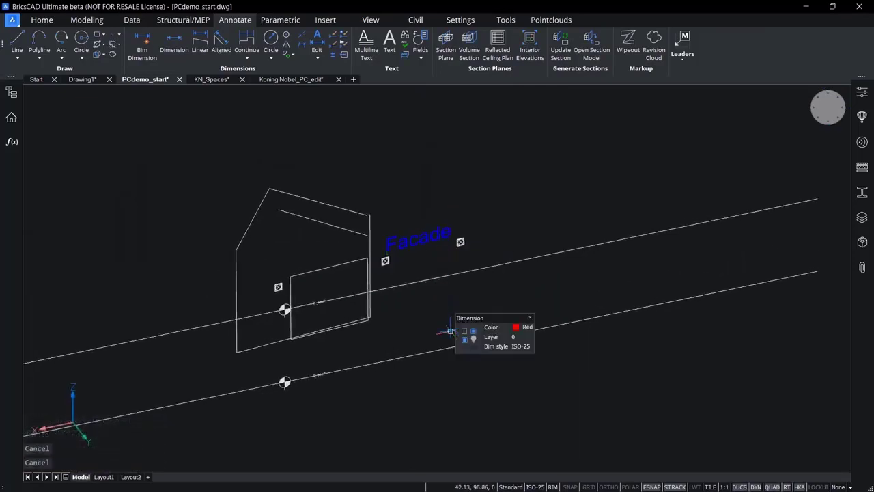
scroll(450, 332, "down", 2)
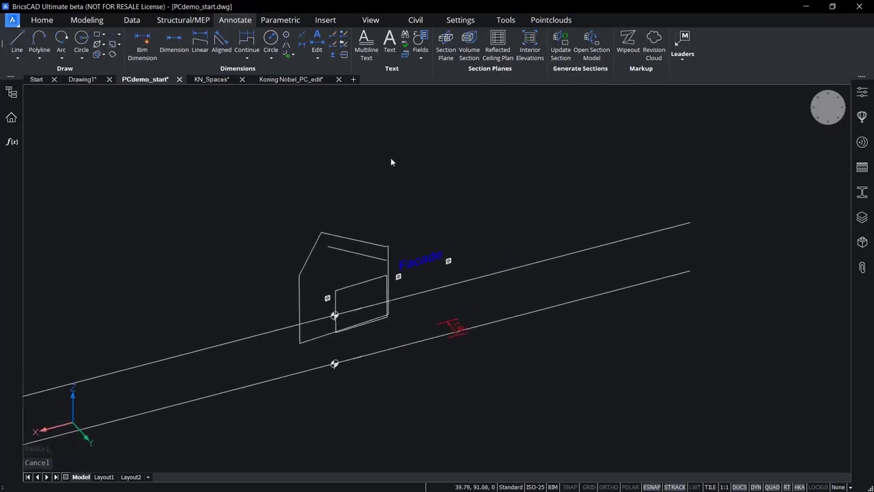
right_click(390, 157)
left_click(400, 179)
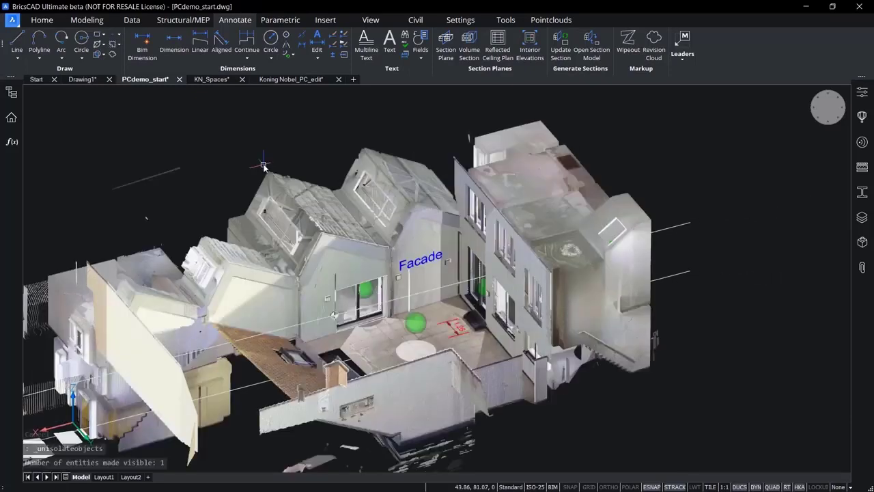
Step: Place a horizontal section plane through the building's upper floor at a distance of about 6.62, clipping away the roof
middle_click_drag(264, 168, 347, 150, "shift")
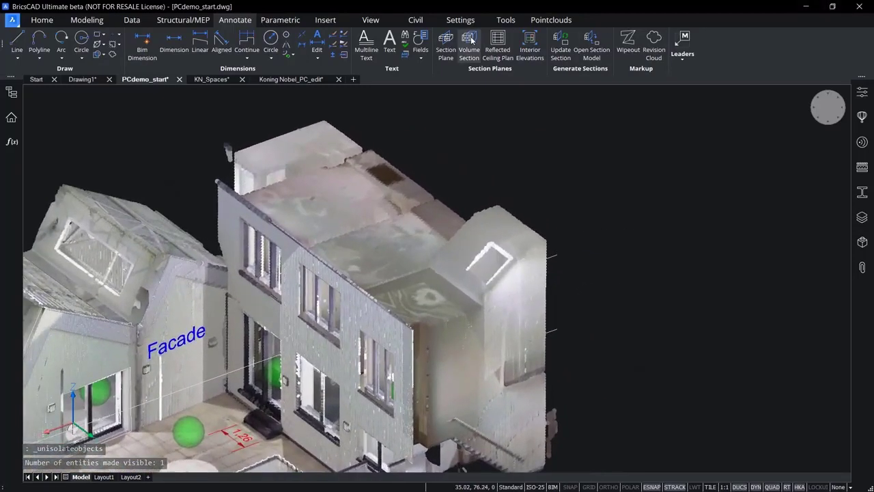
left_click(445, 39)
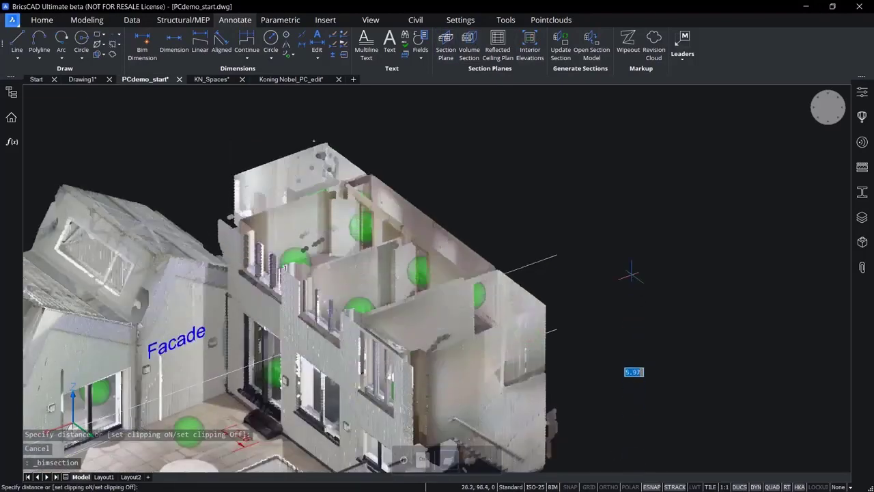
left_click(630, 266)
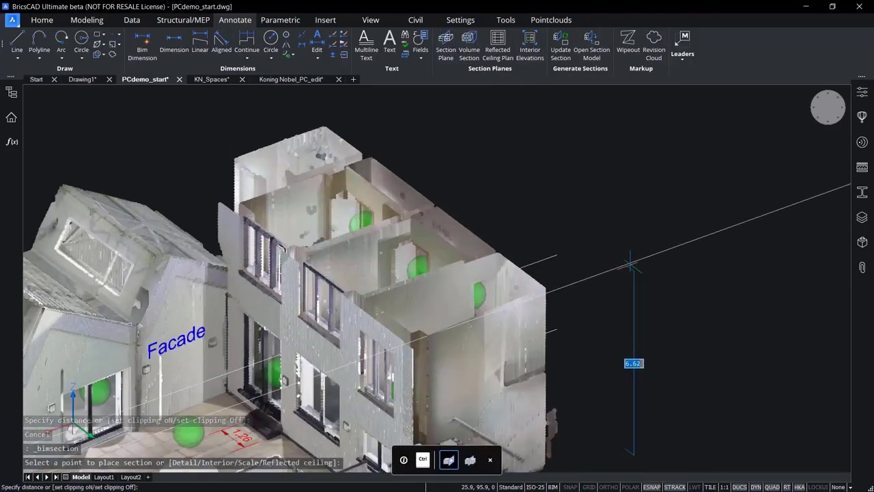
left_click(631, 266)
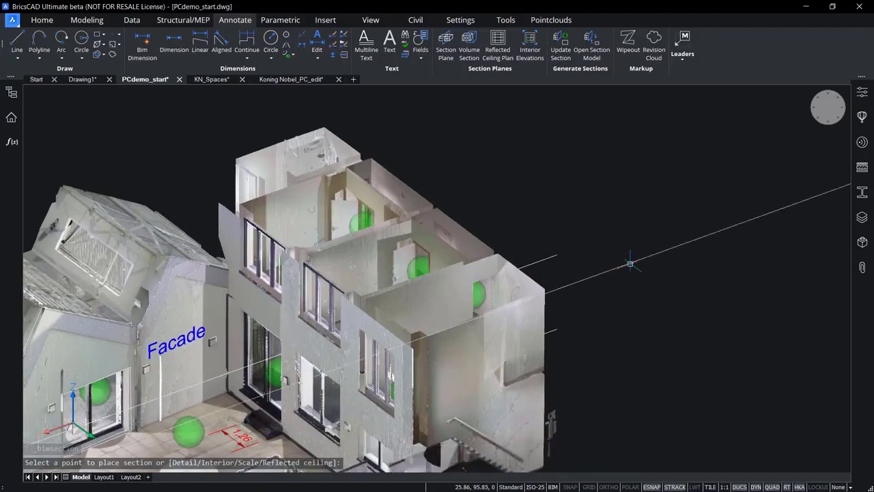
left_click(506, 163)
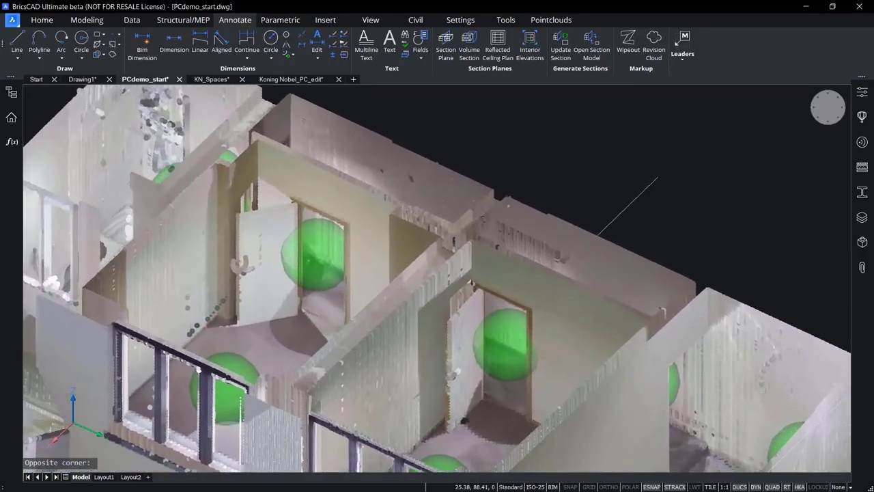
Step: Run Point Cloud Fit Planar with the Regular data type and fit a plane to the interior wall containing the doorways
left_click(546, 23)
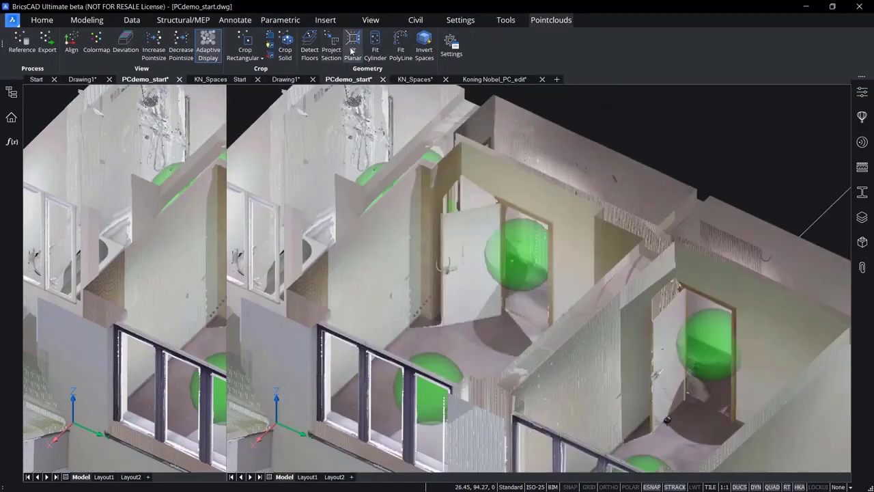
left_click(353, 47)
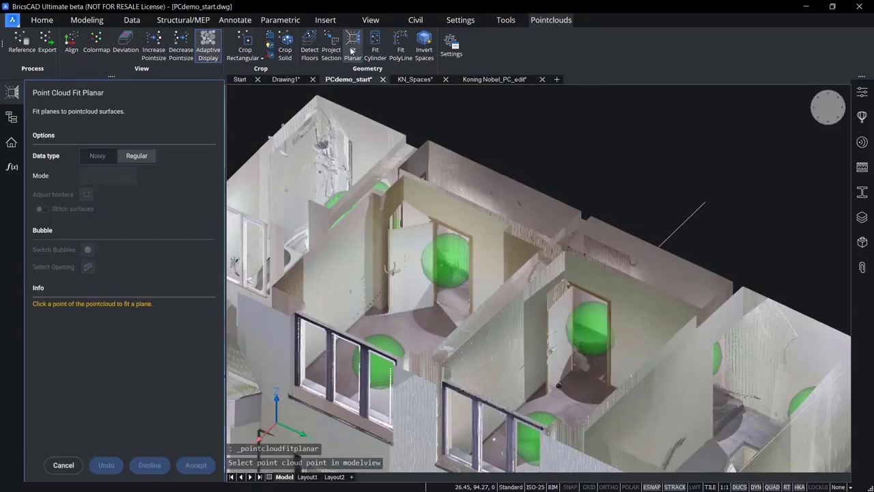
scroll(317, 282, "up", 1)
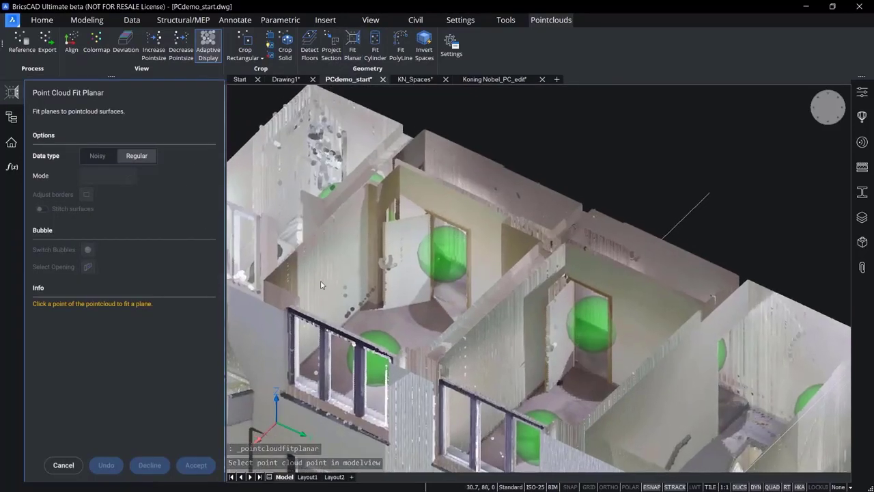
scroll(323, 285, "up", 3)
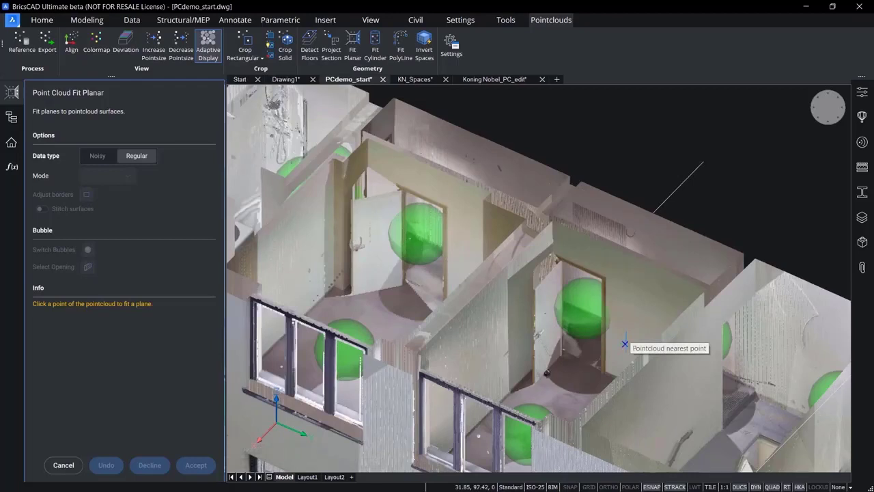
left_click(625, 344)
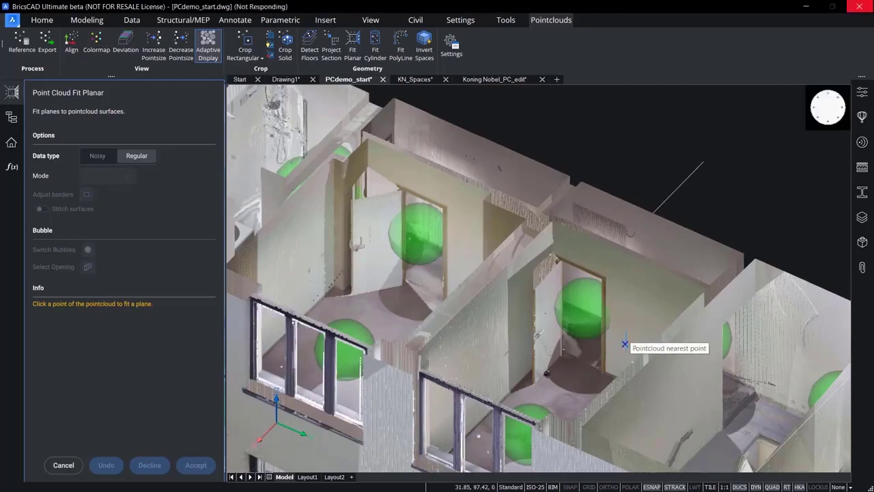
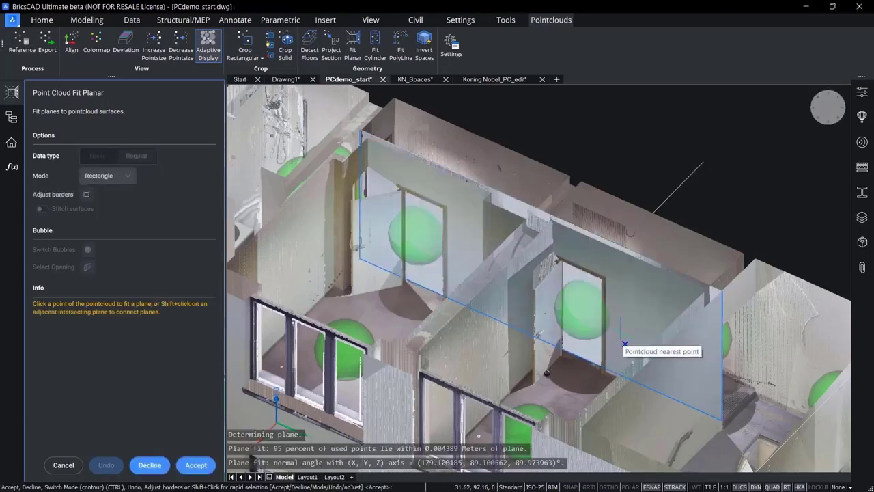
Step: Cycle the fitted plane through the rectangle, contour and solid modes and accept it as a solid
key("ctrl")
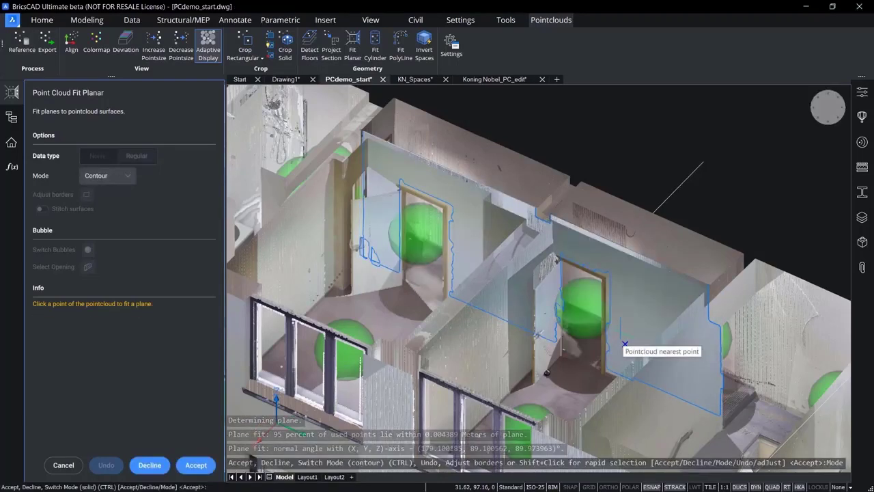
key("ctrl")
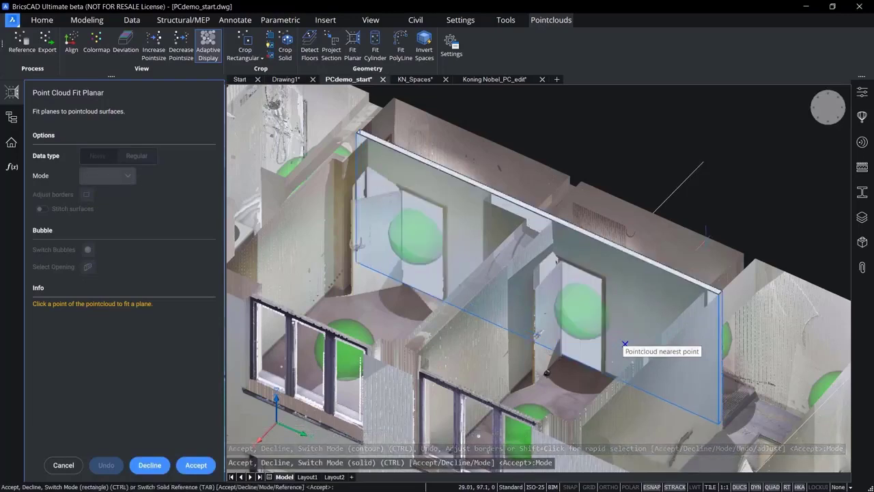
key("ctrl")
key("ctrl")
key("ctrl")
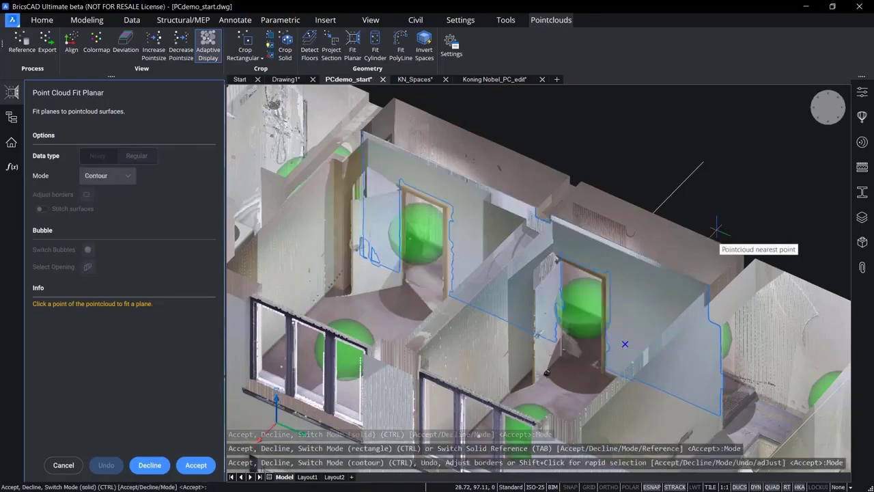
key("Return")
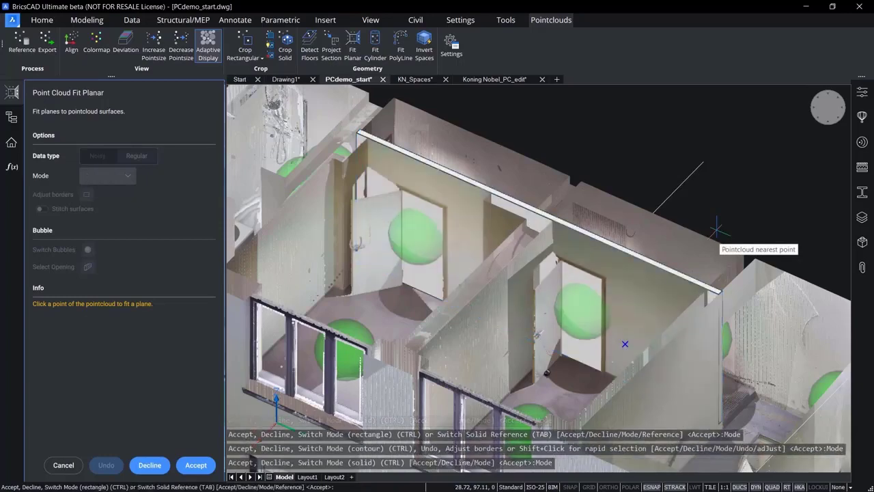
key("Return")
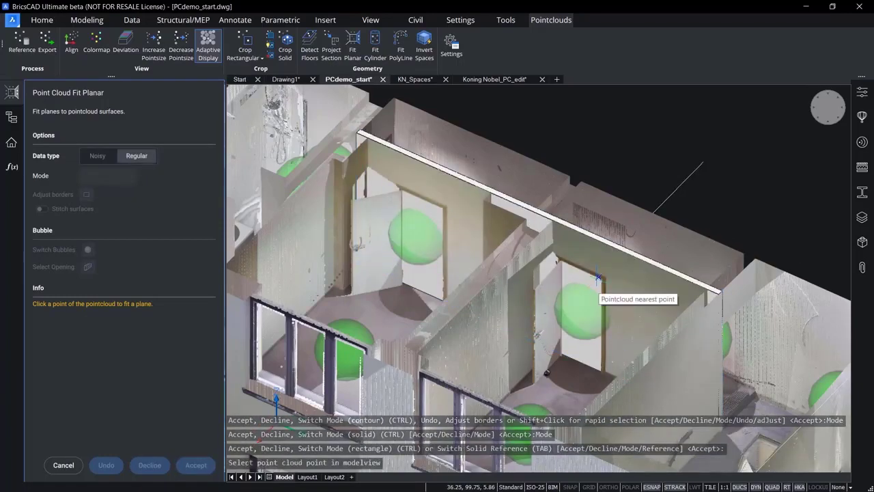
Step: Fit a rectangular plane to the stairwell's side wall from three points using the Noisy data type, accept it and end the command
middle_click_drag(598, 277, 438, 216)
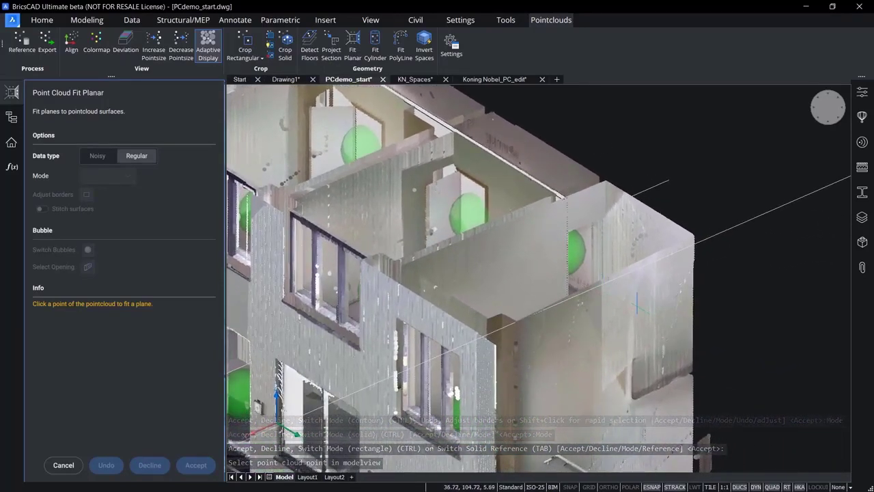
left_click(101, 156)
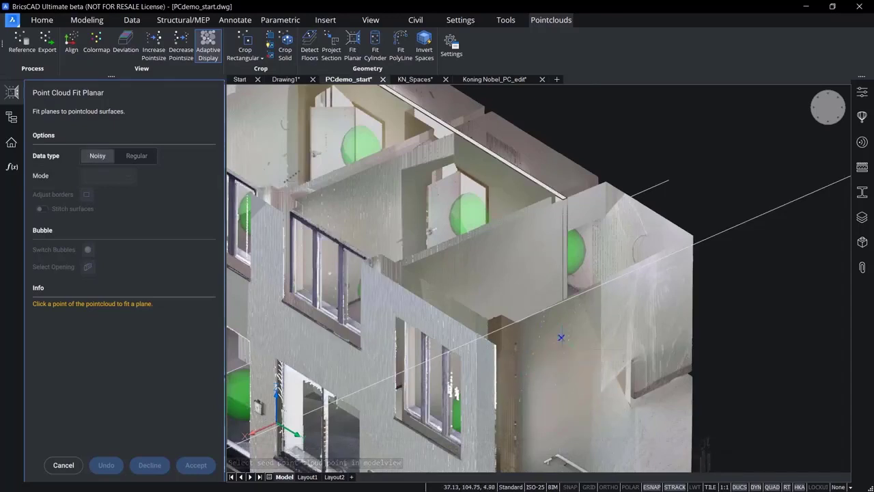
left_click(681, 353)
left_click(681, 353)
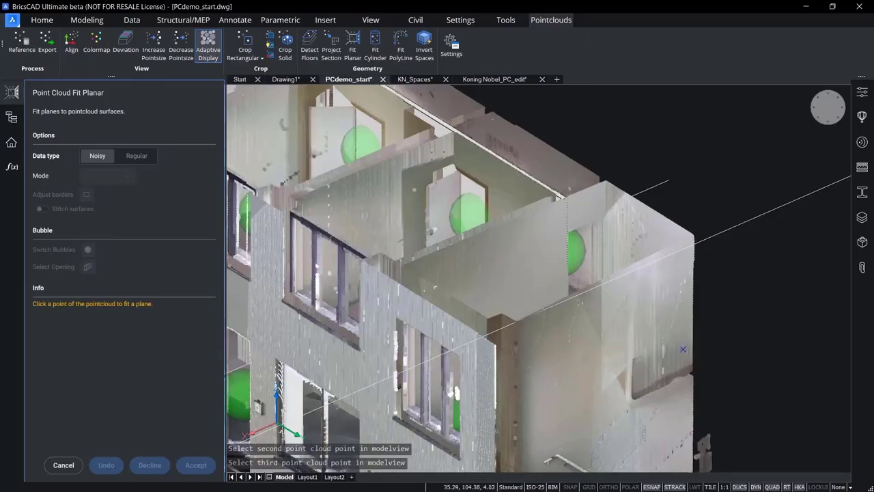
middle_click_drag(682, 353, 683, 307)
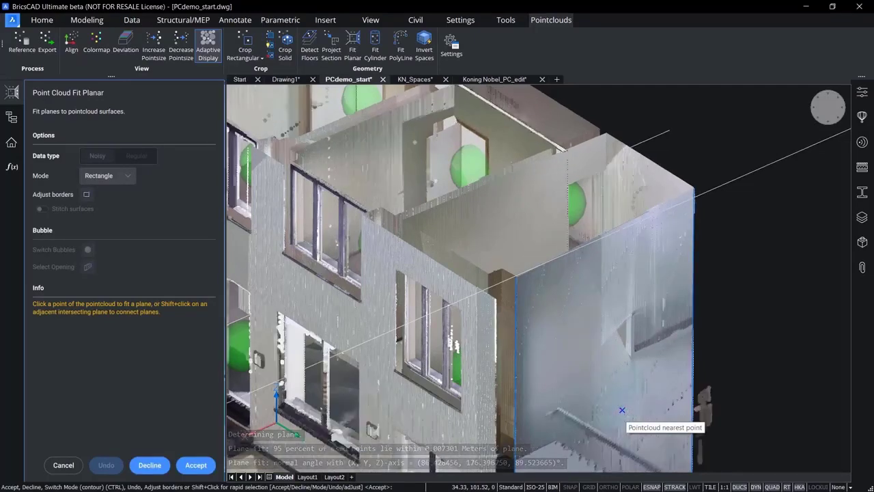
middle_click_drag(622, 410, 290, 454, "shift")
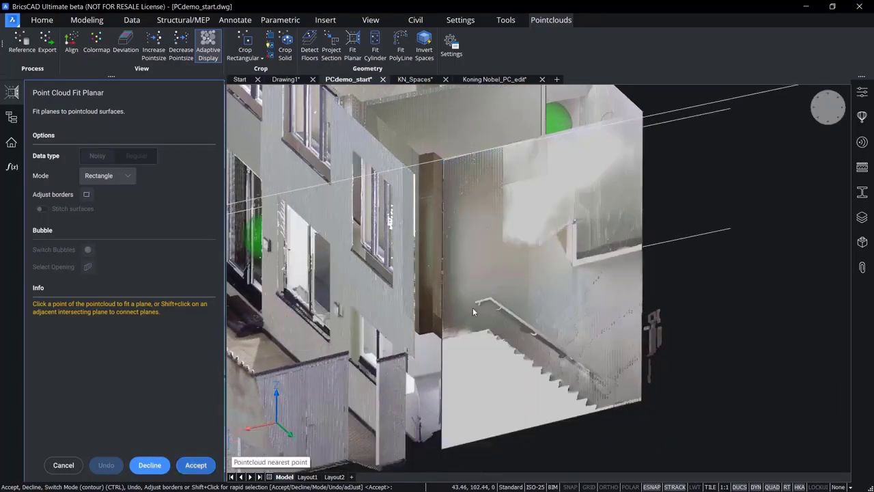
left_click(196, 463)
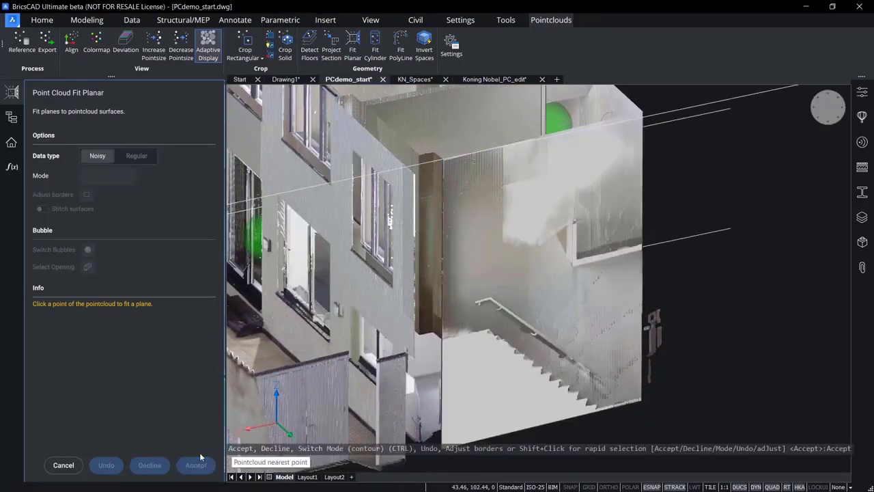
left_click(466, 397)
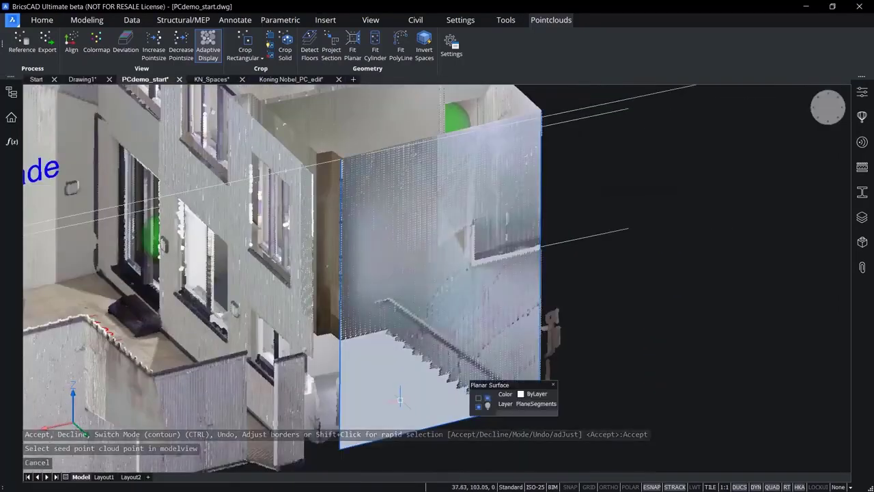
middle_click_drag(401, 400, 433, 447, "shift")
key("Escape")
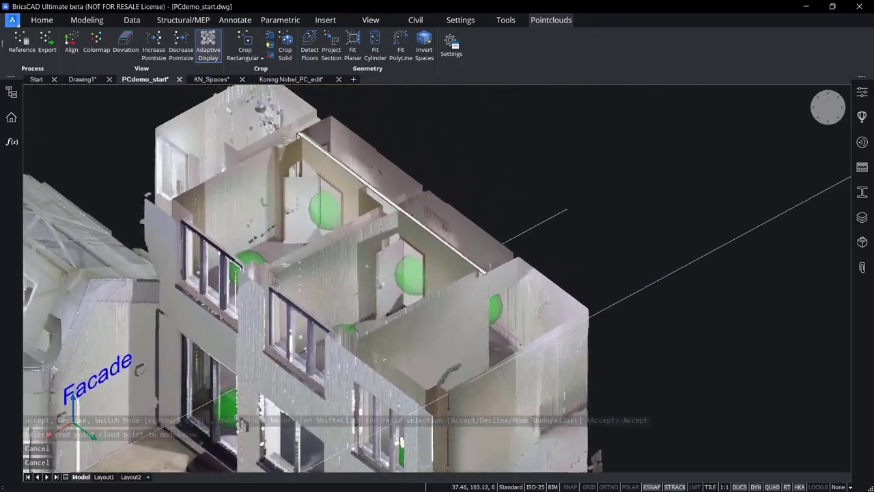
Step: Hide the 3D solid fitted to the interior wall with the doorways
scroll(235, 158, "up", 5)
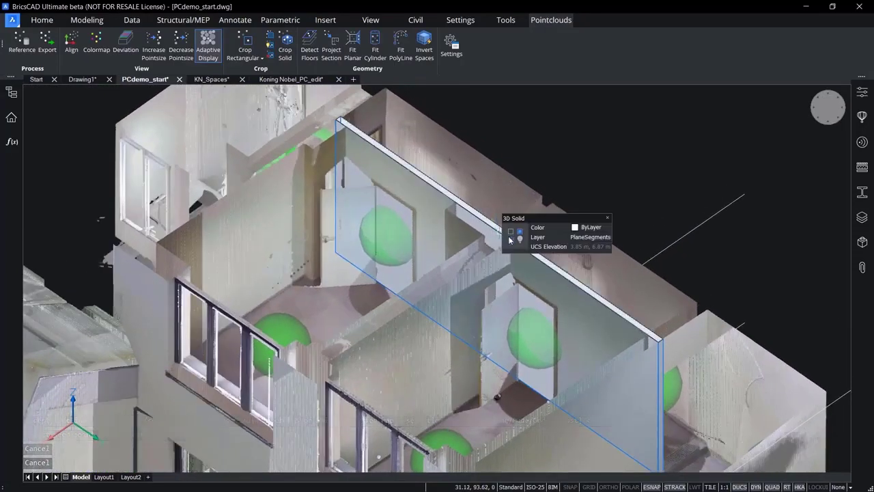
left_click(510, 239)
mouse_move(280, 327)
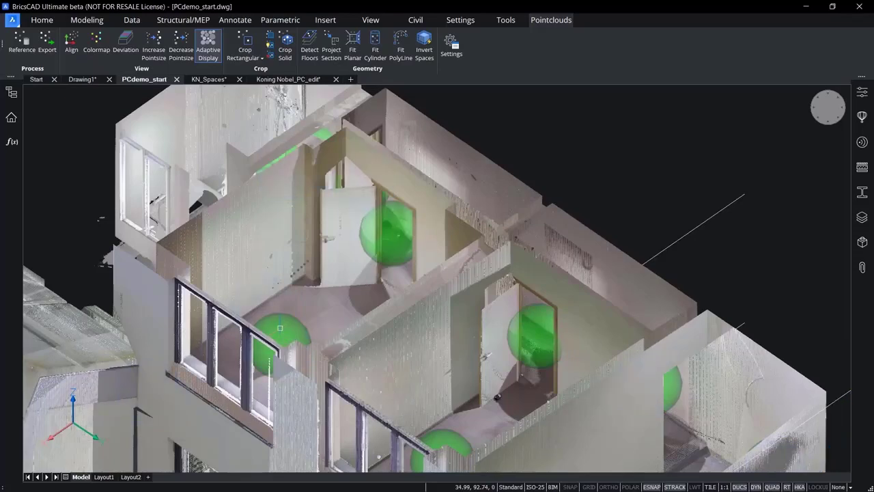
Step: Open the scan bubble of the room with the three-part window in the Bubble viewer, and reposition and enlarge the viewer
double_click(280, 327)
left_click_drag(467, 13, 672, 80)
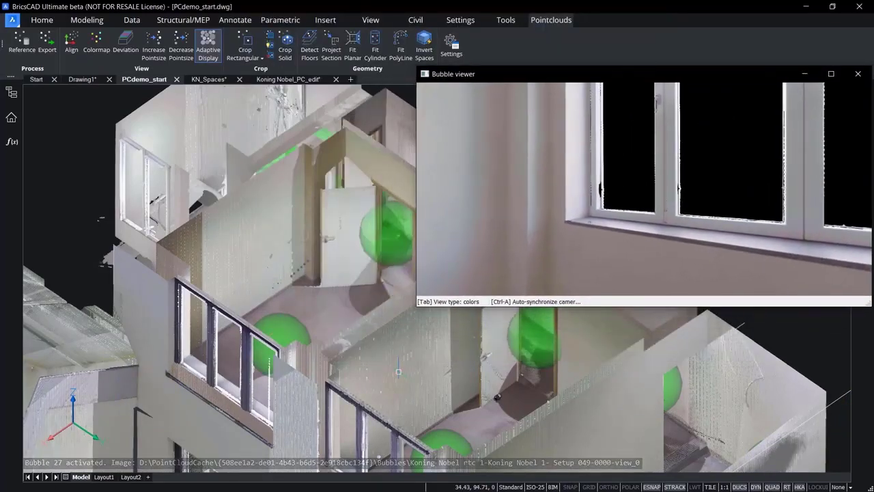
left_click_drag(414, 311, 400, 471)
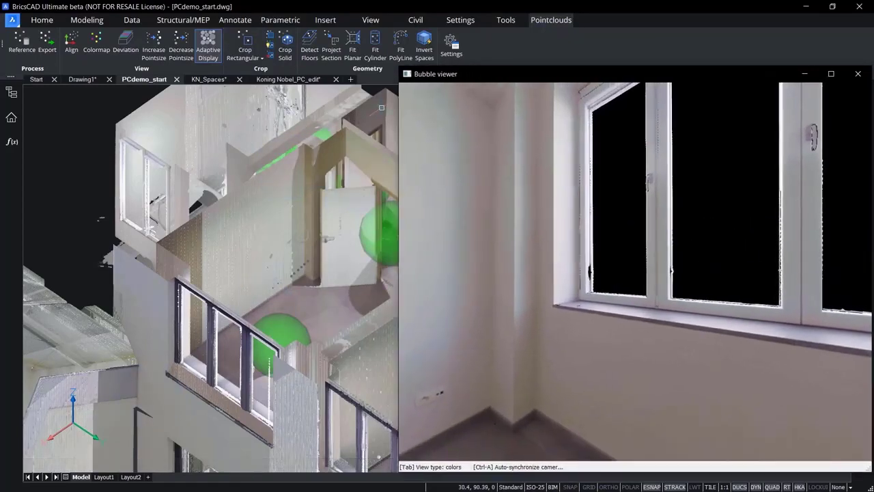
Step: Run Point Cloud Fit Planar and fit a rectangular plane to the wall beside the room's open door
left_click(353, 49)
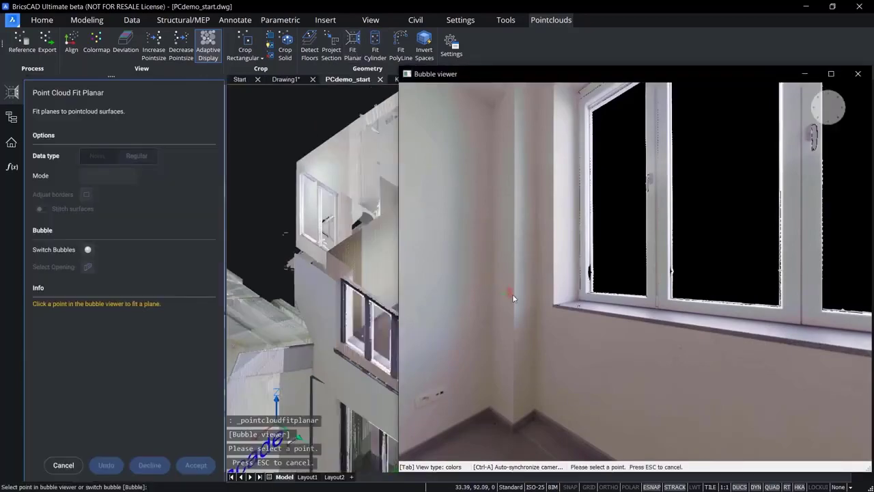
left_click_drag(456, 273, 659, 286)
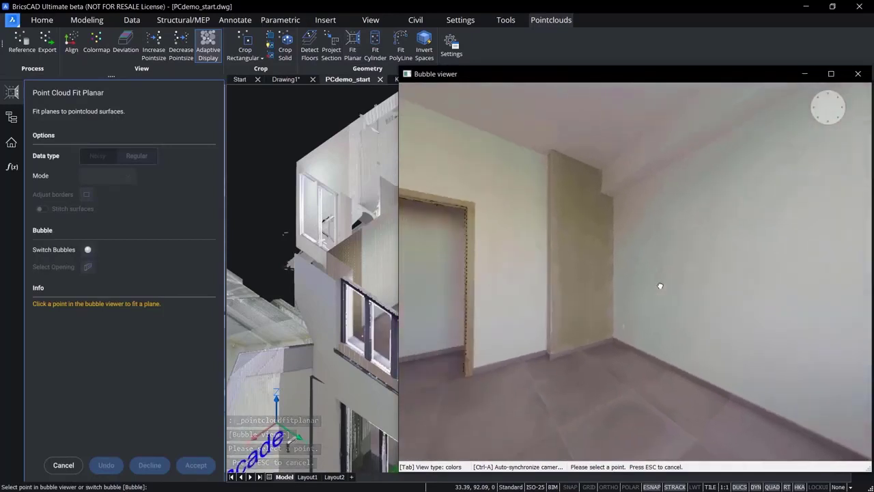
left_click(510, 277)
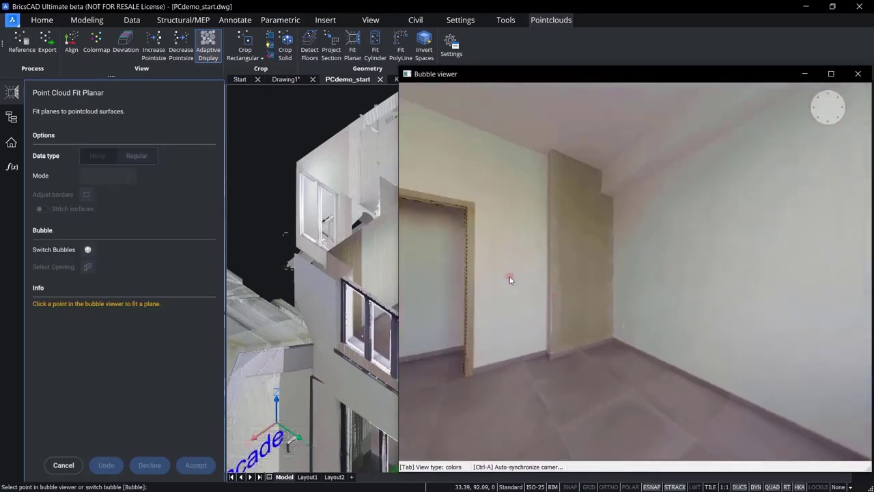
left_click_drag(514, 225, 642, 247)
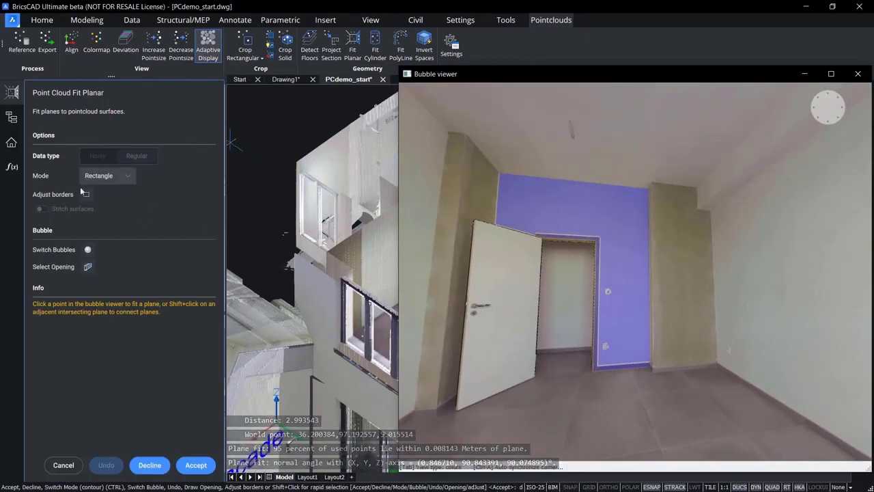
Step: Adjust the plane's borders to four corners enclosing the wall strip between door frame and column, accept it and end the command
scroll(612, 296, "up", 5)
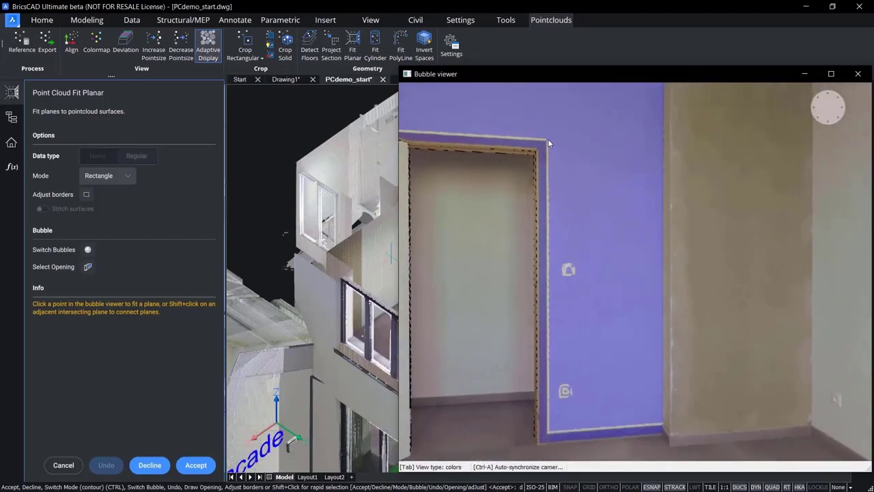
left_click(85, 194)
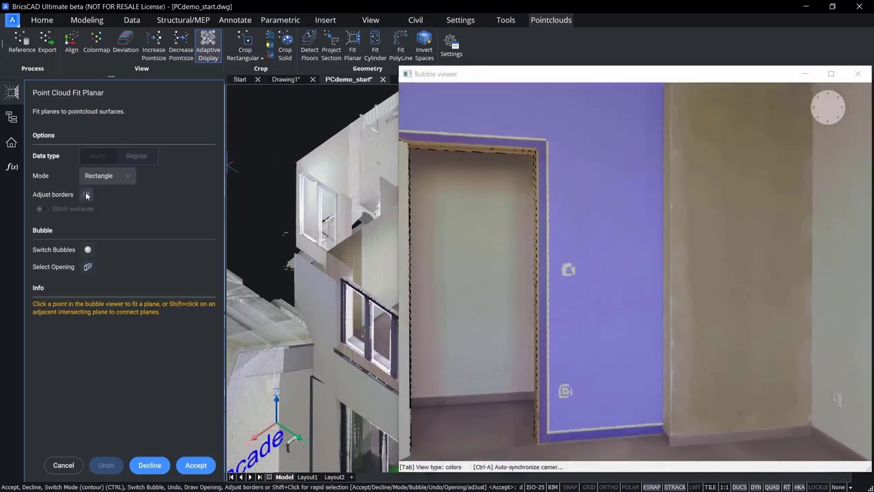
left_click(547, 141)
left_click(663, 148)
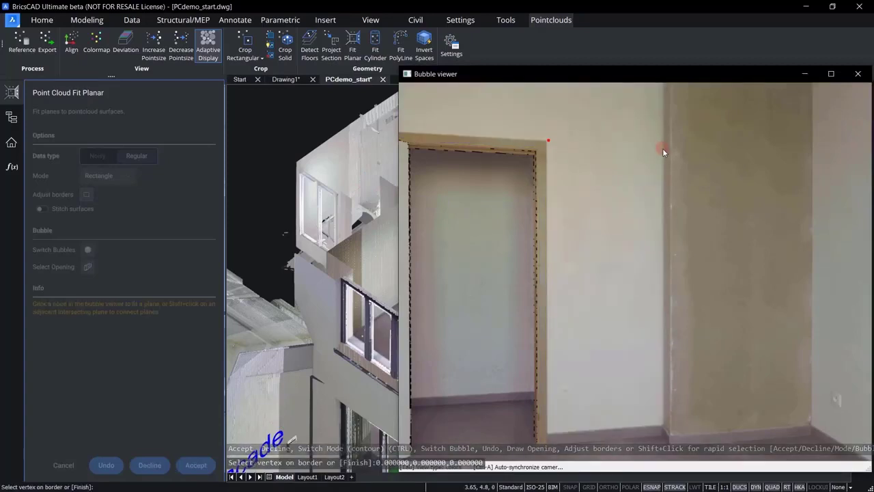
left_click(661, 421)
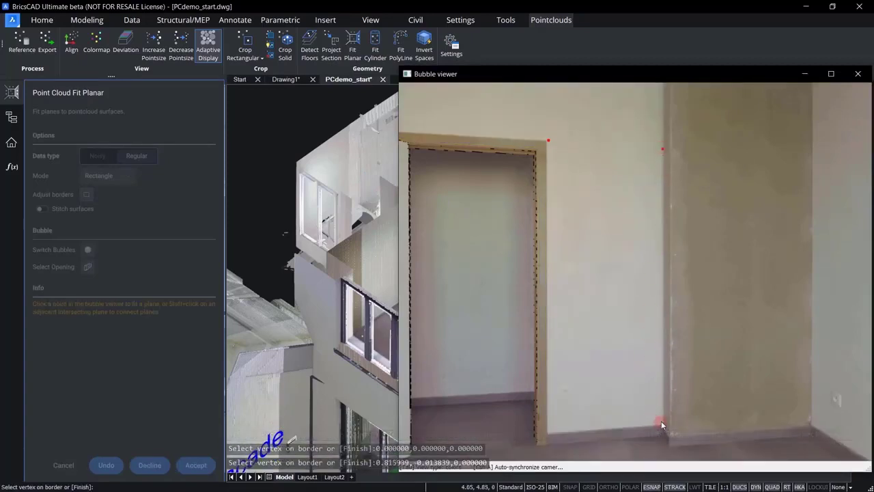
left_click(549, 429)
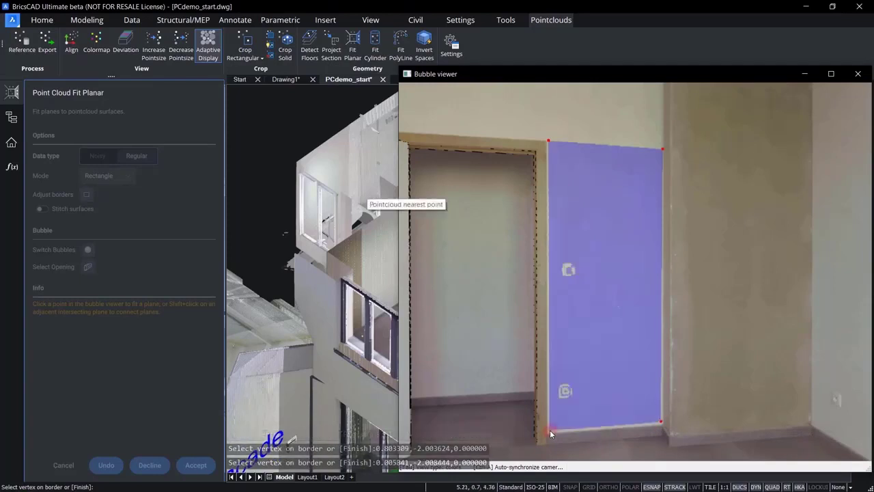
key("Return")
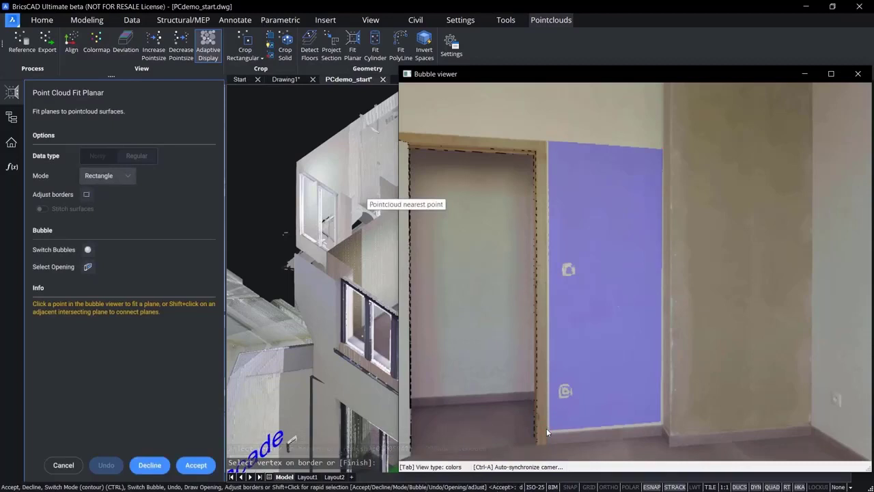
left_click(196, 465)
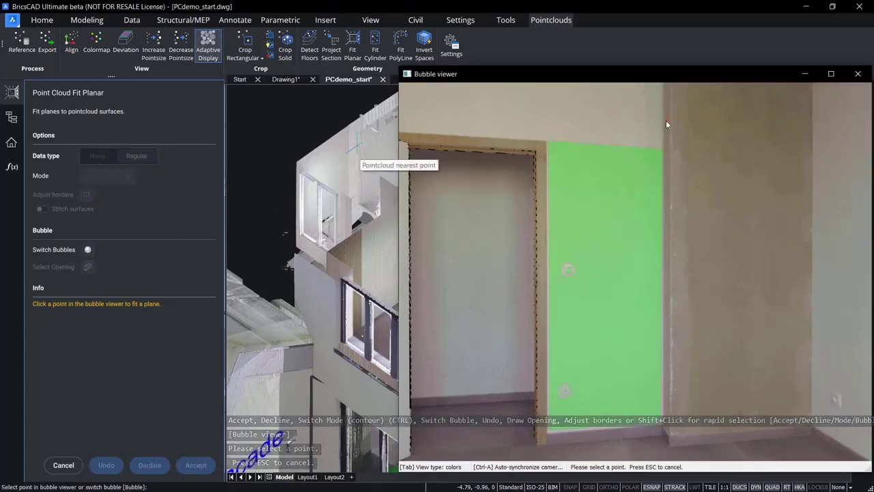
key("Escape")
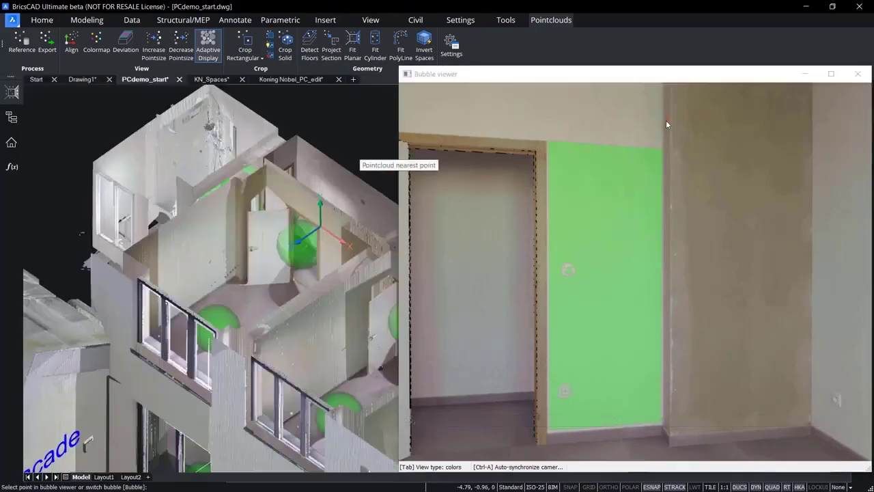
Step: Undo the last hide operation and hide the planar surface fitted beside the doorway
middle_click_drag(337, 205, 211, 205)
mouse_move(308, 237)
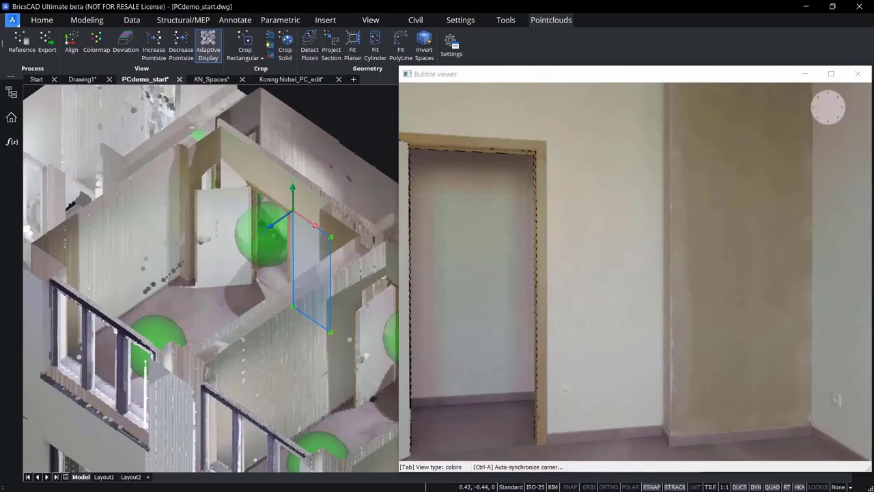
middle_click_drag(311, 263, 304, 285, "shift")
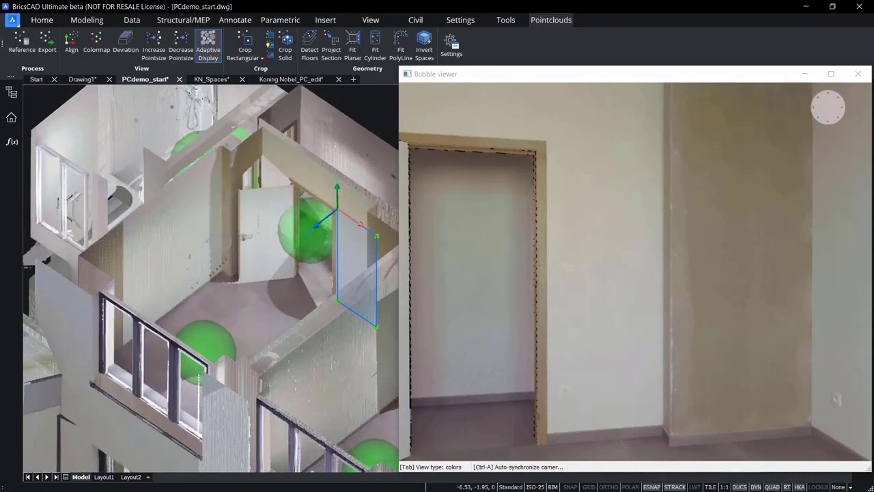
mouse_move(312, 244)
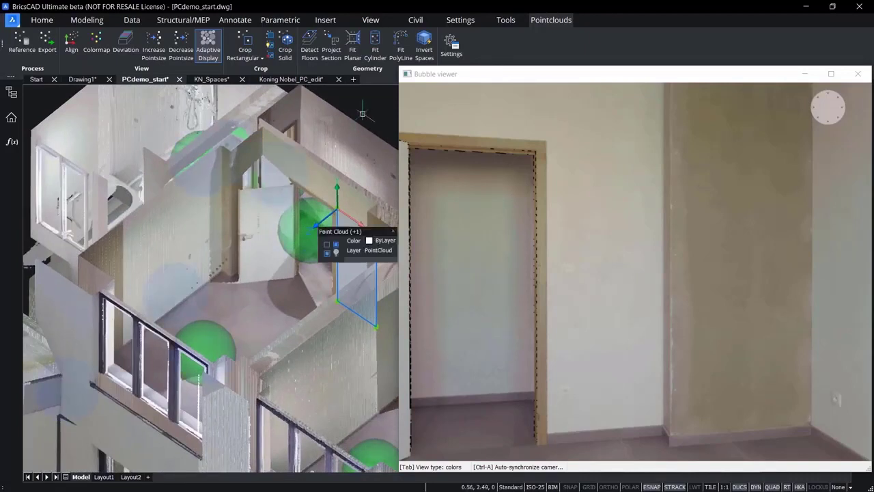
key("ctrl+z")
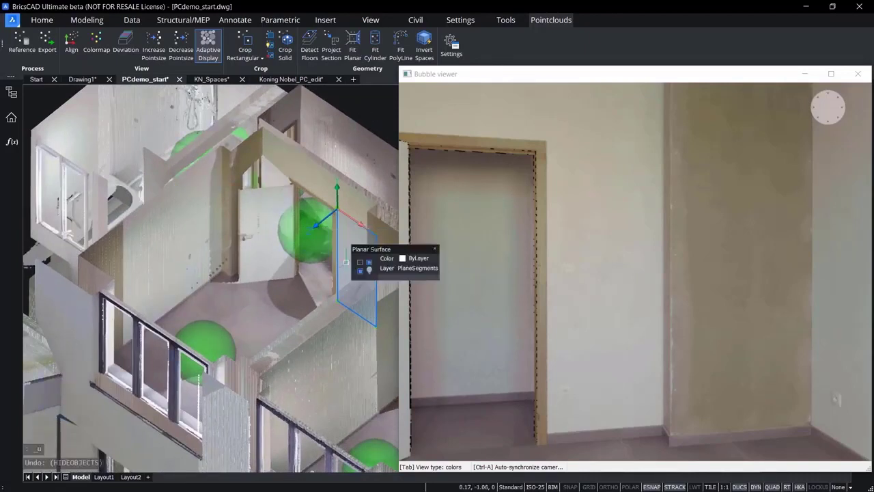
left_click(361, 270)
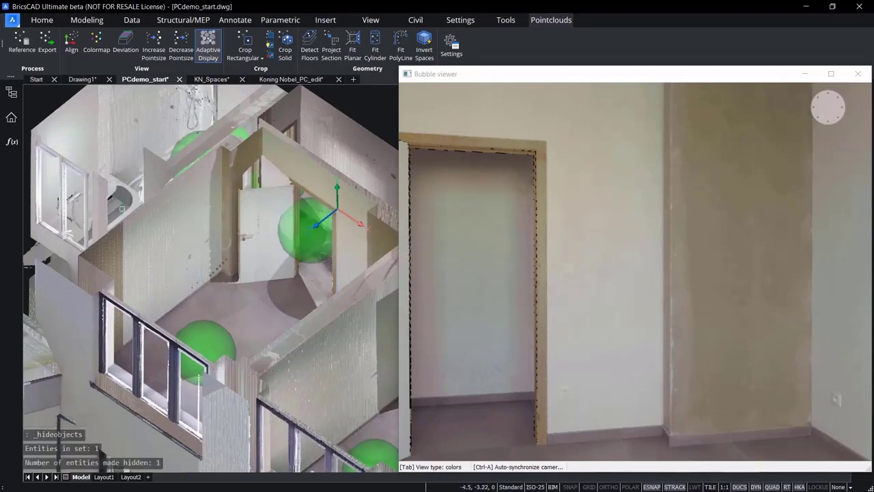
Step: Narrow the Bubble viewer, restart Point Cloud Fit Planar and fit a rectangular plane to the wall above the door
left_click(573, 80)
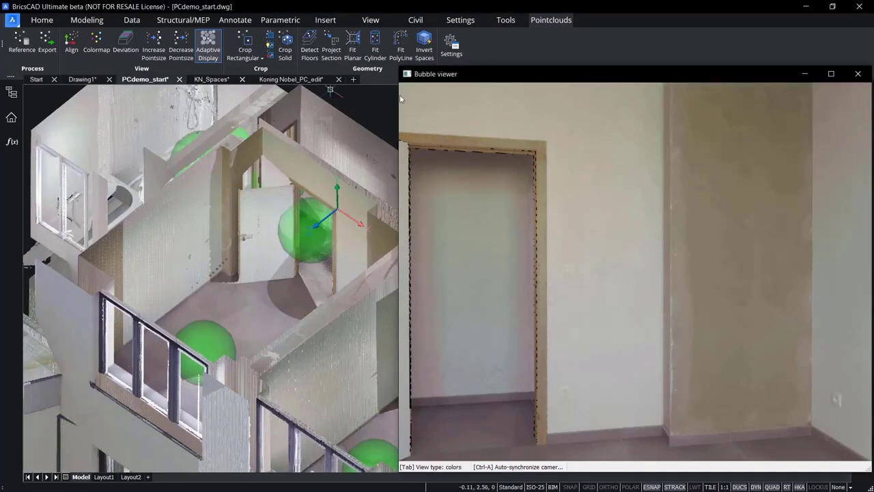
left_click_drag(396, 94, 472, 94)
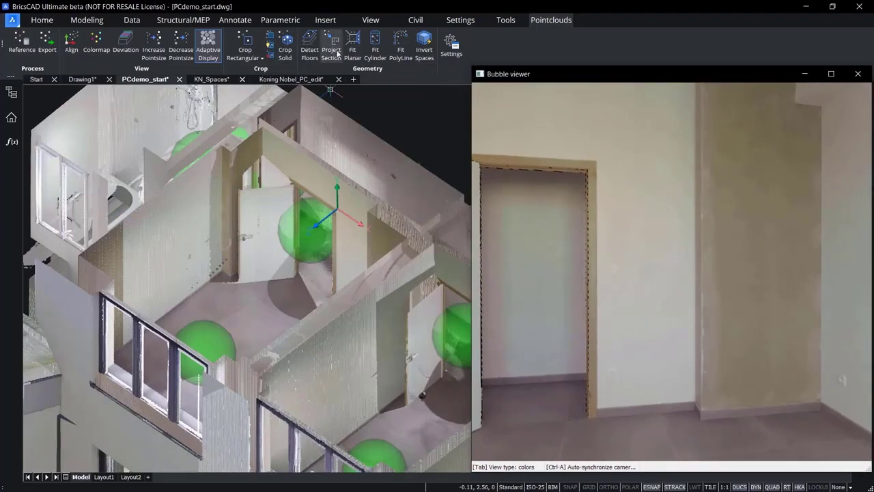
left_click(355, 48)
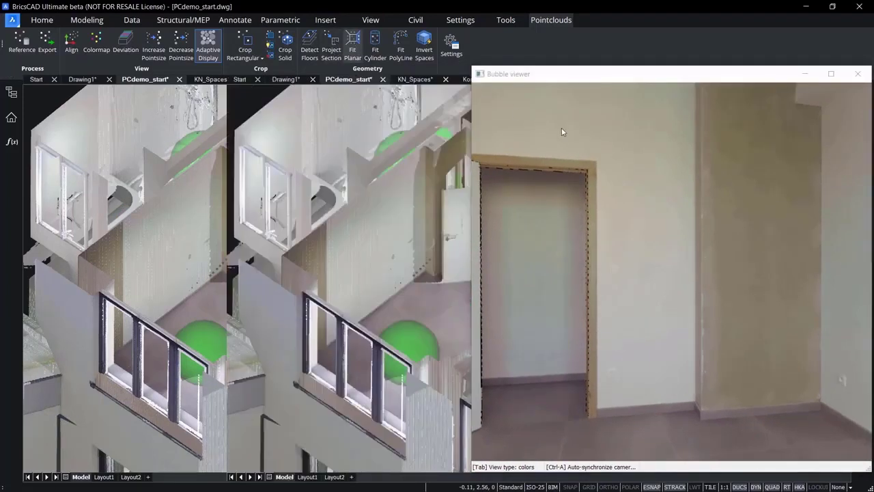
left_click(559, 129)
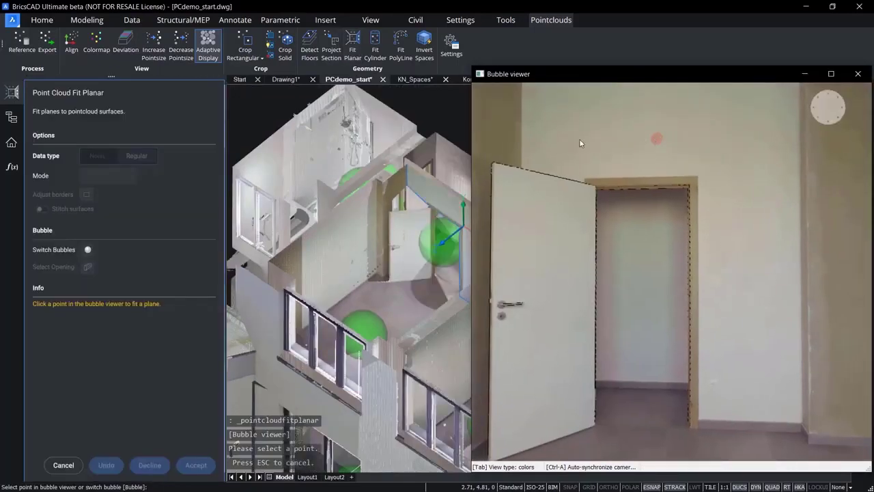
Step: Connect the door wall's plane to the adjacent side wall, window wall, other side wall, ceiling and floor using rapid selection
left_click_drag(519, 136, 771, 148)
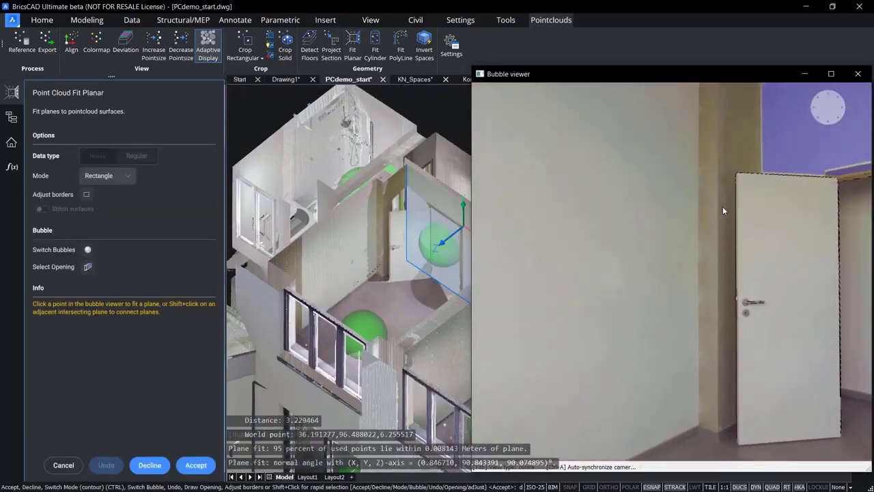
scroll(722, 206, "down", 4)
left_click(646, 220, "shift")
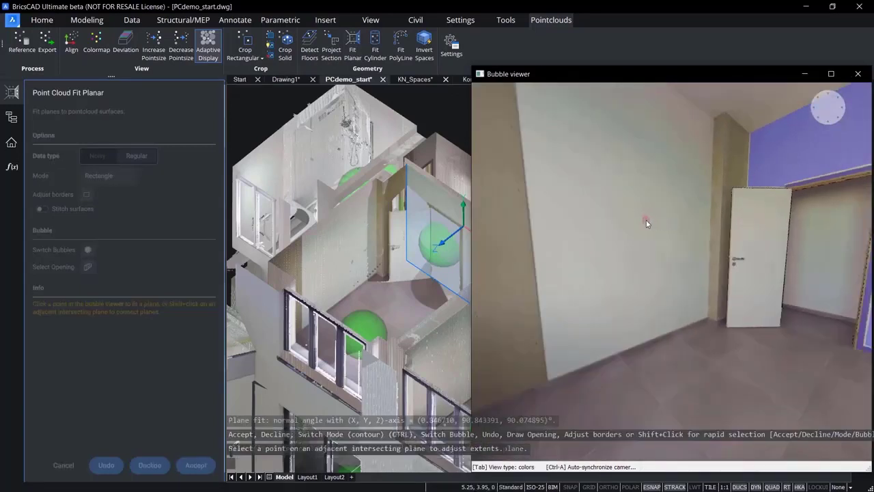
left_click_drag(597, 214, 744, 238)
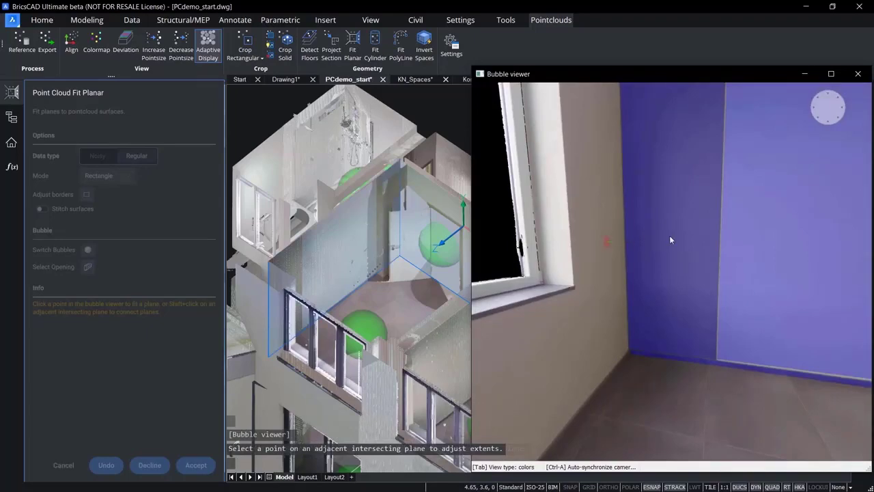
left_click(708, 239)
mouse_move(505, 252)
left_mouse_down()
mouse_move(734, 258)
mouse_move(696, 267)
left_mouse_up()
left_click(661, 255)
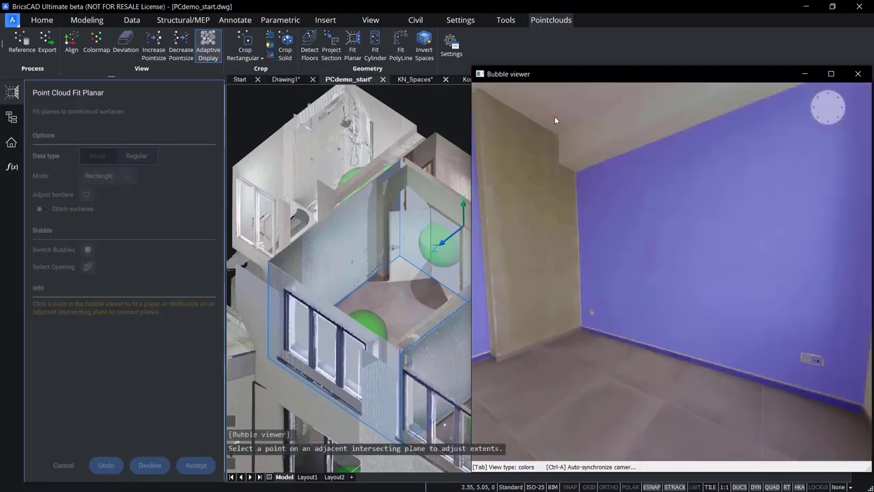
left_click(576, 370)
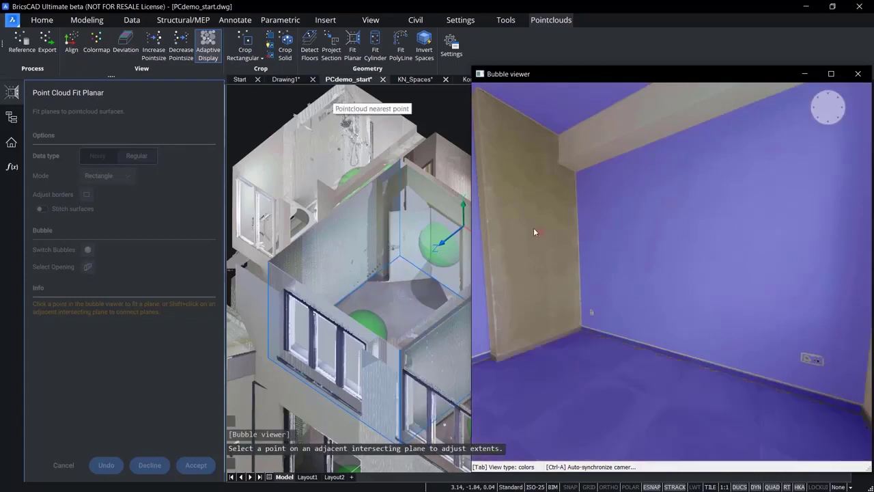
Step: End the rapid plane selection and create an opening in the door wall's plane at the doorway
left_click_drag(505, 226, 706, 220)
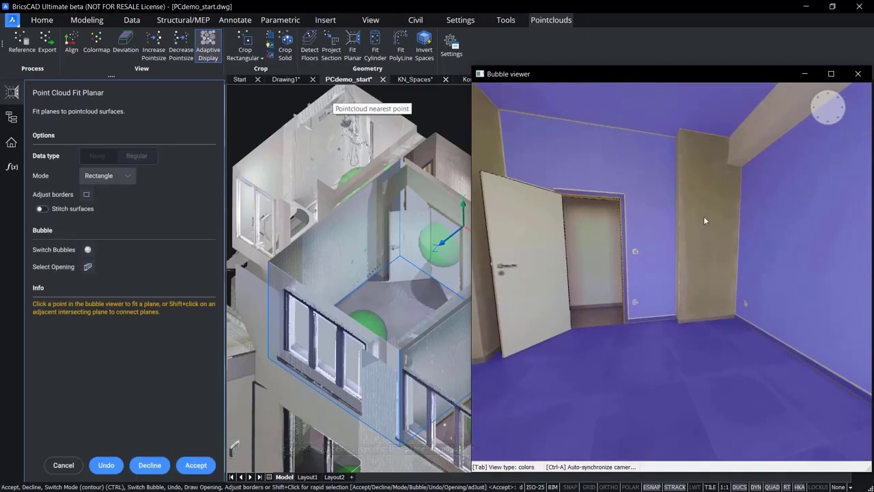
left_click(87, 266)
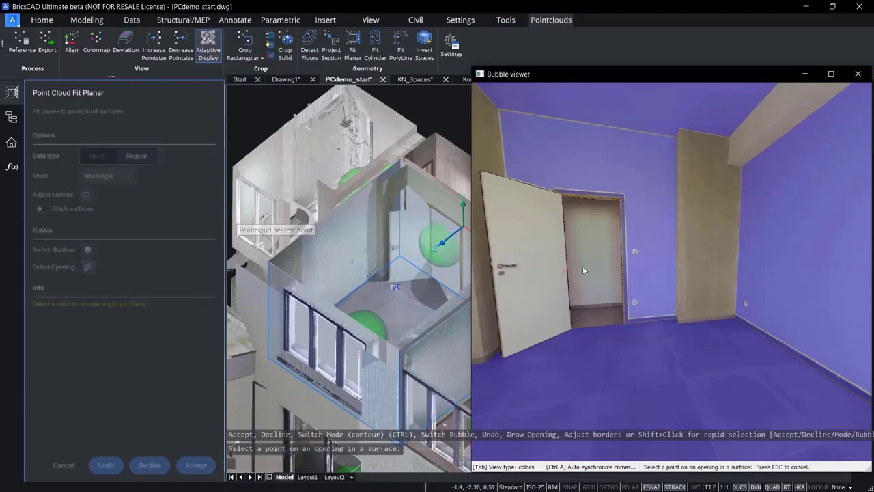
left_click(598, 257)
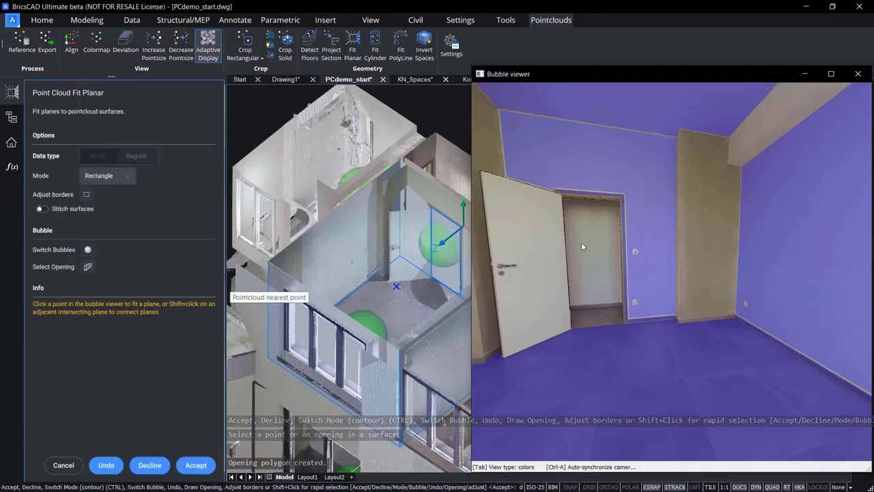
Step: Create an opening in the window wall's plane at the three-part window
left_click_drag(540, 244, 835, 252)
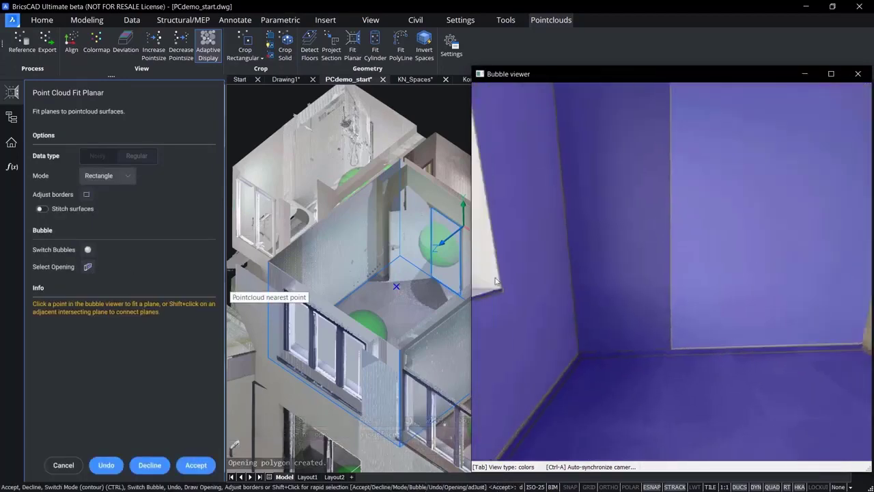
left_click_drag(633, 263, 800, 269)
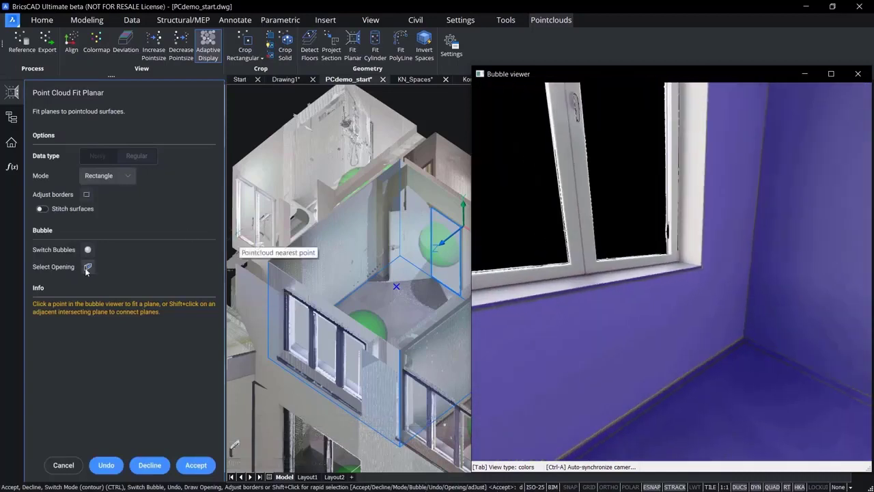
left_click(87, 267)
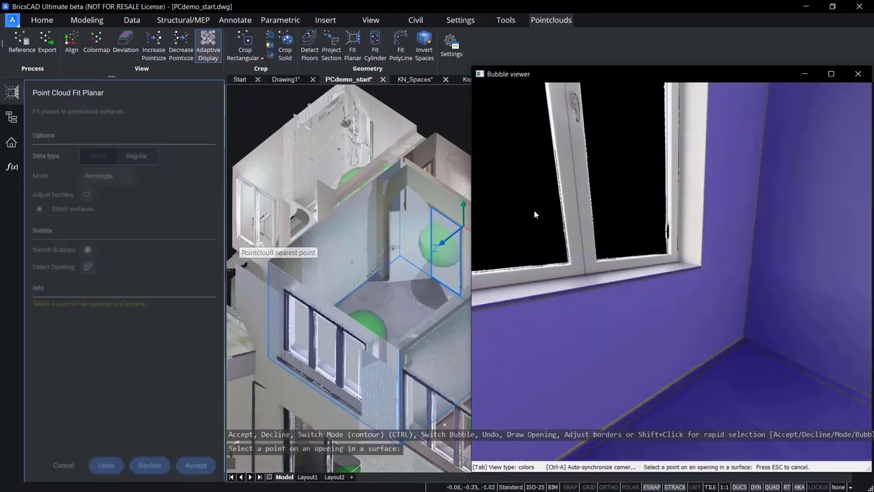
left_click(570, 215)
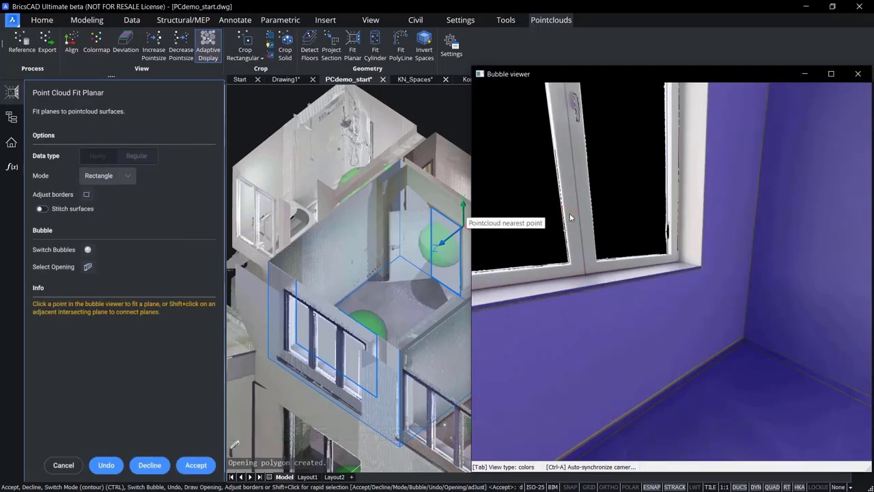
Step: Accept the connected room planes with their openings, end Point Cloud Fit Planar and close the Bubble viewer
left_click(190, 465)
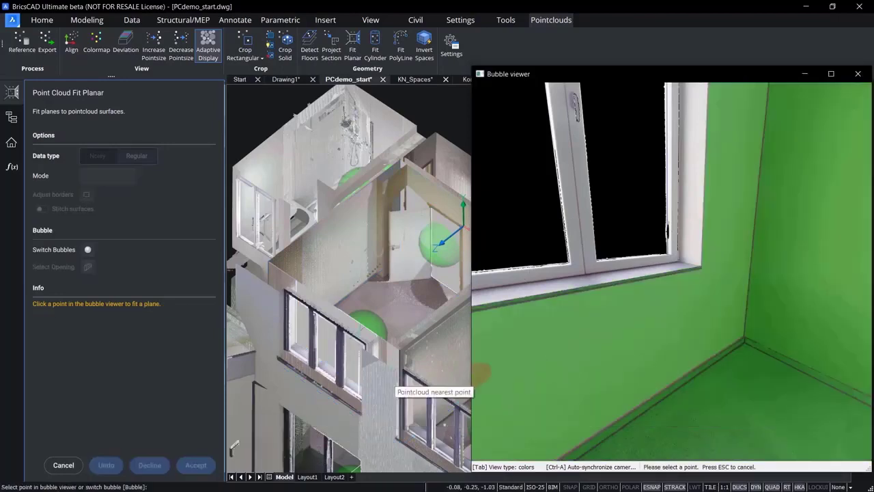
key("Escape")
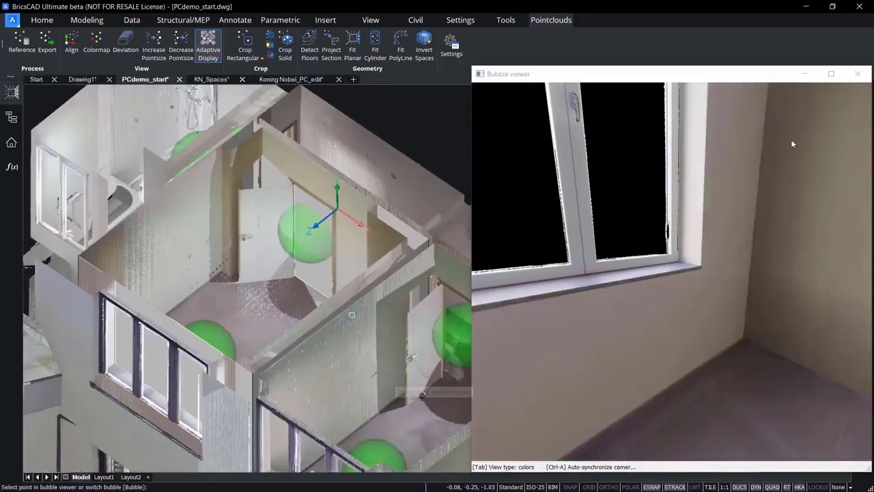
key("Return")
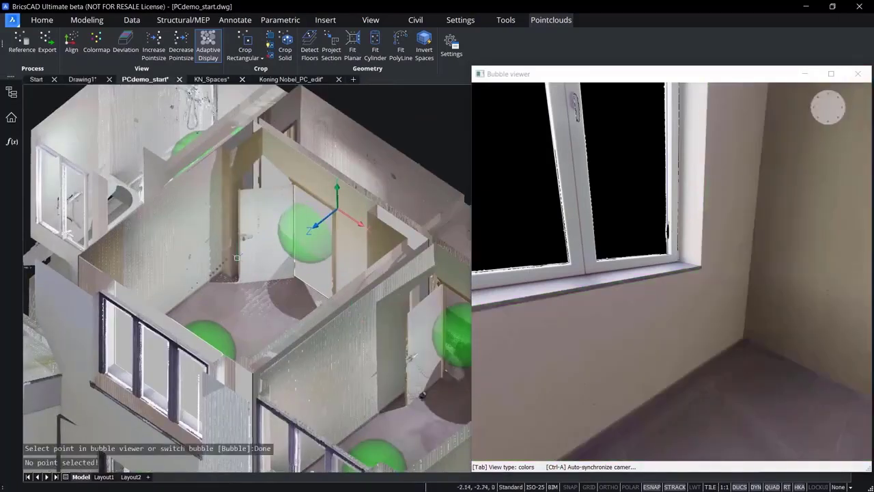
middle_click_drag(279, 318, 243, 278)
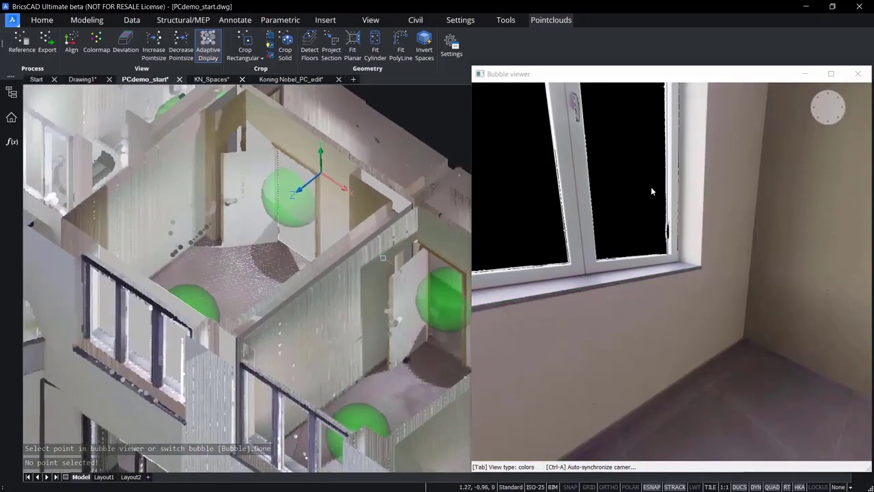
left_click(827, 107)
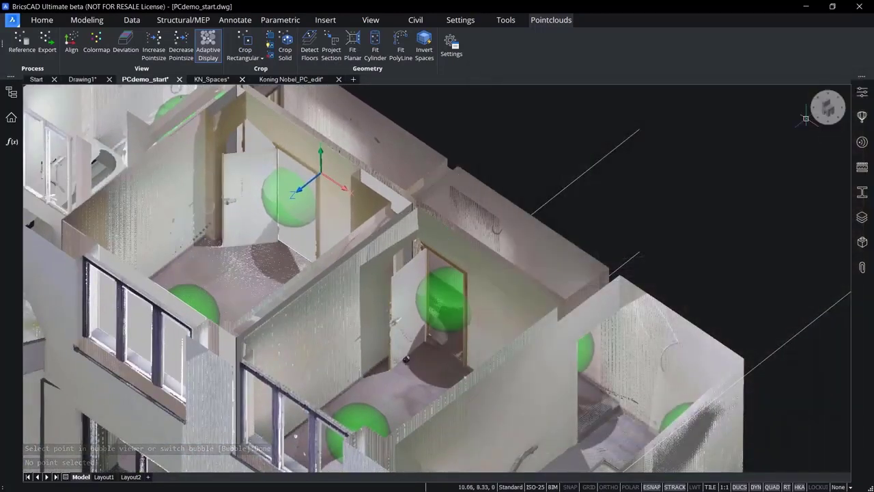
Step: Extrude the window outline inward in Subtract mode to cut the window opening out of the window wall
middle_click_drag(390, 314, 476, 341)
scroll(380, 304, "up", 1)
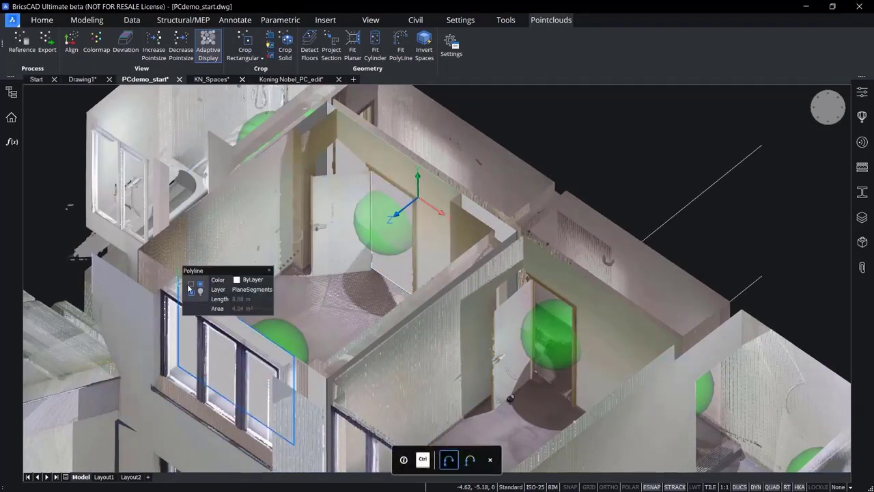
left_click(215, 290)
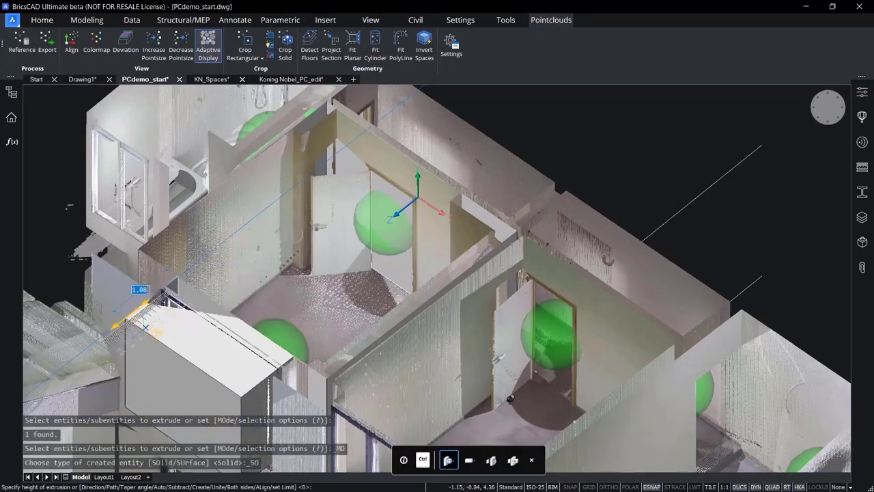
key("ctrl")
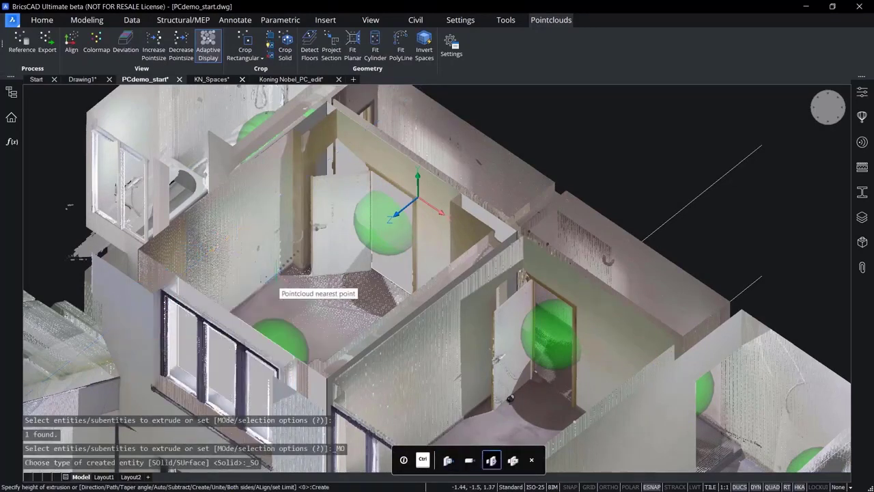
key("ctrl")
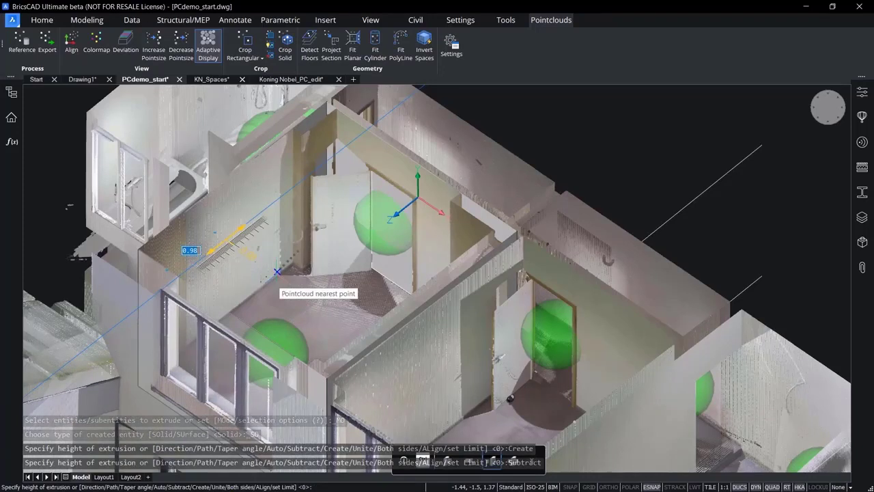
left_click(278, 272)
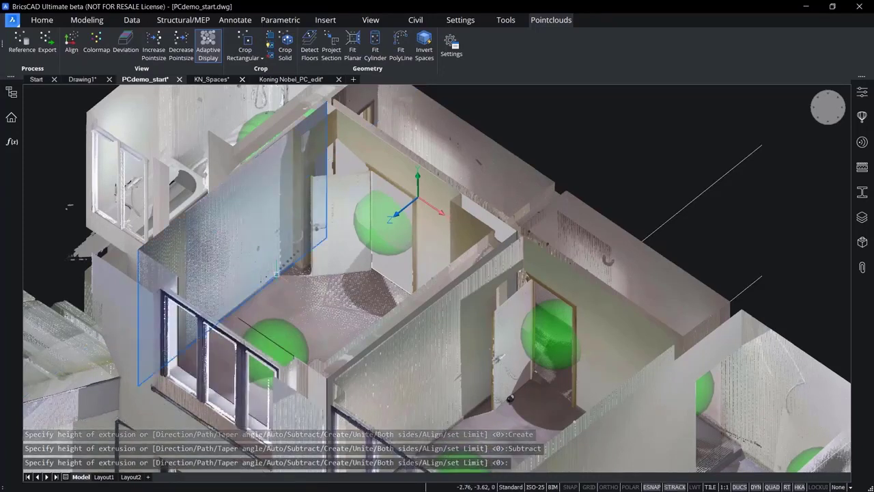
Step: Extrude the door outline in Subtract mode to cut the doorway out of the door wall
mouse_move(370, 208)
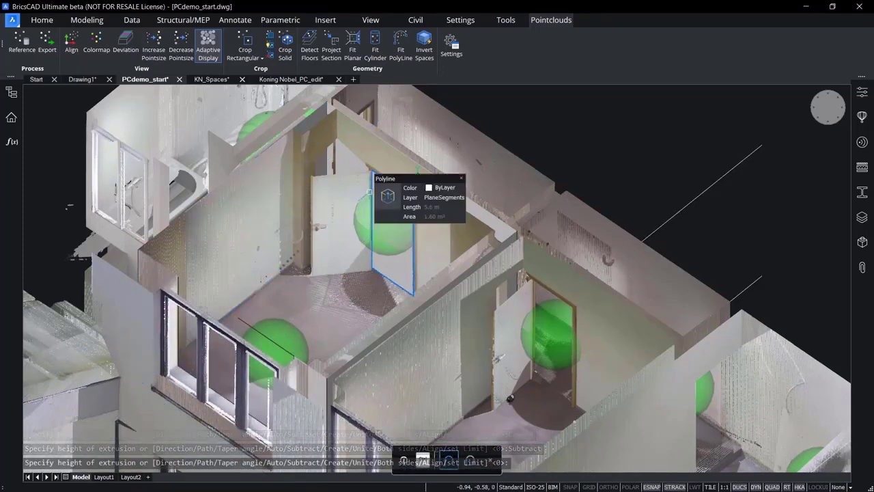
left_click(387, 196)
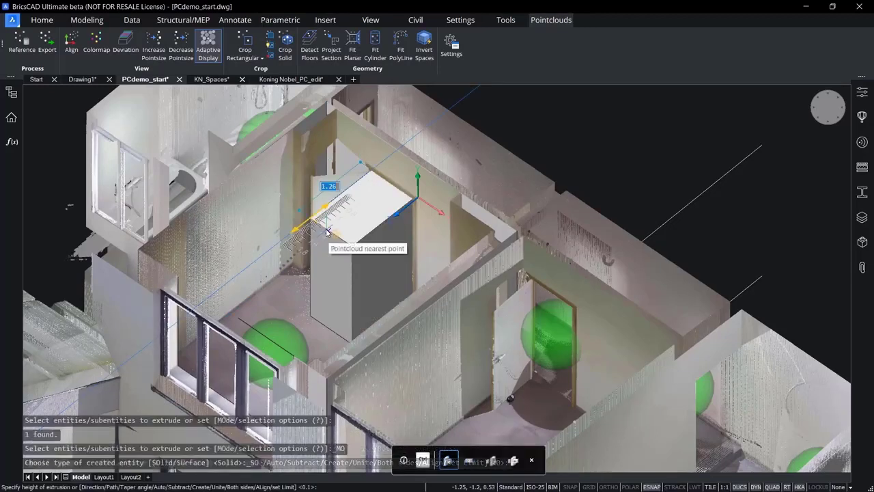
key("ctrl")
key("ctrl")
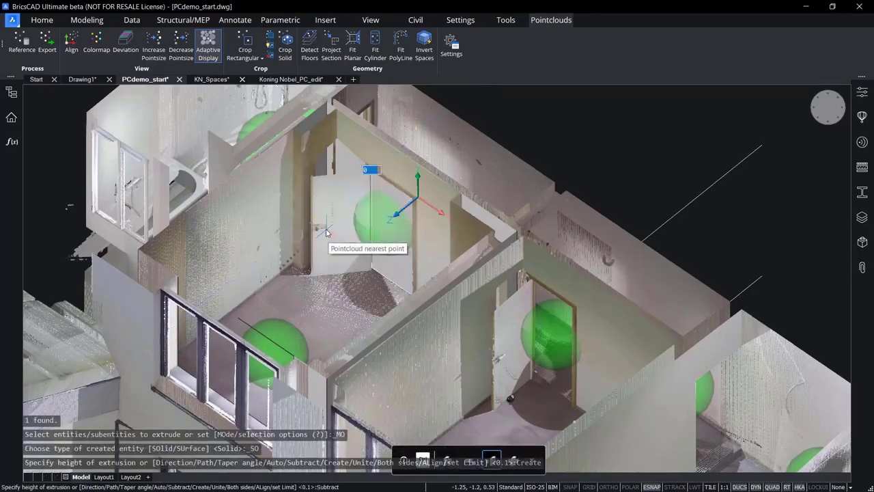
key("ctrl")
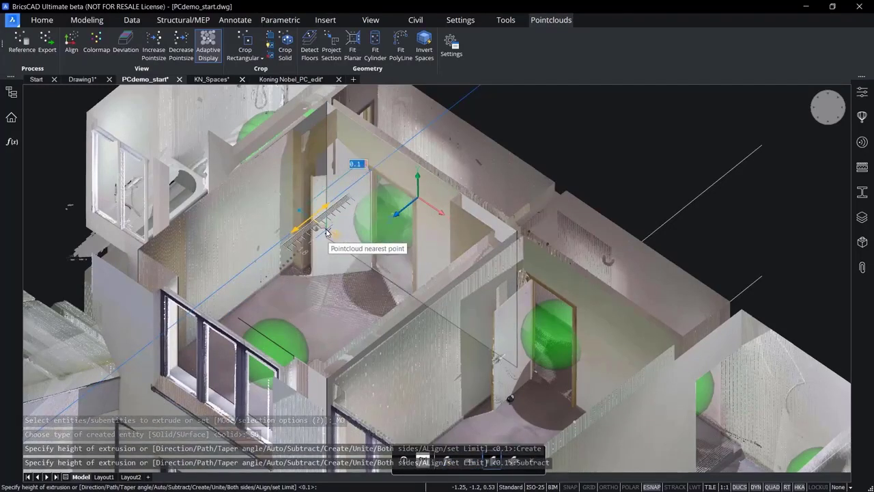
left_click(326, 232)
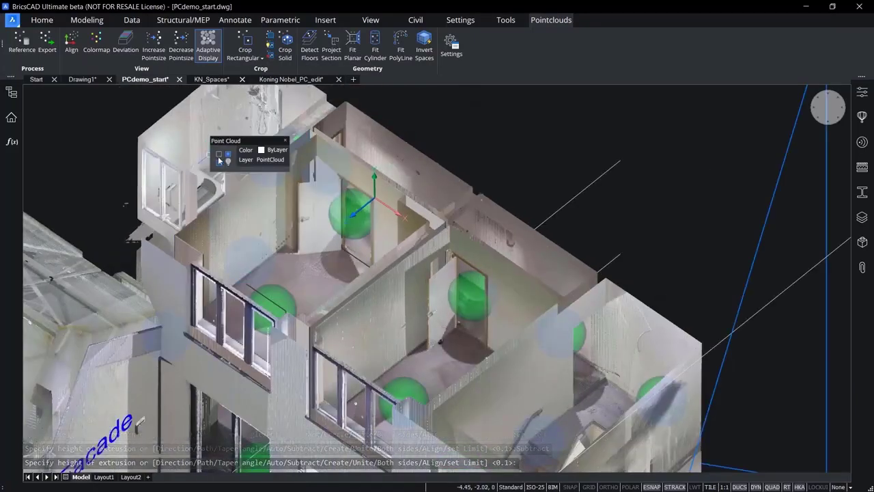
Step: Hide the point cloud to inspect the modelled room and its openings, and show all hidden objects again
left_click(219, 157)
middle_click_drag(491, 208, 543, 166, "shift")
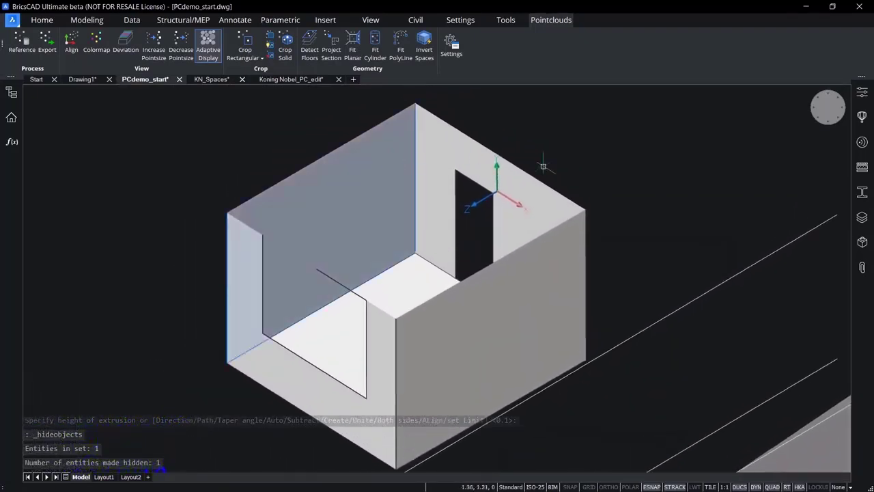
right_click(581, 151)
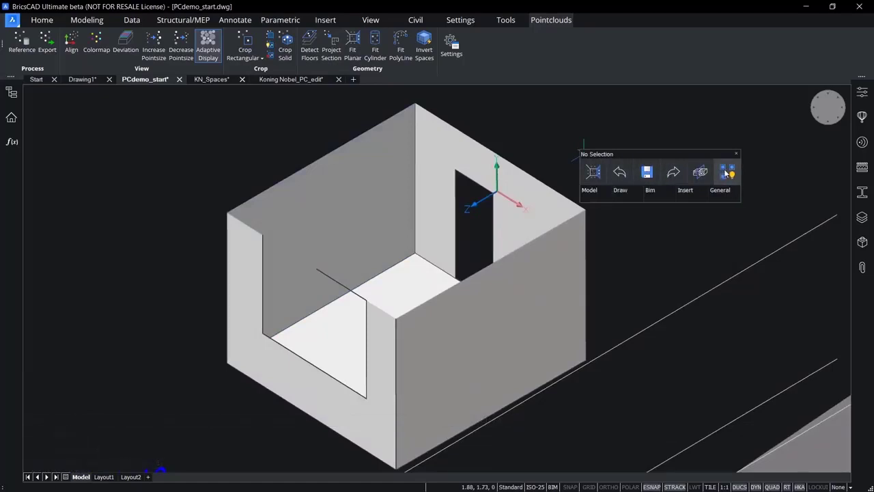
left_click(727, 174)
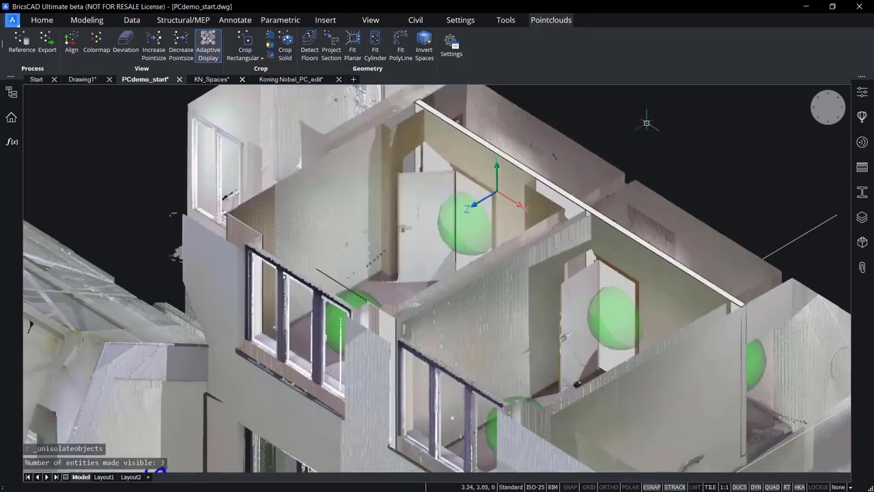
Step: Hide the long wall solid that runs along the door side of both rooms
middle_click_drag(647, 123, 616, 161, "shift")
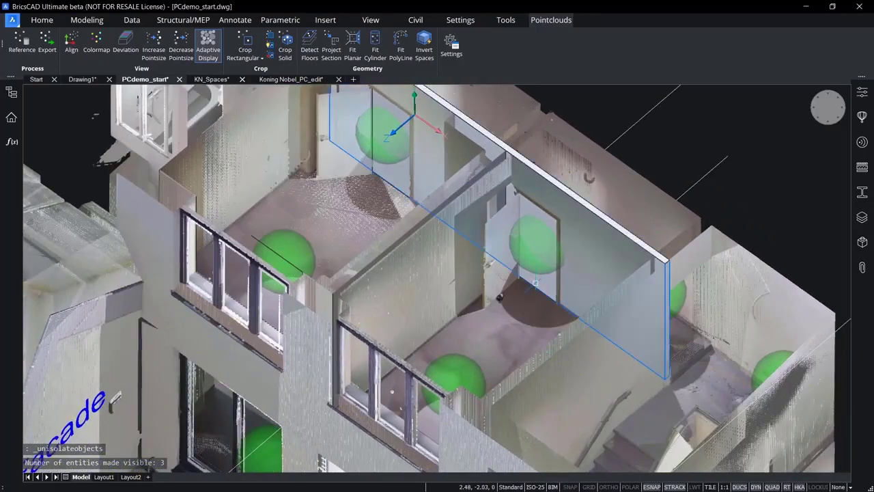
mouse_move(534, 285)
left_click(525, 315)
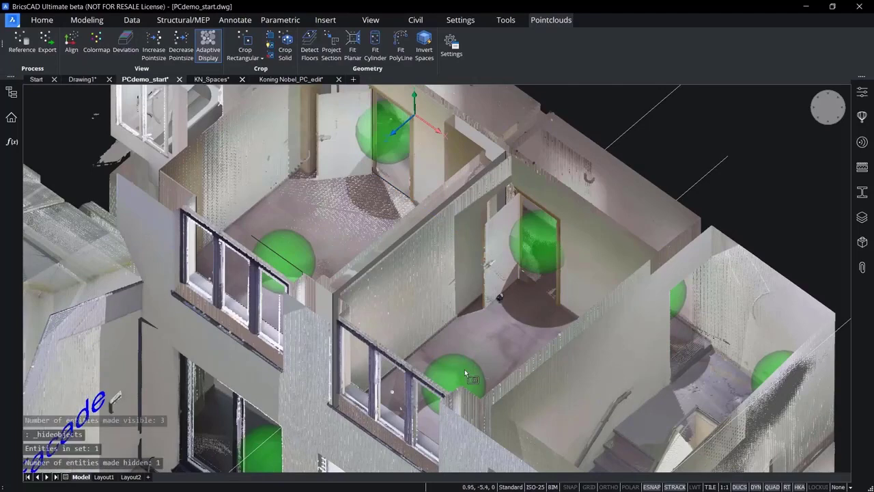
Step: Open the adjacent room's bubble, place the Bubble viewer beside the model in a tall format and face the wall corner near the window
double_click(464, 370)
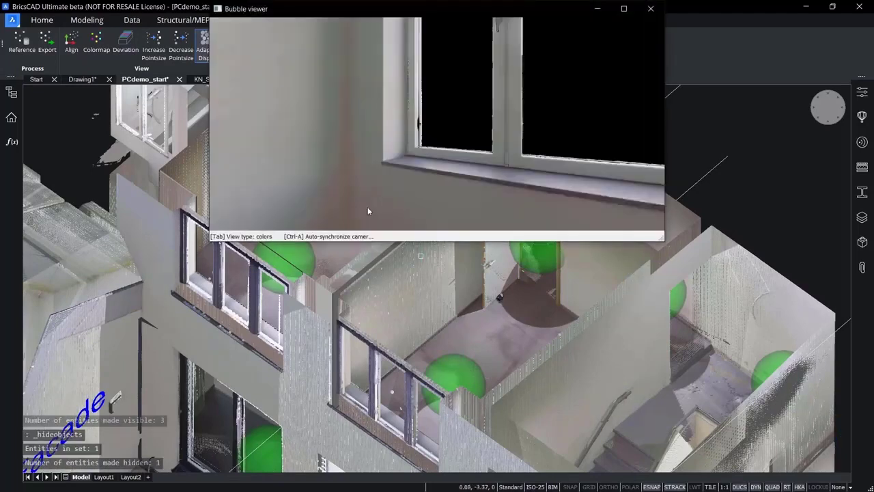
left_click_drag(526, 16, 737, 59)
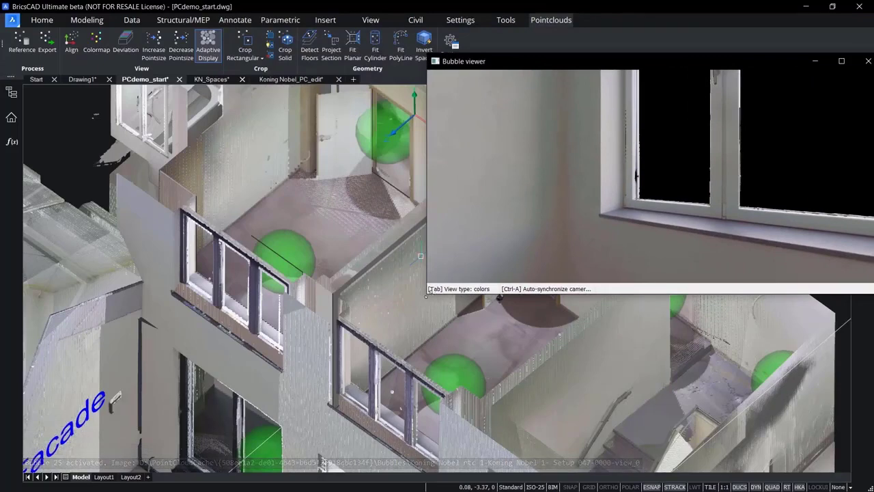
left_click_drag(432, 295, 500, 478)
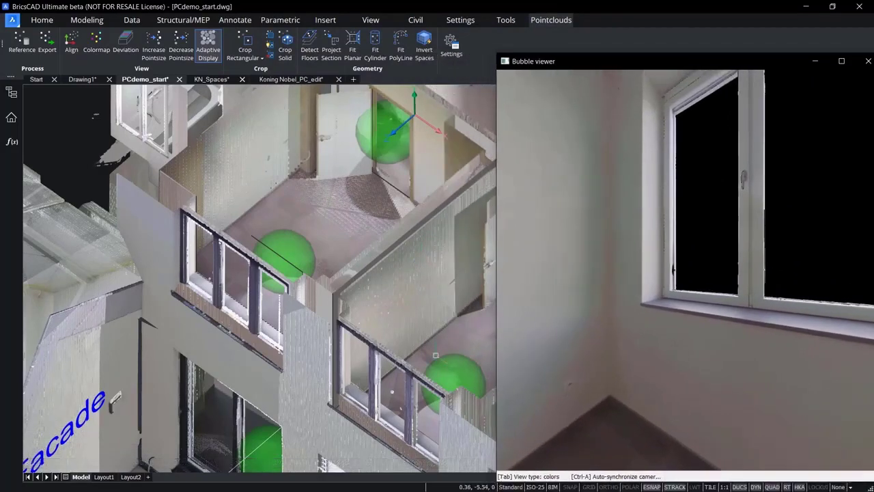
middle_click_drag(362, 245, 154, 222)
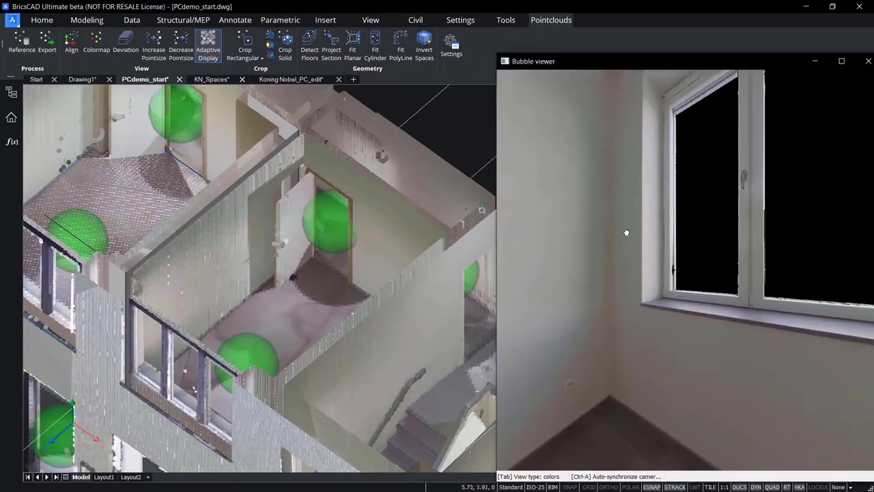
left_click_drag(626, 234, 659, 249)
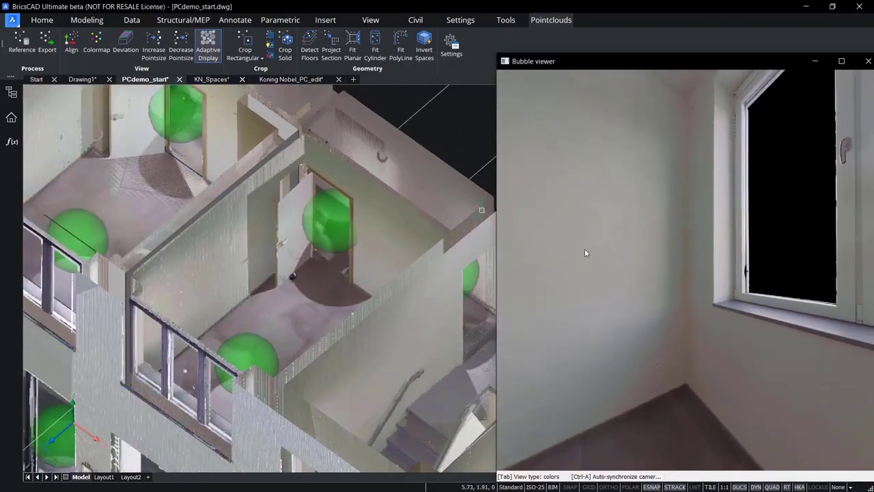
Step: Fit a rectangular plane to the second room's window wall and connect it to the side walls, door wall, ceiling and floor with rapid selection
left_click(350, 45)
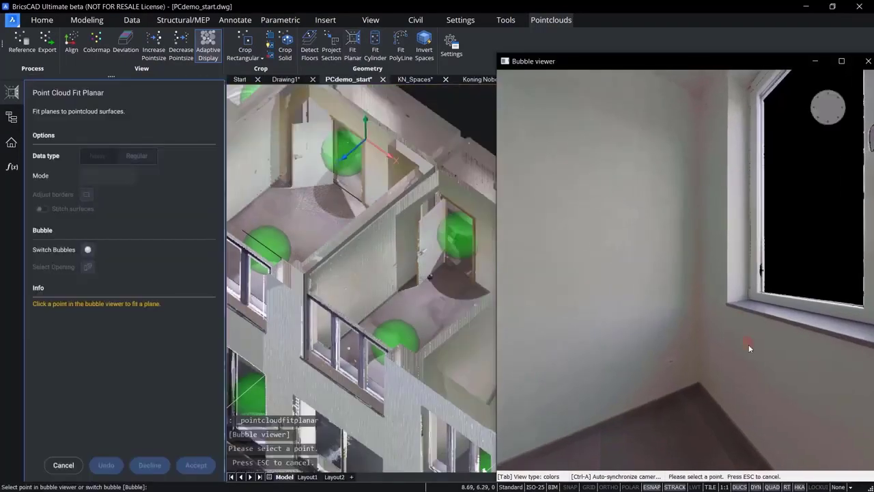
left_click(584, 253)
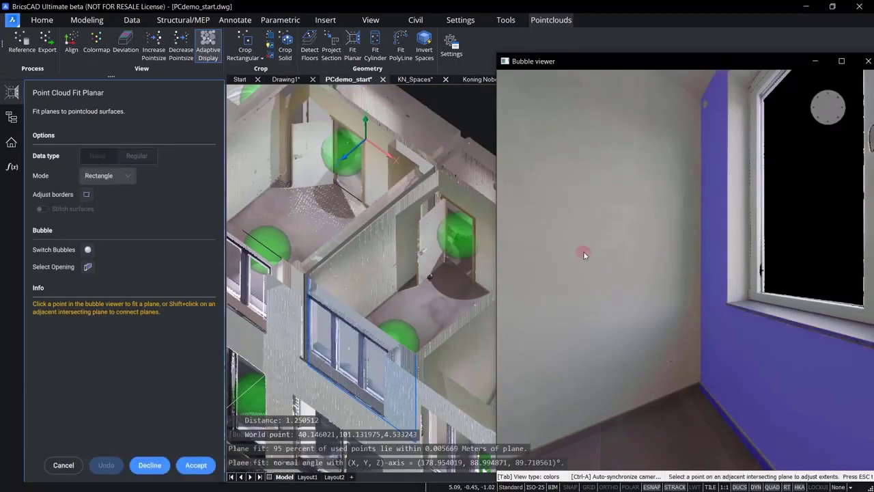
left_click(584, 239, "shift")
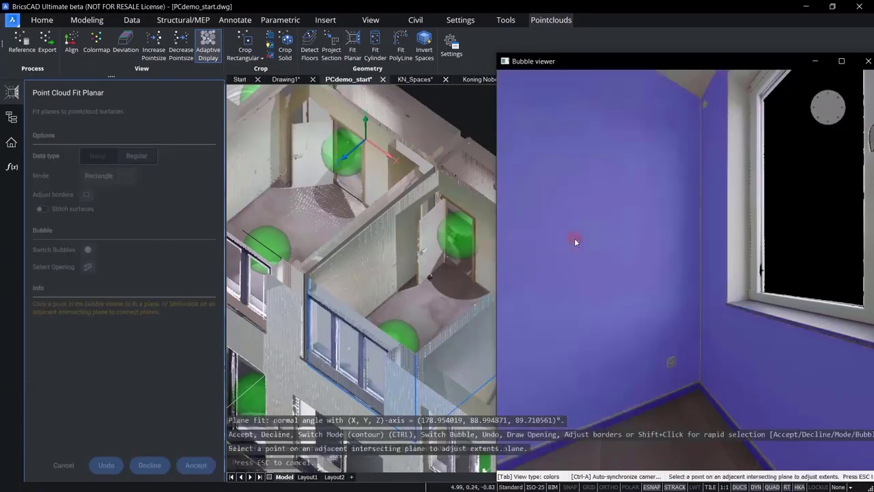
left_click_drag(567, 238, 846, 261)
left_click_drag(598, 261, 703, 267)
left_click(702, 268)
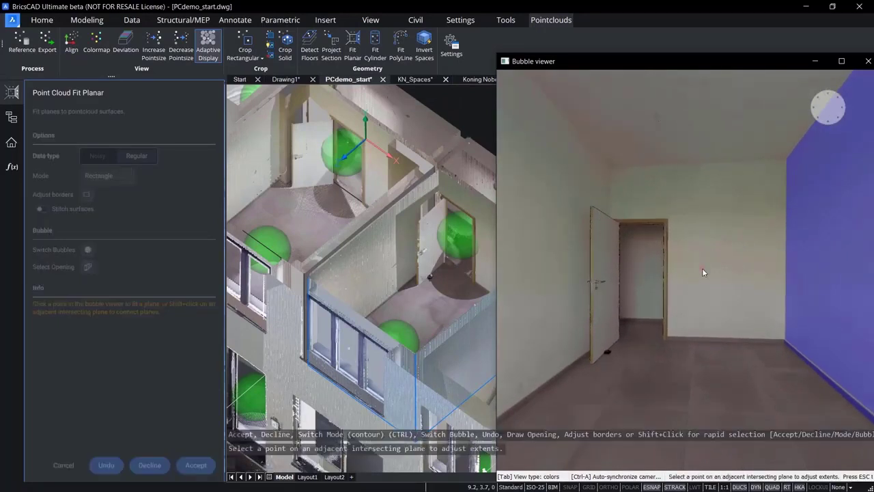
left_click(564, 275)
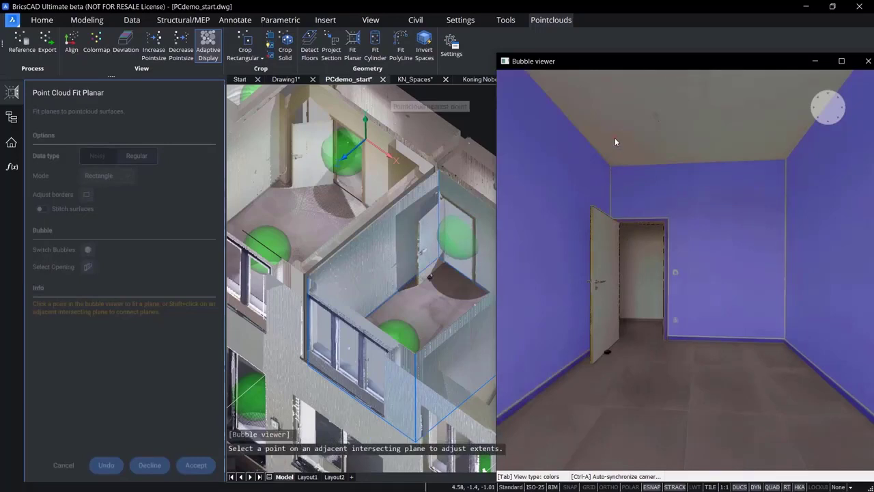
left_click(715, 384)
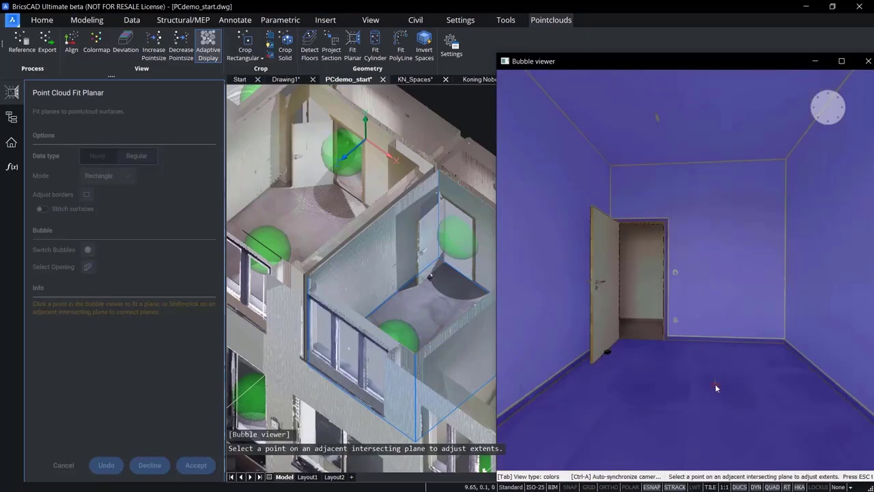
Step: Enable Stitch surfaces and accept the connected planes to create the second room as a closed solid
left_click(43, 209)
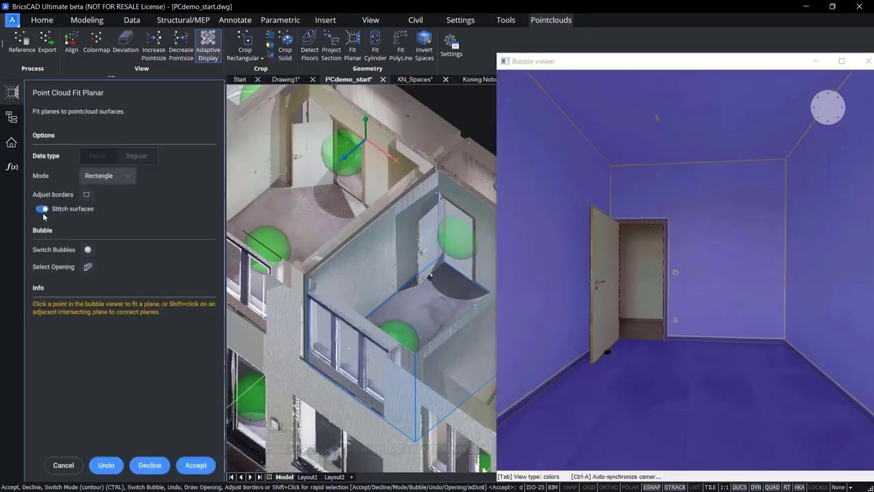
left_click(198, 466)
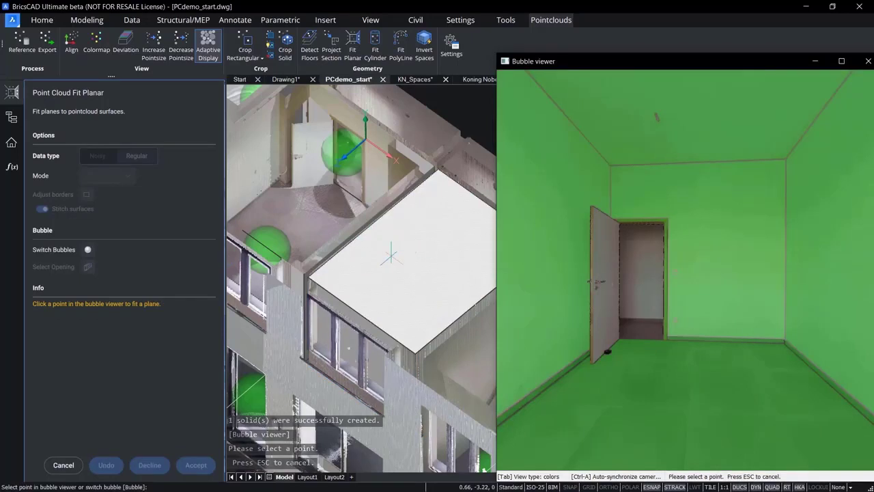
Step: Switch to the bubble in the corridor behind the rooms and face the Bubble viewer down its length towards the far door
middle_click_drag(413, 250, 316, 281)
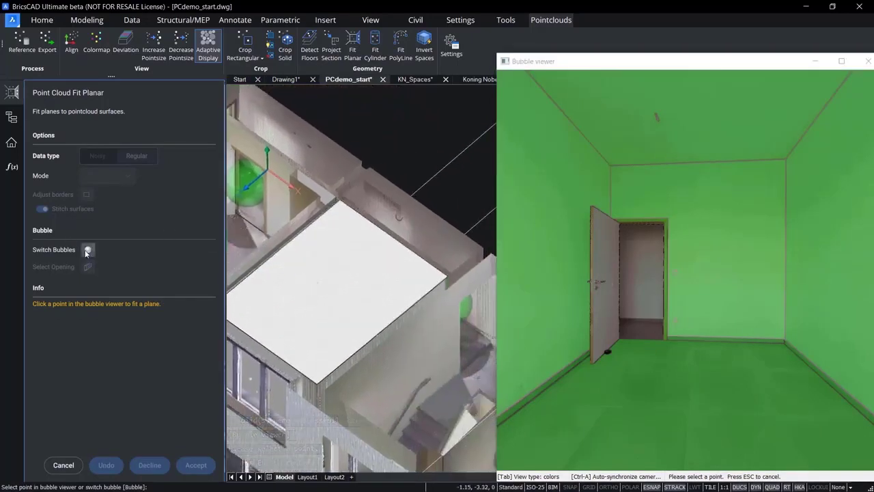
left_click(87, 250)
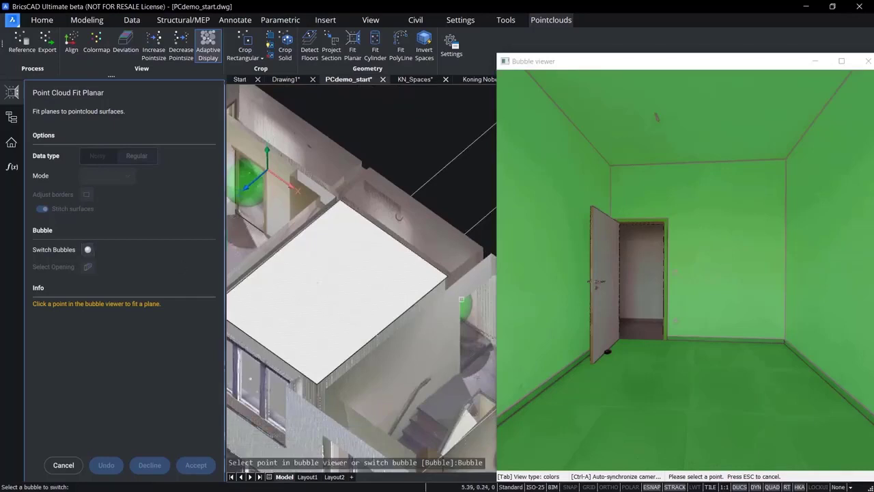
left_click(469, 309)
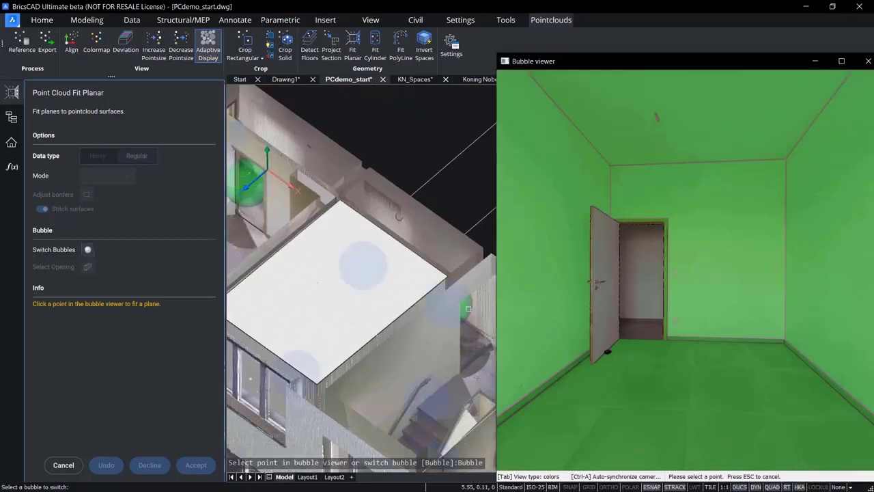
left_click(767, 311)
left_click_drag(766, 308, 616, 279)
left_click_drag(755, 286, 588, 290)
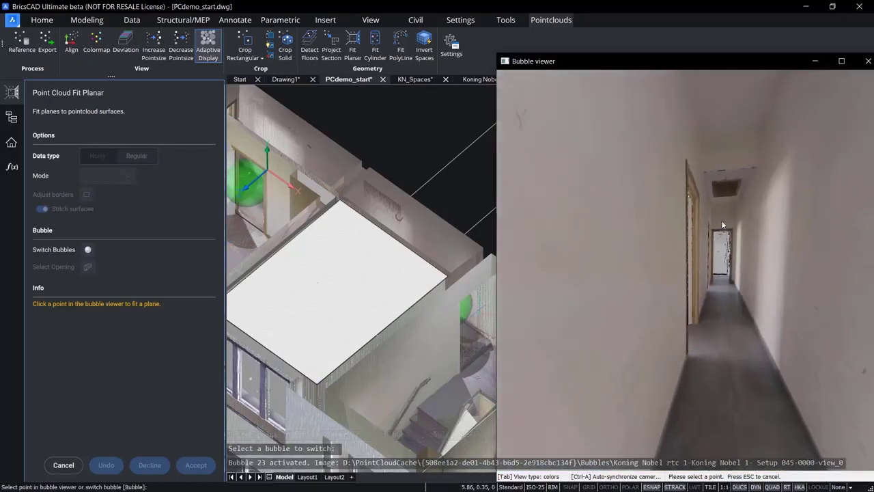
scroll(723, 224, "up", 2)
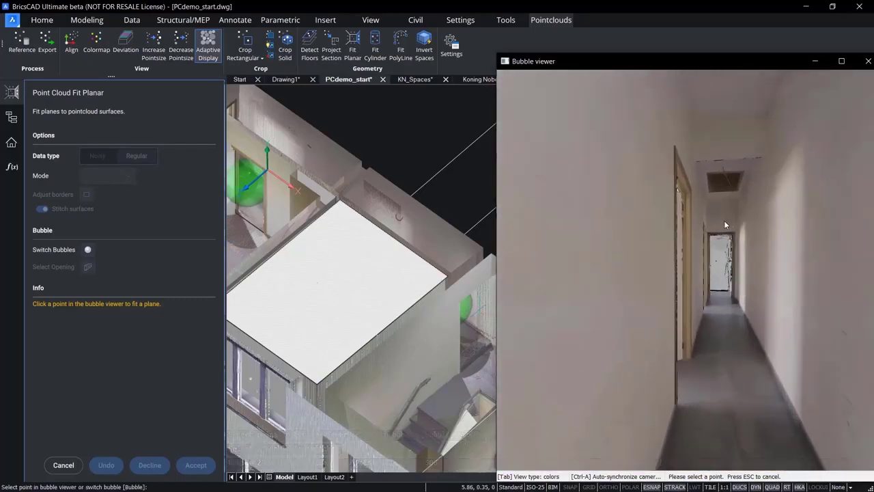
Step: Fit a plane to the corridor's far end wall, connect the remaining walls, floor and ceiling, and accept them as a stitched solid
left_click(726, 224)
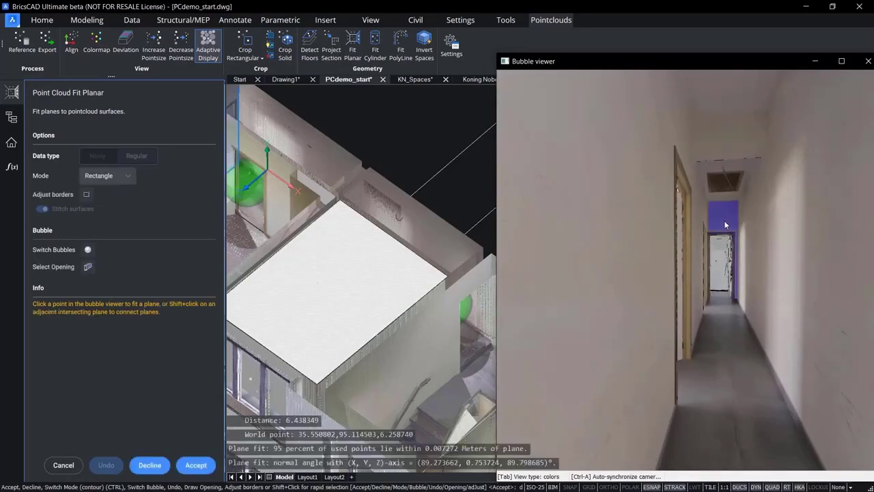
left_click(612, 217)
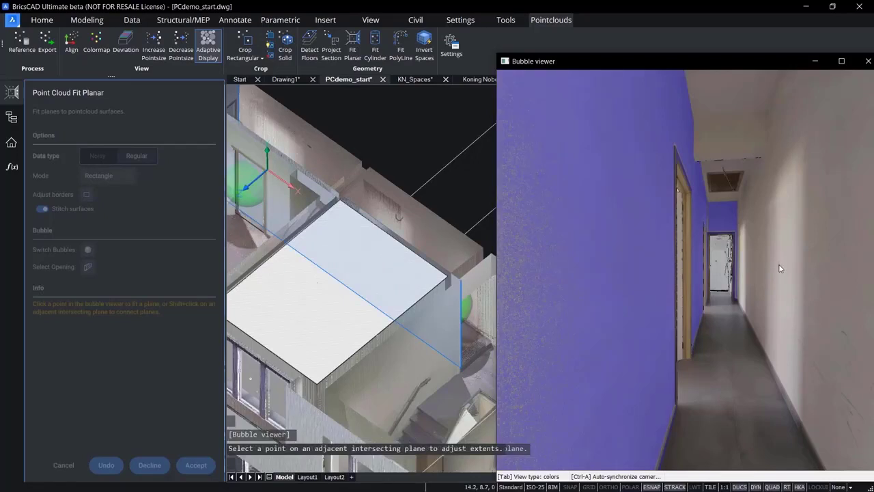
left_click(781, 268)
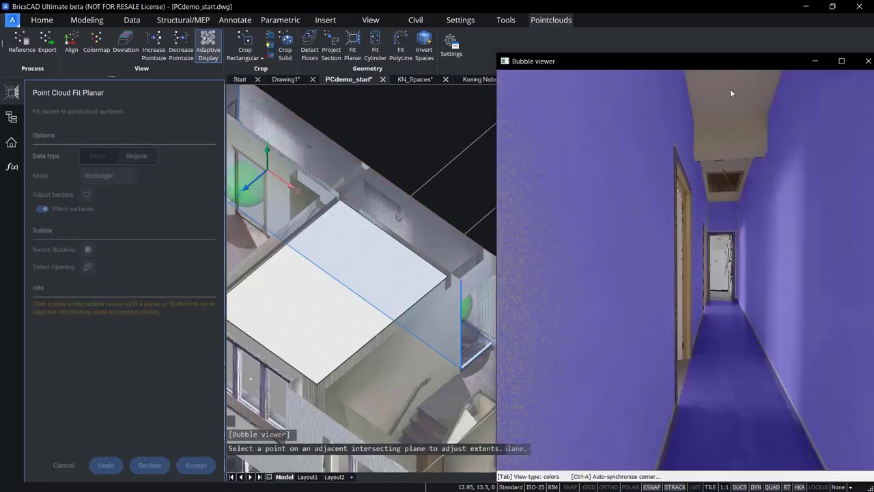
left_click_drag(583, 202, 692, 276)
left_click(660, 163)
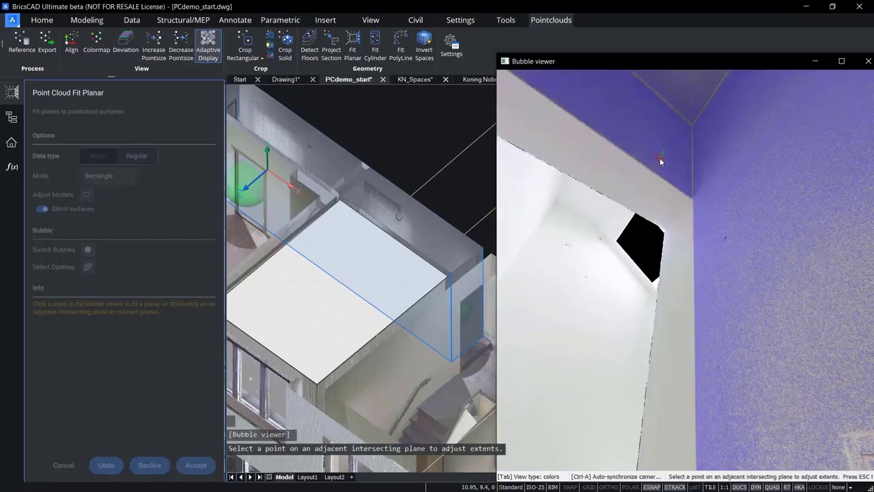
left_click_drag(776, 322, 615, 268)
left_click_drag(725, 329, 611, 220)
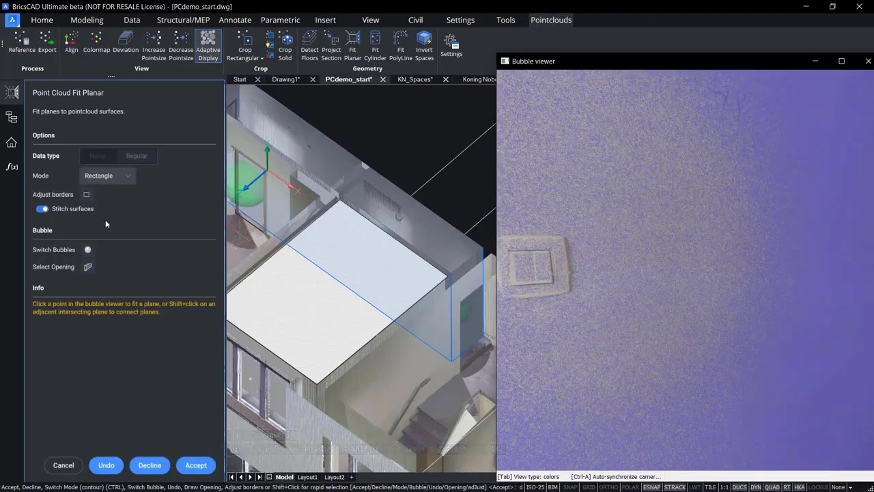
left_click(196, 465)
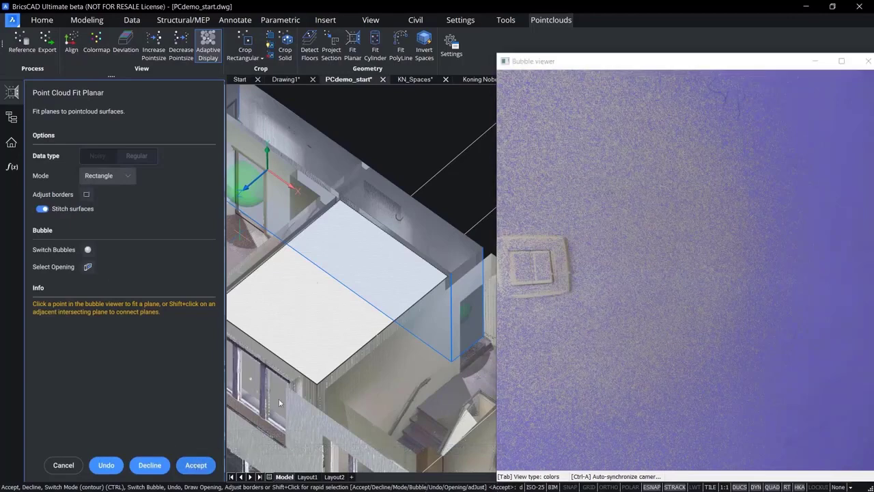
left_click(534, 301)
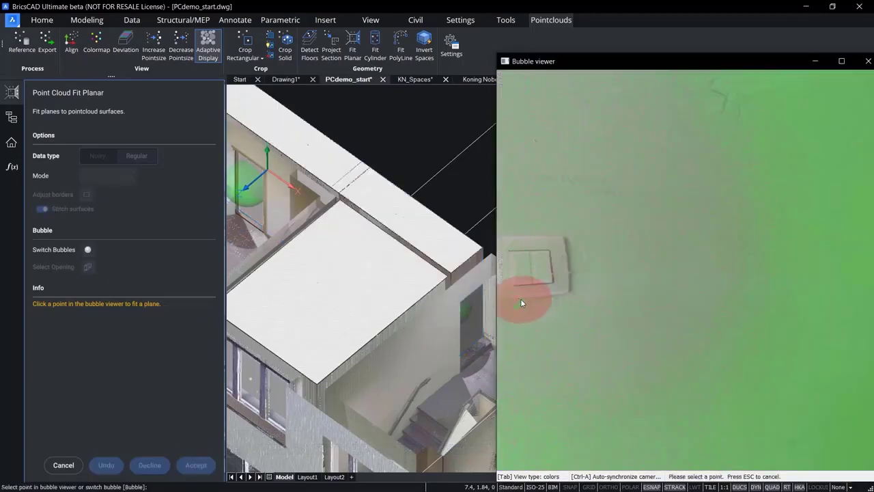
Step: Switch to the bubble on the stairwell landing
left_click(87, 250)
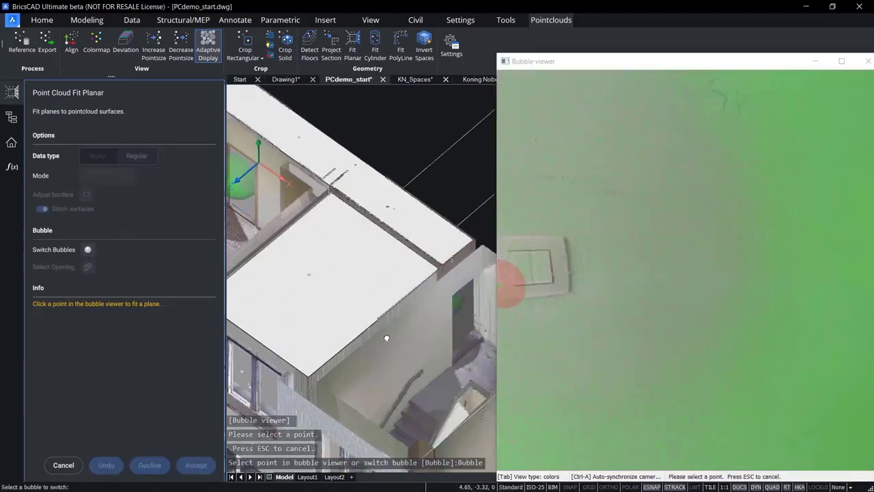
middle_click_drag(386, 338, 424, 296)
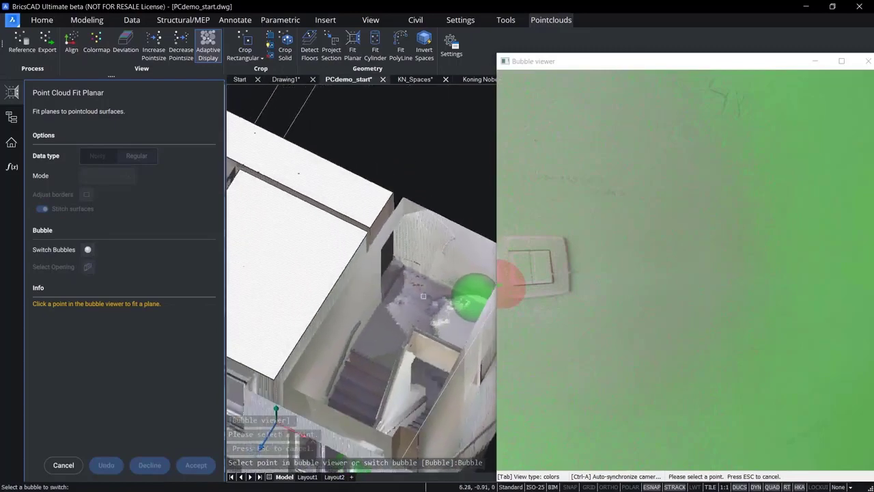
left_click(463, 296)
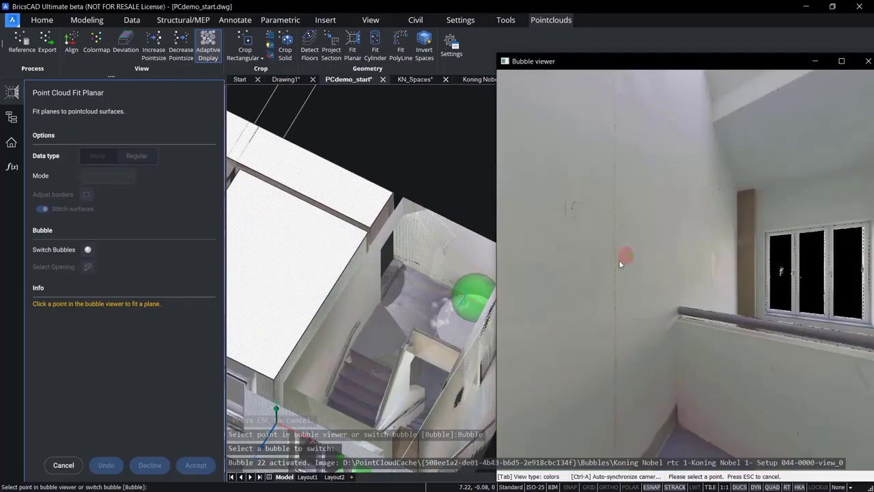
Step: Fit a rectangular plane to the stairwell's side wall and connect it to the window wall, the adjacent handrail wall and the low ceiling
left_click_drag(611, 297, 684, 277)
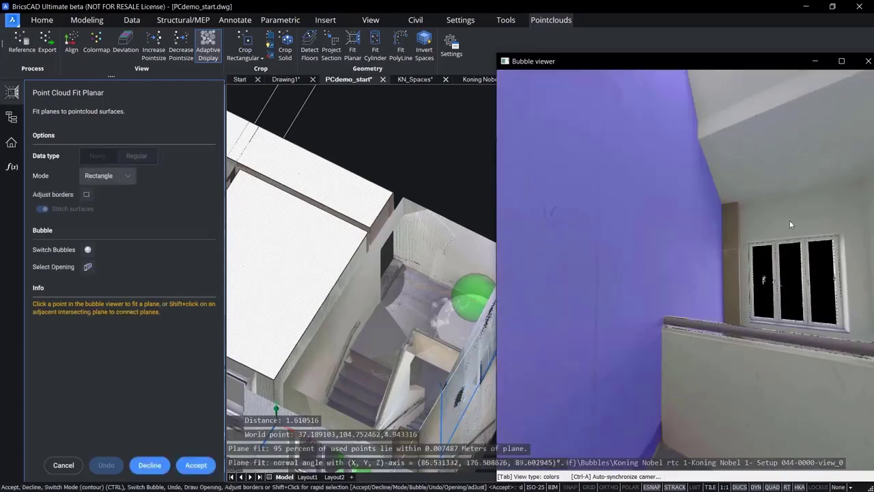
left_click(789, 222, "shift")
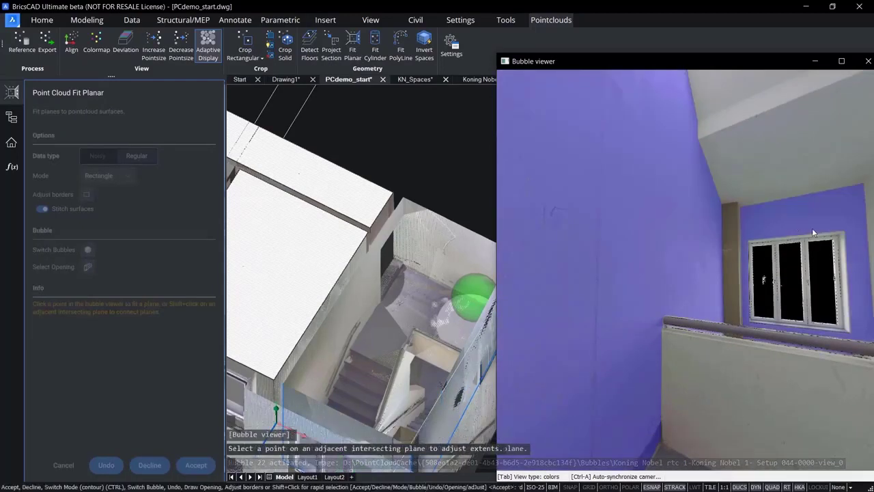
left_click_drag(812, 228, 594, 205)
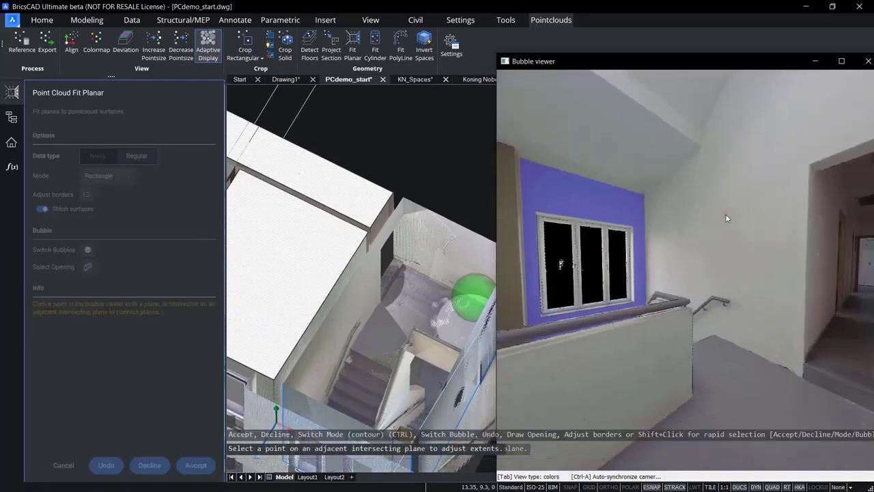
left_click(726, 214)
left_click(643, 160)
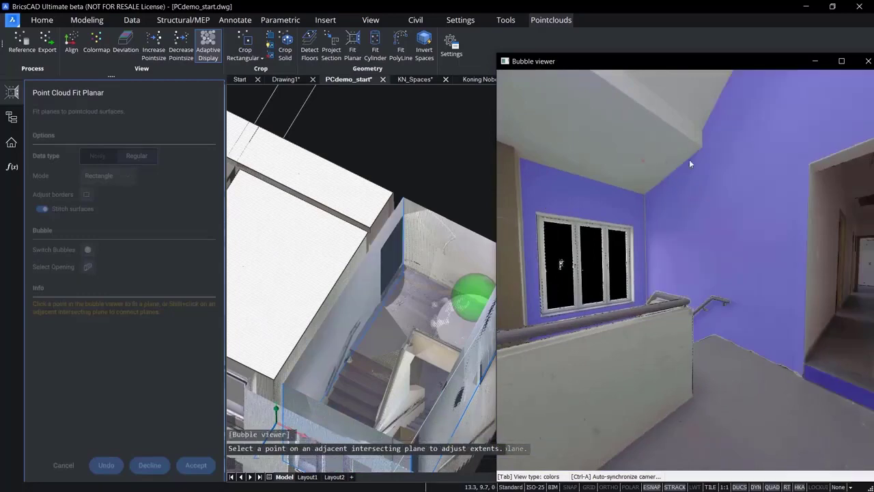
Step: Connect the sloped skylight ceiling, upper flat ceiling, remaining wall and landing floor, and accept the stairwell planes as a stitched solid
left_click_drag(742, 139, 670, 197)
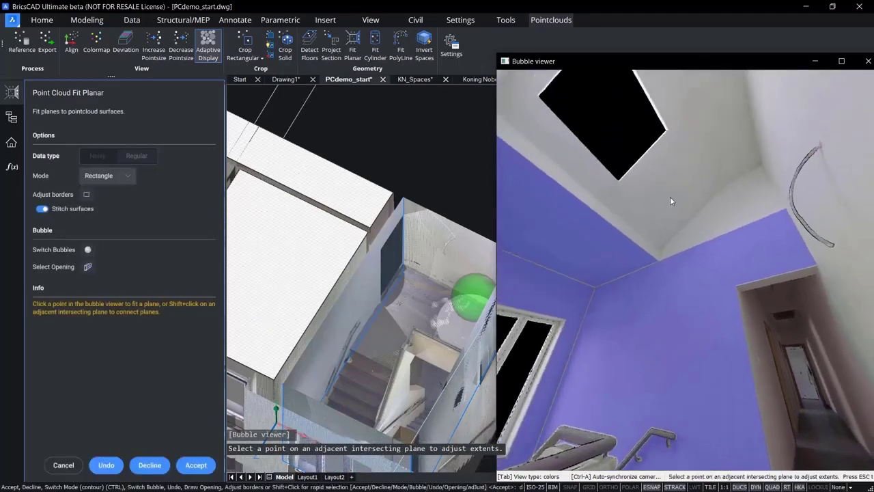
left_click(735, 160)
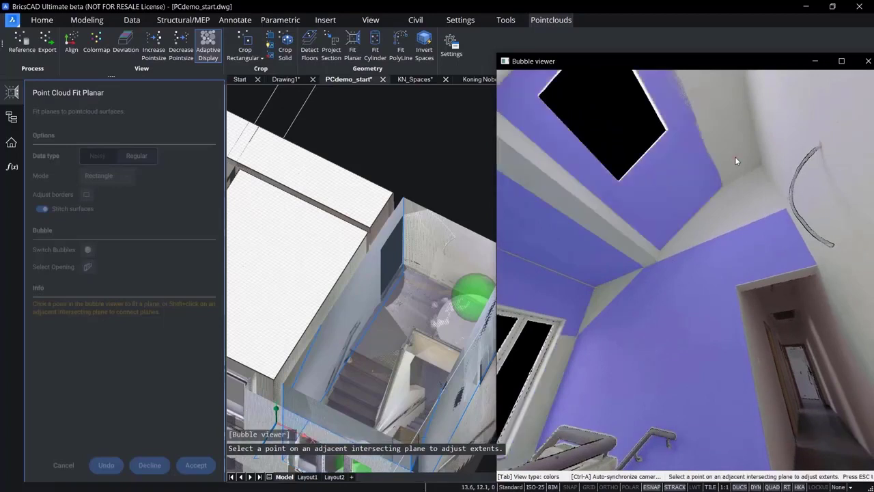
left_click(778, 160)
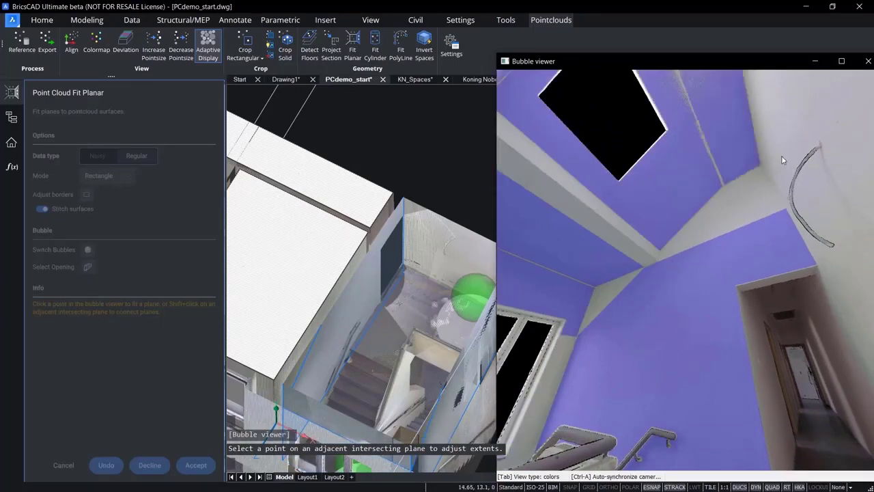
key("Return")
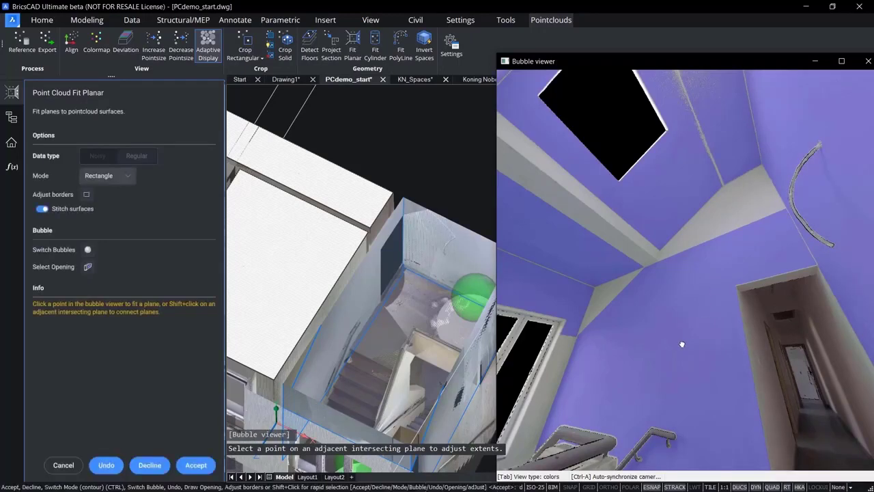
left_click_drag(669, 396, 720, 271)
left_click(672, 394)
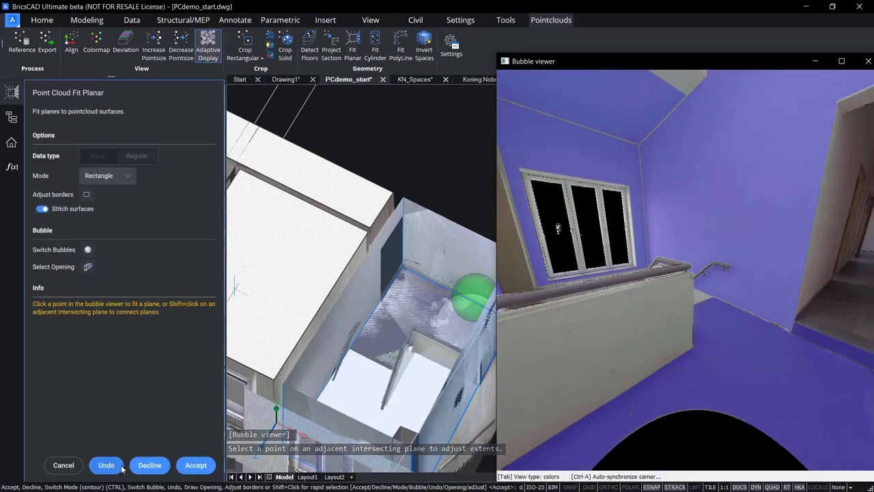
left_click(189, 466)
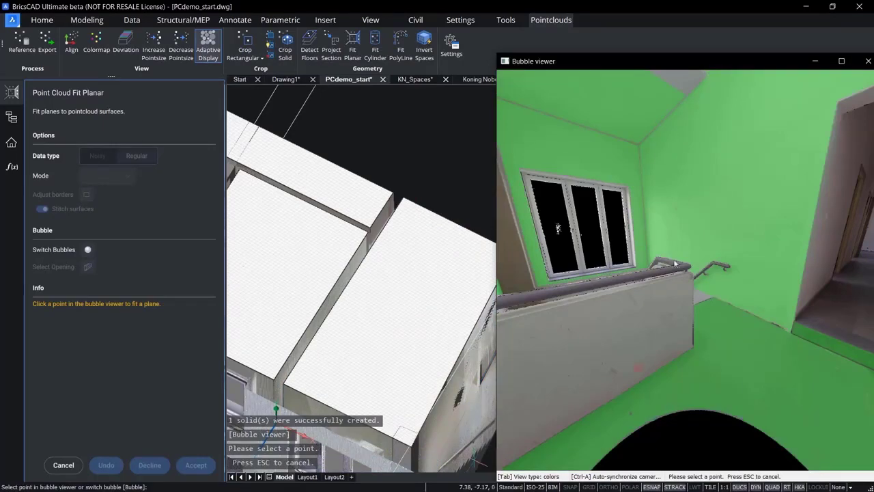
Step: Close the Bubble viewer and end the planar fitting
left_click(867, 60)
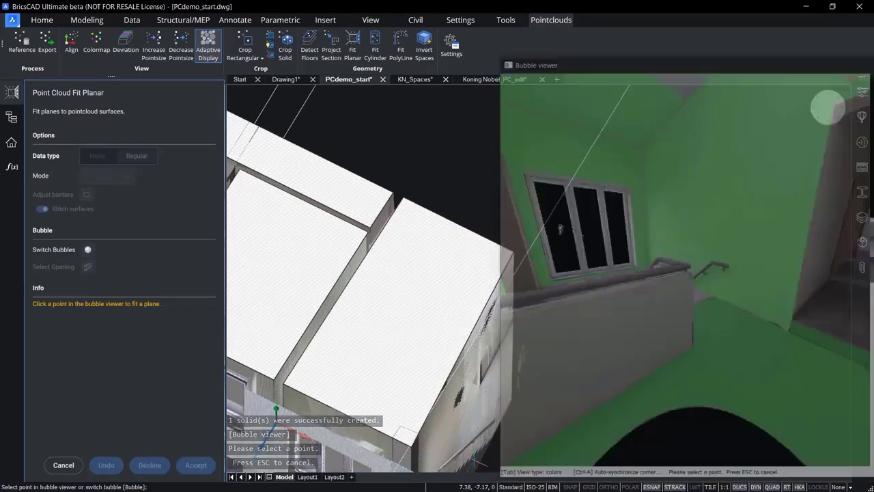
key("Escape")
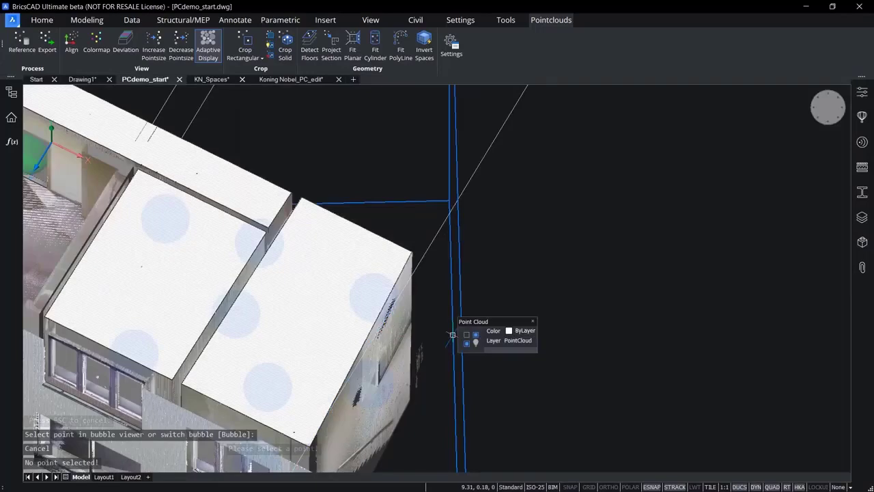
key("Escape")
Step: Turn off the section plane's clip display and hide the point clouds so only the fitted geometry is displayed
middle_click_drag(342, 327, 436, 224, "shift")
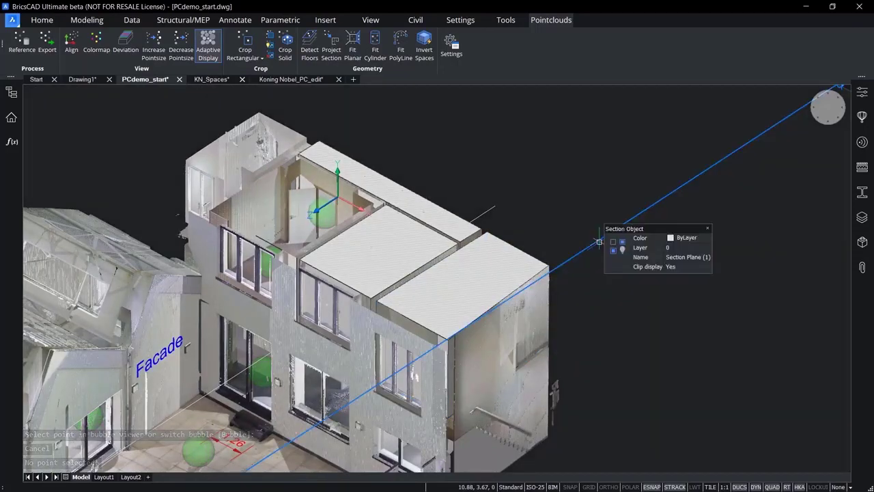
double_click(599, 241)
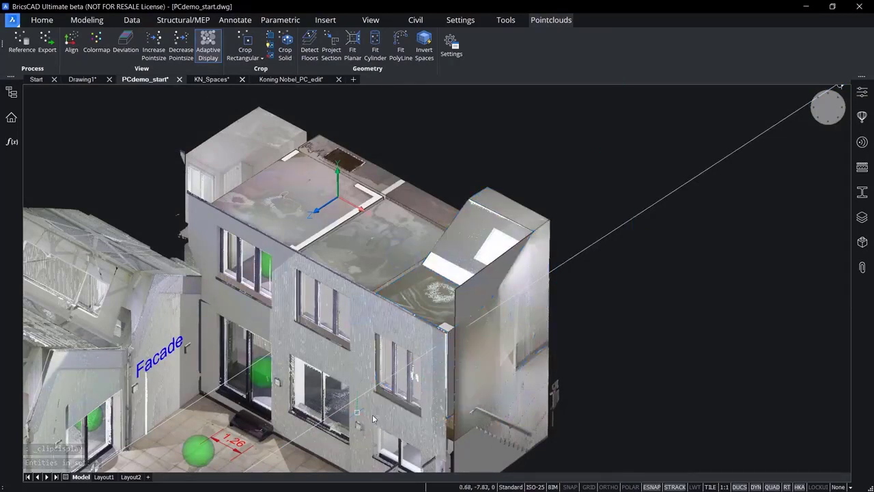
left_click(373, 419)
left_click(503, 428)
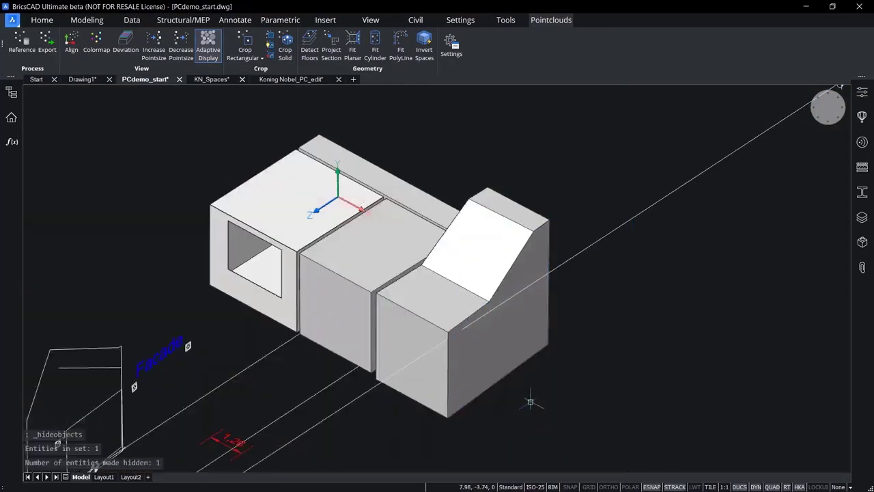
Step: Examine the fitted room solids and planar surfaces from another angle, and switch to the KN_Spaces drawing
middle_click_drag(573, 361, 524, 360, "shift")
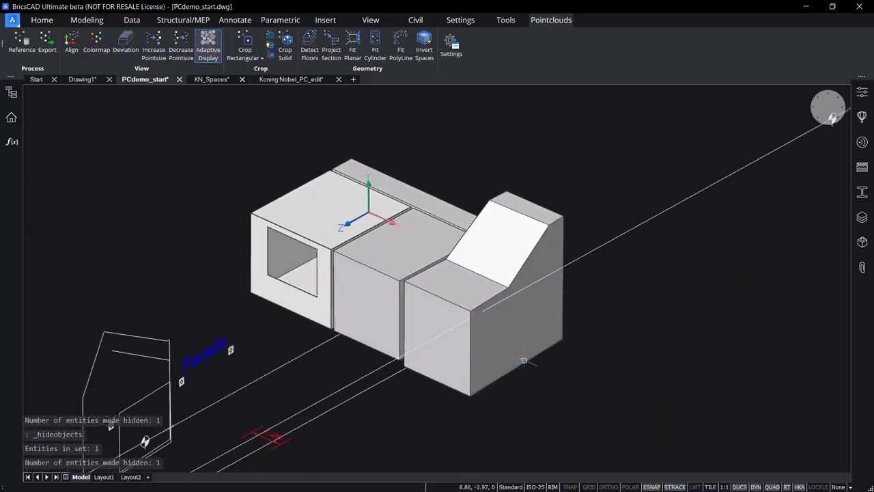
mouse_move(518, 356)
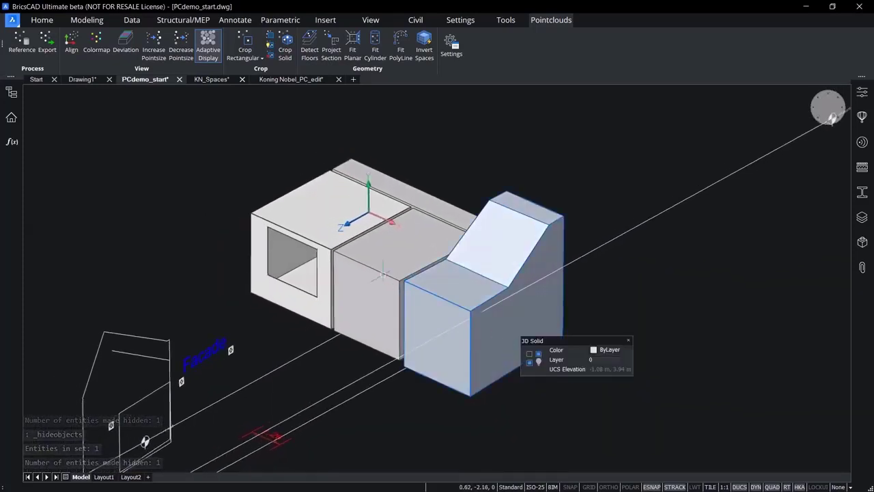
mouse_move(380, 275)
mouse_move(333, 233)
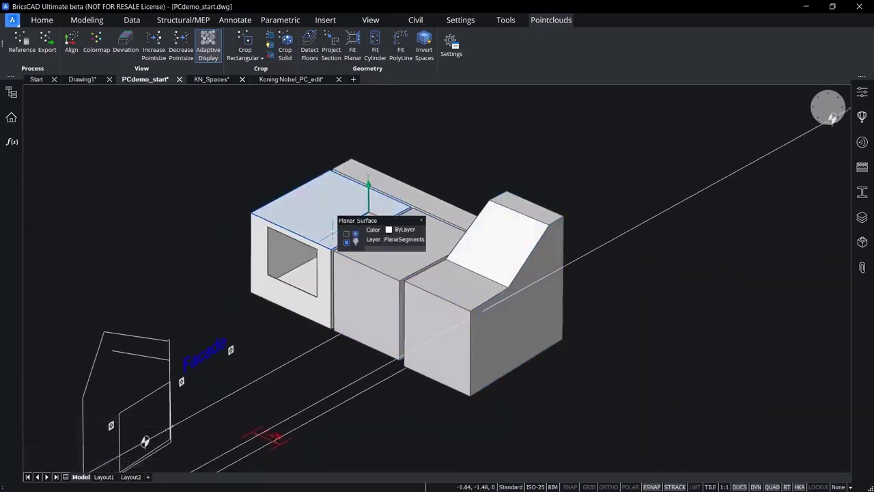
left_click(579, 400)
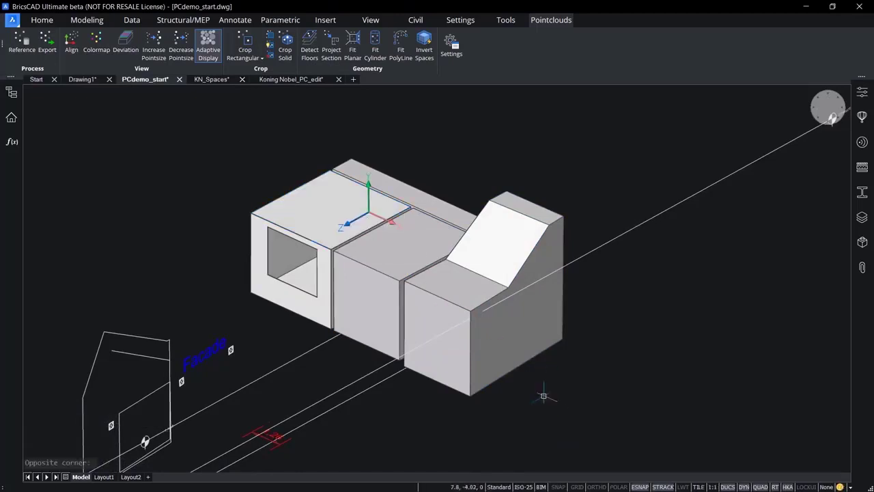
left_click(216, 80)
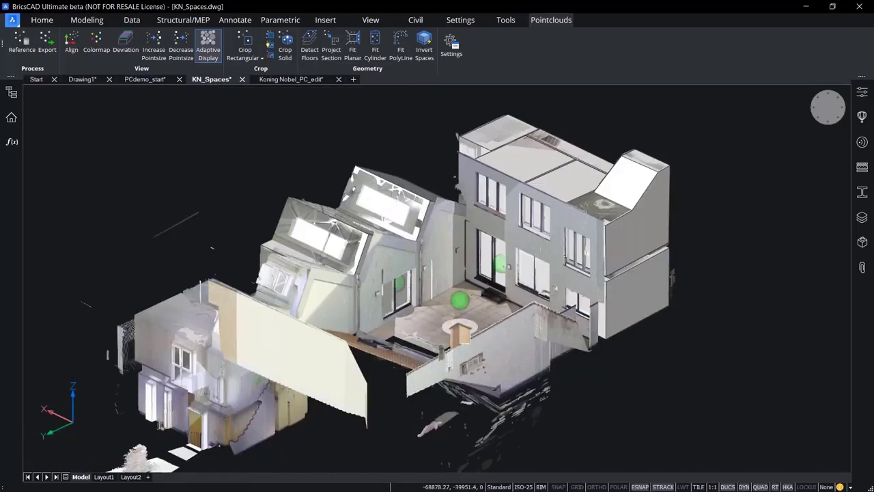
Step: Hide the building's point cloud so only the solid room volumes are displayed
middle_click_drag(534, 344, 537, 366)
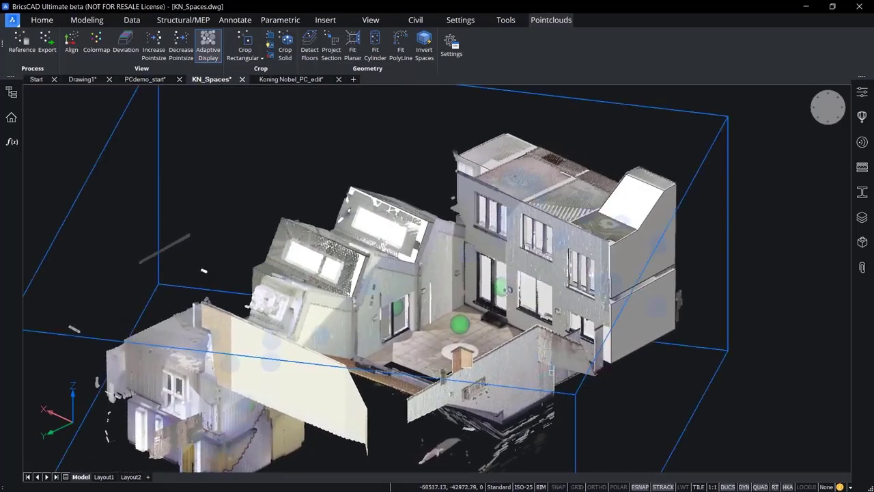
left_click(566, 381)
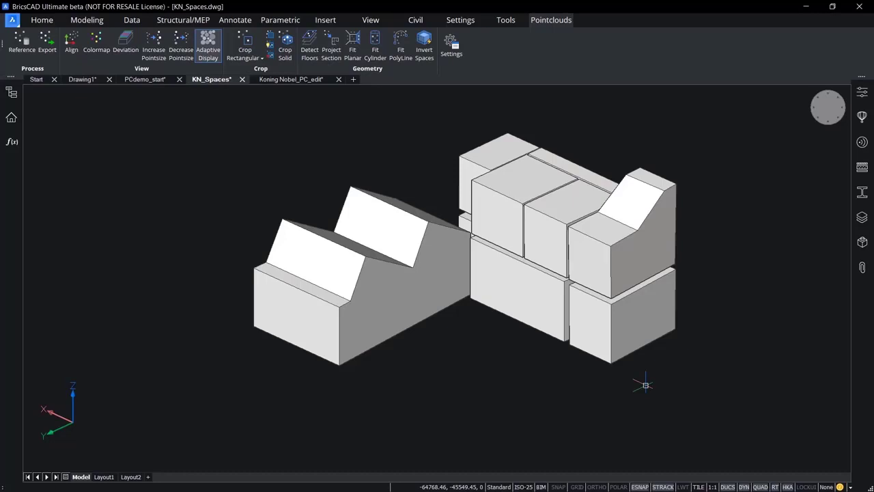
middle_click_drag(645, 385, 672, 377, "shift")
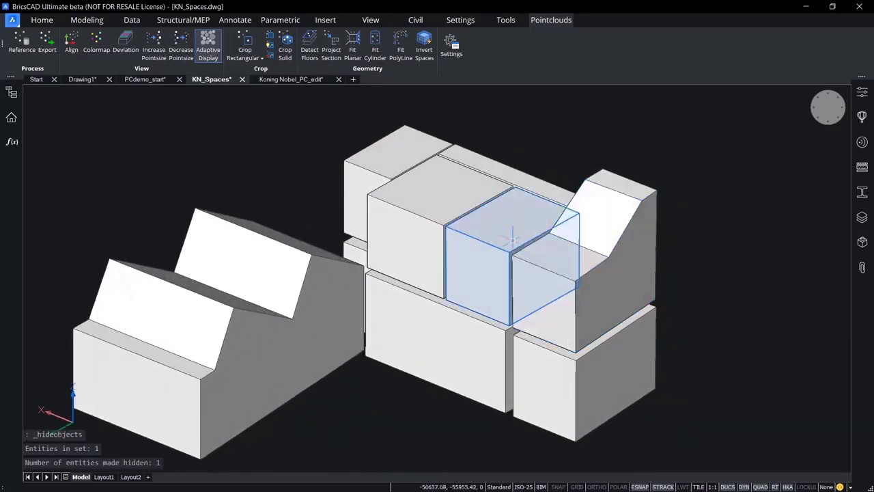
Step: Check the slope of the top faces on the upper-floor middle room and the stairwell's lower flat part in the properties
left_click(516, 240)
left_click(861, 94)
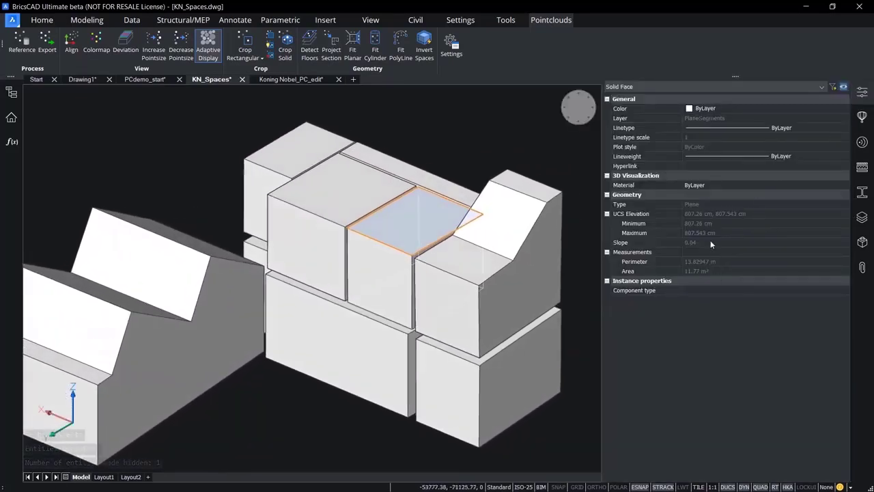
left_click(698, 242)
key("Escape")
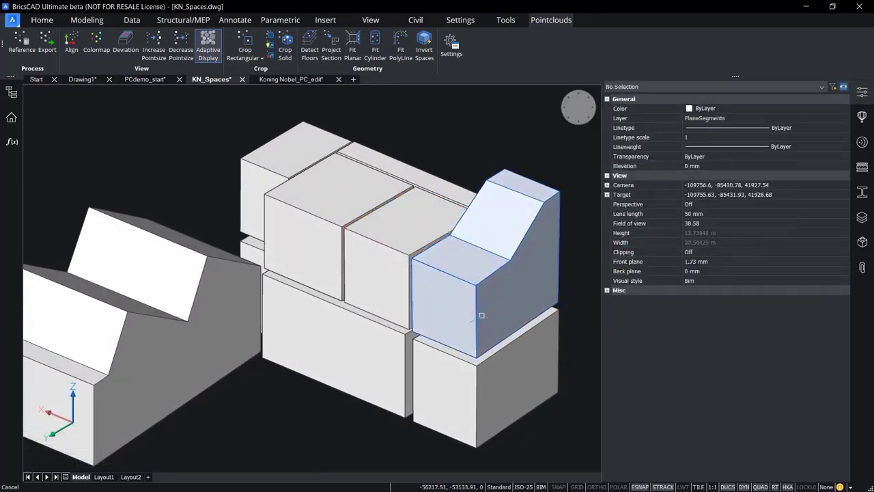
left_click(469, 260, "ctrl")
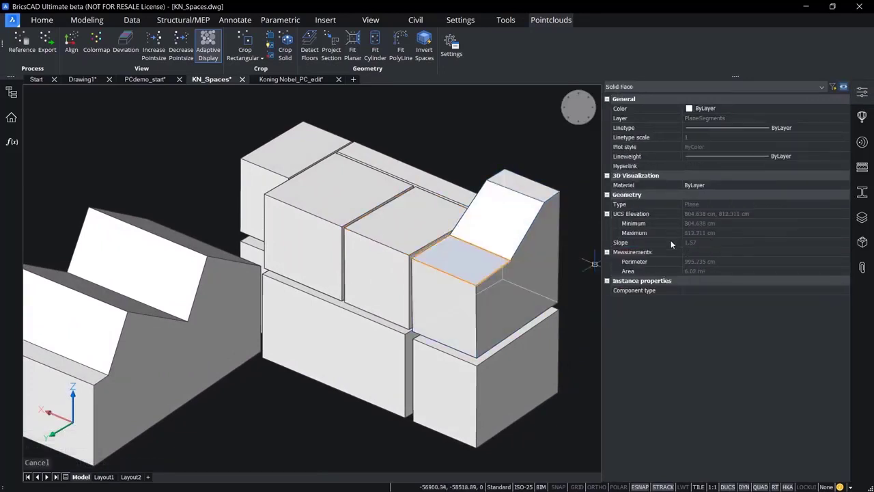
key("Escape")
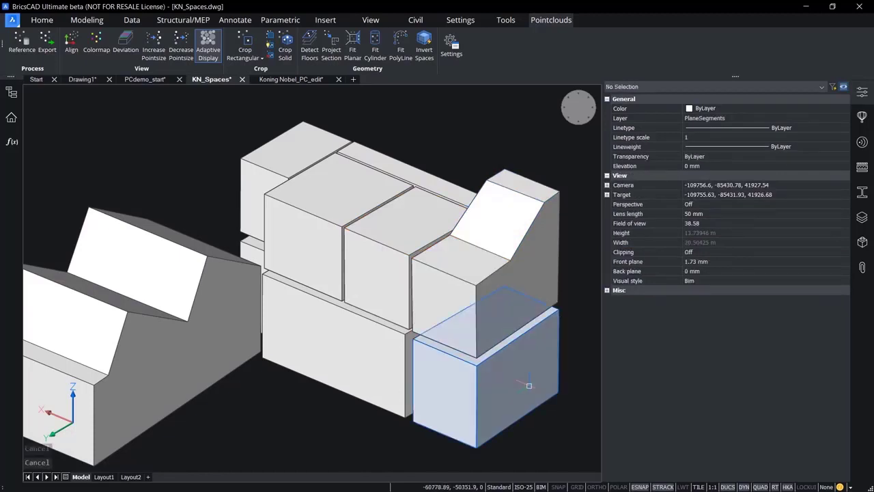
Step: Check the slope of the outer side faces of the two ground-floor rooms, and close the properties
left_click(529, 379, "ctrl")
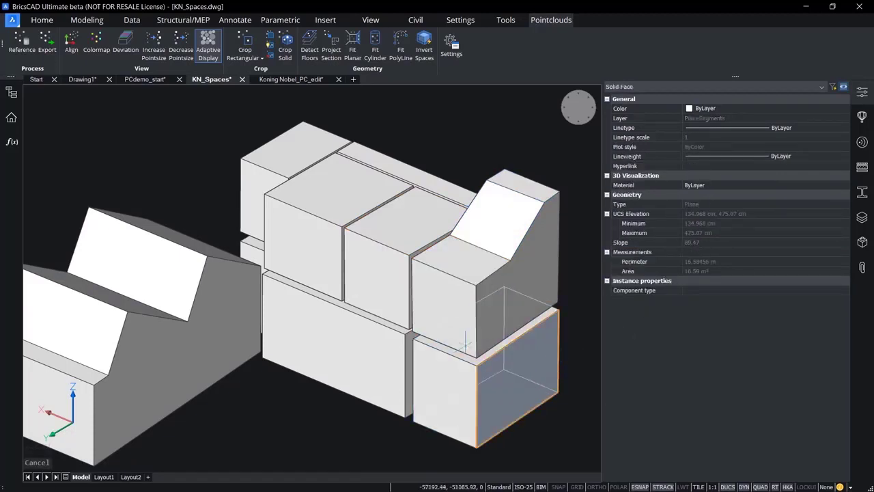
key("Escape")
left_click(334, 344, "ctrl")
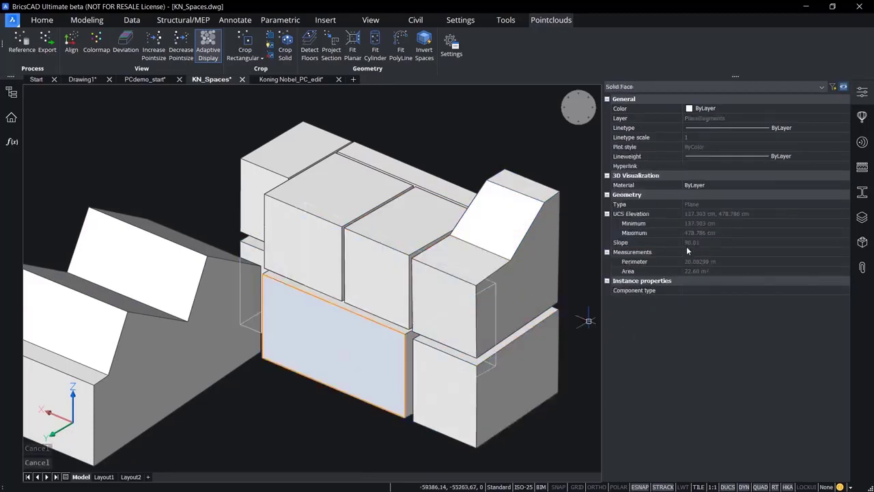
key("Escape")
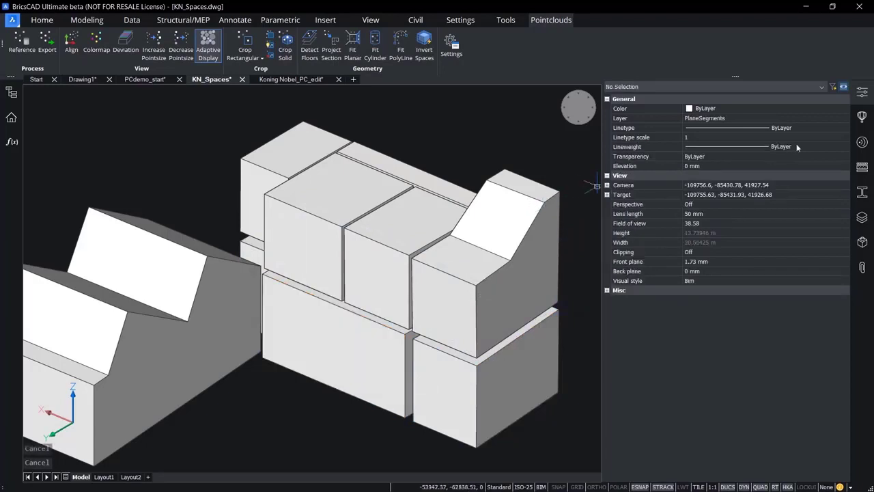
left_click(860, 94)
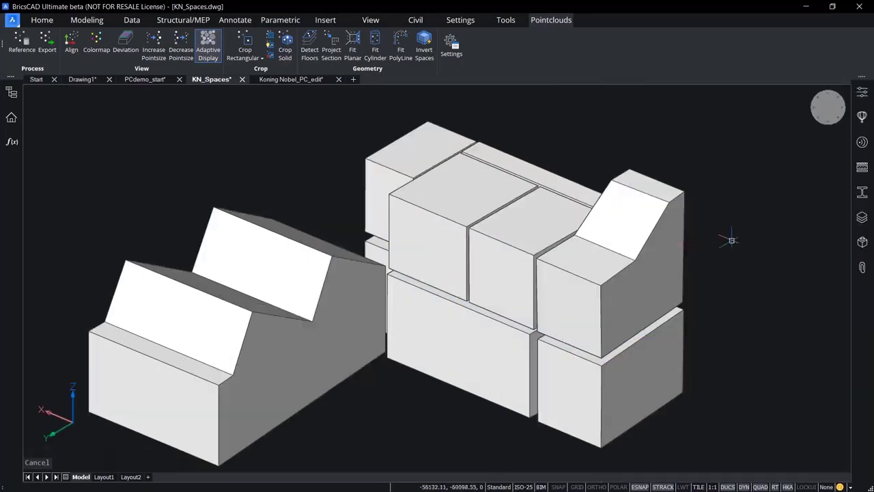
Step: Rectify the room solids' faces with Optimize on the entire drawing, making almost coplanar faces coplanar and using the XY, YZ and XZ reference planes
middle_click_drag(731, 240, 778, 224)
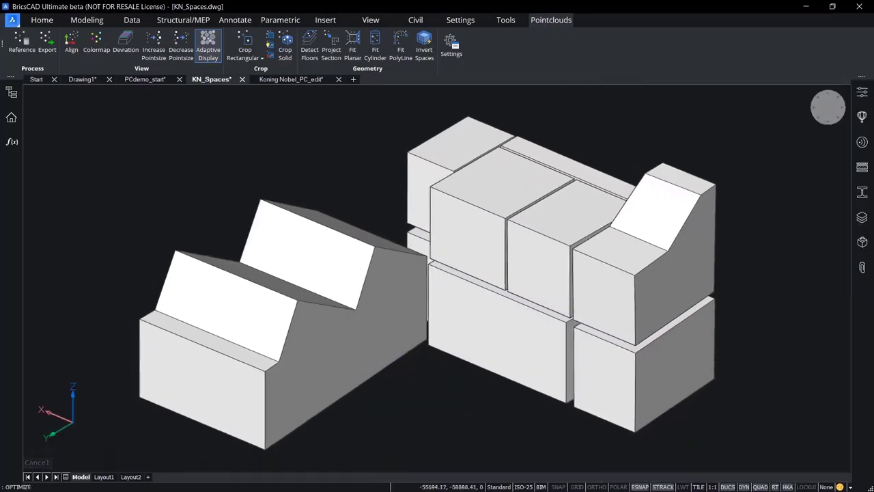
key("Return")
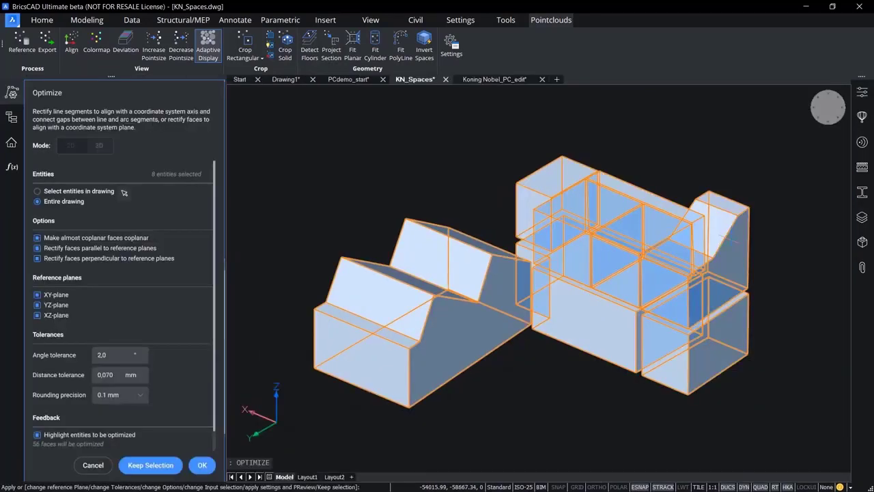
scroll(683, 297, "up", 1)
middle_click_drag(682, 297, 666, 273, "shift")
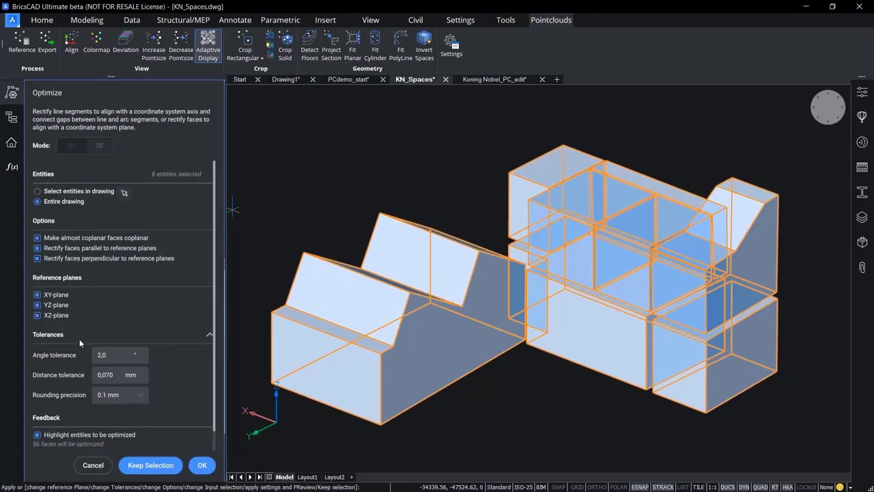
left_click(37, 435)
left_click(38, 435)
left_click(202, 468)
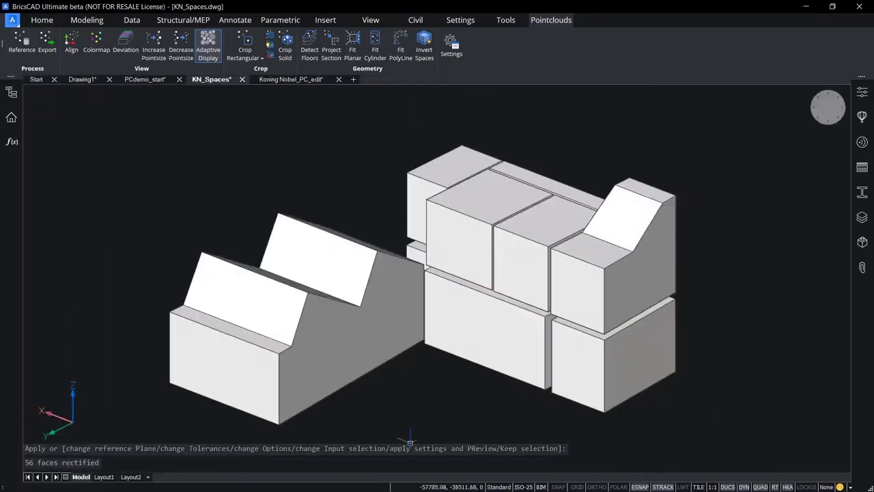
Step: Check the slope of the optimized upper-floor middle room's top face
scroll(572, 217, "up", 1)
middle_click_drag(573, 217, 476, 211)
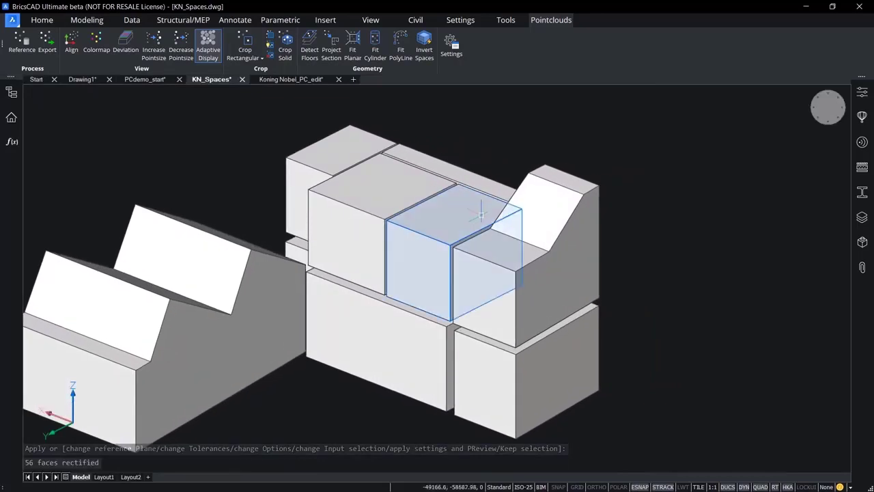
left_click(477, 211)
left_click(862, 92)
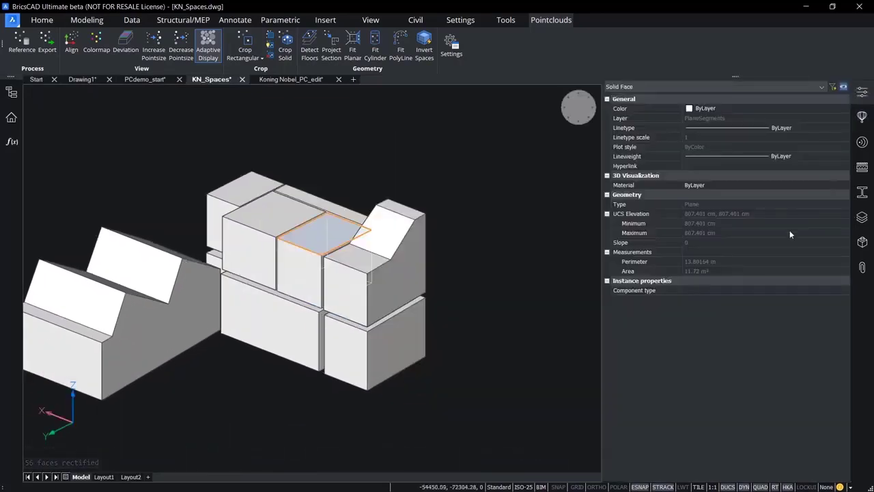
left_click(707, 242)
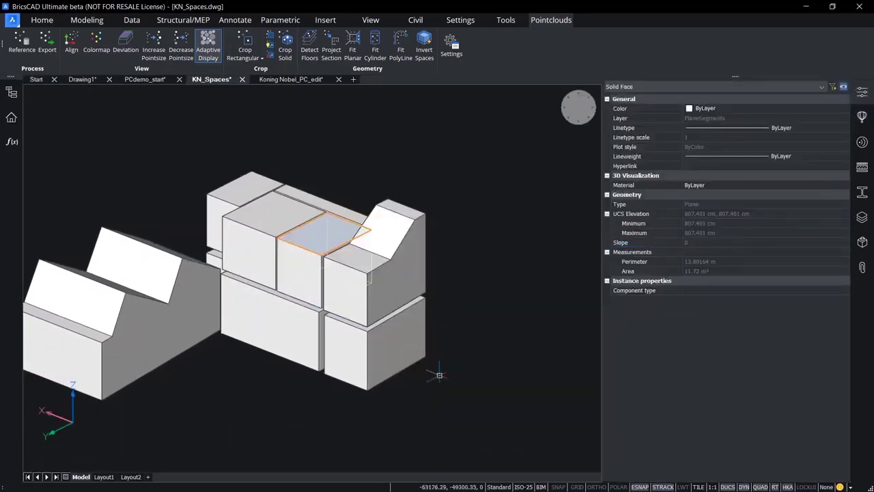
key("Escape")
Step: Check the slopes of the stairwell's optimized lower top face and the side wall face below it, and close the properties
scroll(399, 275, "up", 3)
left_click(399, 275)
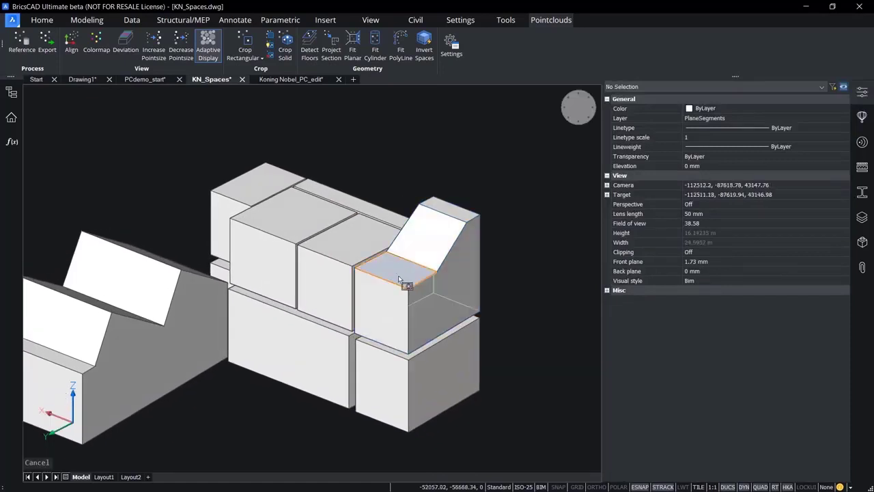
left_click(699, 243)
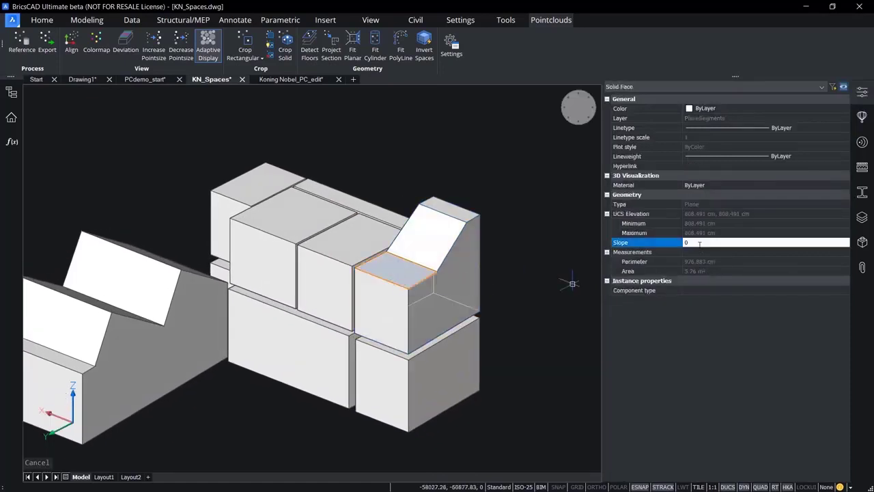
key("Escape")
left_click(435, 382)
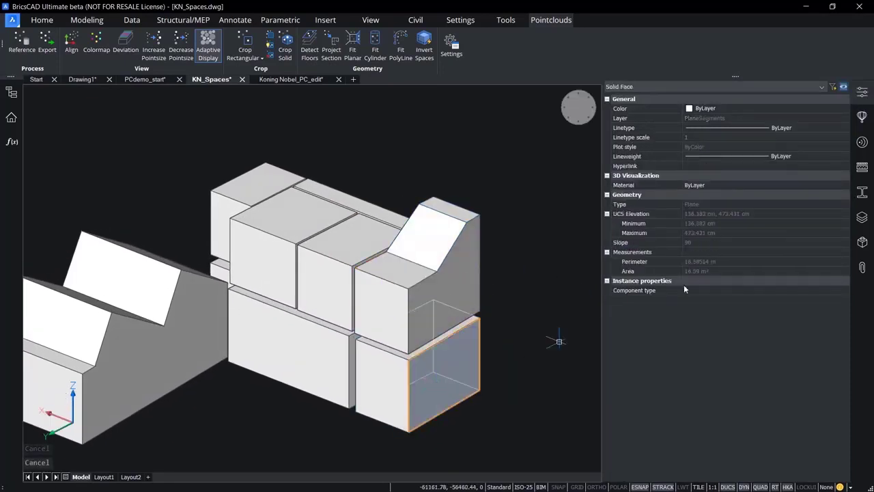
left_click(694, 243)
left_click(861, 93)
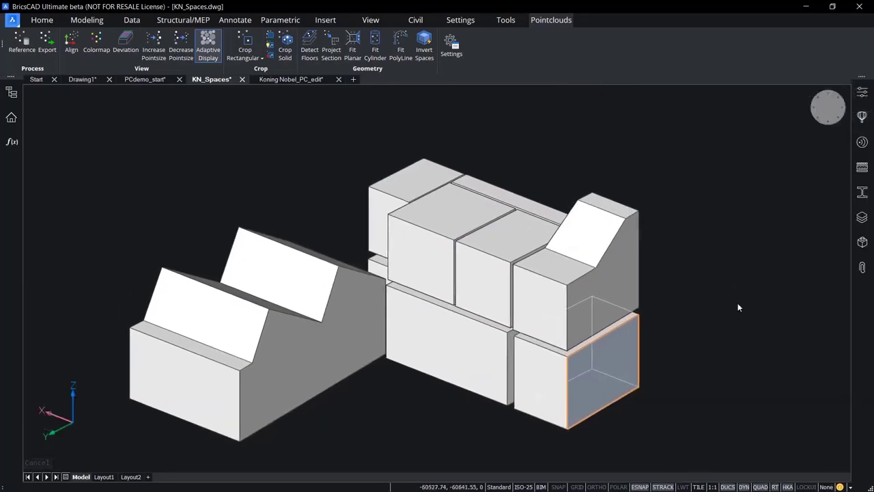
key("Escape")
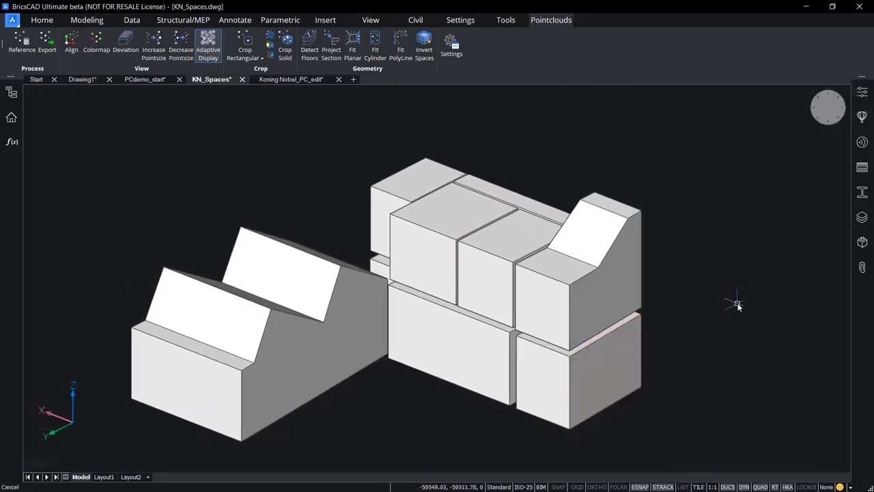
Step: Generate walls, slabs and roofs around all room solids with Invert Spaces, erasing the input solids and creating individual walls per floor without L-connections
left_click(422, 55)
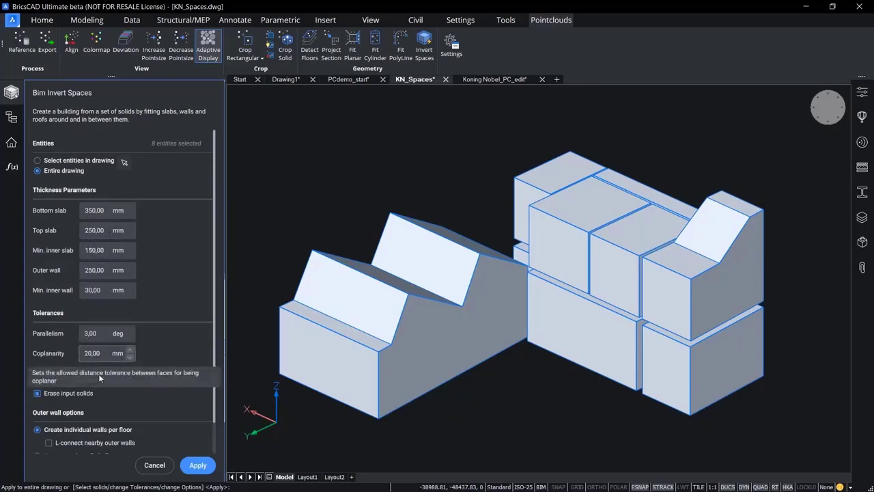
left_click(60, 395)
scroll(57, 399, "down", 2)
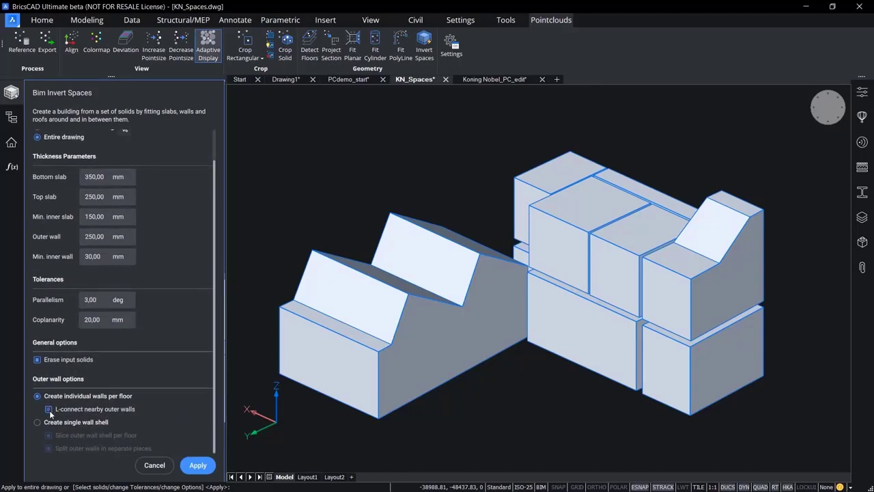
left_click(38, 422)
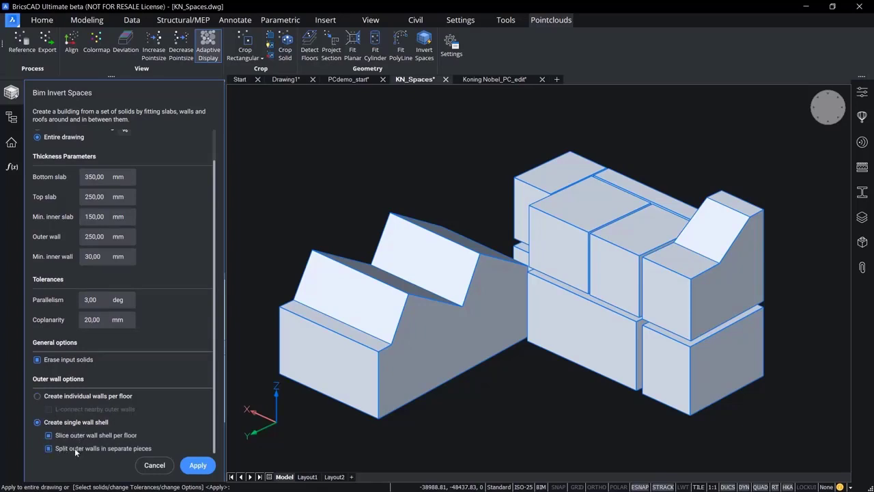
left_click(38, 396)
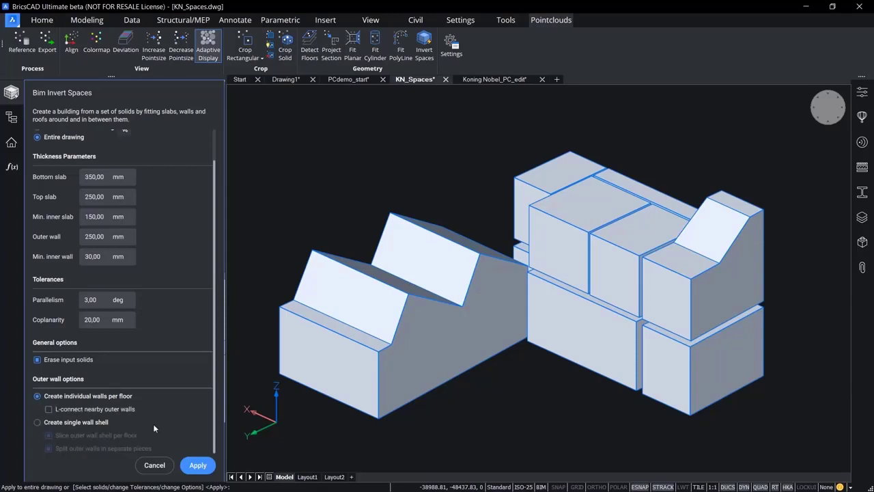
left_click(197, 464)
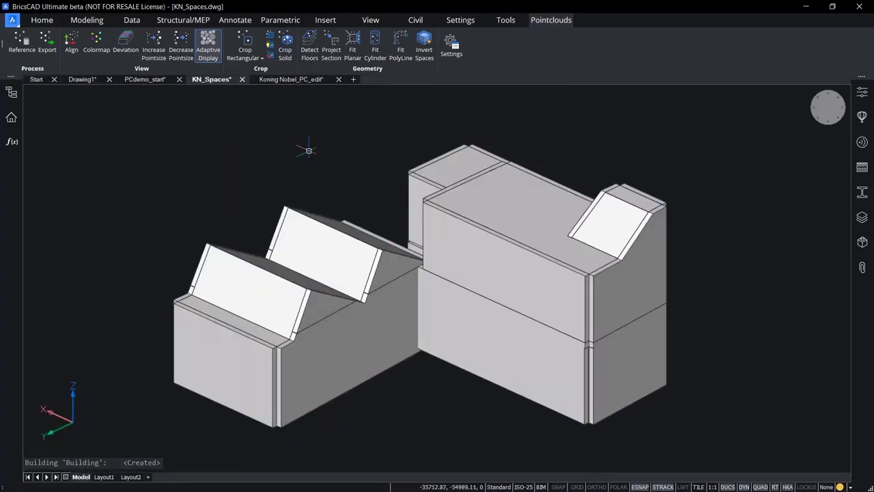
Step: Place a BIM section parallel to the two-storey block's long facade at a distance of 300 to cut the generated building open
mouse_move(319, 231)
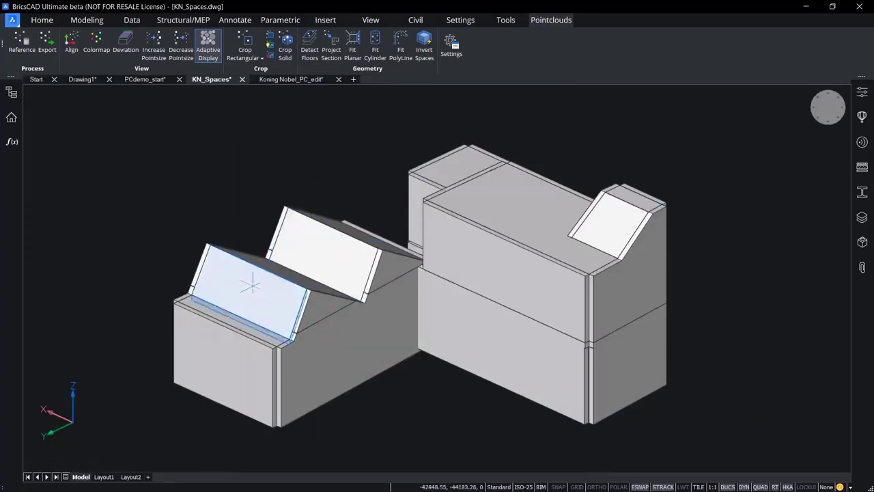
mouse_move(254, 282)
mouse_move(225, 352)
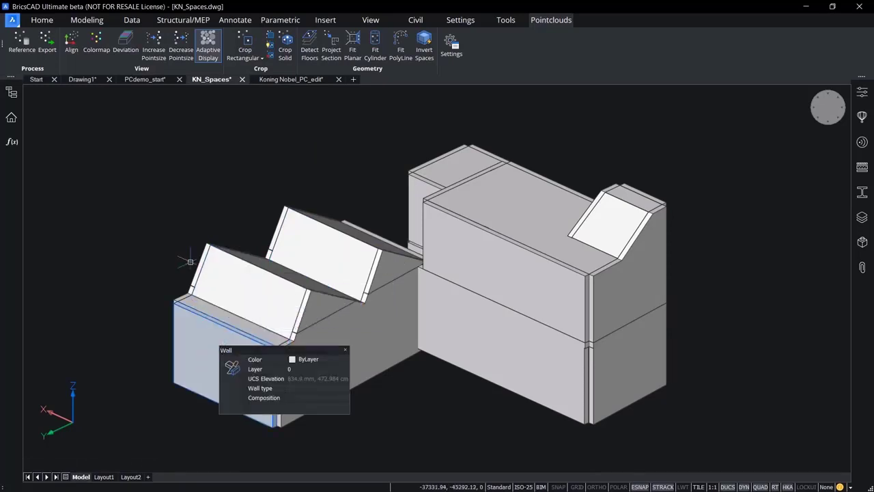
left_click(42, 19)
left_click(452, 41)
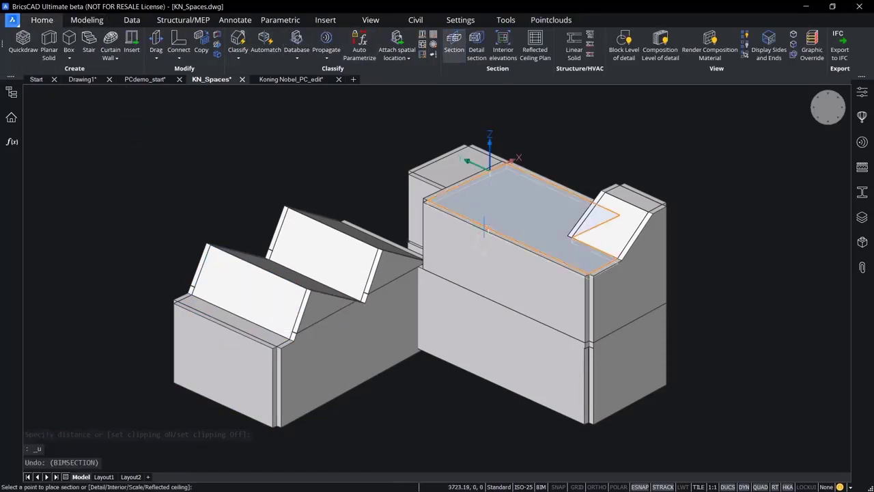
type("3")
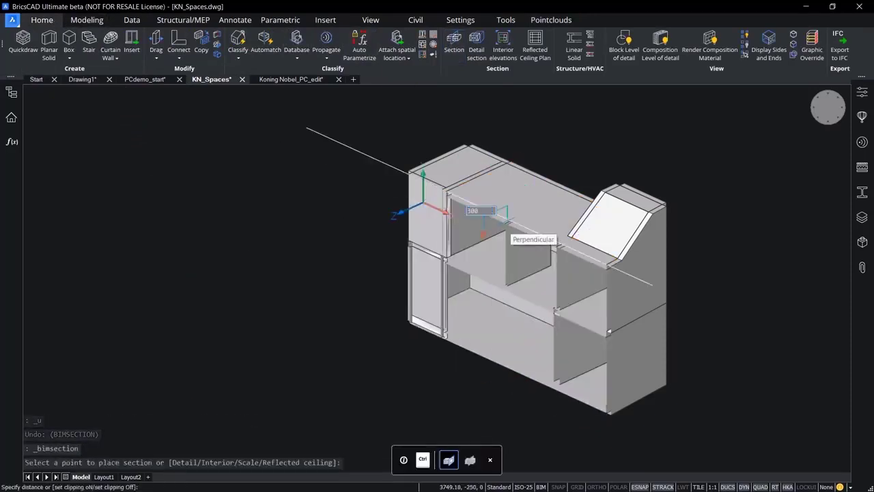
type("00")
key("Return")
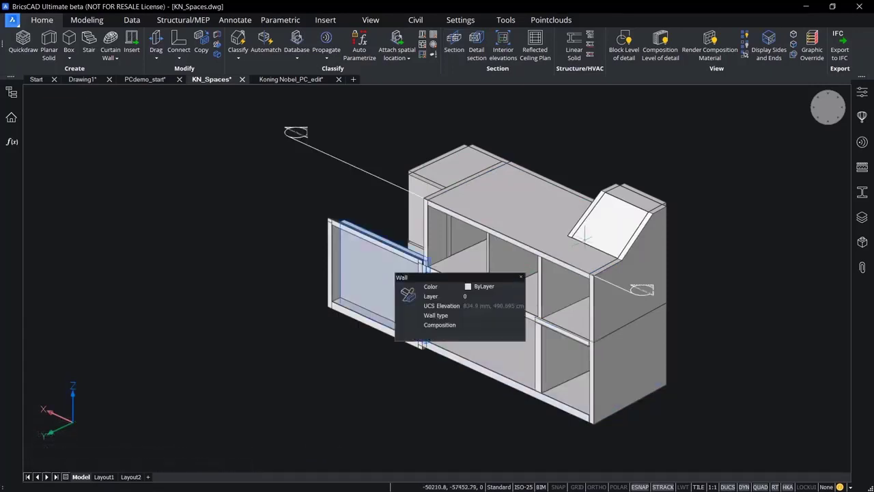
left_click(614, 217)
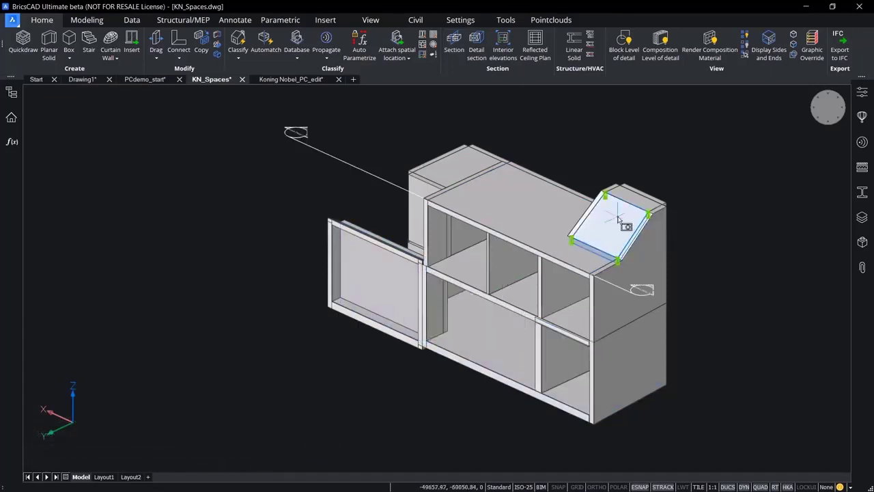
key("Escape")
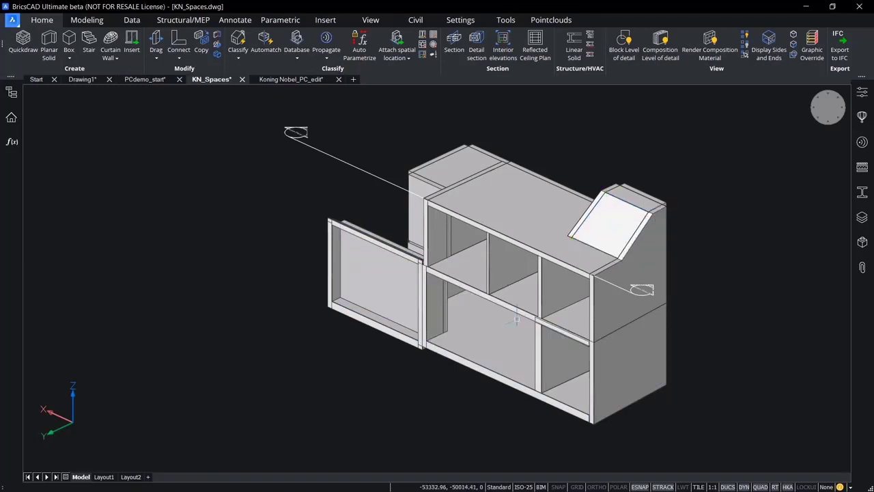
Step: Check the story assigned to the ground-floor slab, the upper-floor slab and the ground-floor partition wall, and close the properties
left_click(501, 335)
left_click(862, 93)
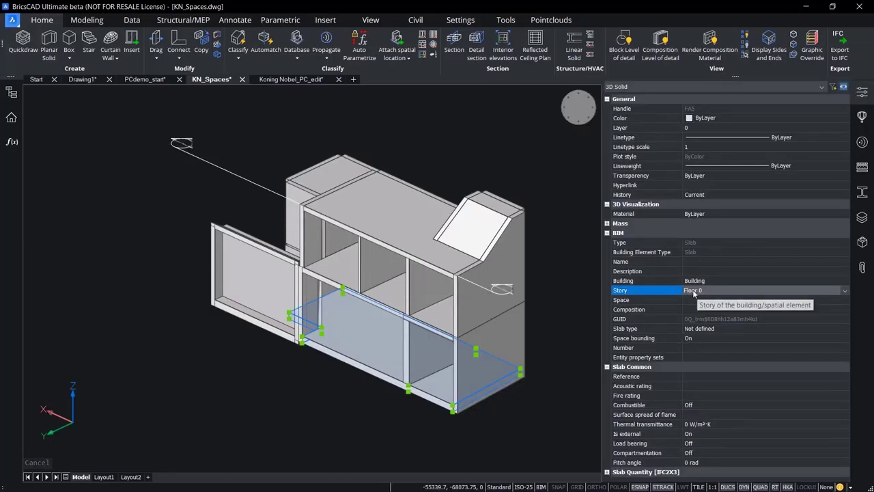
key("Escape")
left_click(420, 303)
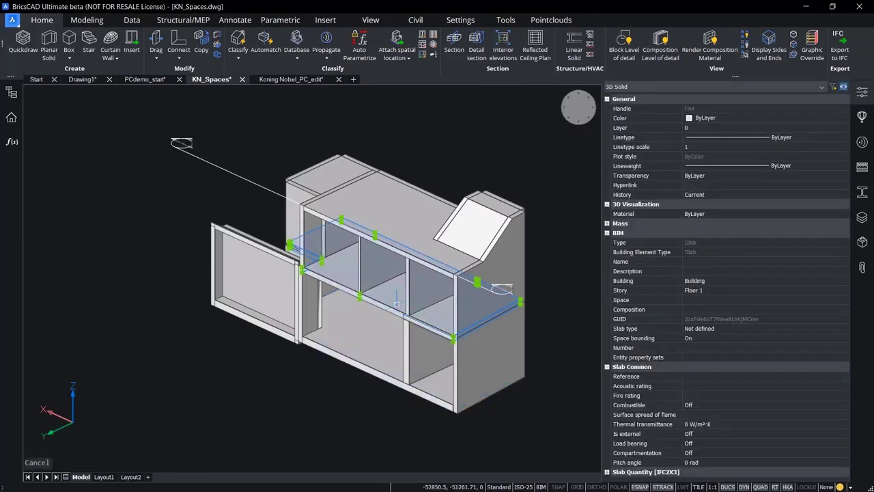
left_click(714, 283)
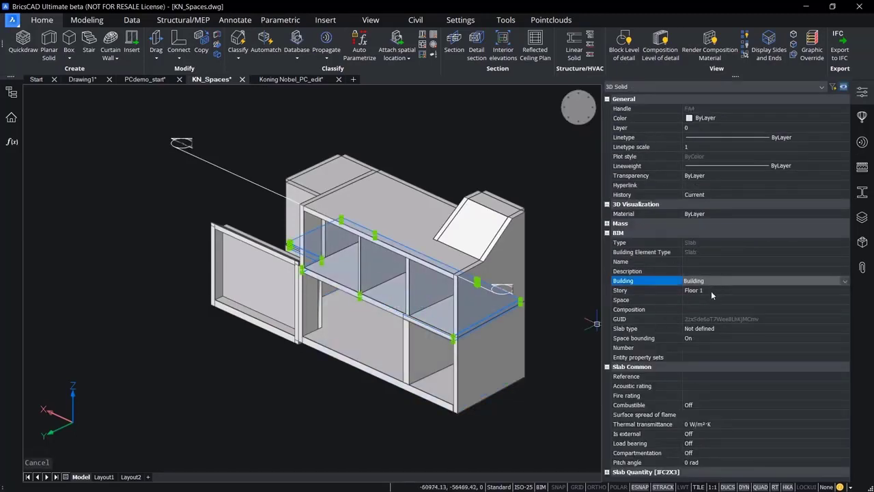
left_click(710, 291)
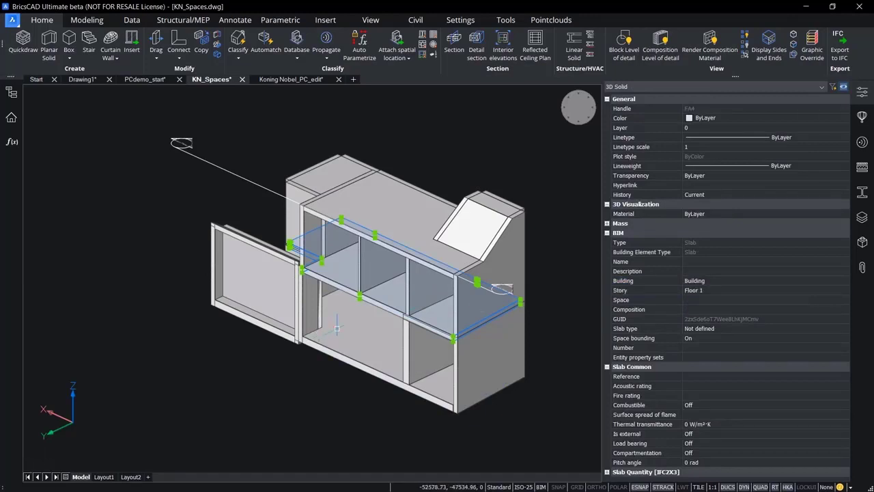
key("Escape")
left_click(433, 362)
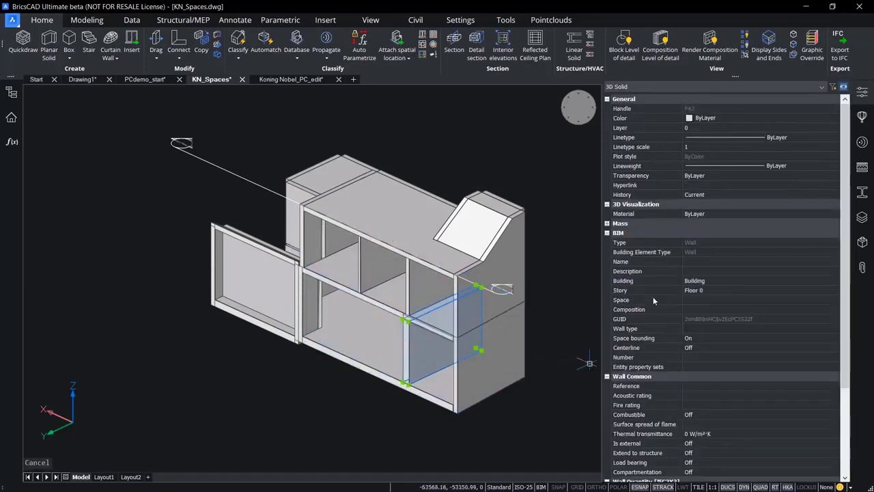
left_click(861, 93)
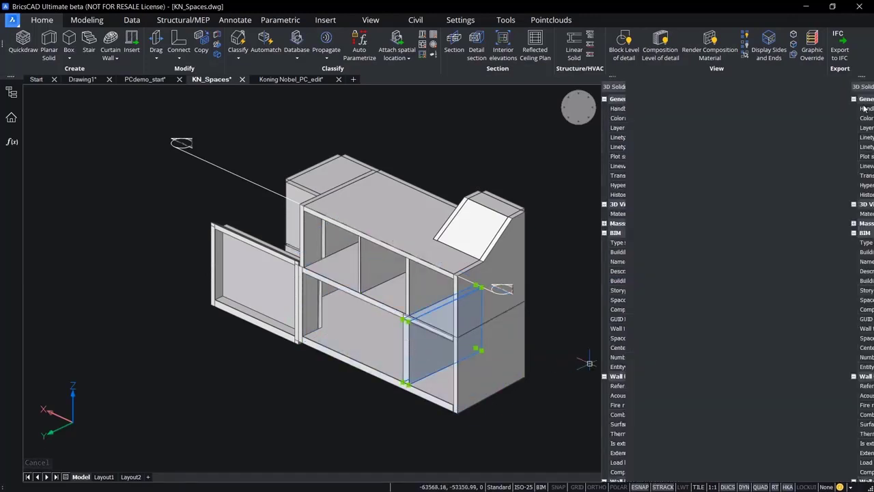
key("Escape")
Step: Turn off the section plane's clip display to show the whole building
middle_click_drag(716, 288, 697, 279)
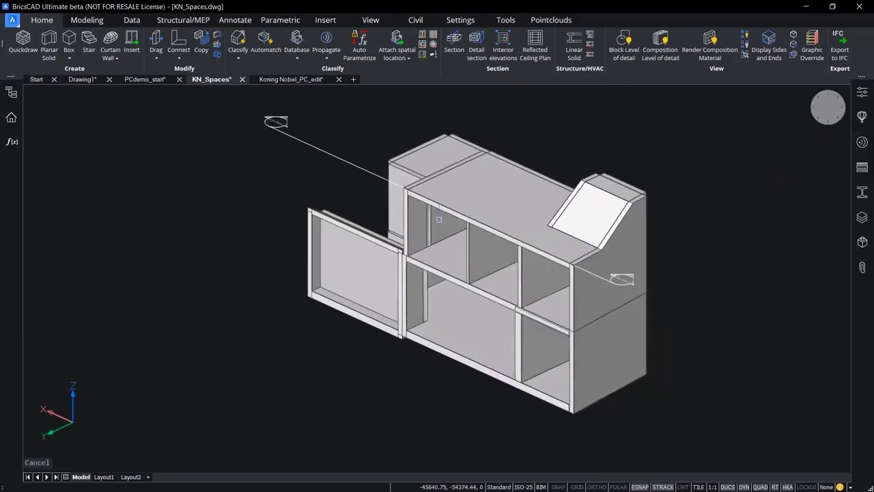
left_click(333, 158)
left_click(334, 158)
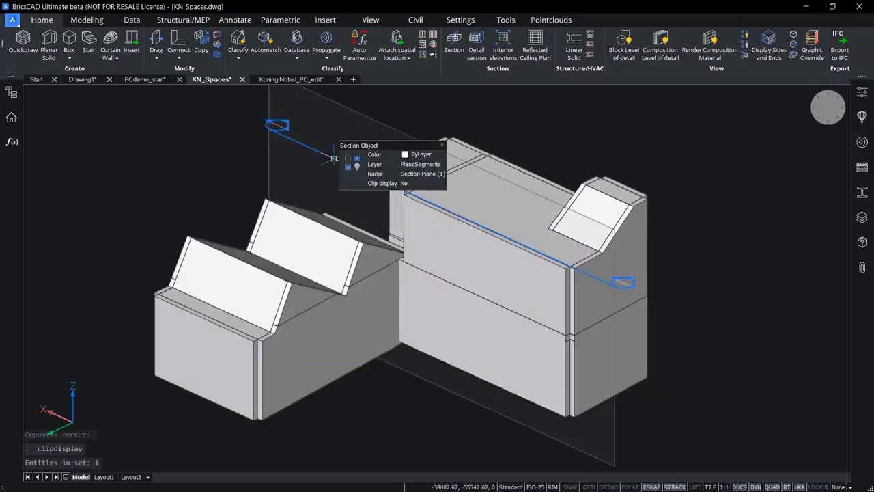
key("Escape")
middle_click_drag(233, 170, 238, 164)
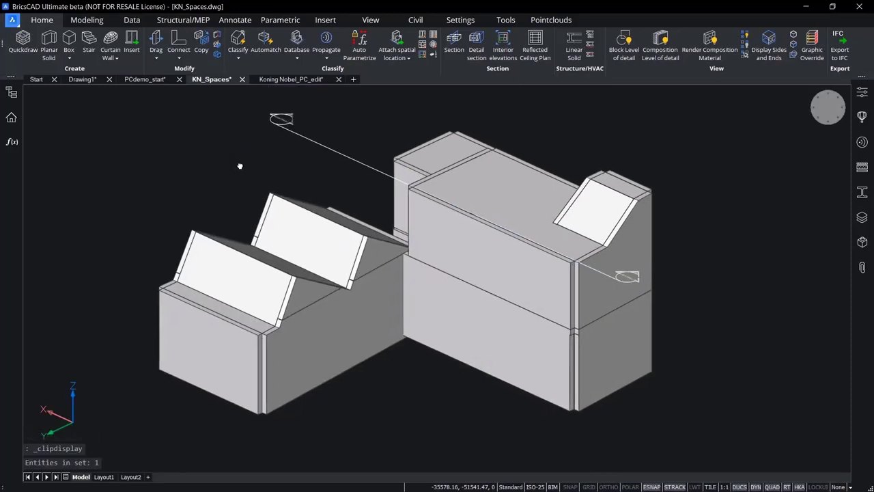
Step: Export the building as an IFC4 file named KN_Spaces.ifc in the Demo PC folder
type("export")
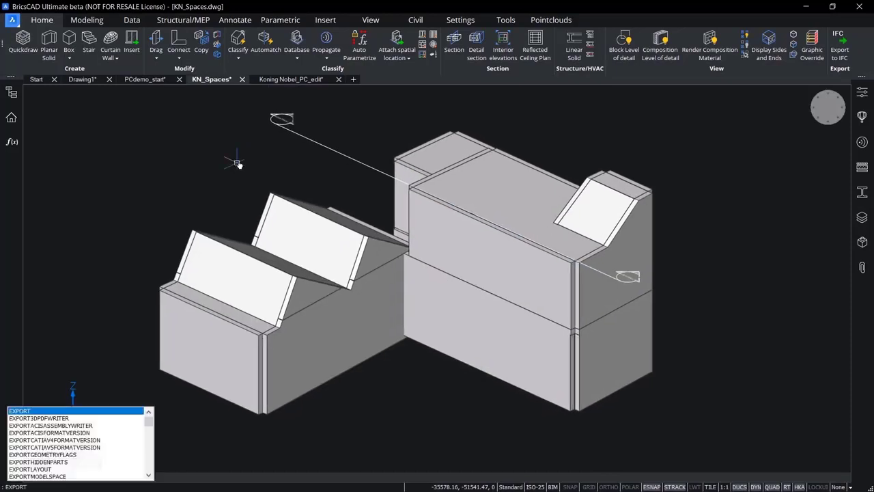
key("Return")
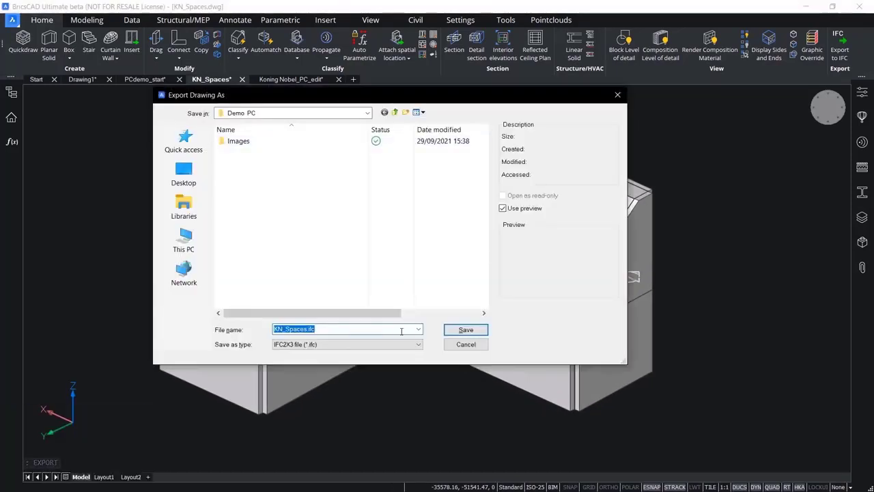
left_click(418, 330)
left_click(418, 330)
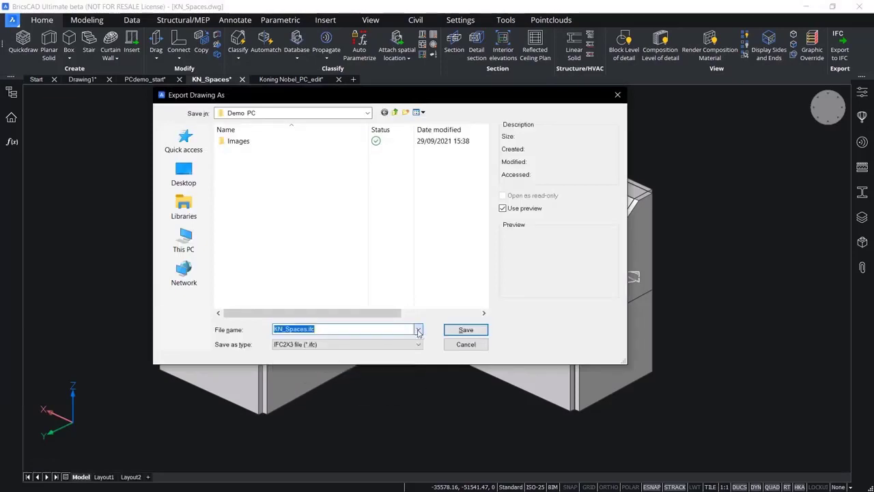
left_click(419, 343)
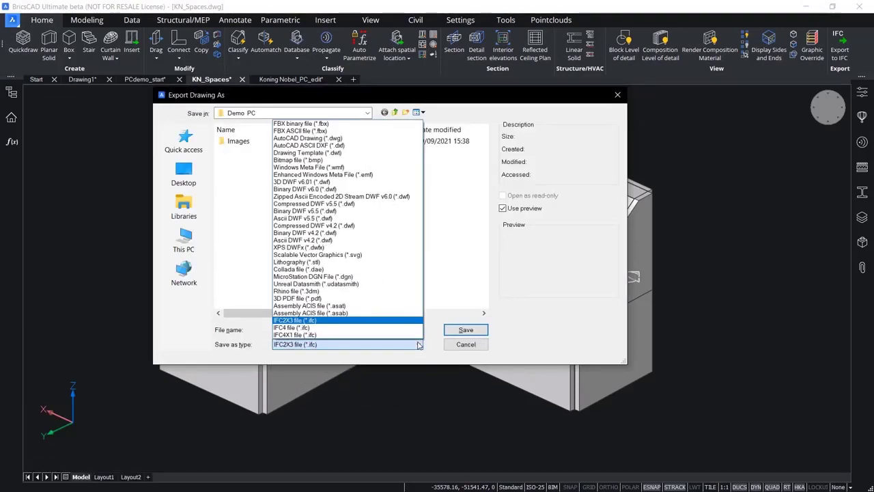
left_click(367, 328)
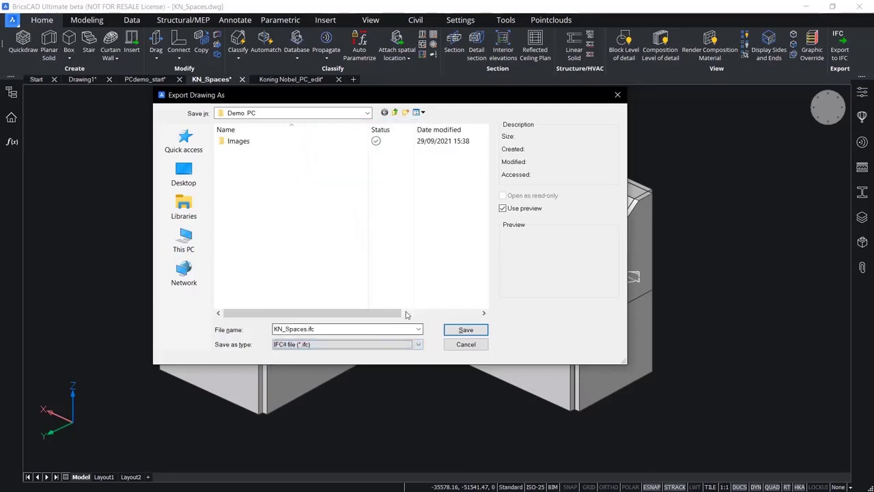
left_click(473, 332)
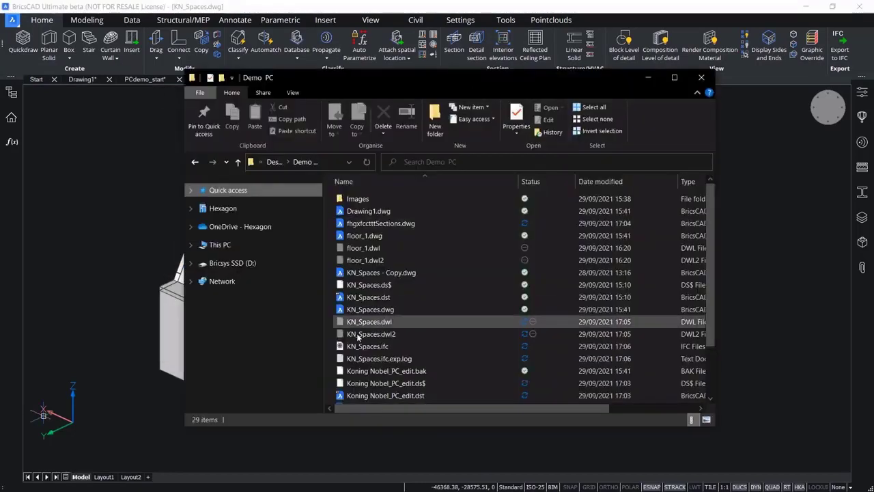
Step: Open the exported KN_Spaces.ifc from the Demo PC folder in Solibri Model Viewer and enlarge the viewer window
double_click(355, 345)
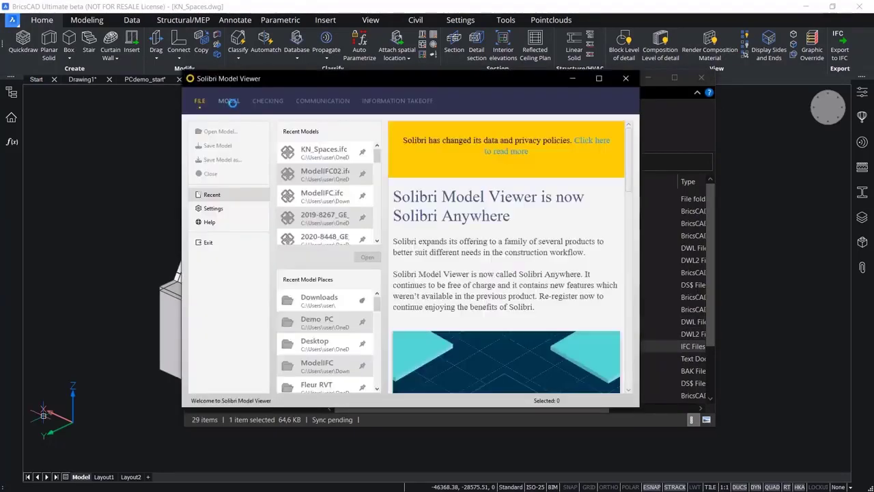
left_click_drag(409, 80, 349, 53)
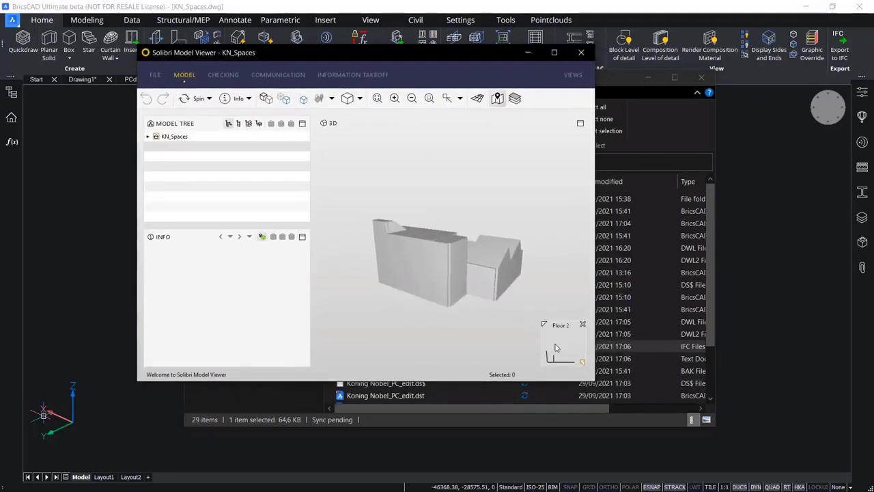
left_click_drag(594, 381, 706, 471)
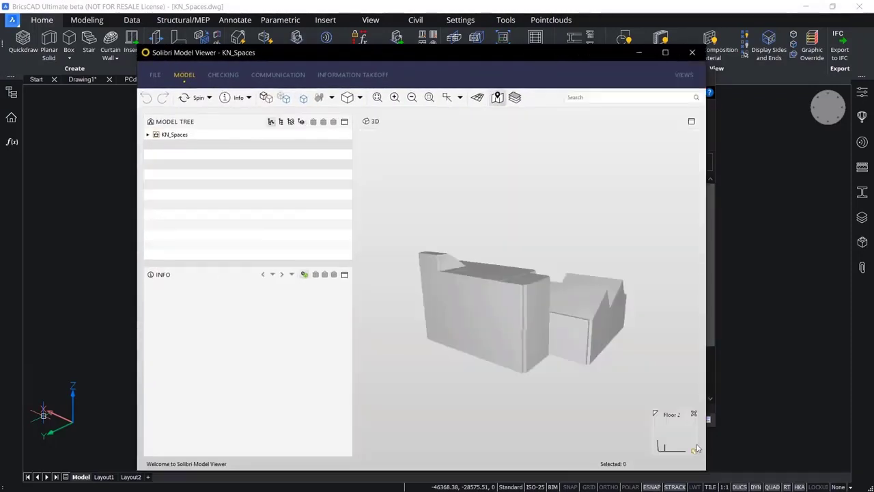
Step: Examine the exported building model from all sides in the 3D view
middle_click_drag(642, 368, 559, 374)
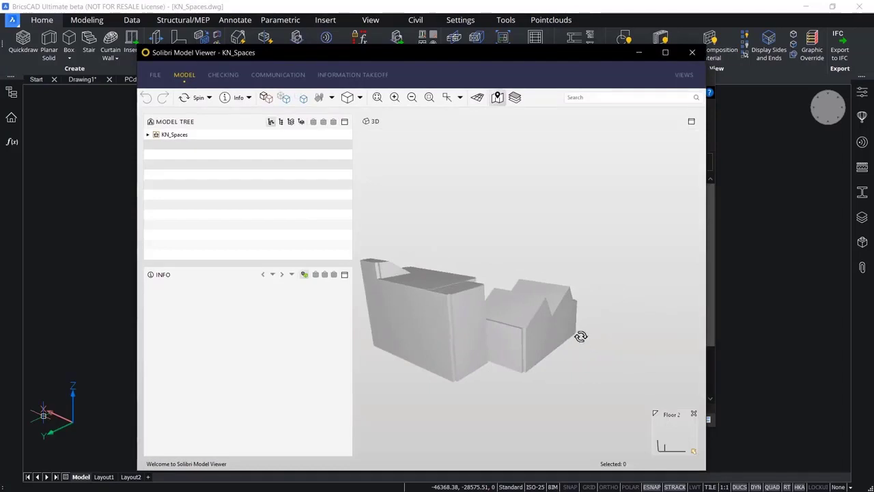
left_click_drag(581, 336, 433, 351)
middle_click_drag(433, 351, 564, 334)
left_click_drag(561, 330, 376, 340)
middle_click_drag(607, 336, 492, 339)
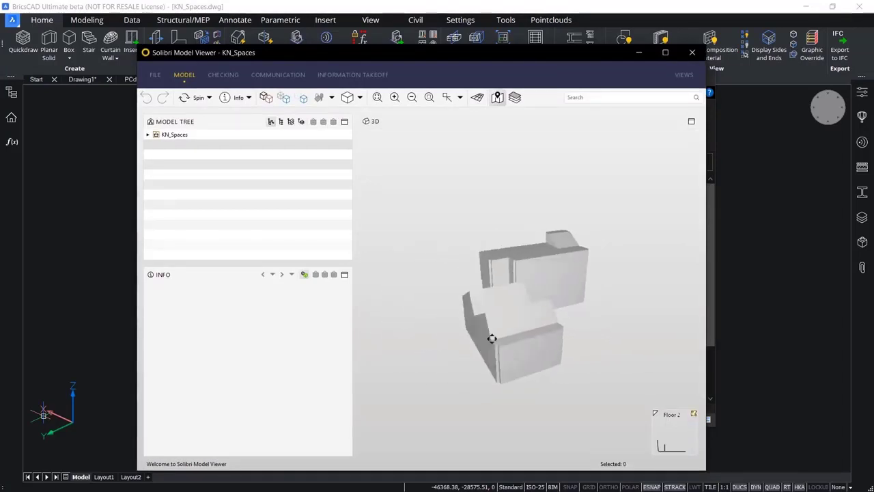
left_click_drag(490, 334, 369, 342)
middle_click_drag(541, 334, 517, 332)
mouse_move(517, 333)
left_mouse_down()
mouse_move(507, 326)
mouse_move(518, 319)
left_mouse_up()
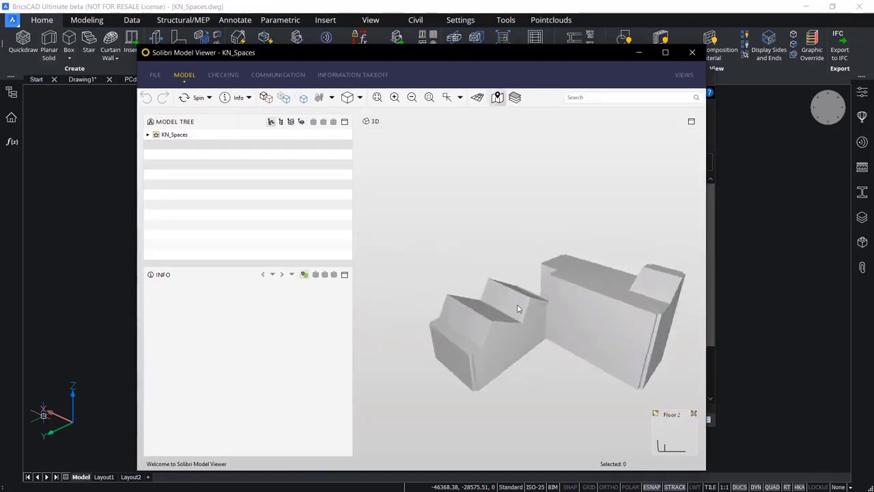
Step: Check the location and identification data of a sloped roof, then inspect the two-storey block's roof slab, stairwell roof and lower facade wall
left_click(518, 309)
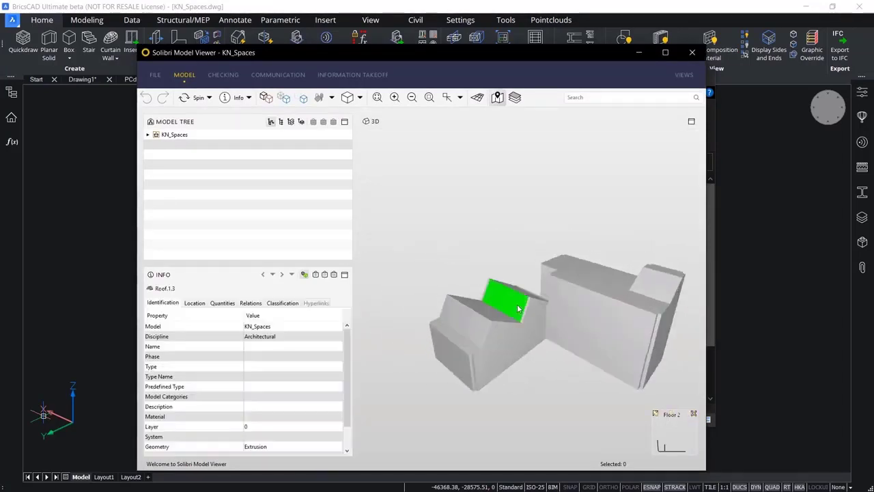
left_click(195, 303)
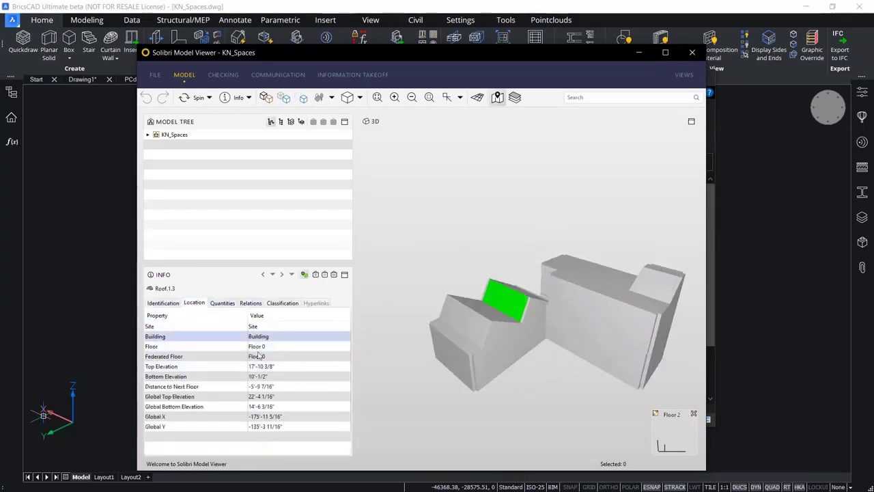
left_click(164, 304)
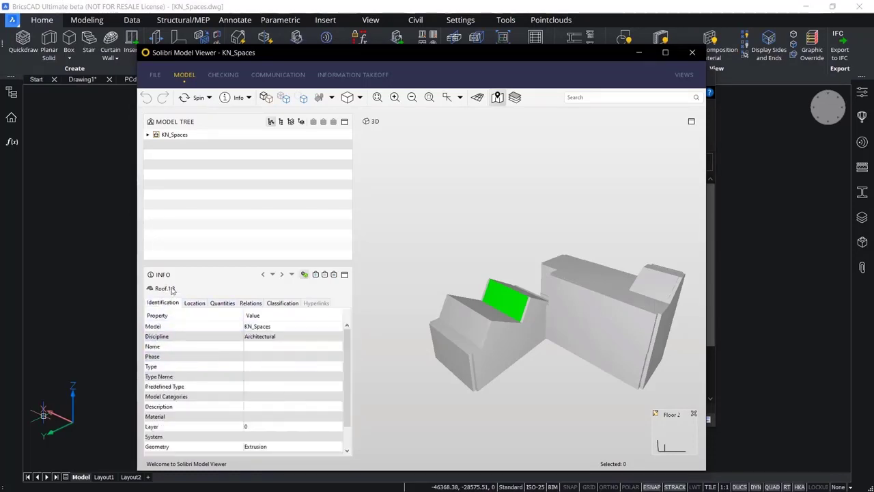
left_click(597, 278)
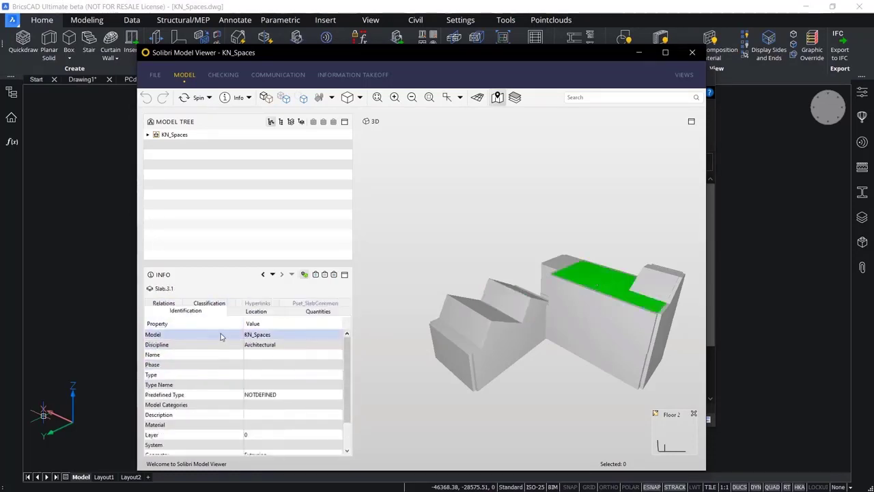
left_click(655, 286)
left_click(595, 338)
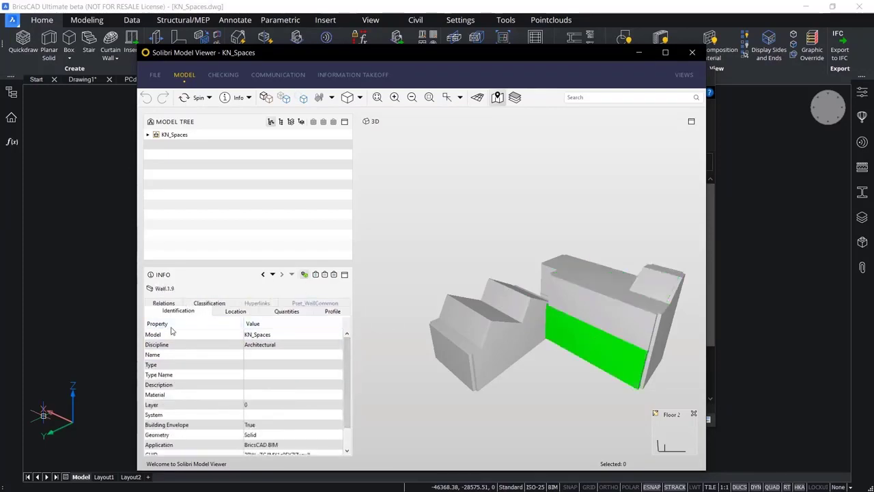
Step: Return to BricsCAD by closing the model viewer without saving and the folder window, and turn the section's clipping back on
left_click(693, 53)
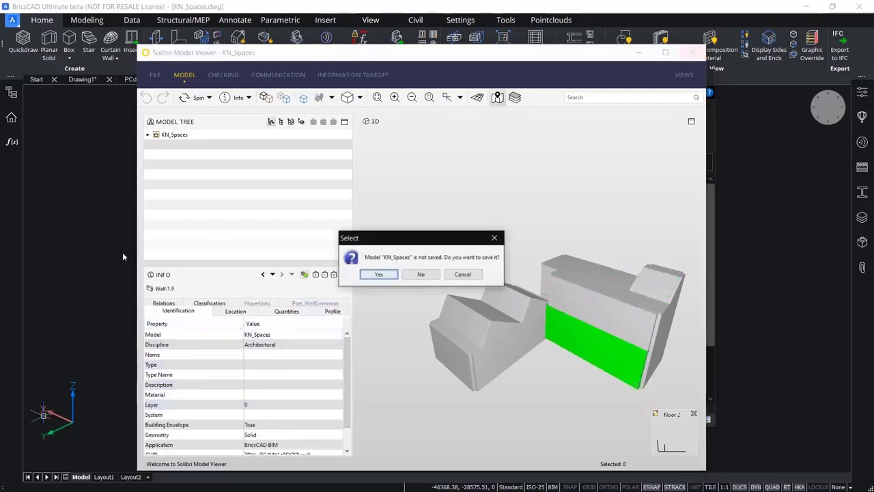
left_click(425, 272)
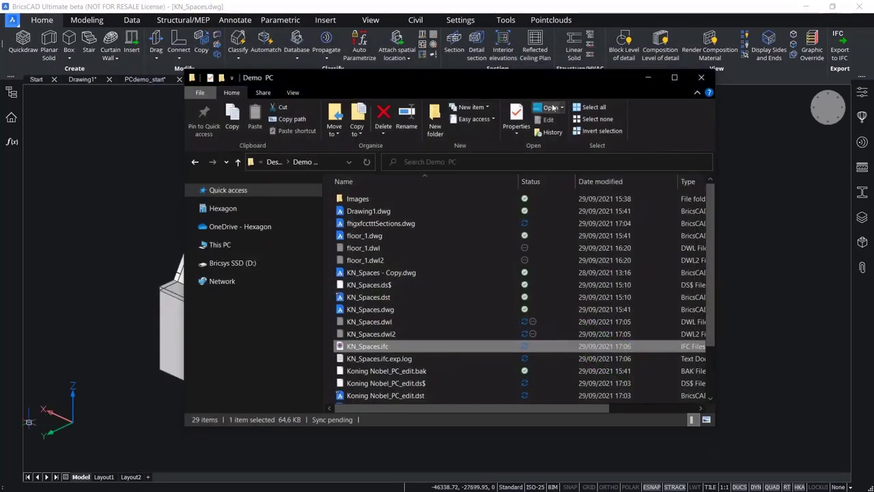
left_click(690, 81)
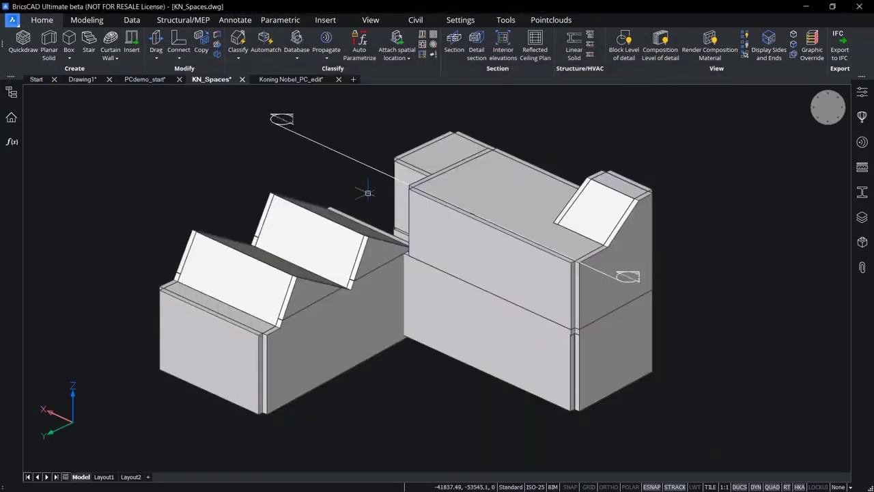
double_click(332, 150)
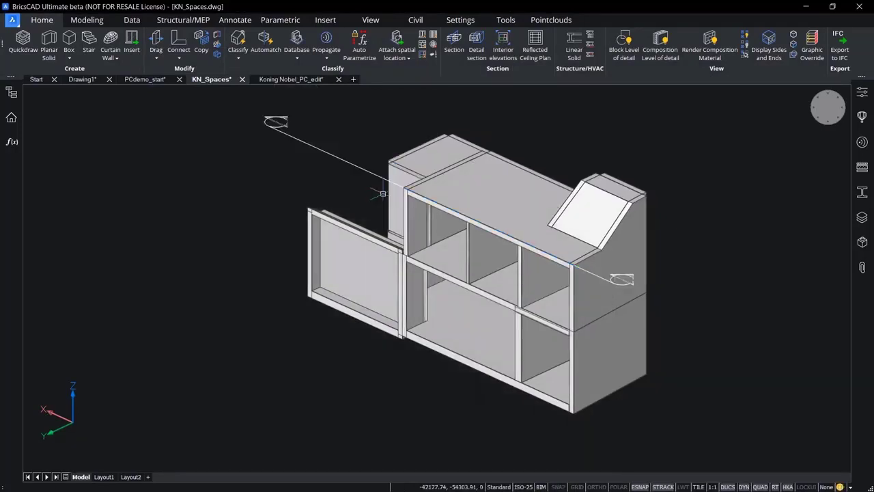
Step: Switch to the PCdemo_start drawing and end the object isolation to show the point cloud with the building again
left_click(138, 80)
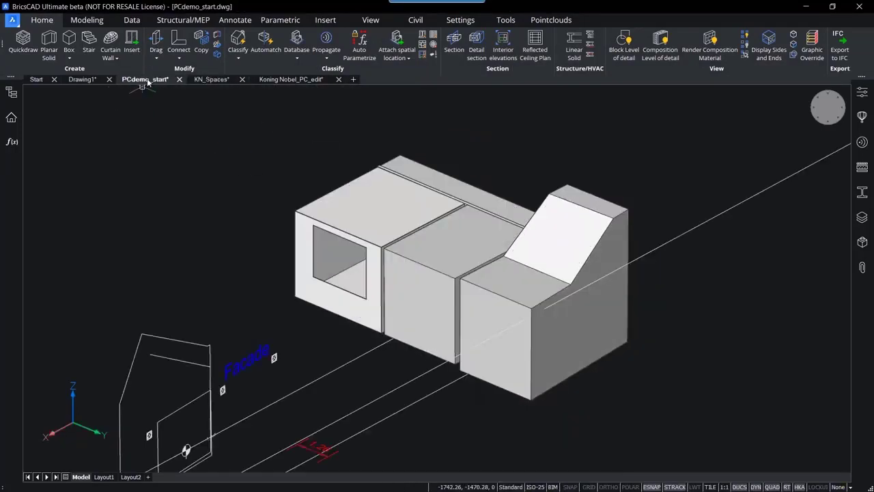
right_click(243, 168)
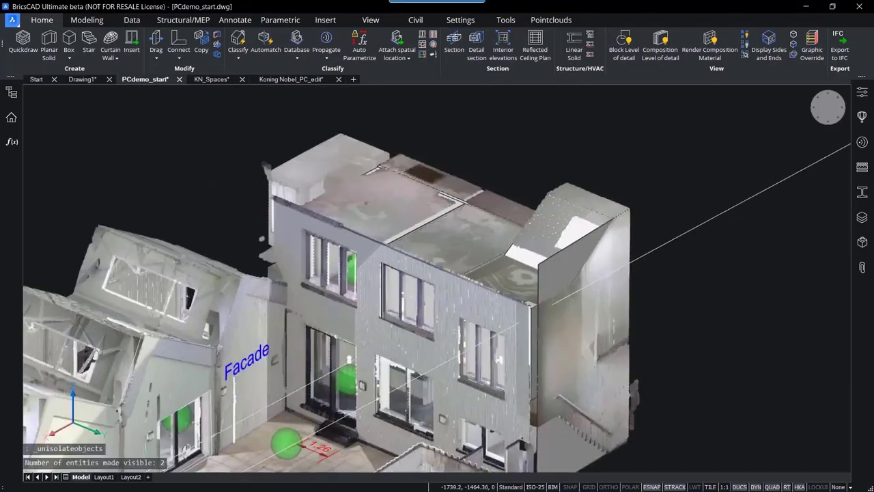
middle_click_drag(221, 182, 277, 289, "shift")
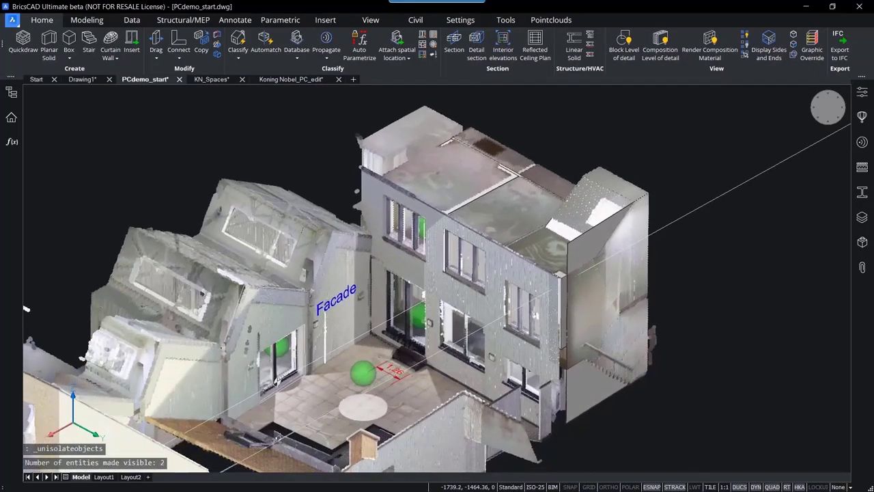
key("Escape")
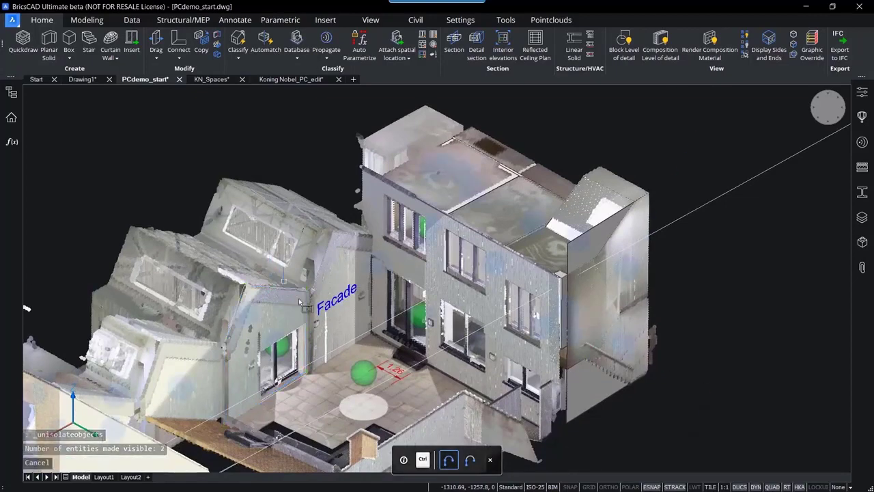
Step: Isolate the point cloud together with the floor section and turn on that section's clipping
left_click(277, 380)
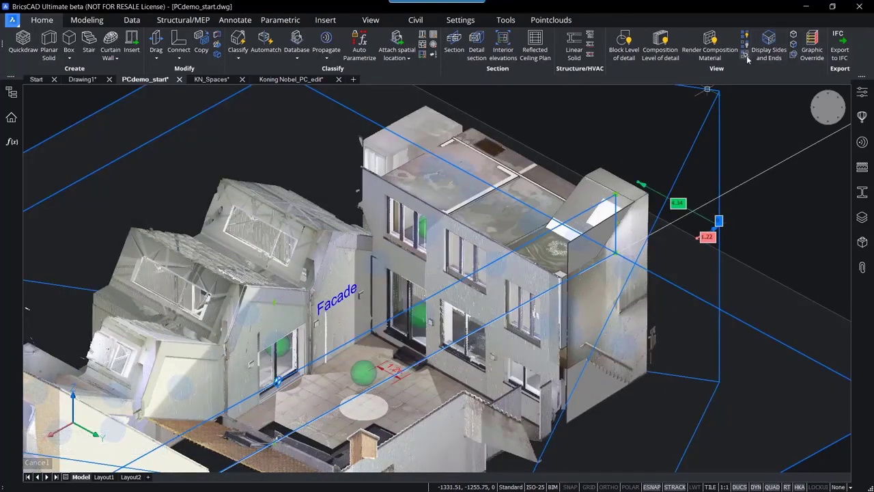
left_click(540, 21)
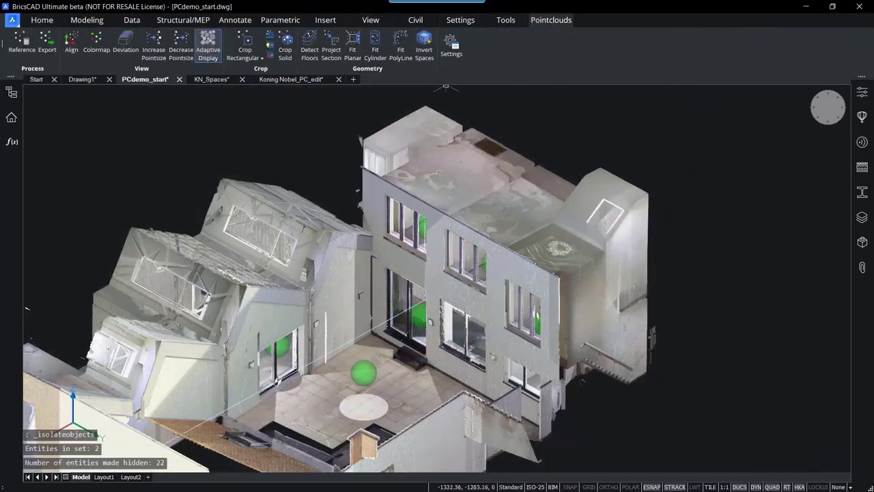
middle_click_drag(437, 273, 384, 293, "shift")
middle_click_drag(377, 340, 390, 335, "shift")
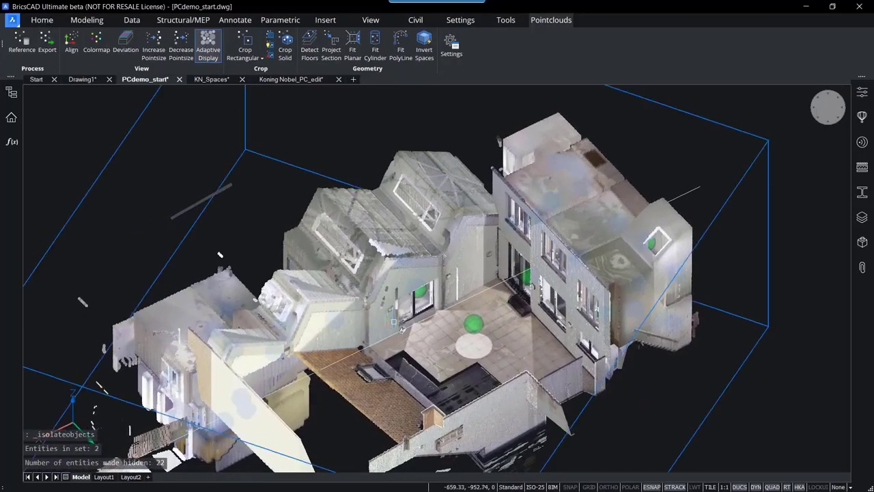
scroll(393, 334, "up", 2)
double_click(392, 335)
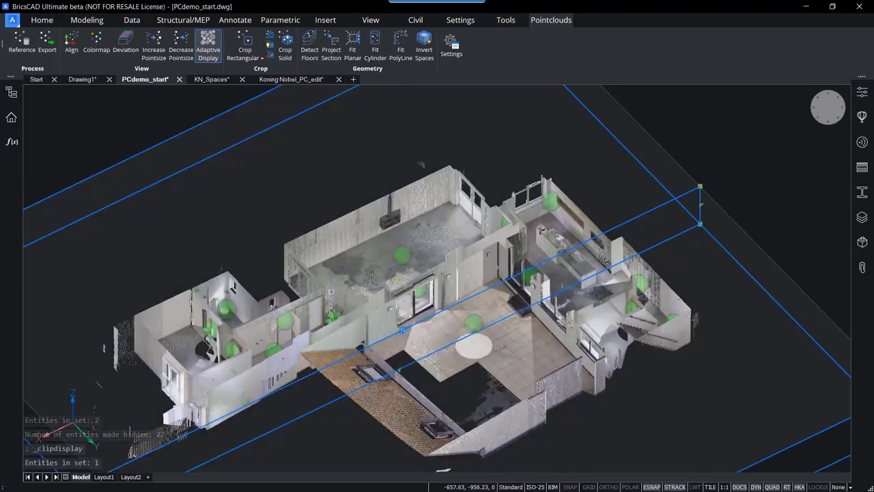
Step: Project the floor section to a 2D destination file with Adaptive resolution, X-Y plane attachment and wall detection
left_click(331, 53)
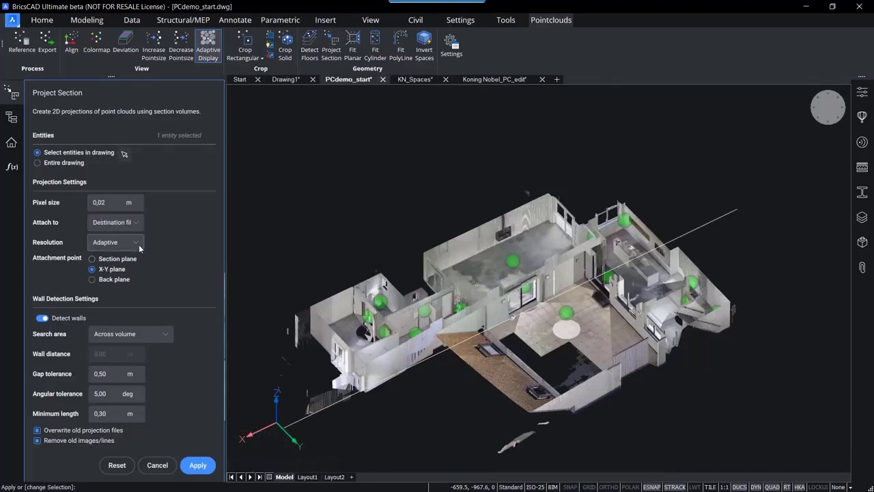
left_click(114, 245)
left_click(118, 262)
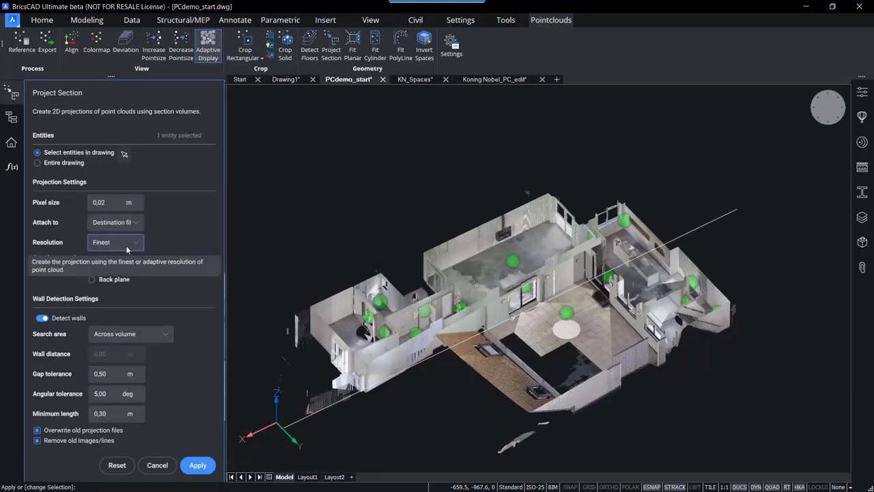
left_click(137, 244)
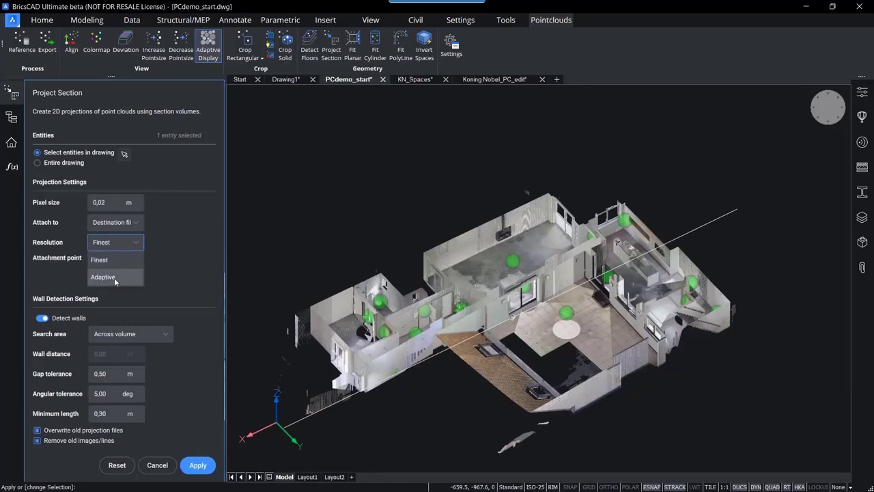
left_click(120, 277)
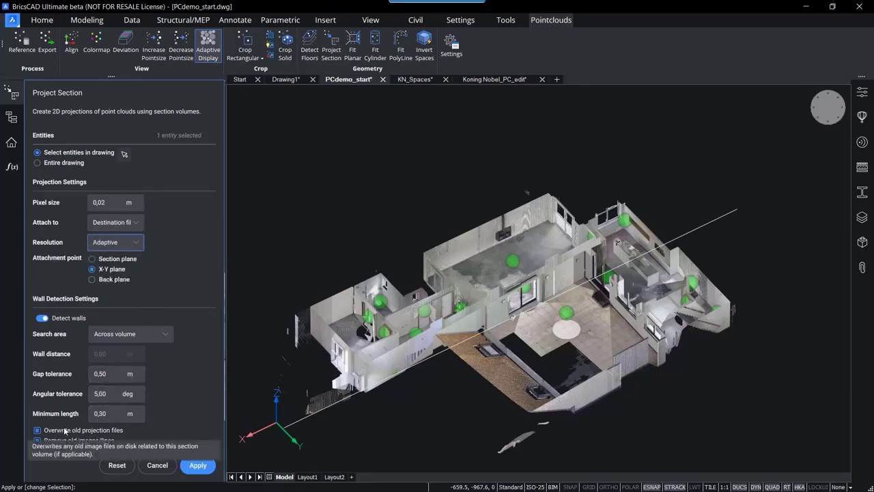
left_click(197, 465)
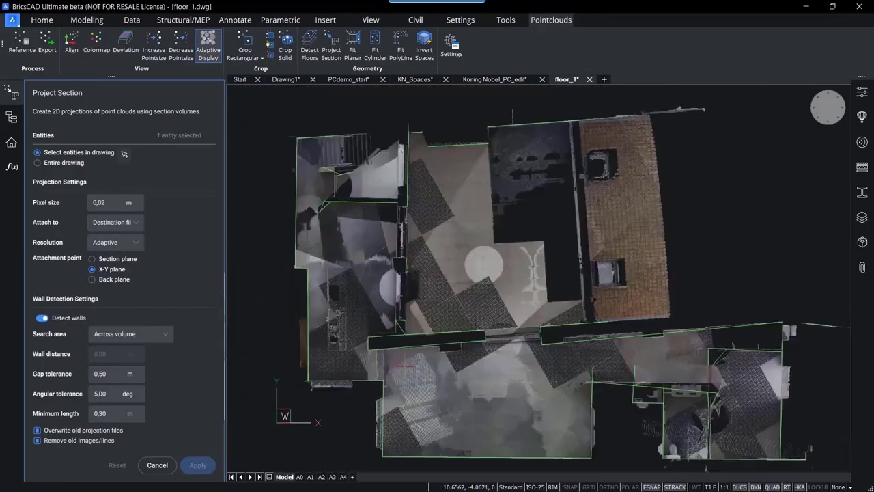
Step: Reapply the projection with 0.10 m gap tolerance, 1.00 degree angular tolerance and 0.10 m minimum length, and close Project Section
middle_click_drag(443, 365, 430, 360)
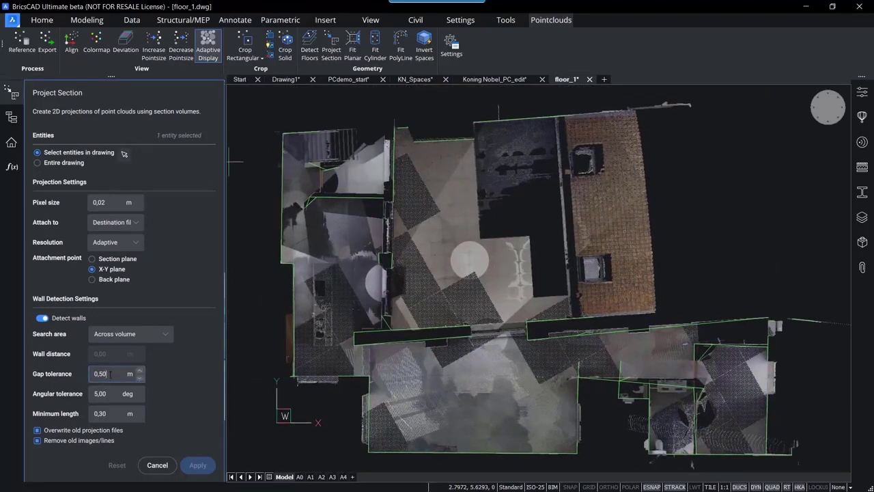
key("BackSpace")
key("Tab")
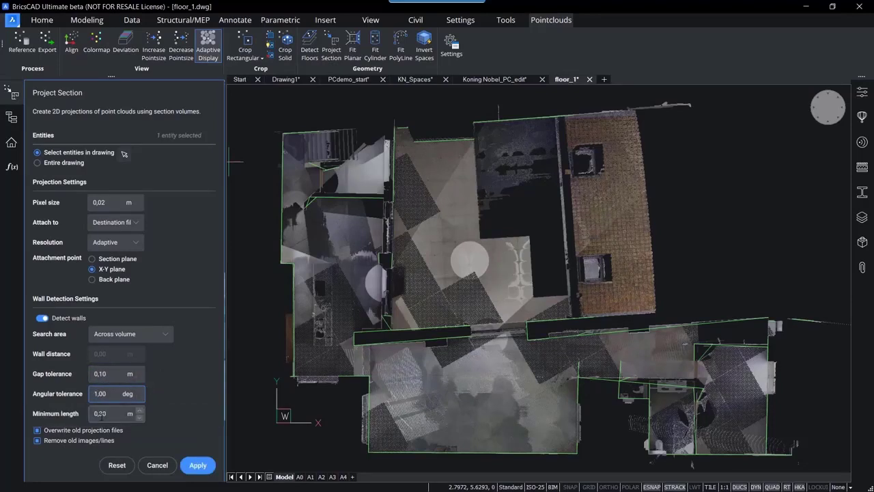
mouse_move(103, 414)
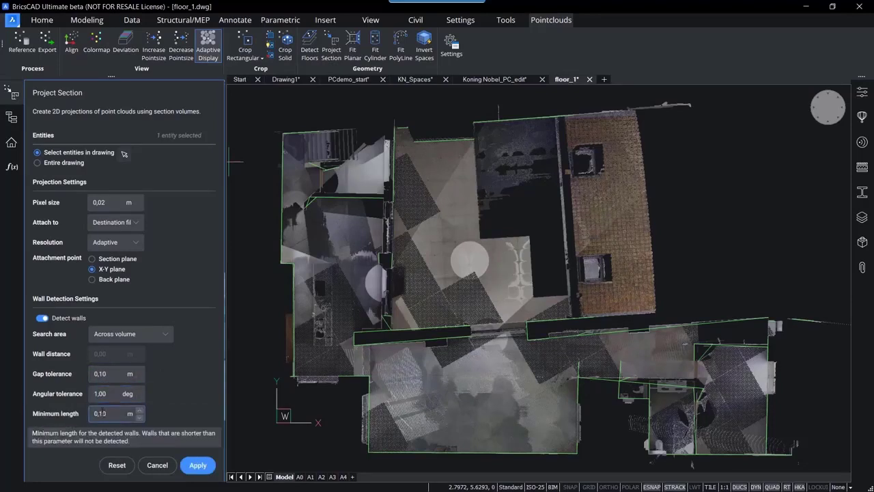
left_click(111, 397)
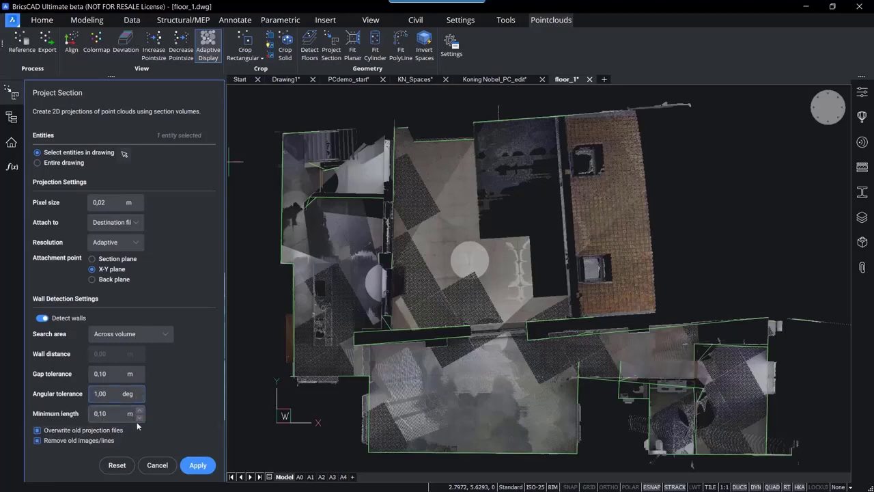
left_click(203, 467)
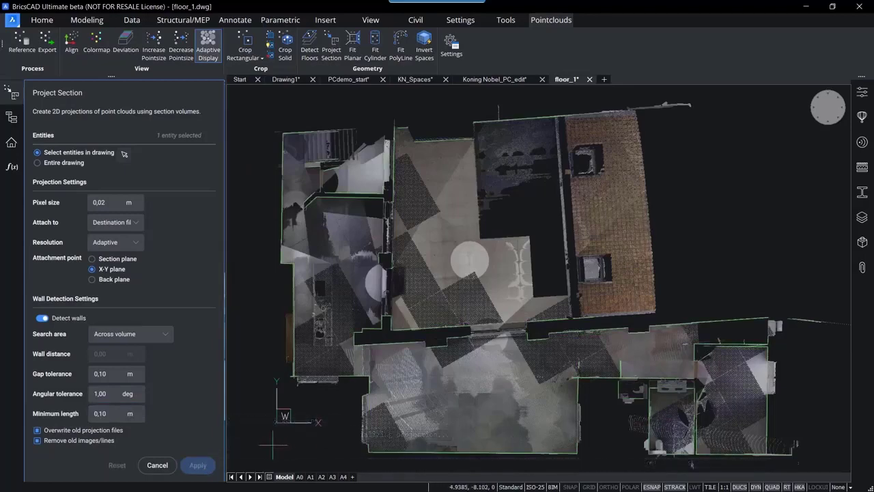
key("Escape")
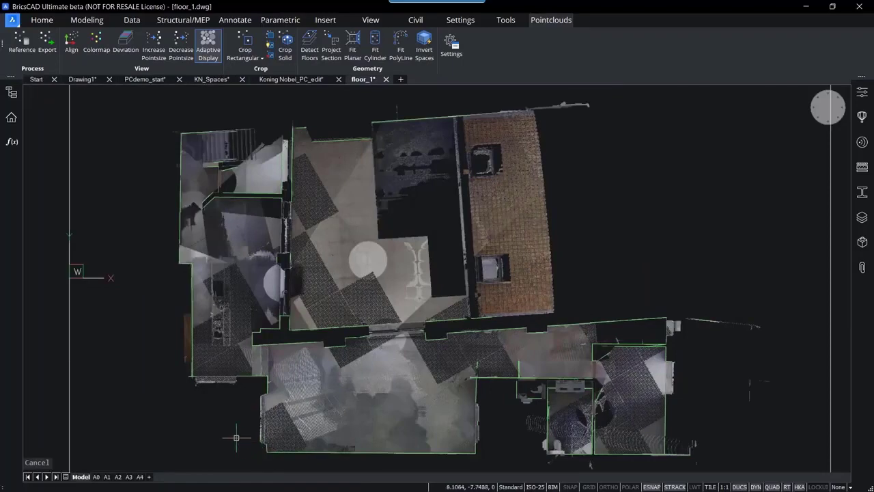
Step: Check the detected lines on both faces of the short wall stub at the courtyard corner and its thickness
scroll(272, 324, "up", 6)
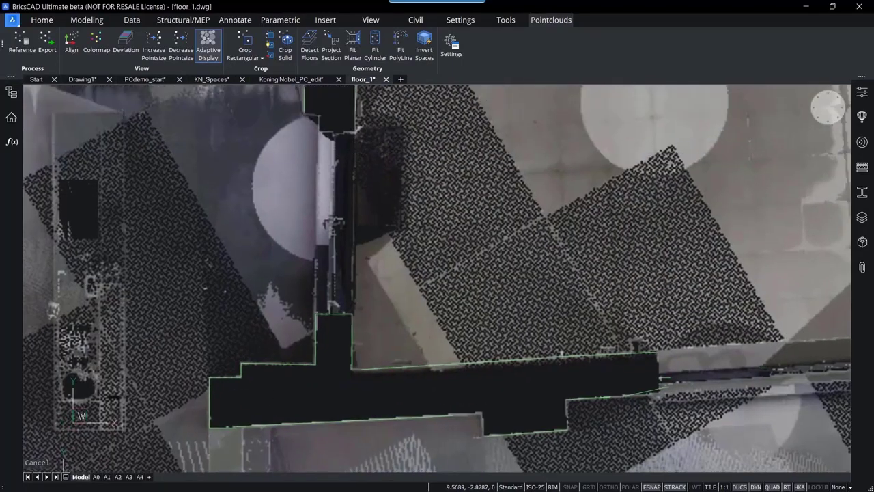
left_click(329, 349)
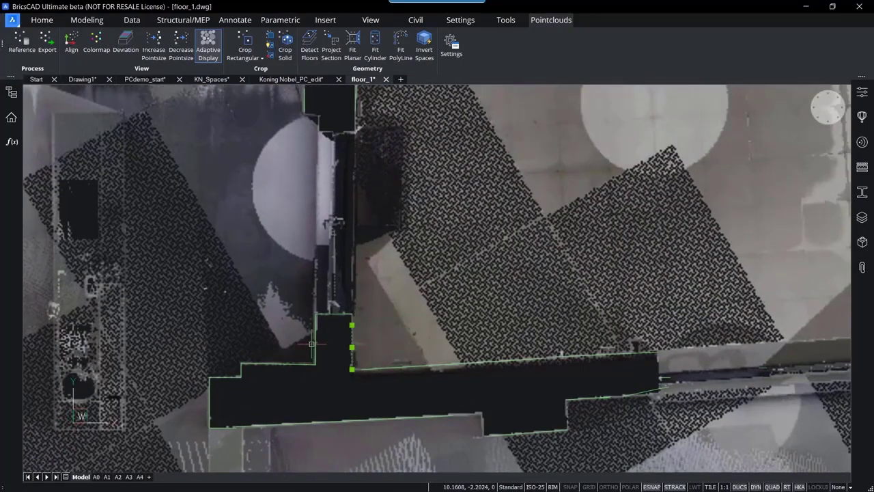
left_click(315, 349)
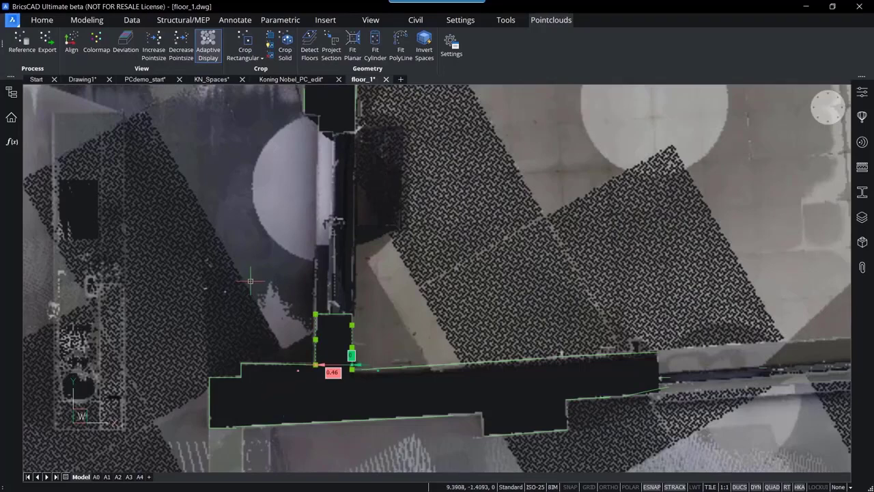
key("Escape")
scroll(249, 281, "down", 4)
middle_click_drag(228, 273, 222, 484)
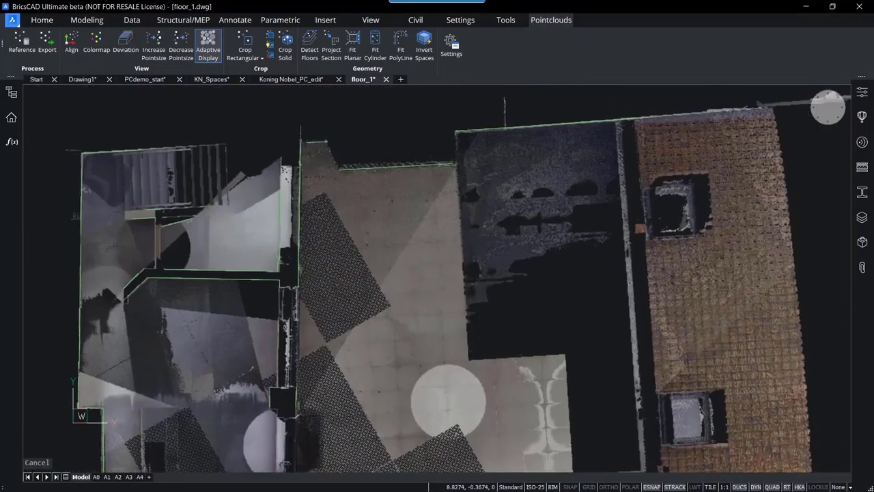
Step: Check the distance between the two detected lines of the partition wall below the stairwell, and view the whole floor plan
scroll(149, 292, "up", 2)
scroll(147, 268, "up", 3)
left_click(213, 269)
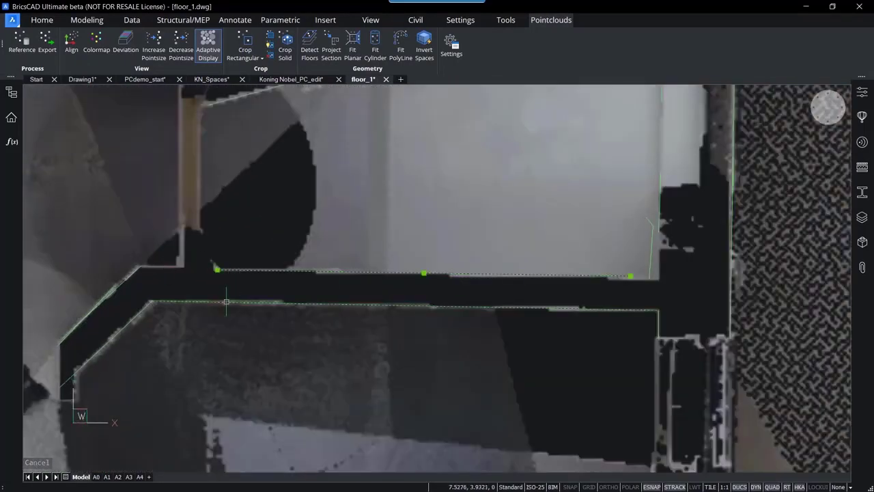
left_click(225, 302)
scroll(205, 365, "down", 5)
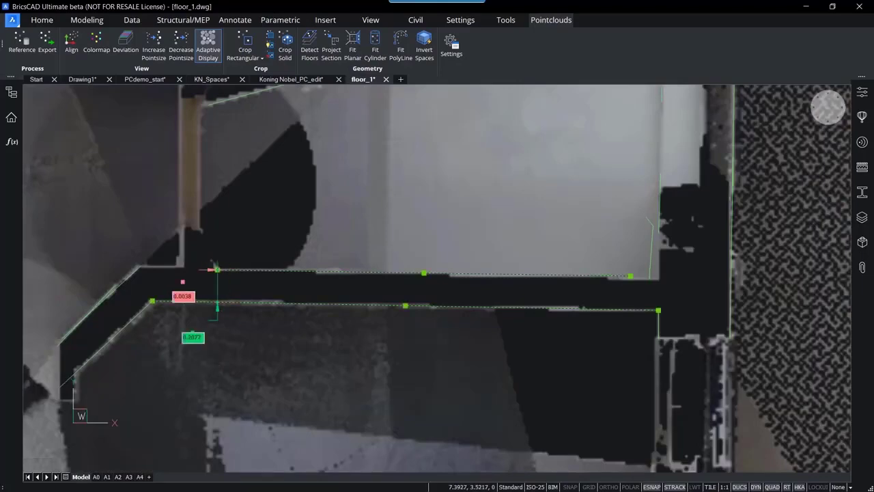
key("Escape")
scroll(240, 269, "down", 3)
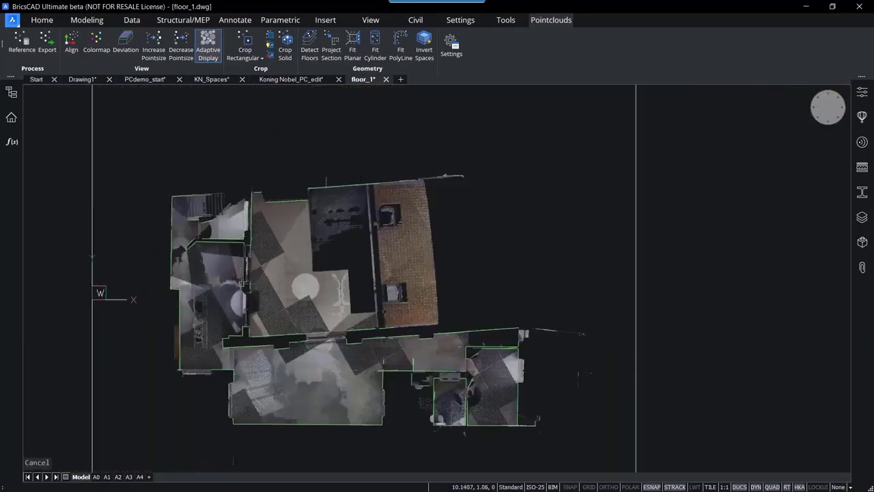
middle_click_drag(244, 285, 332, 252)
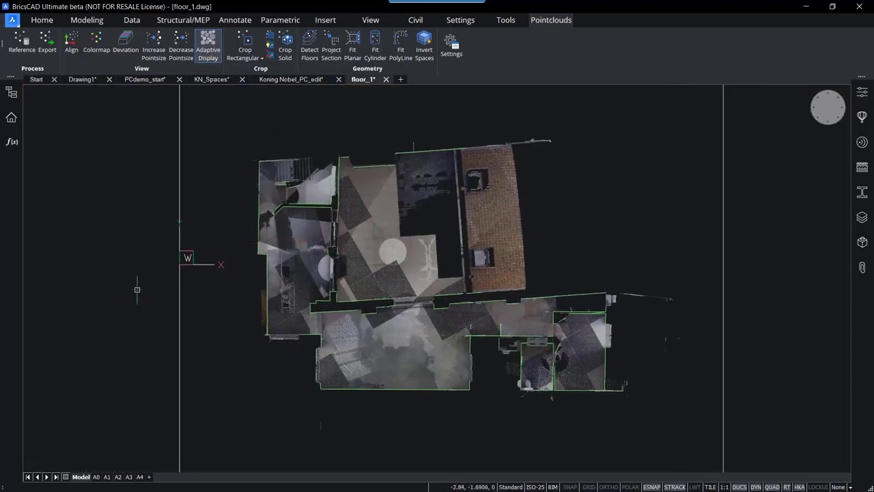
Step: Switch to the Koning Nobel_PC_edit drawing, inspect the ground floor with its section's clipping on, and turn that clipping off again
left_click(269, 80)
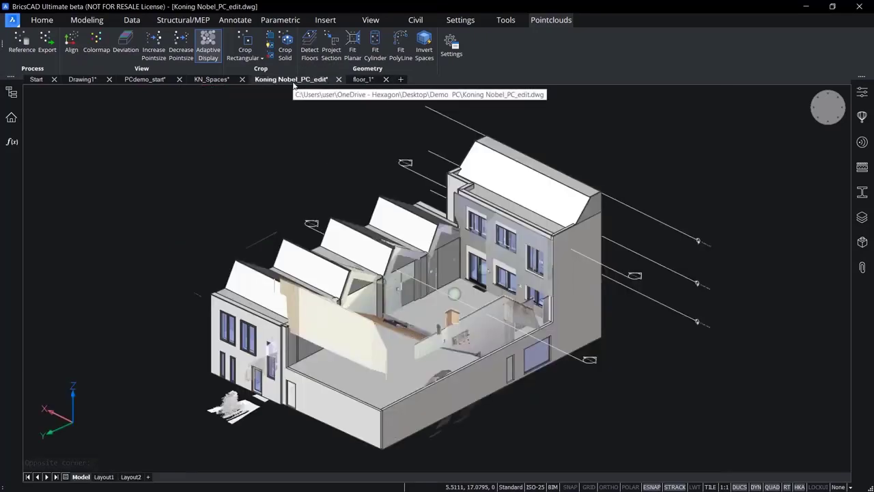
mouse_move(258, 139)
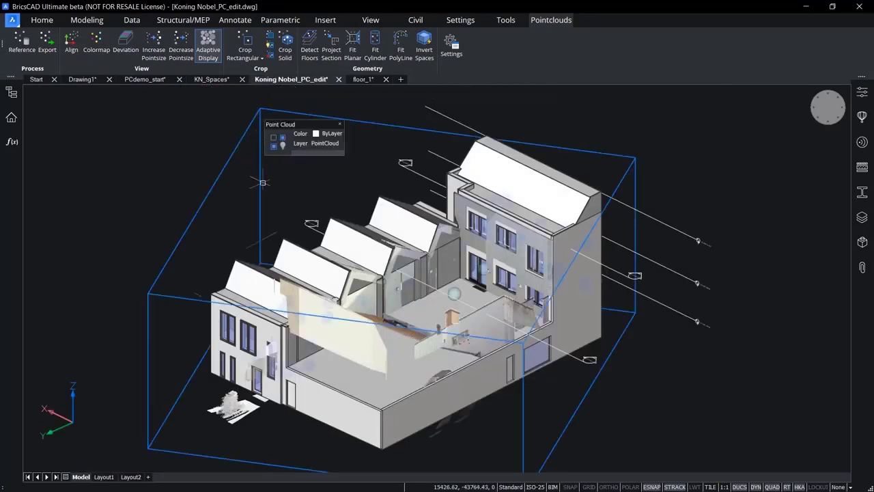
left_click(723, 183)
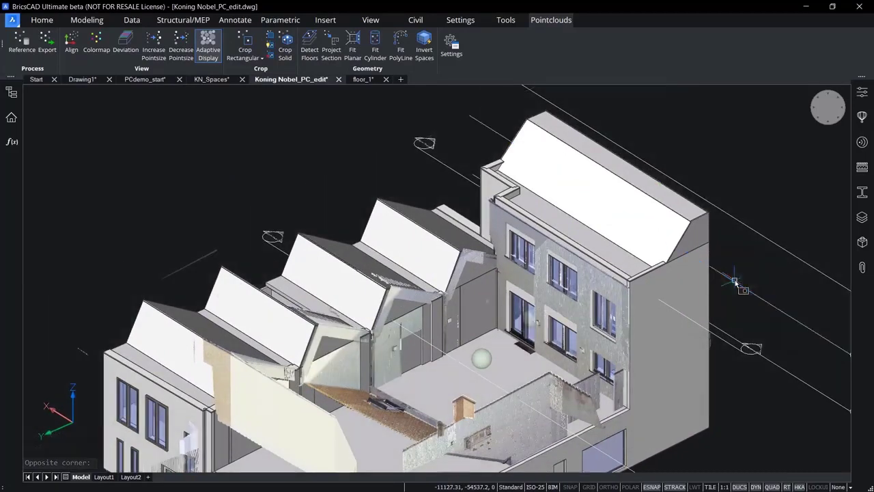
left_click(734, 282)
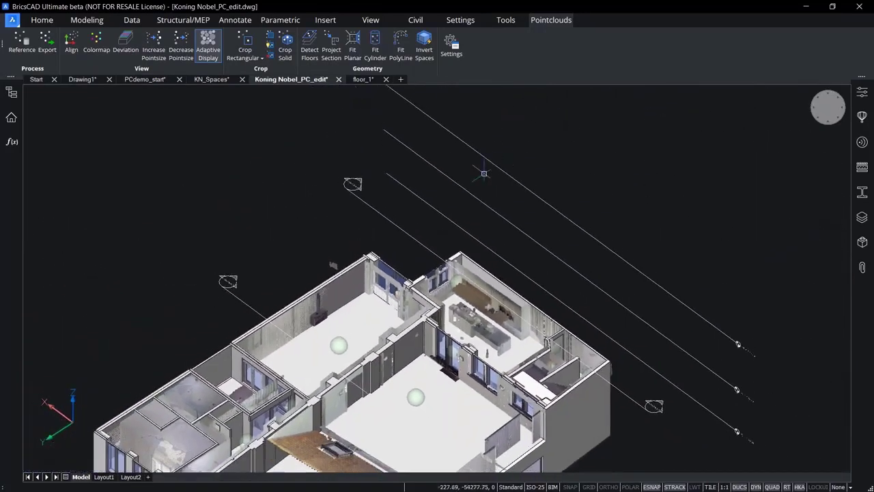
double_click(467, 188)
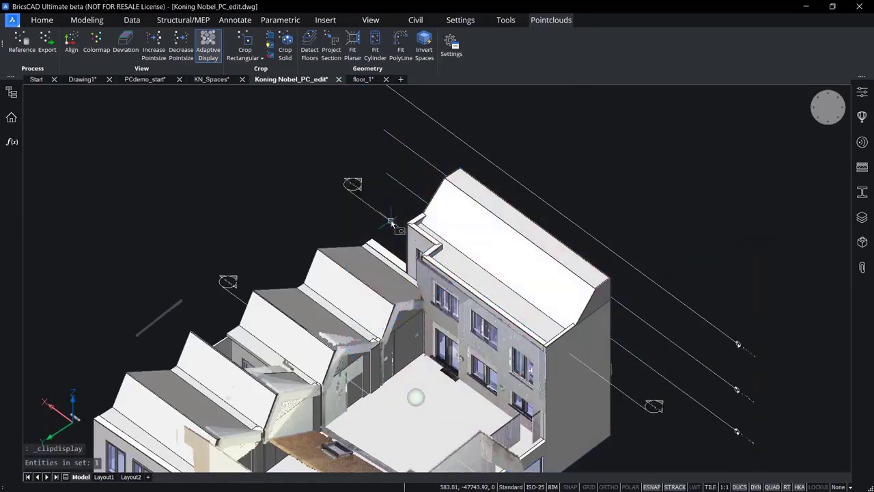
Step: Turn on clipping for the vertical section through the two-storey block and inspect the point cloud inside its rooms
double_click(390, 221)
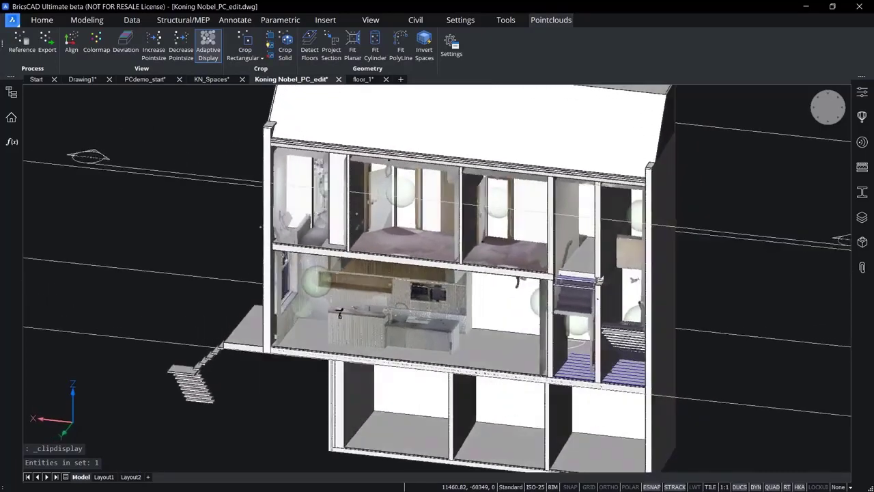
mouse_move(417, 311)
middle_mouse_down("shift")
mouse_move(500, 297)
mouse_move(575, 311)
mouse_move(417, 307)
middle_mouse_up("shift")
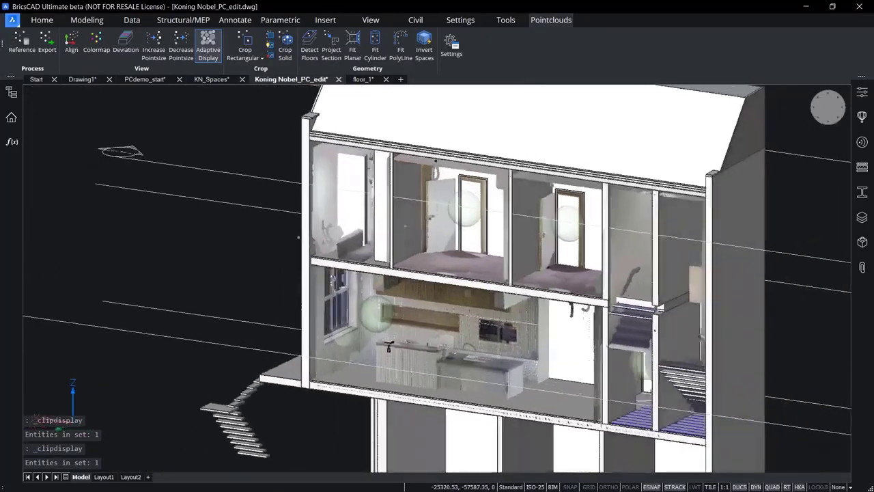
left_click_drag(417, 307, 377, 308, "shift")
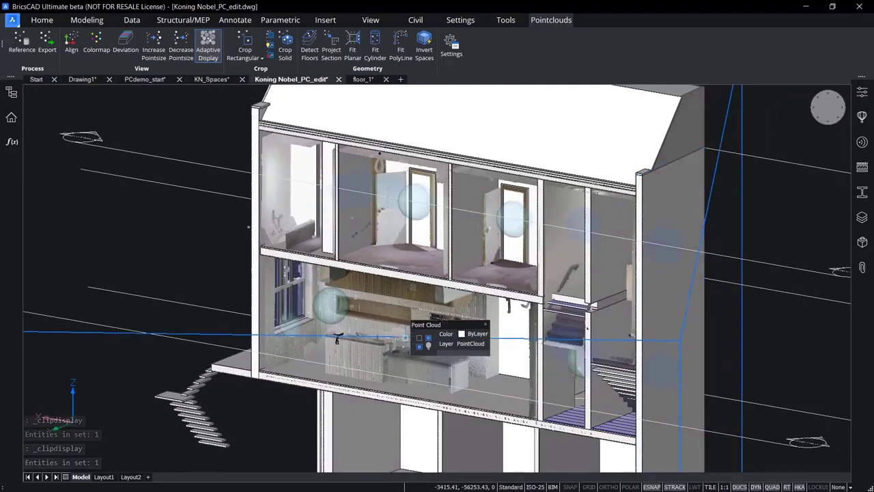
left_click(429, 346)
middle_click_drag(418, 340, 588, 334, "shift")
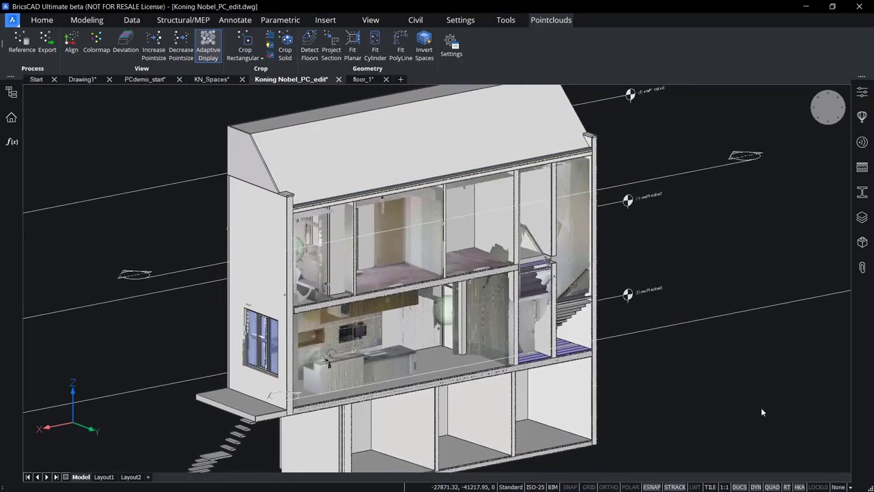
Step: Project the vertical section volume through the two-storey block to a 2D image attached to its destination file, with wall detection turned off
middle_click_drag(760, 407, 543, 271, "shift")
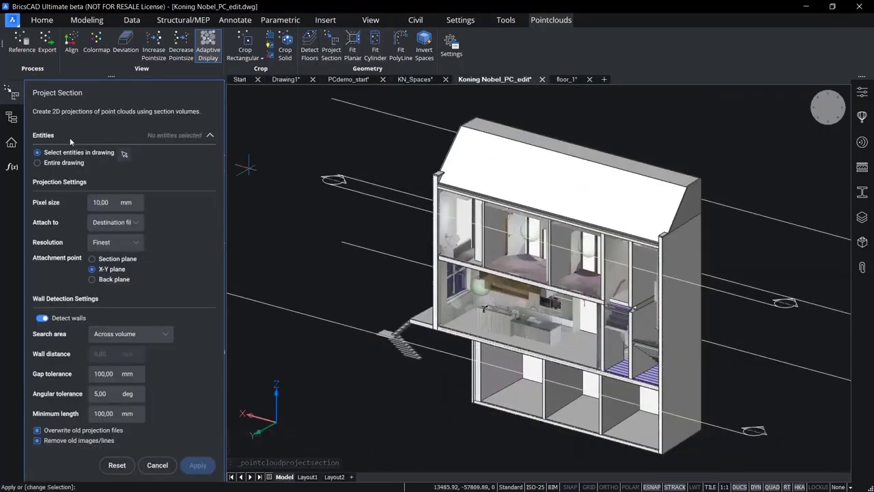
left_click(123, 155)
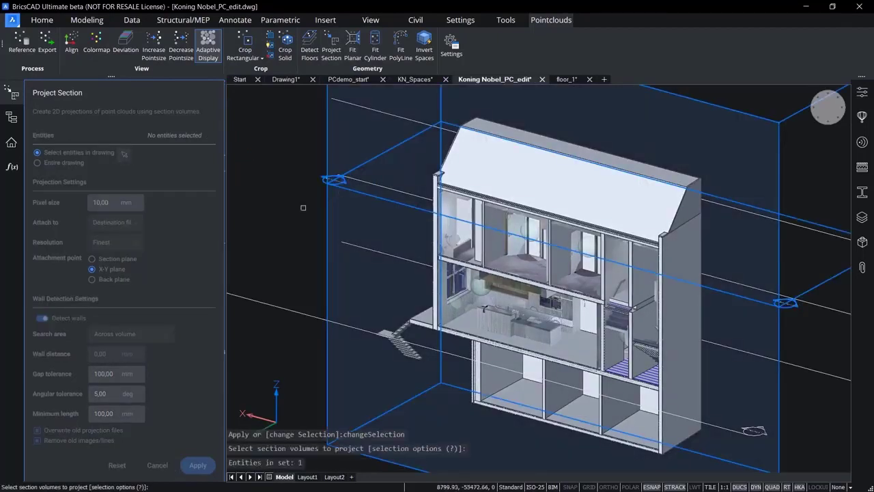
key("Return")
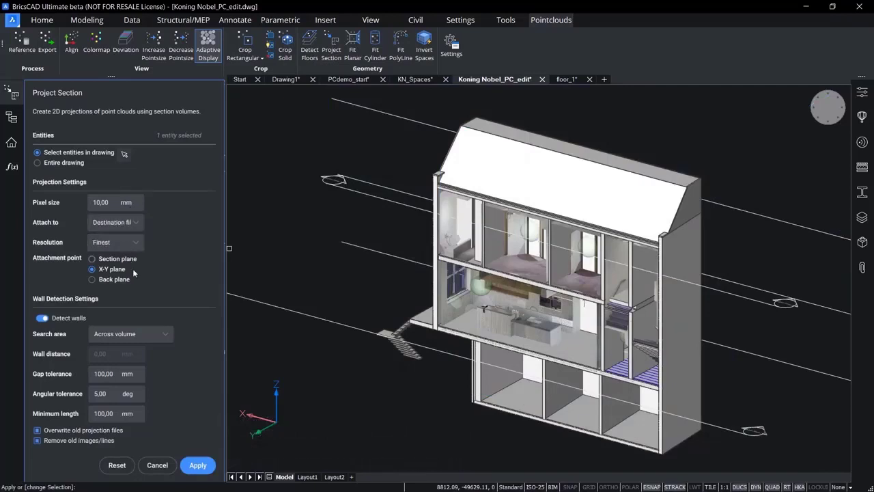
left_click(43, 318)
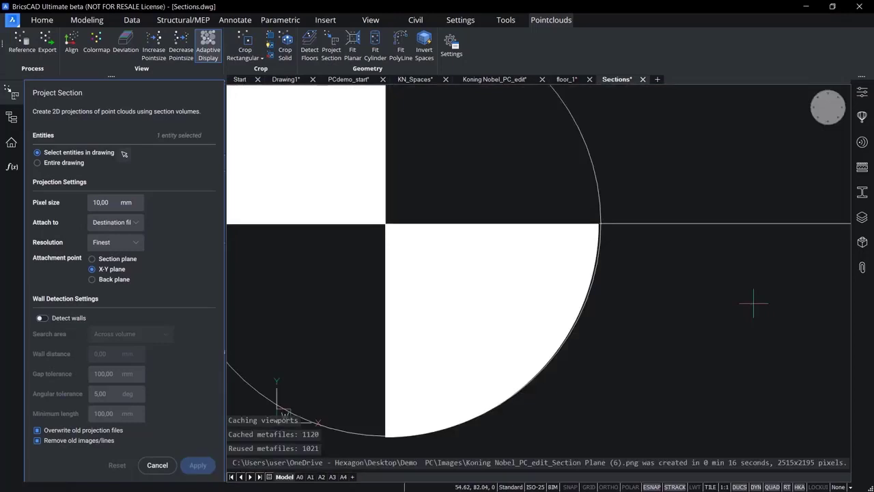
Step: Examine how the projected point cloud image lines up with the generated section drawing, and close the section projection command
scroll(730, 289, "down", 8)
middle_click_drag(667, 291, 428, 327)
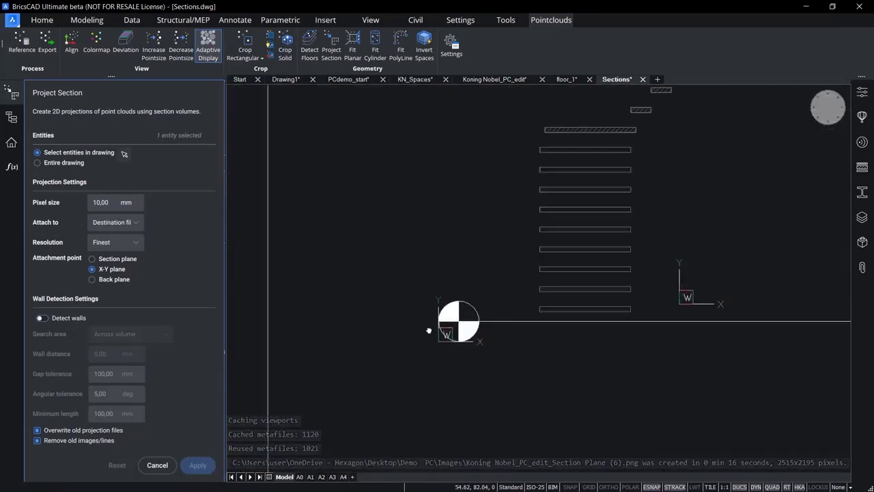
scroll(417, 321, "down", 7)
mouse_move(527, 321)
middle_mouse_down()
mouse_move(476, 352)
mouse_move(475, 384)
middle_mouse_up()
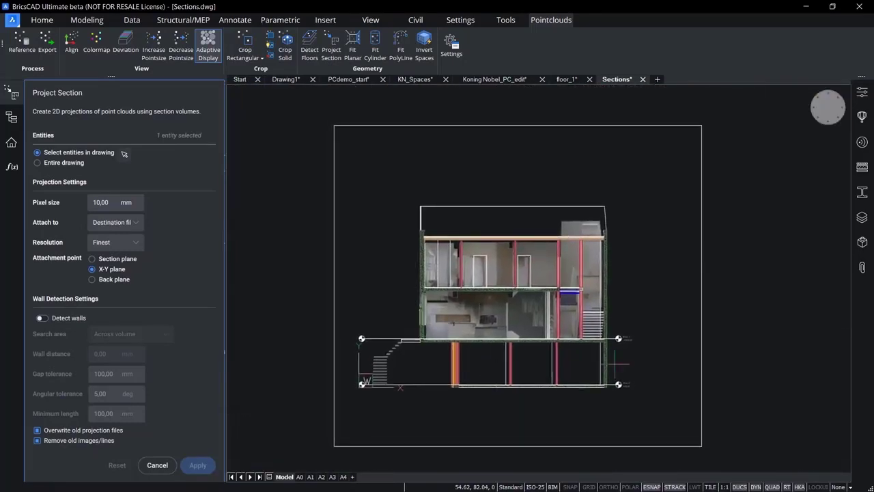
scroll(572, 302, "up", 4)
middle_click_drag(529, 318, 626, 327)
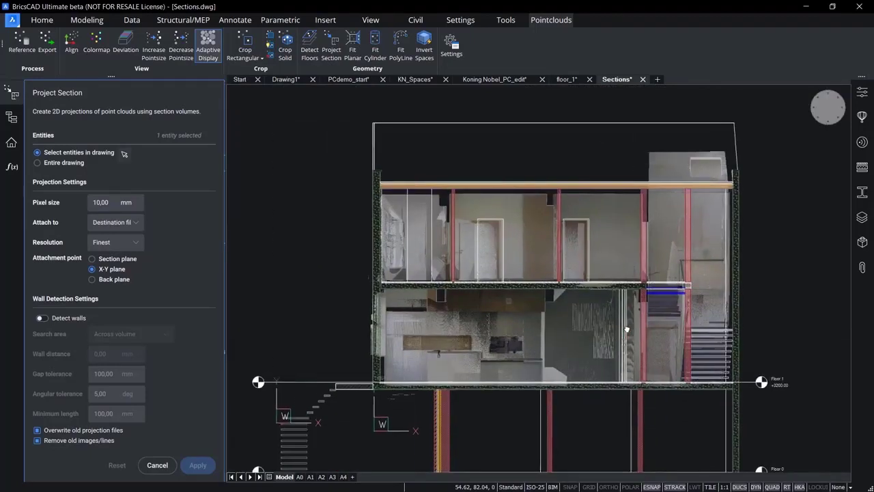
scroll(626, 327, "down", 2)
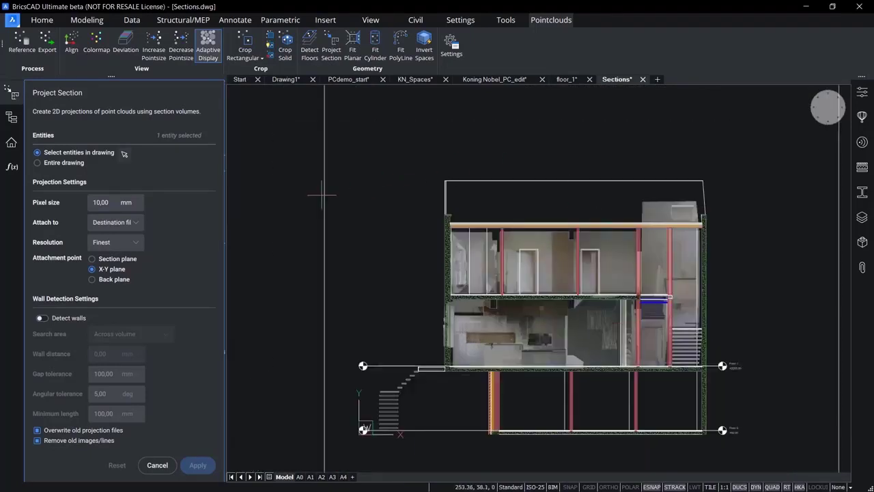
key("Escape")
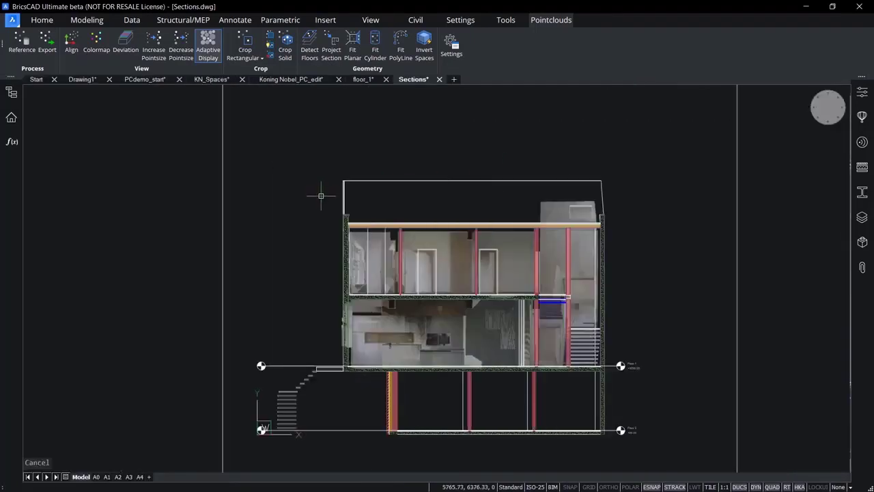
Step: Hide the projected point cloud image in the section drawing and open the A1 layout
mouse_move(321, 195)
middle_mouse_down()
mouse_move(252, 171)
mouse_move(248, 182)
middle_mouse_up()
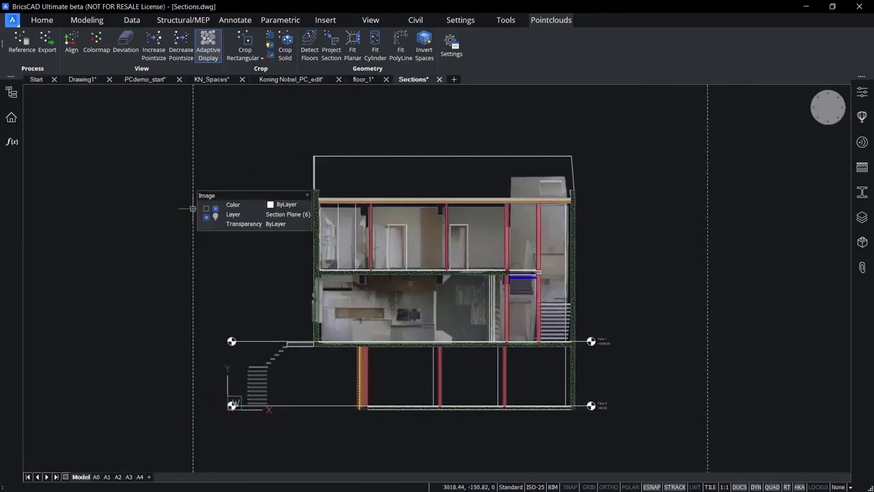
left_click(207, 214)
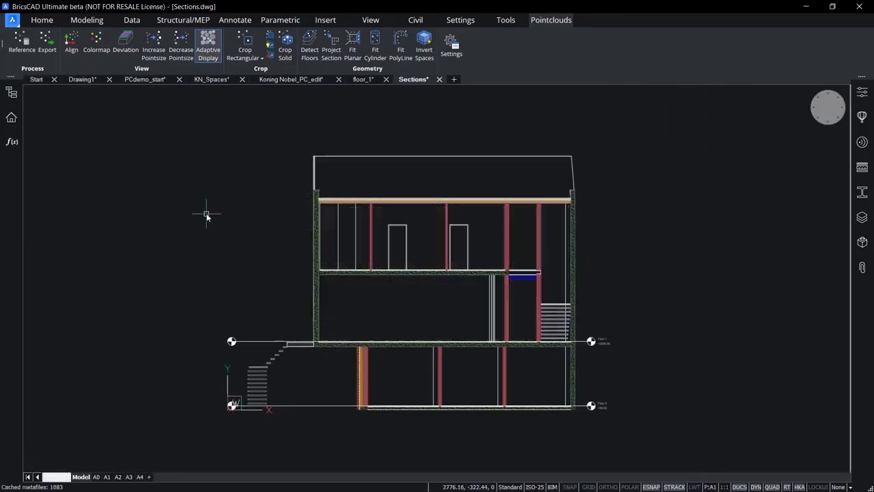
left_click(105, 476)
scroll(431, 286, "up", 2)
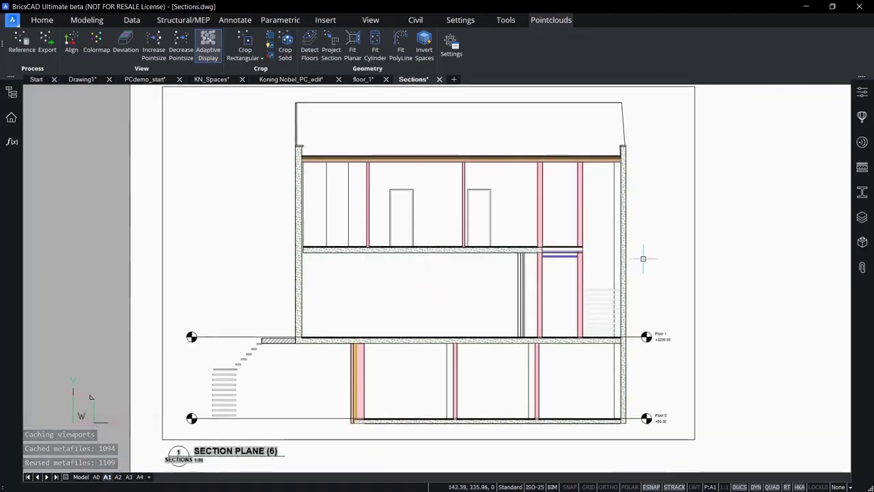
Step: Manually tag an upper-floor interior wall beside the stairwell, the exterior wall and the roof on the A1 section sheet
scroll(529, 220, "up", 2)
middle_click_drag(554, 158, 422, 314)
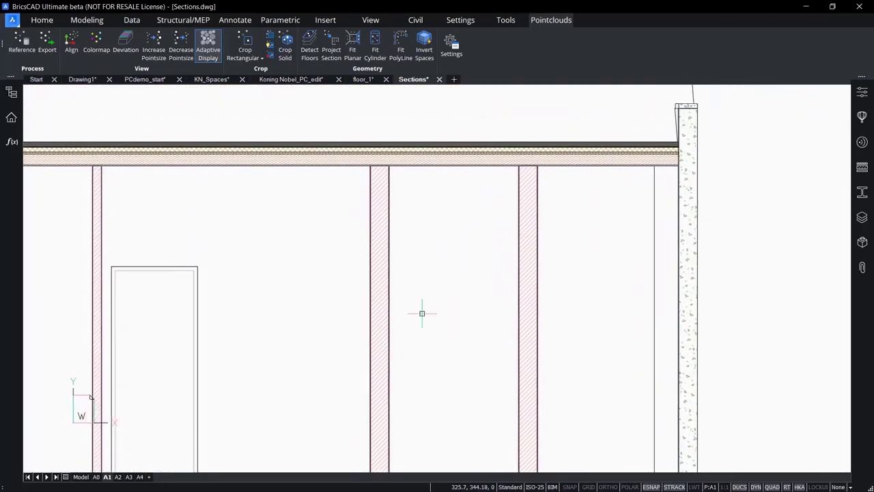
left_click(228, 24)
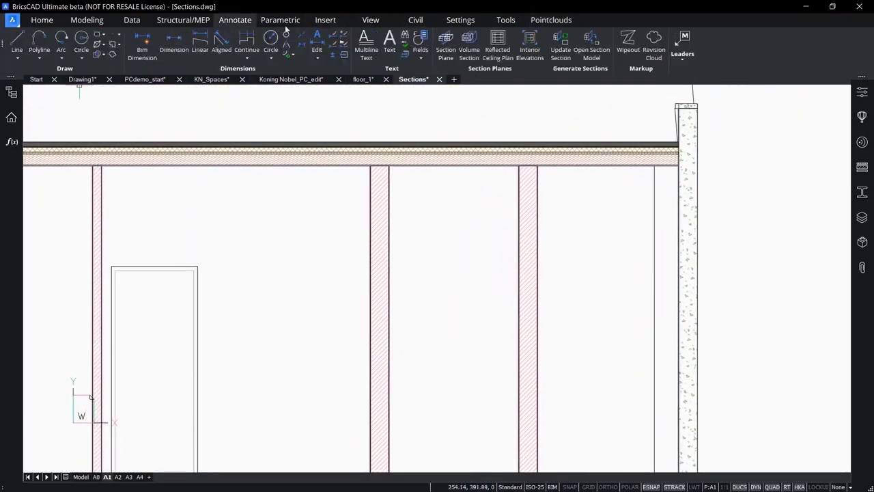
left_click(681, 60)
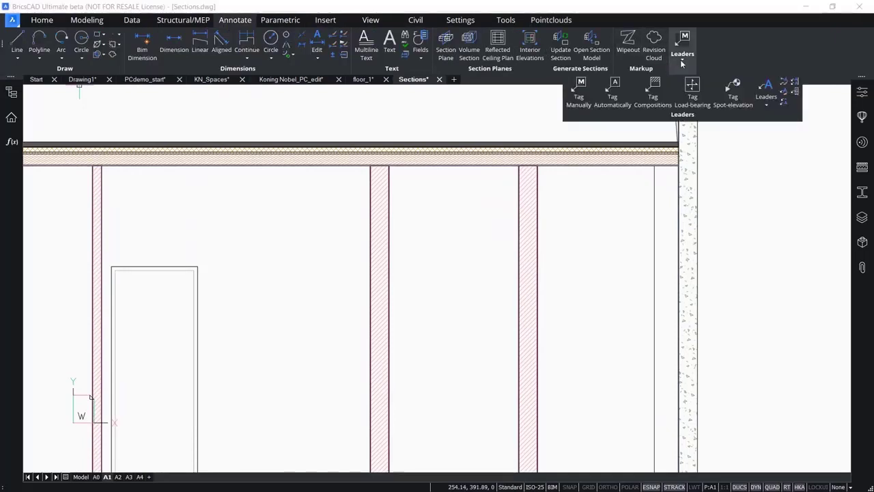
left_click(579, 94)
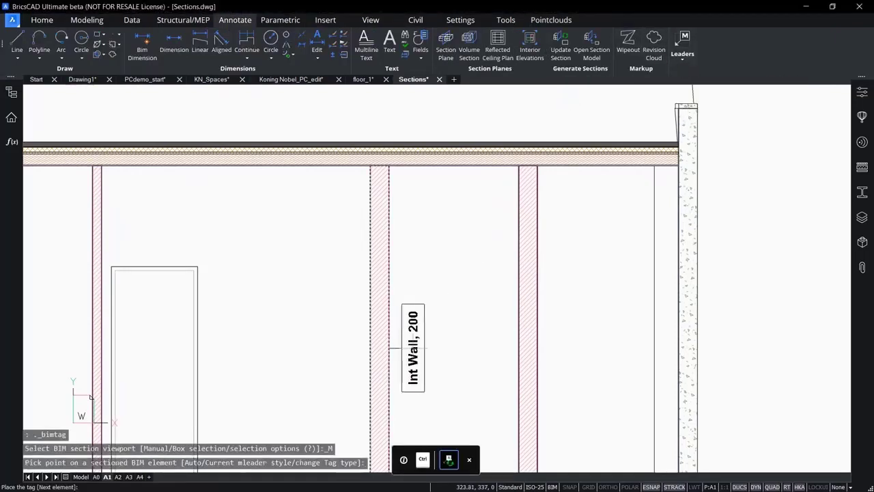
left_click(417, 348)
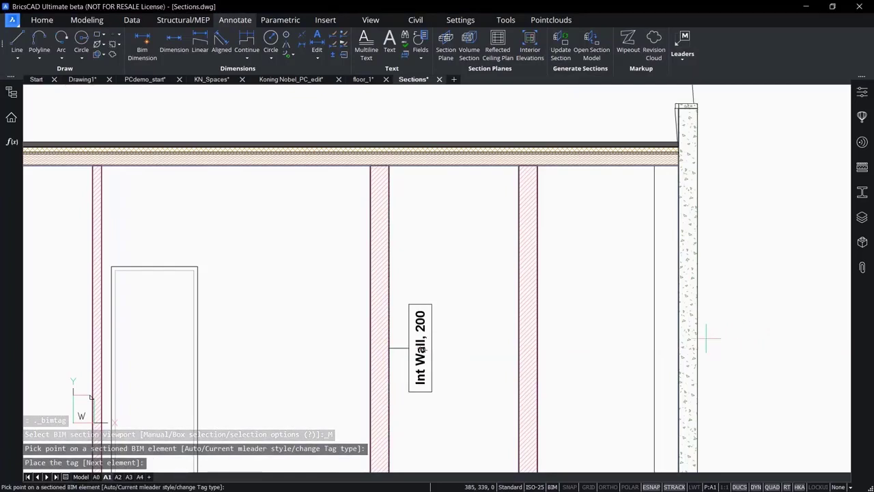
left_click(696, 338)
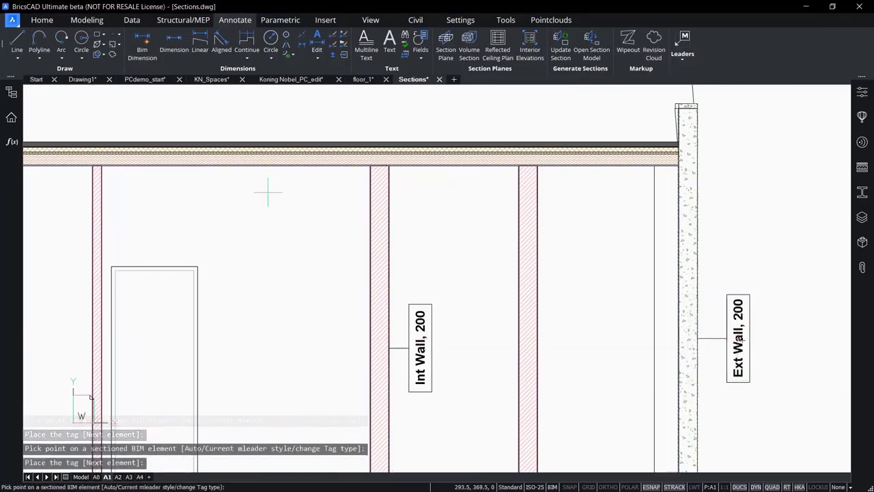
left_click(250, 166)
left_click(251, 205)
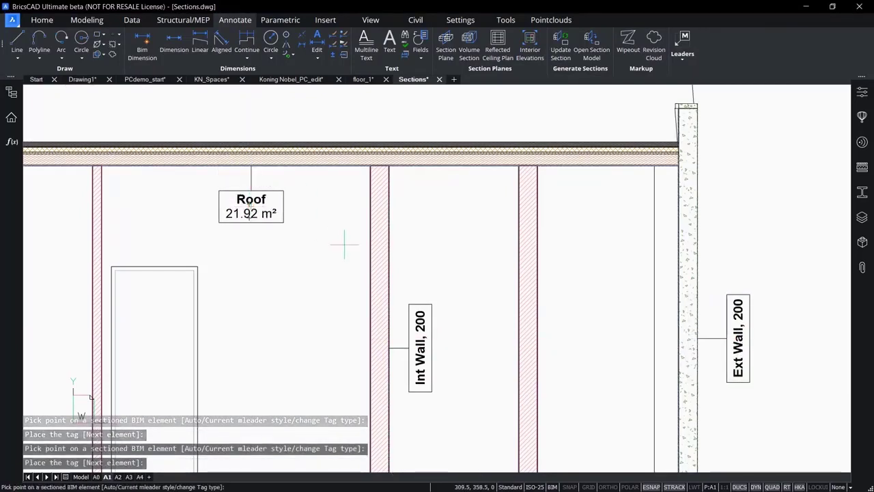
Step: Unhide the projected point cloud image and view it together with the tagged section on the A1 sheet
scroll(337, 238, "down", 5)
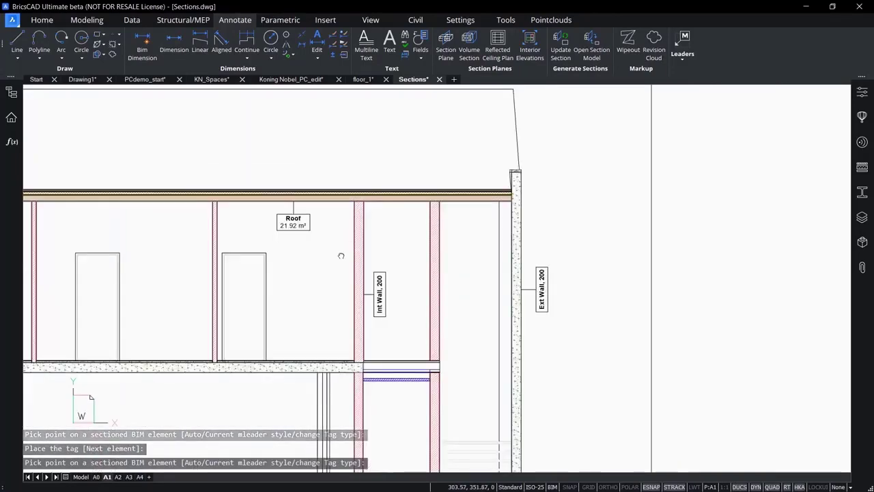
mouse_move(353, 235)
middle_mouse_down()
mouse_move(538, 233)
mouse_move(361, 193)
middle_mouse_up()
scroll(361, 196, "down", 6)
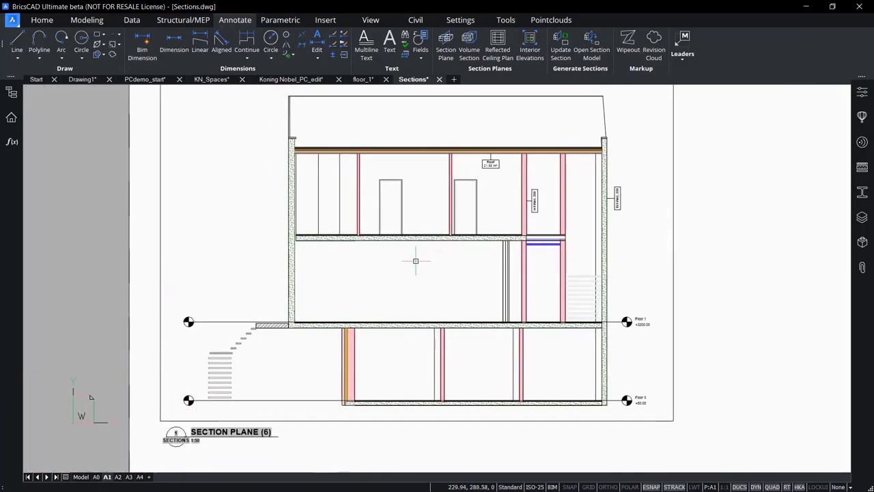
right_click(101, 196)
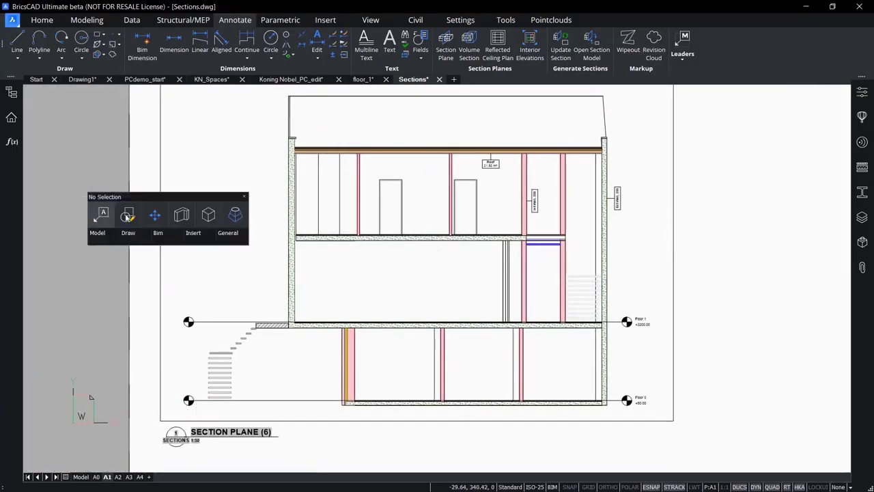
mouse_move(228, 236)
left_click(232, 255)
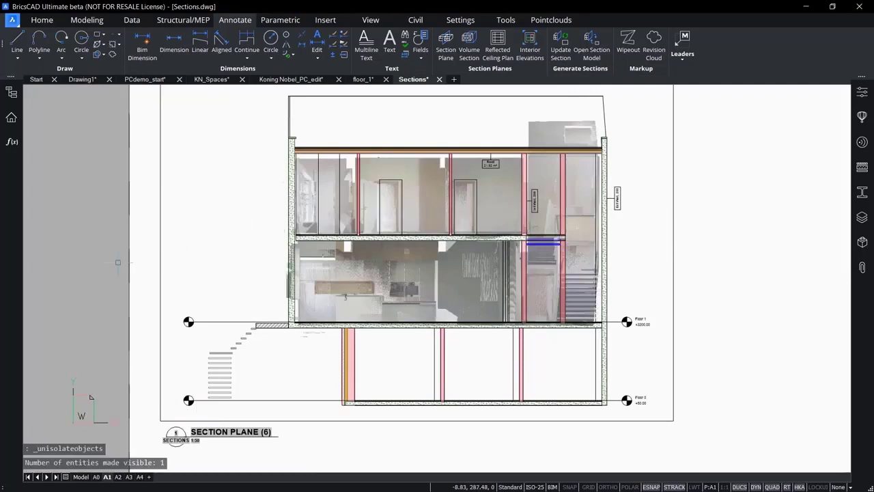
middle_click_drag(236, 230, 195, 242)
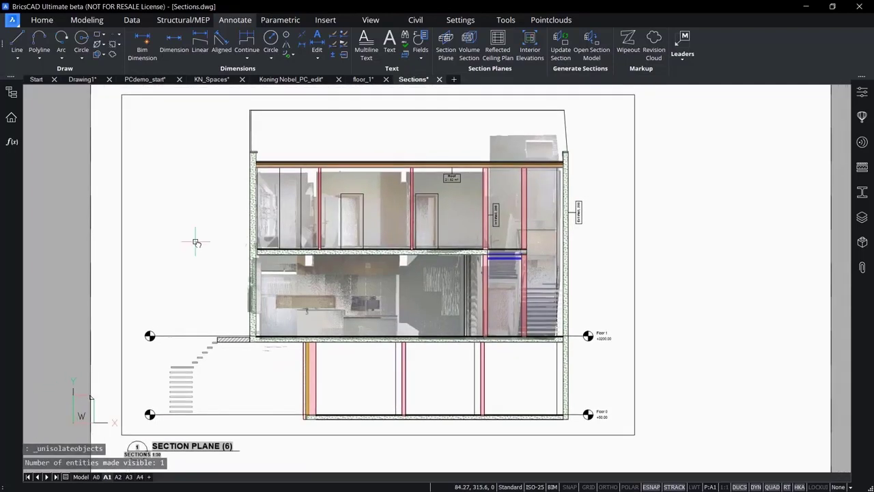